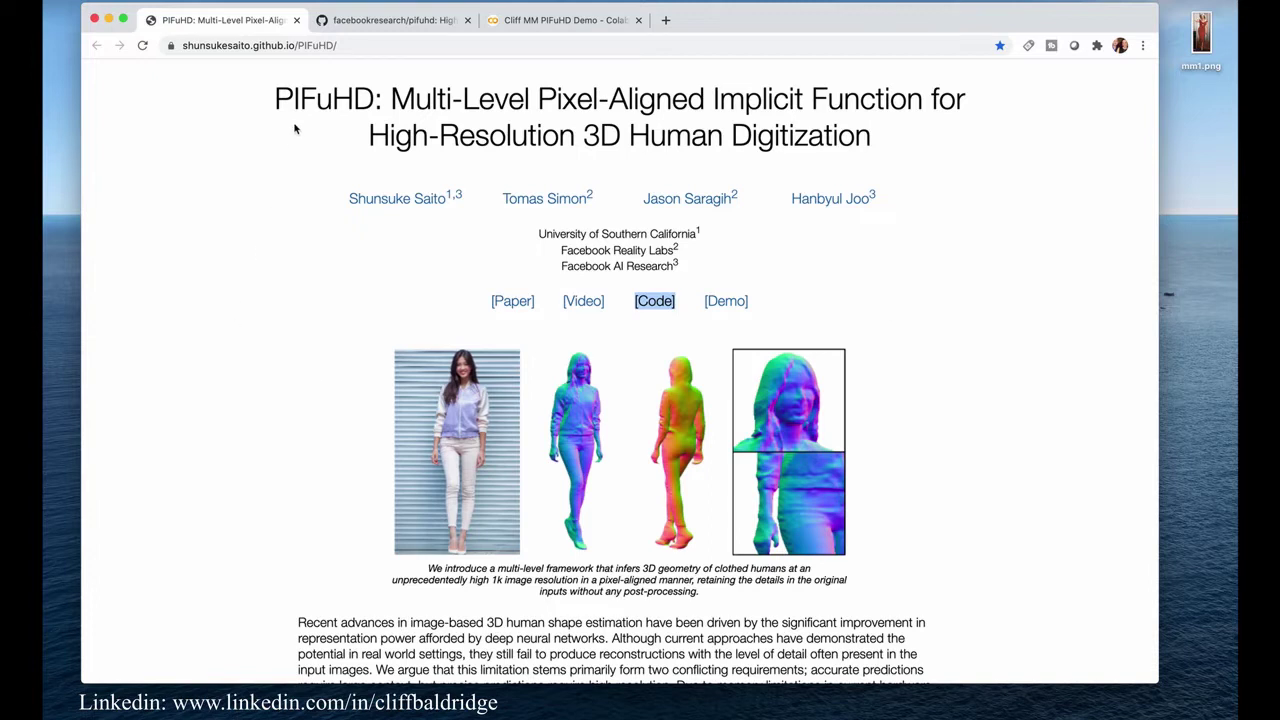
- Skim the PIFuHD project page, then switch to the Colab PIFuHD demo notebook
scroll(402, 393, down, 3)
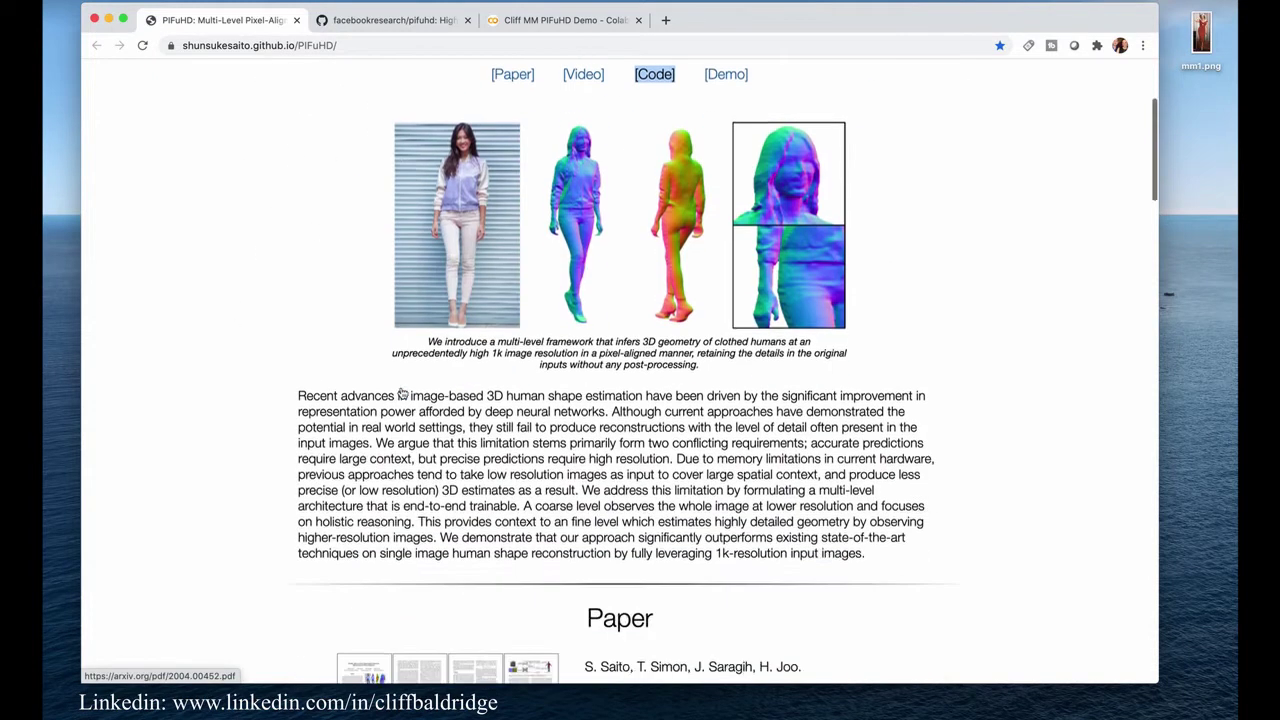
scroll(402, 393, down, 2)
scroll(402, 393, up, 1)
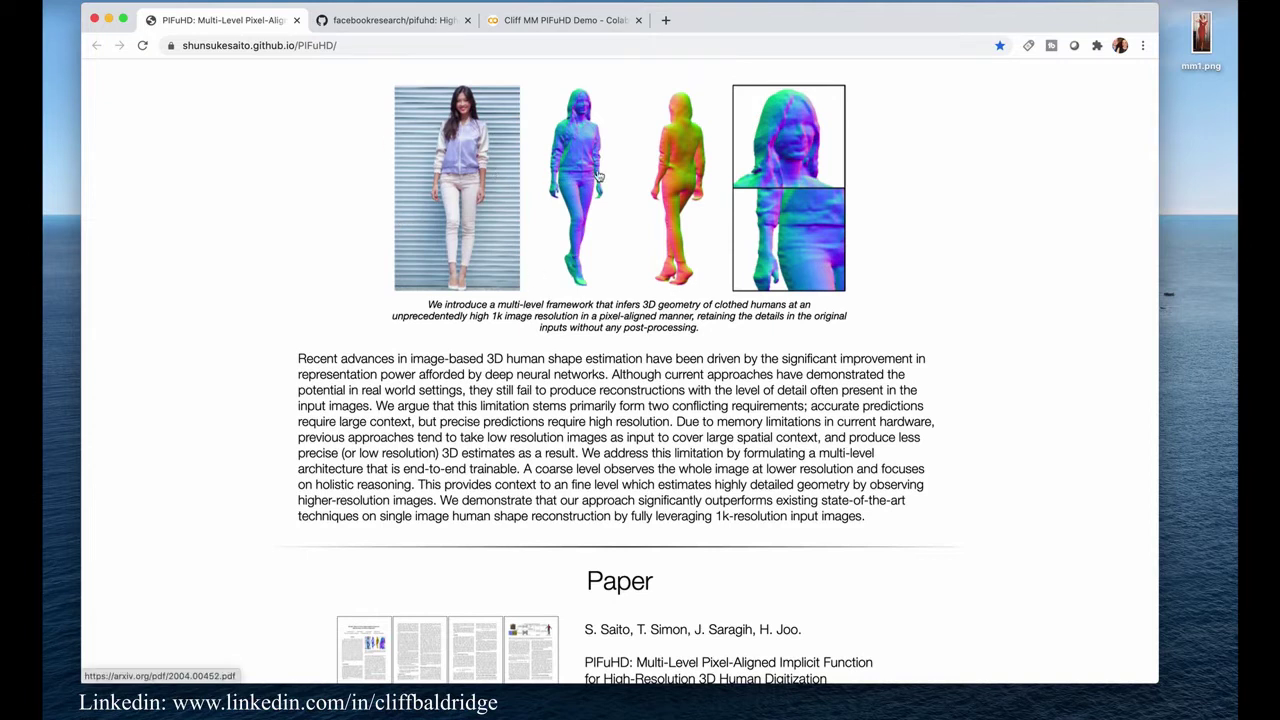
scroll(494, 277, down, 10)
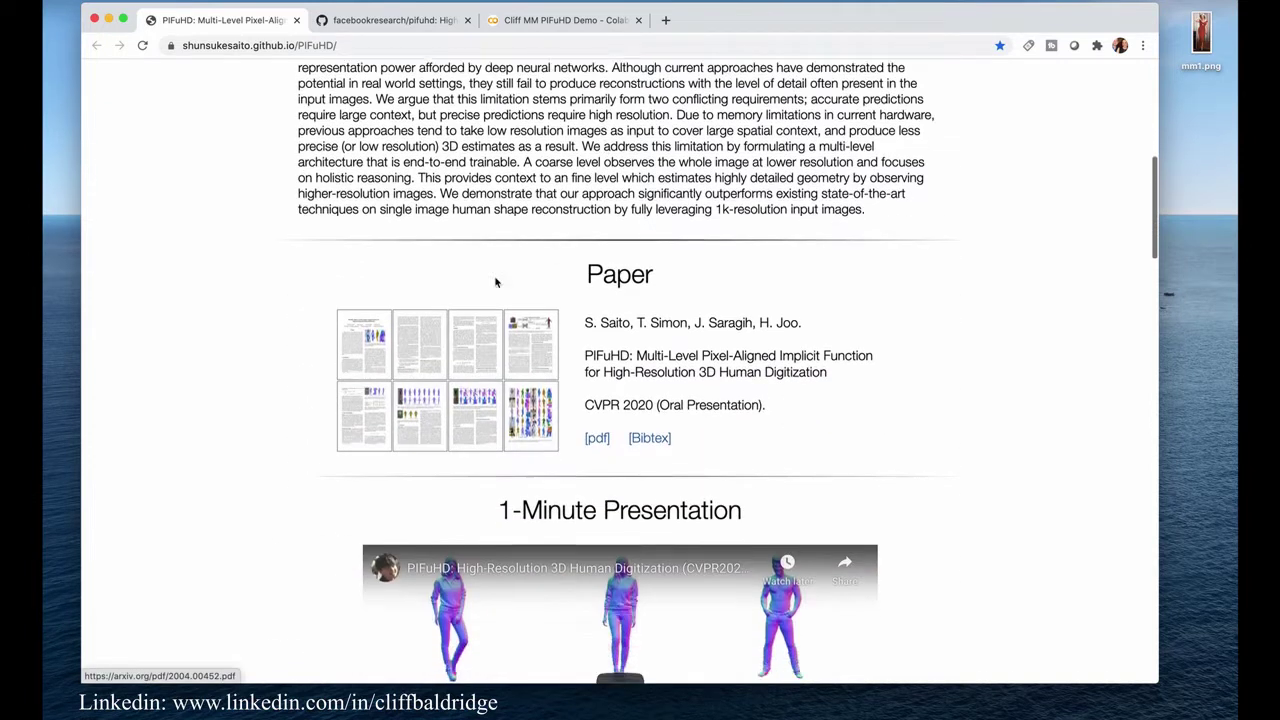
scroll(376, 340, down, 15)
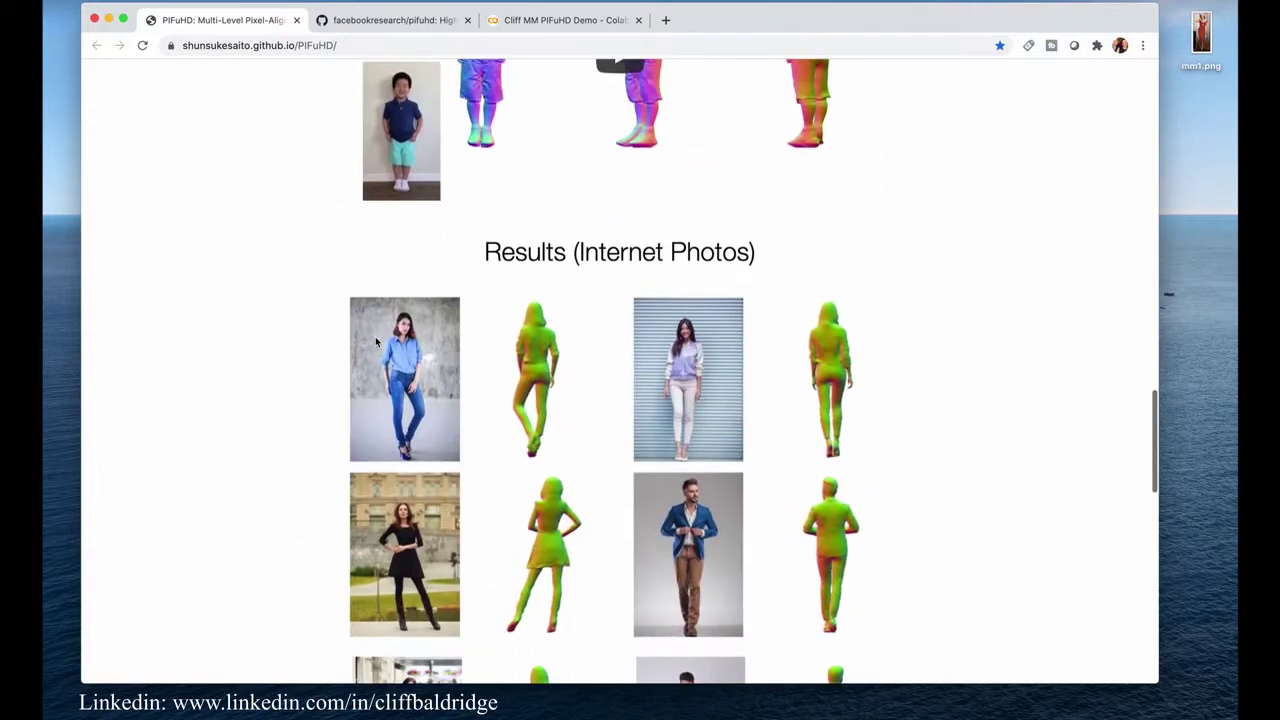
scroll(385, 338, up, 20)
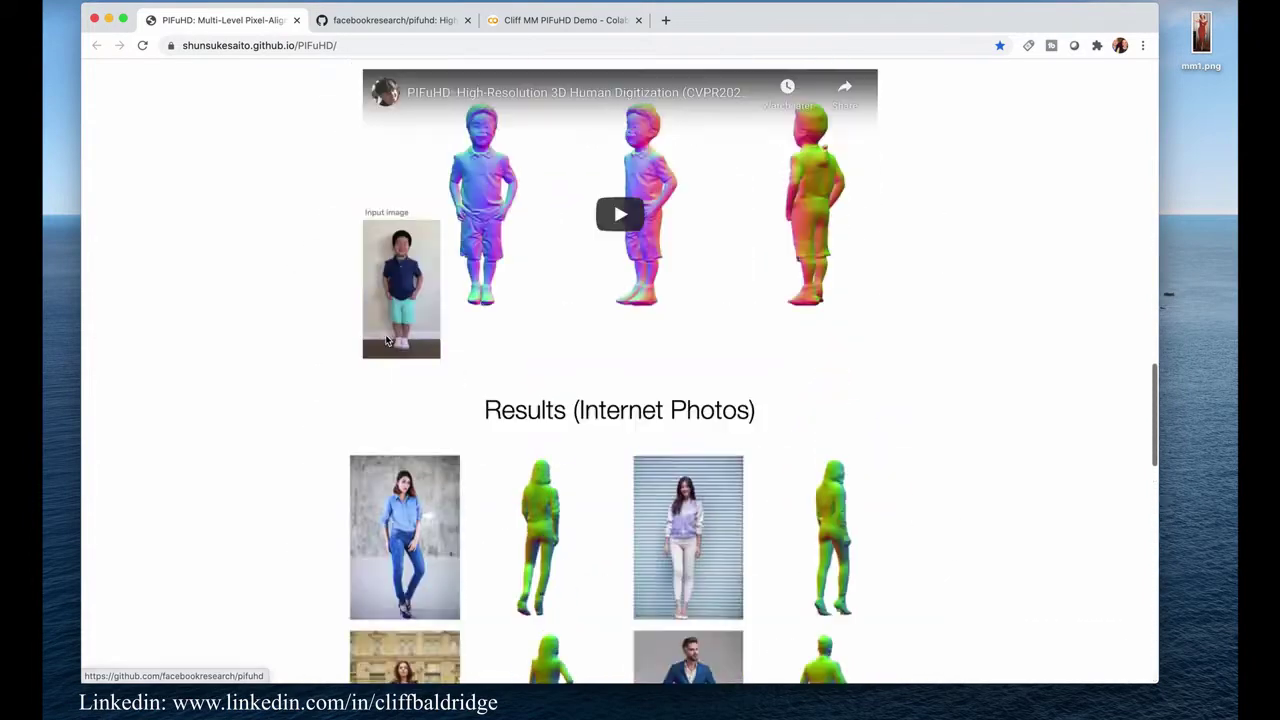
key(super+3)
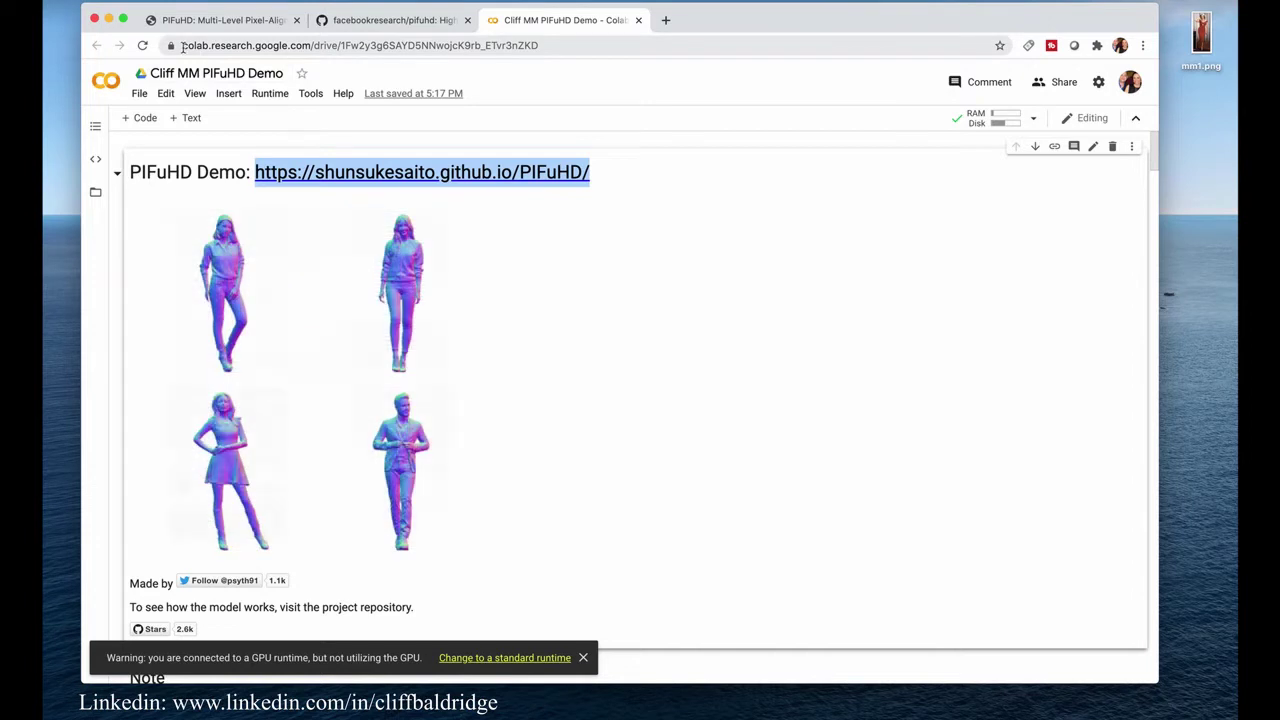
- Select the Colab notebook URL, click the notebook title, and show the File menu
drag(183, 46, 345, 60)
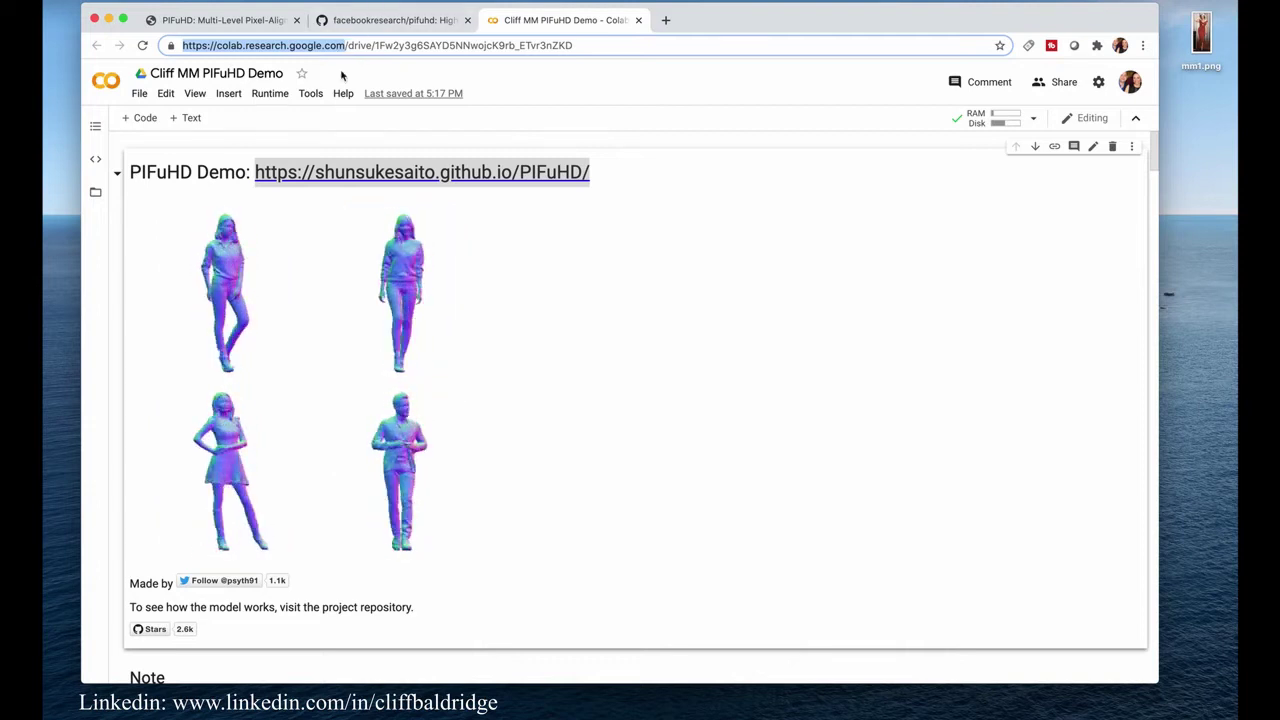
click(203, 74)
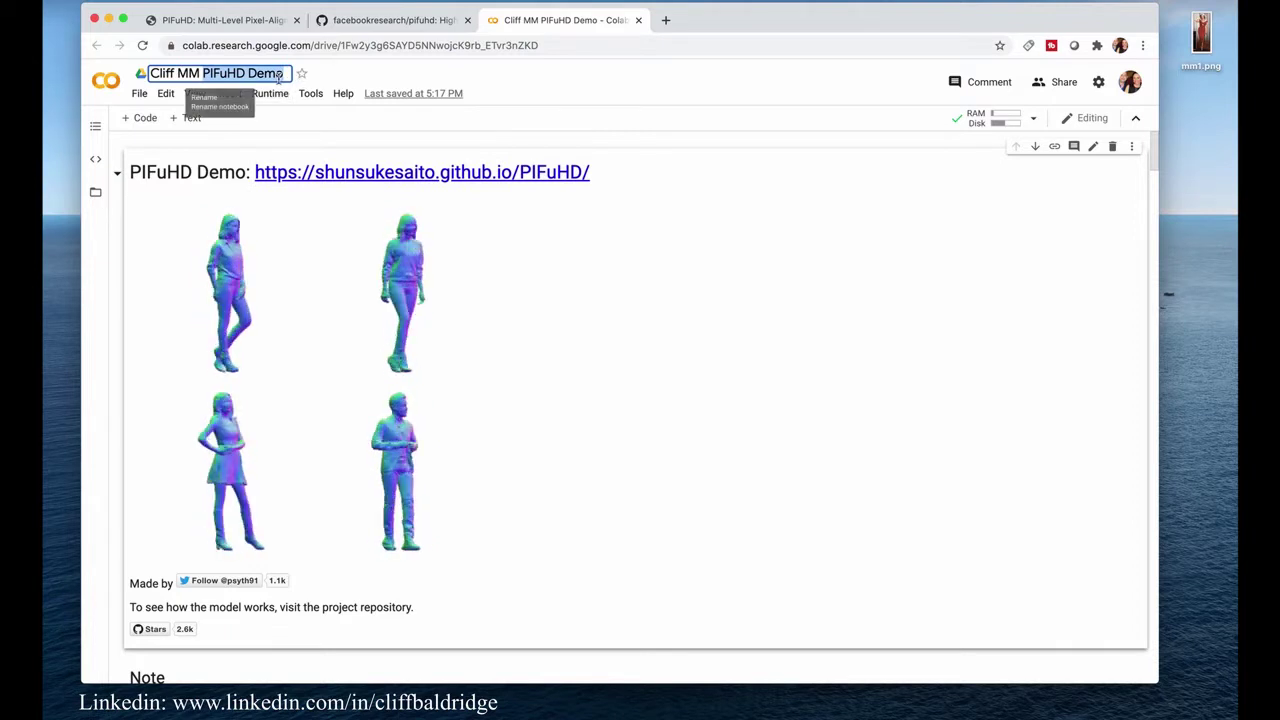
click(140, 93)
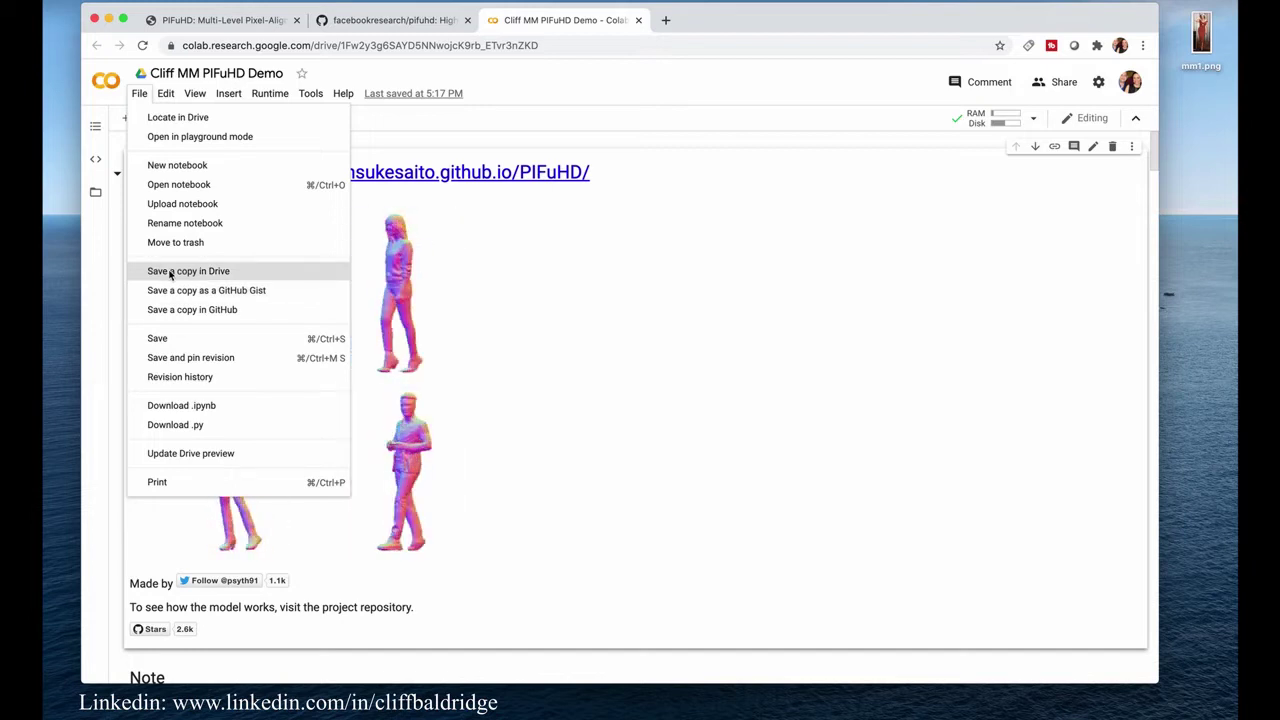
- Look through the View and File menus, select the URL, then dismiss menus via the title
click(195, 93)
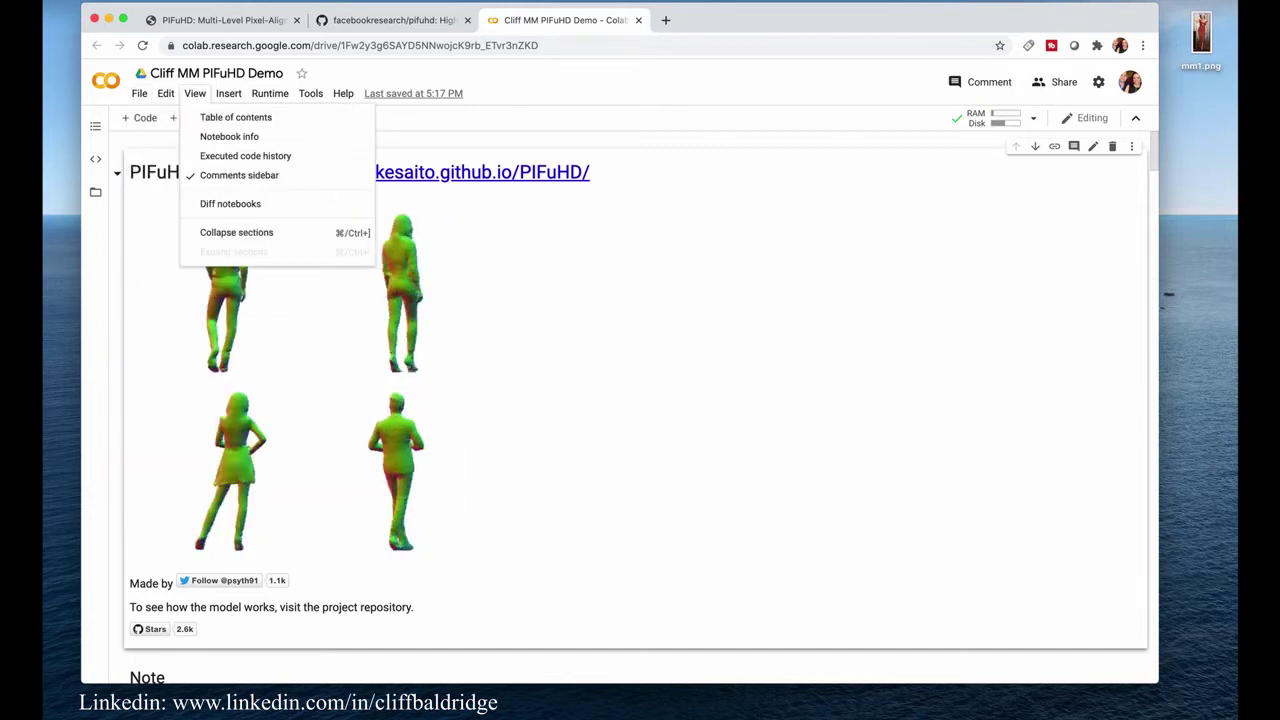
click(500, 42)
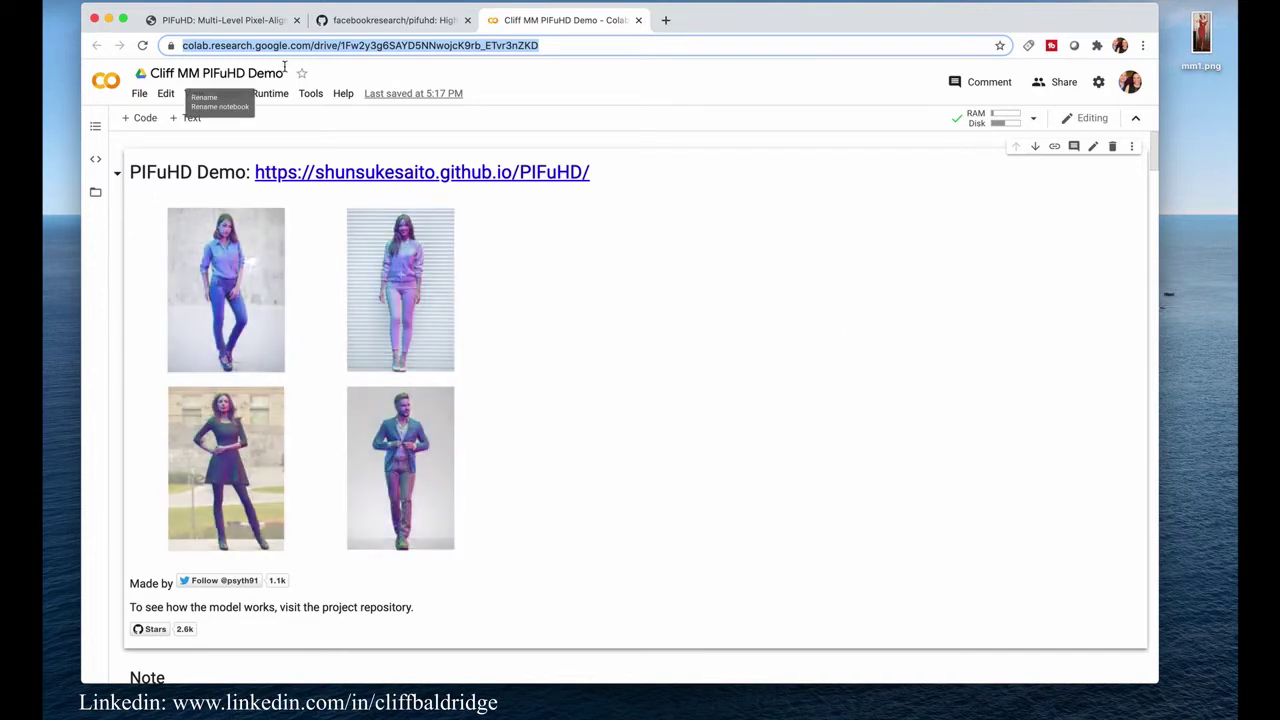
click(141, 98)
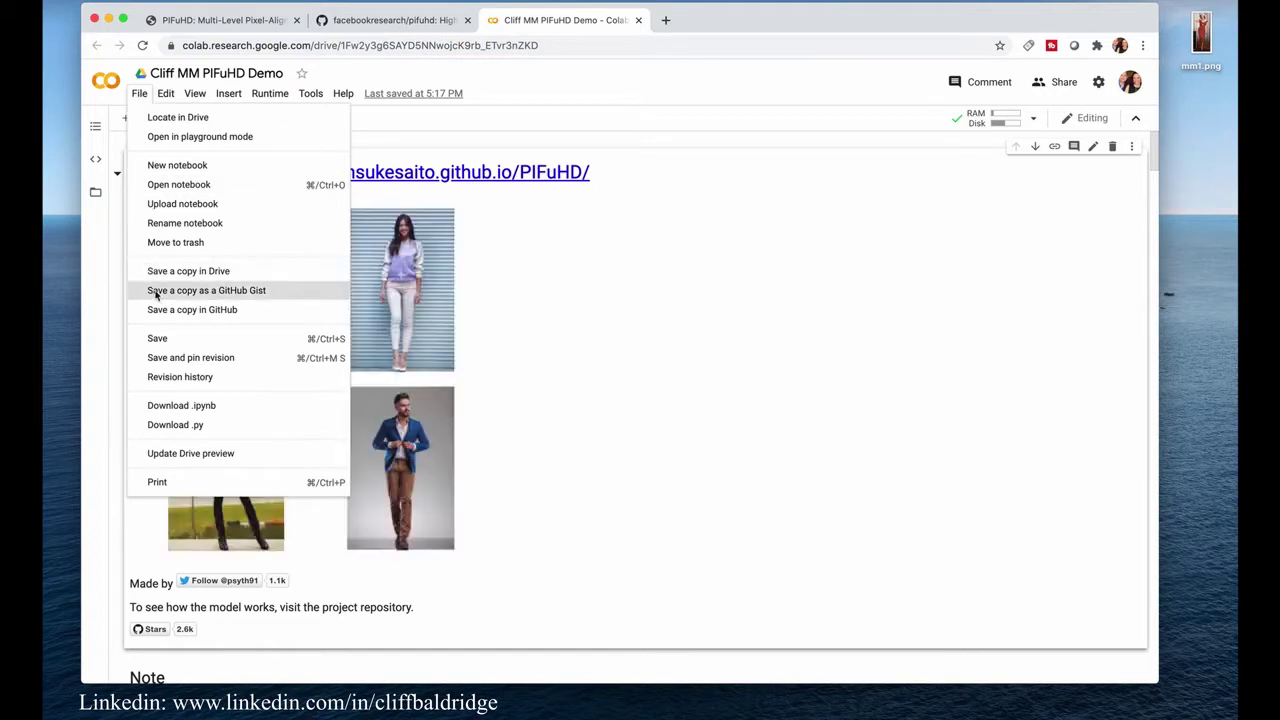
mouse_move(166, 93)
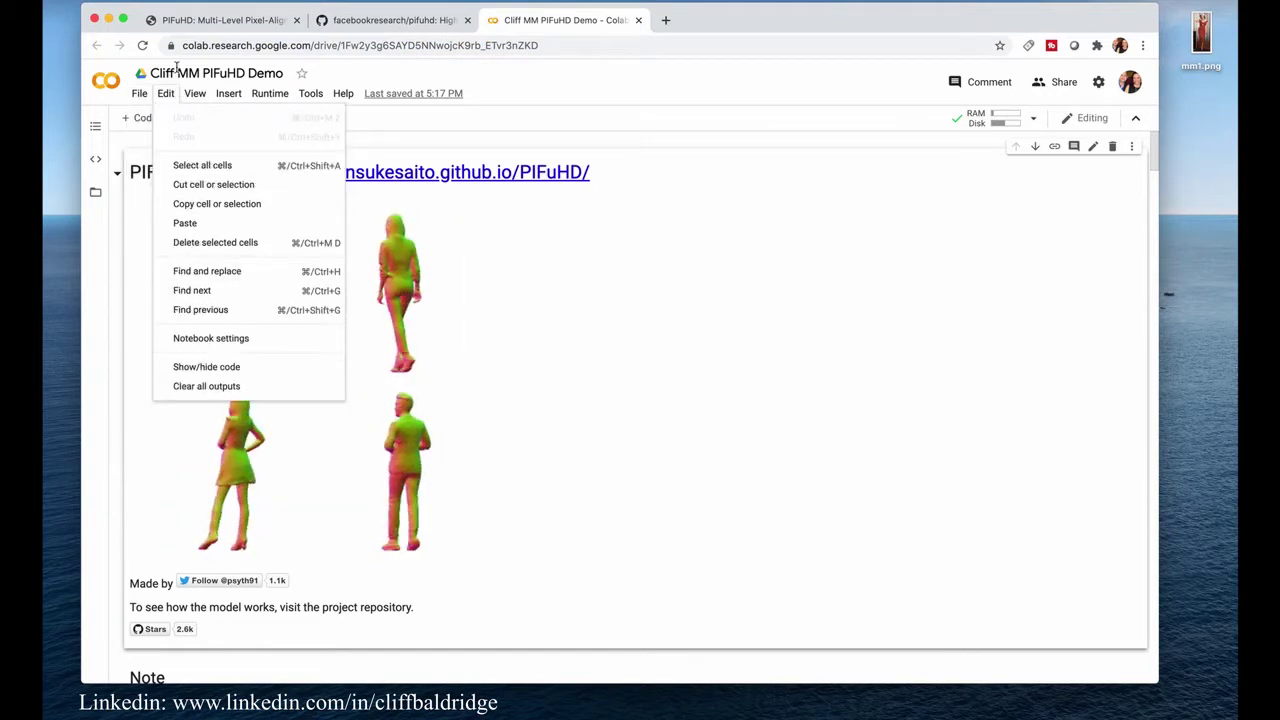
click(177, 72)
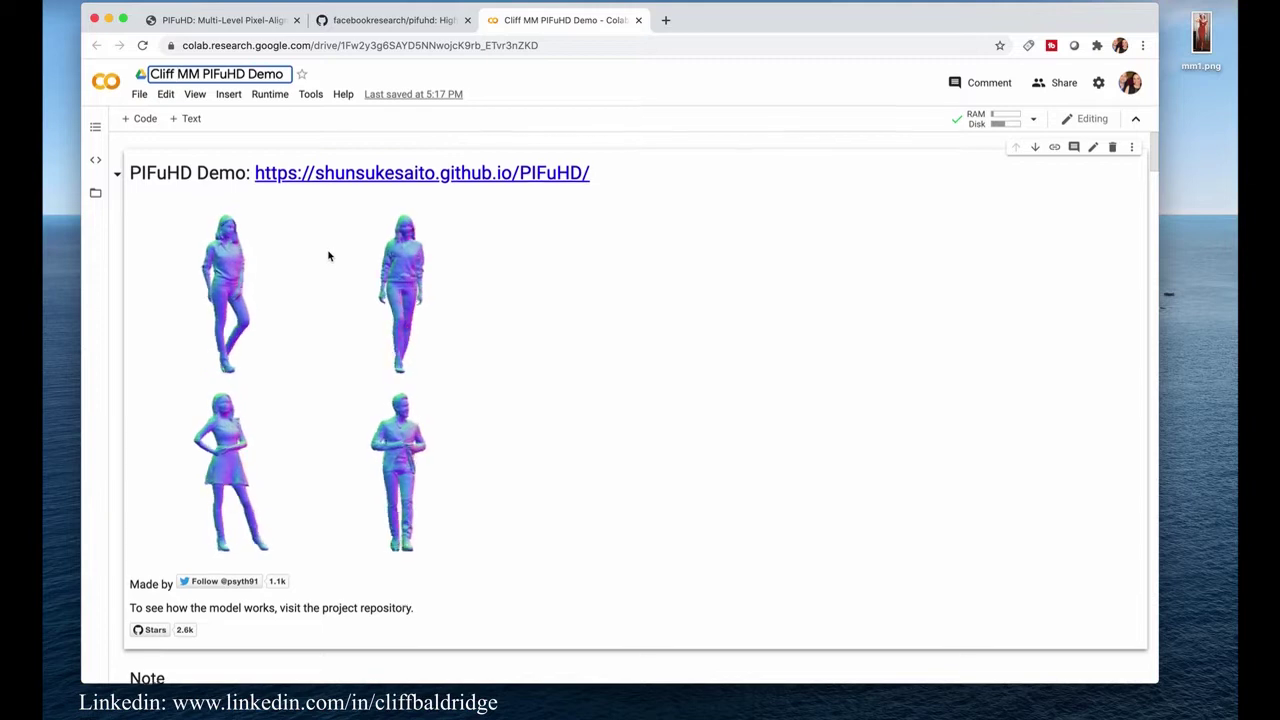
- Scroll past Requirements and the tutorial video to the Clone PIFuHD repository section
scroll(334, 255, down, 5)
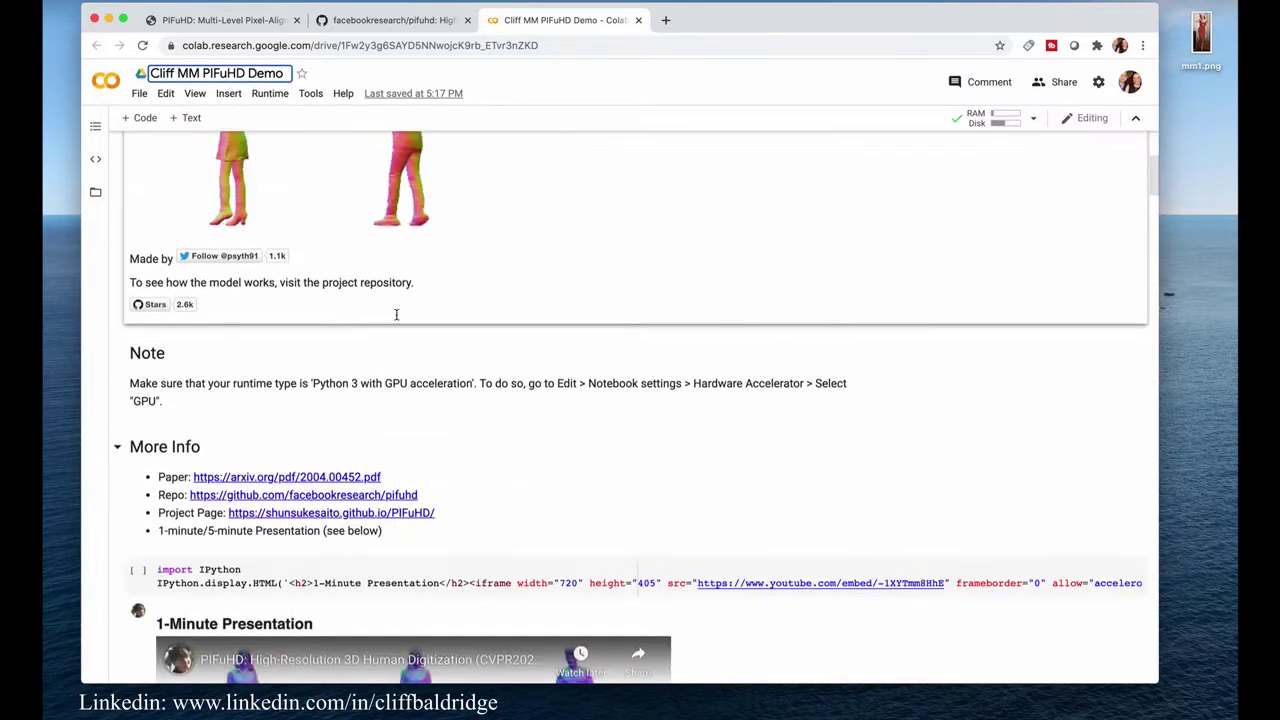
scroll(396, 314, up, 5)
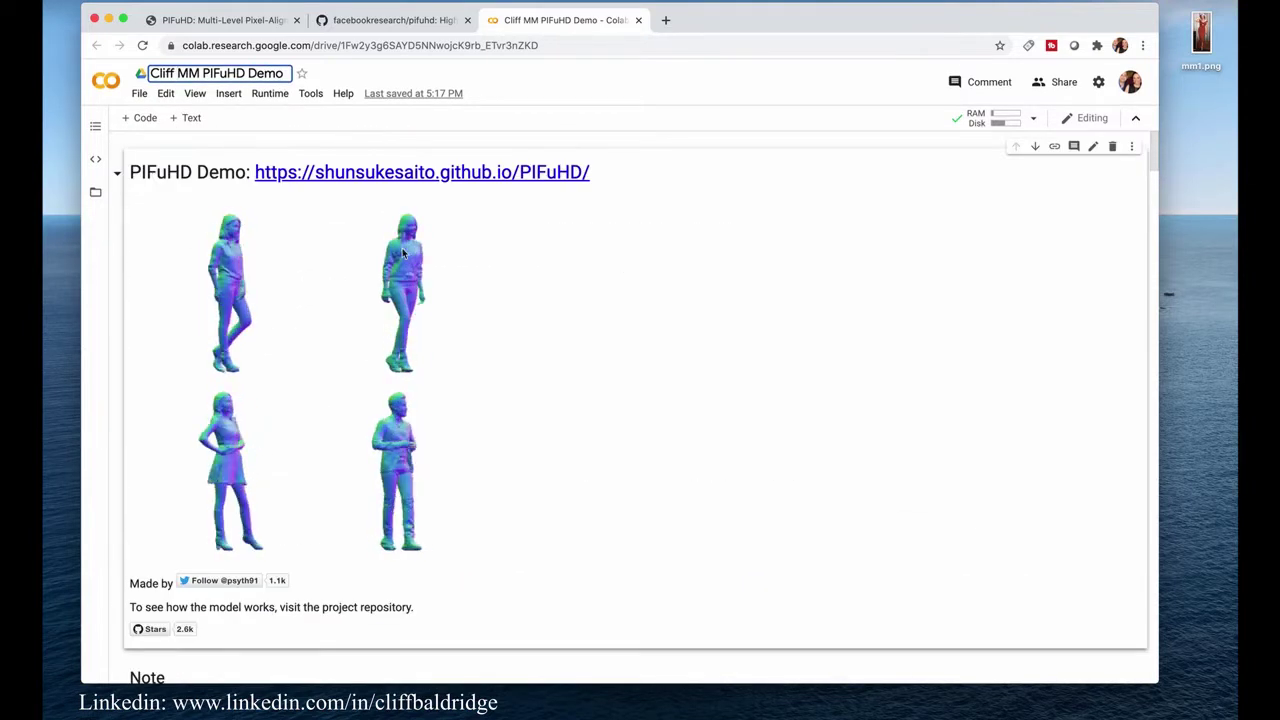
scroll(383, 378, down, 1)
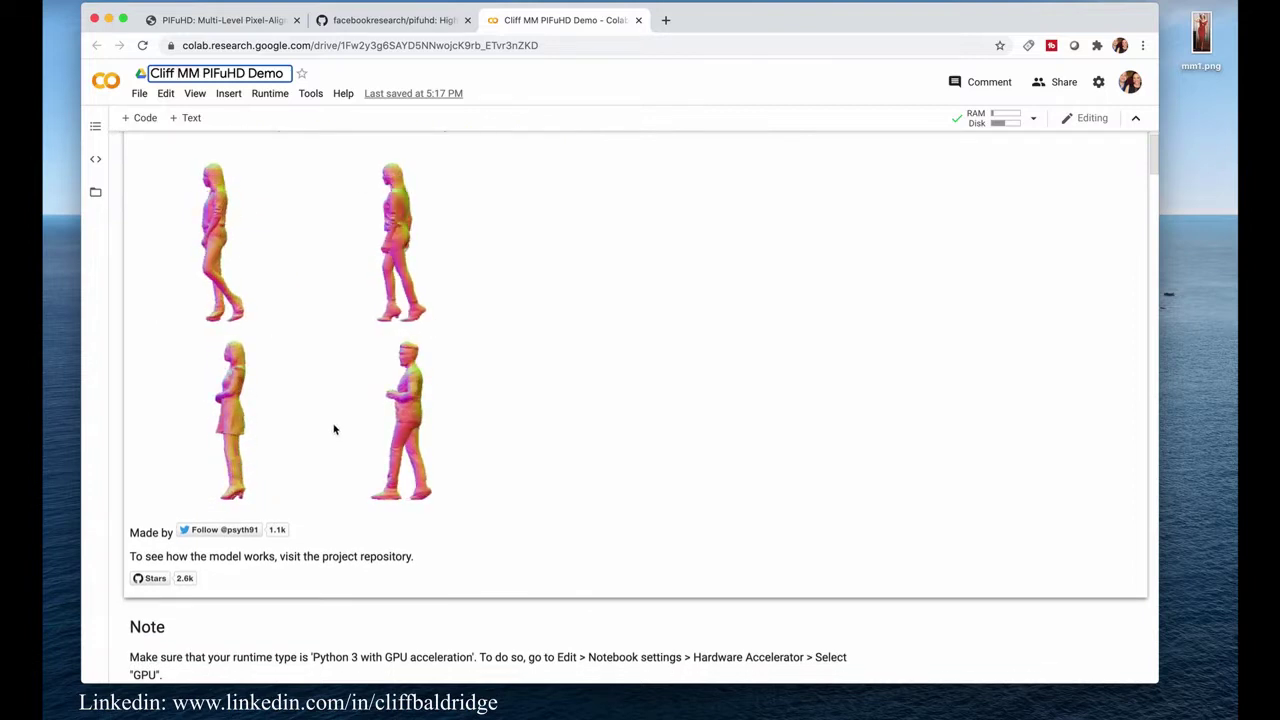
scroll(335, 429, down, 7)
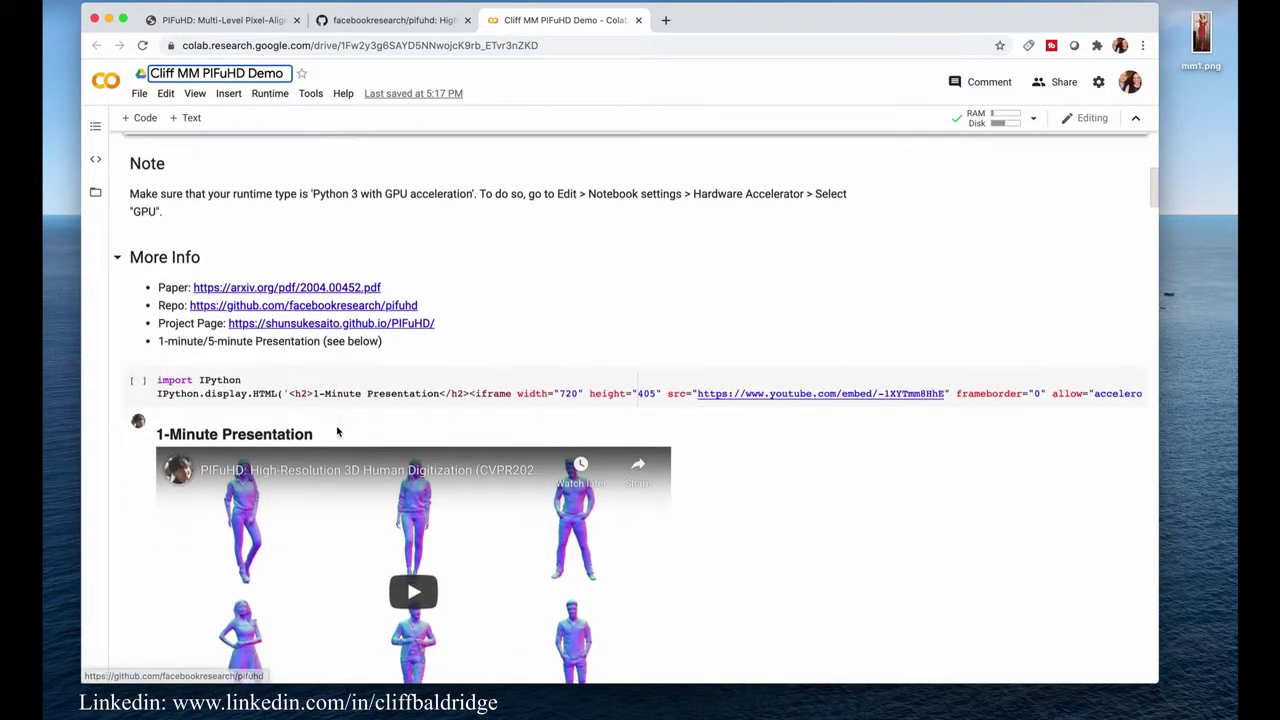
scroll(337, 431, down, 9)
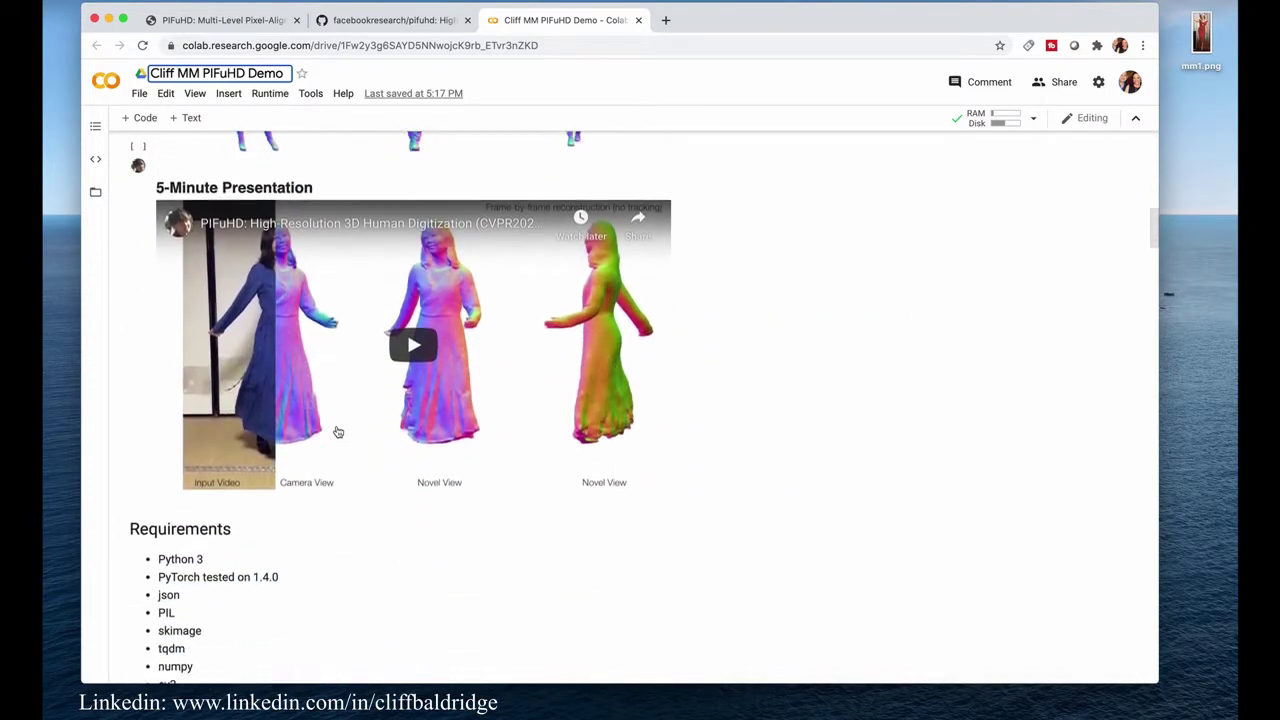
scroll(337, 431, down, 3)
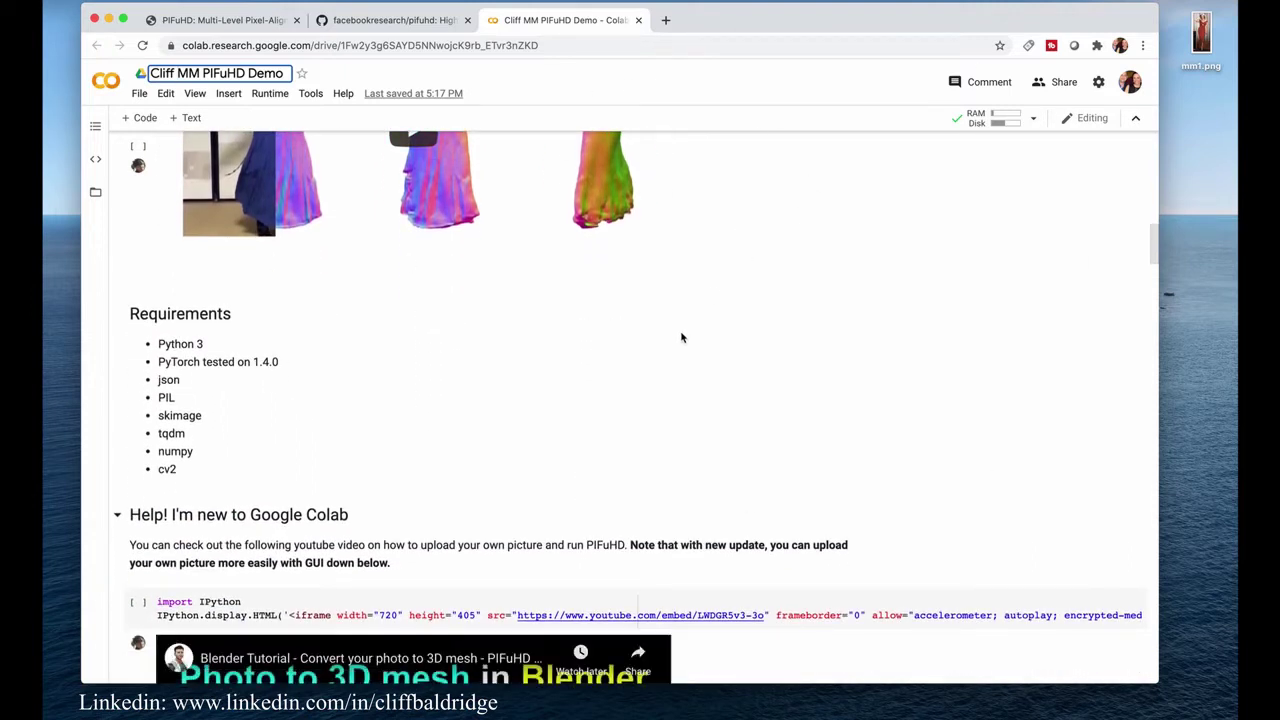
scroll(656, 419, down, 1)
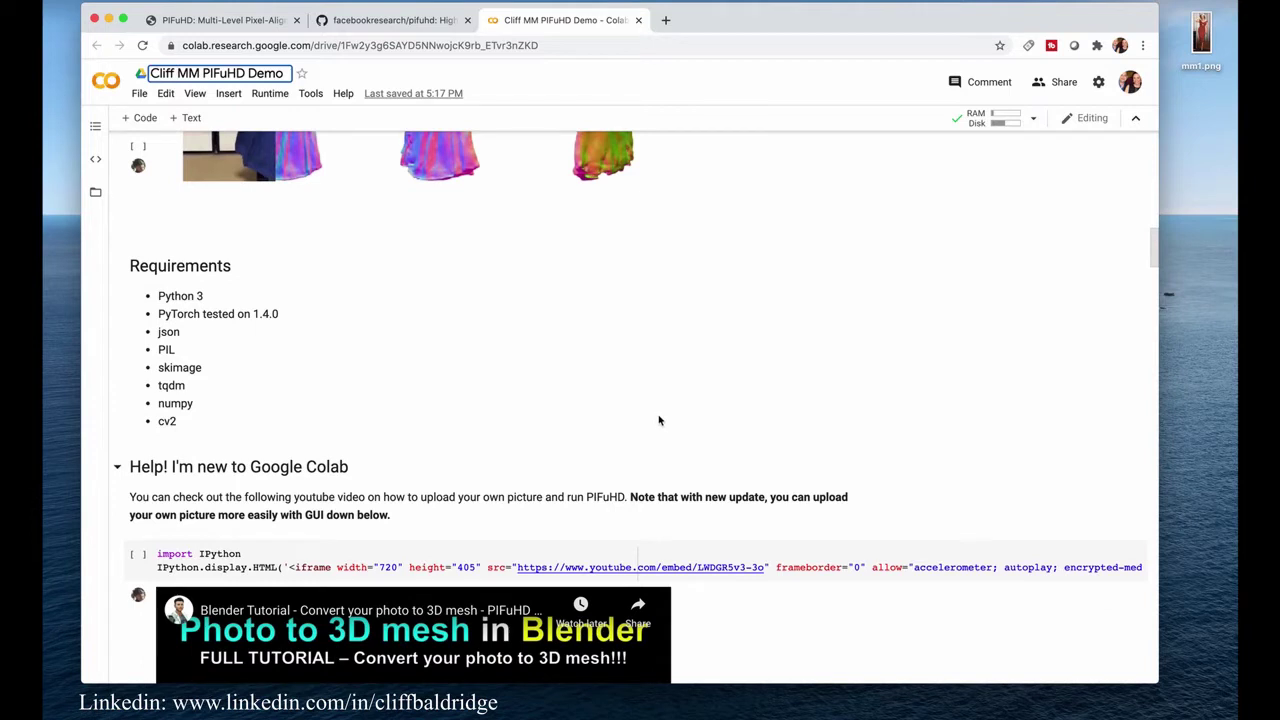
scroll(659, 420, down, 2)
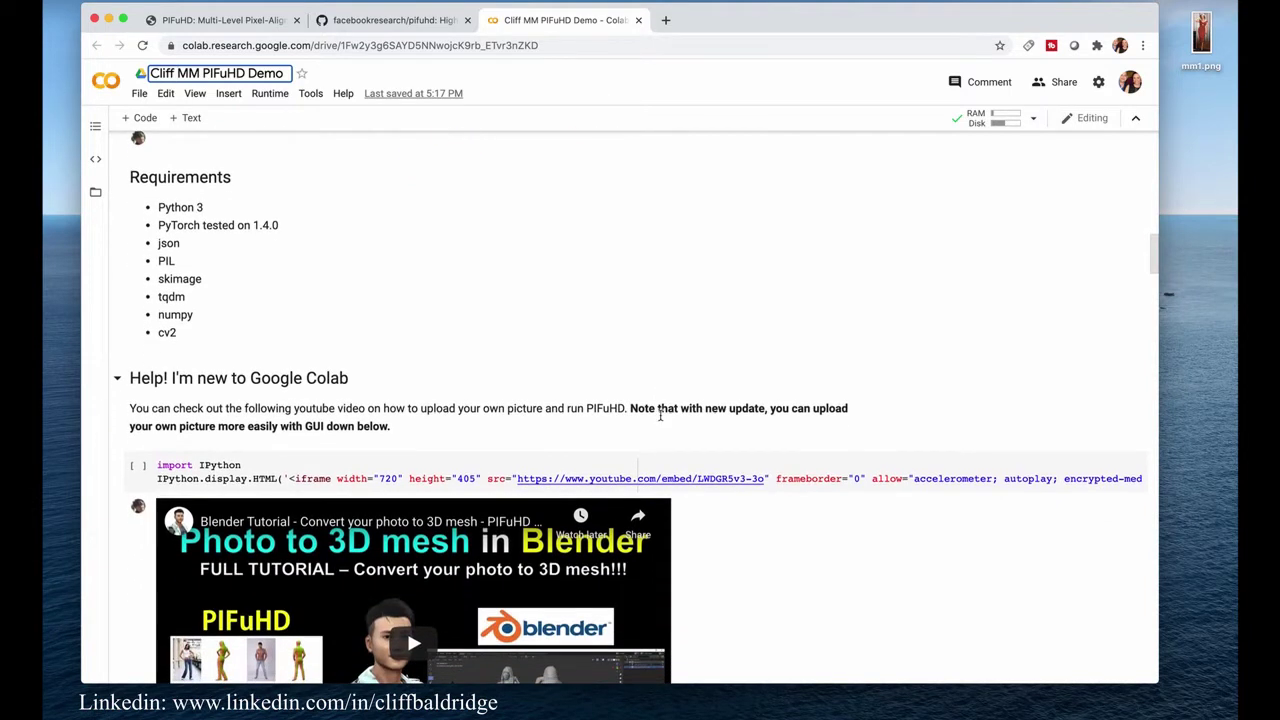
scroll(660, 418, up, 3)
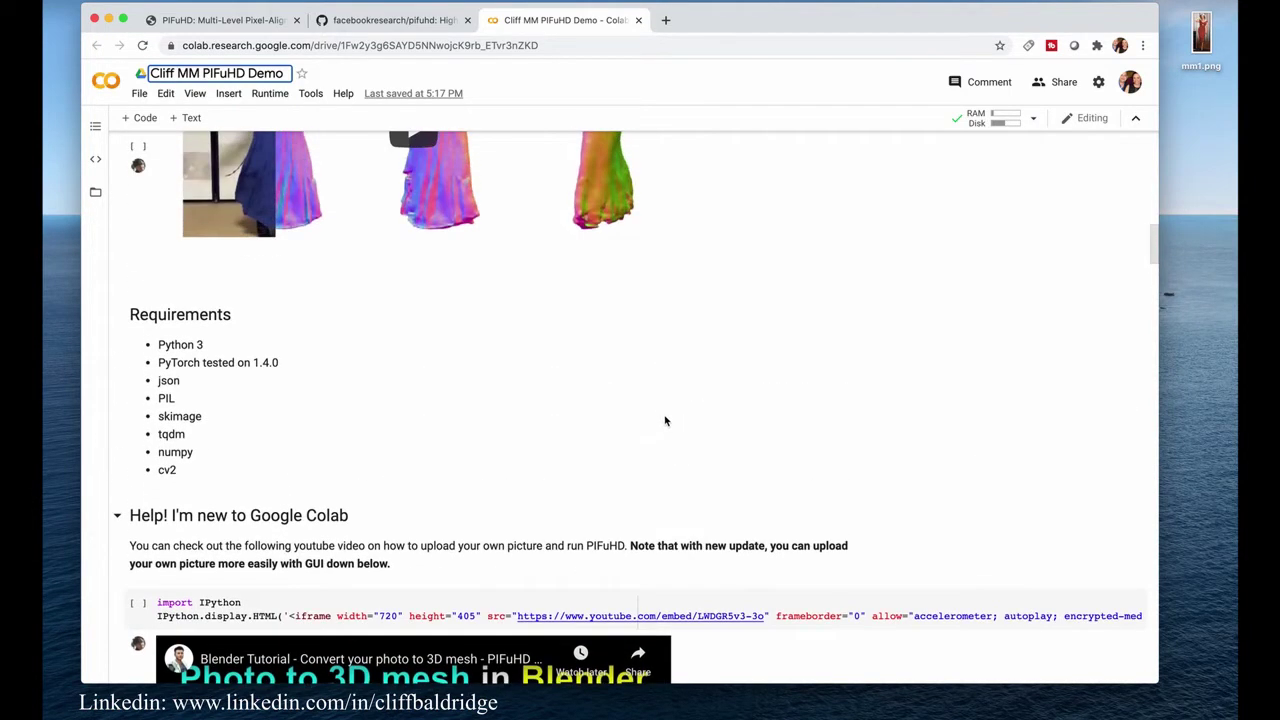
scroll(663, 420, down, 8)
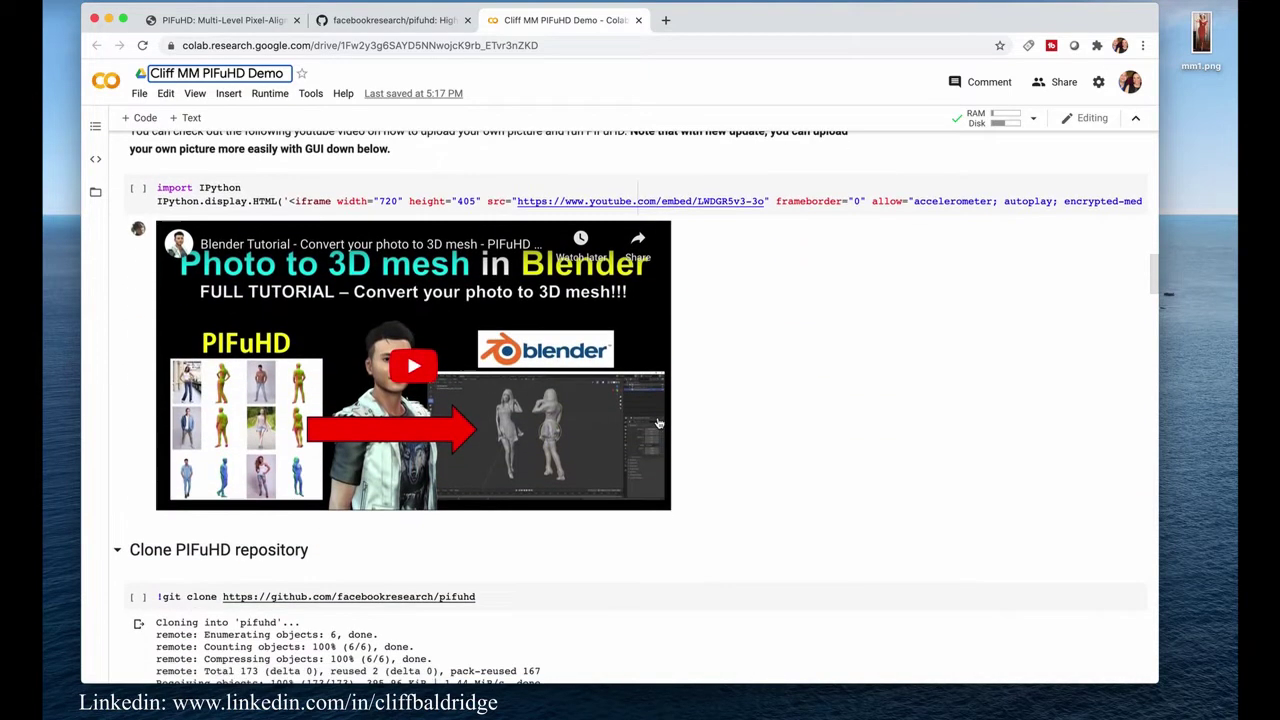
scroll(659, 424, down, 5)
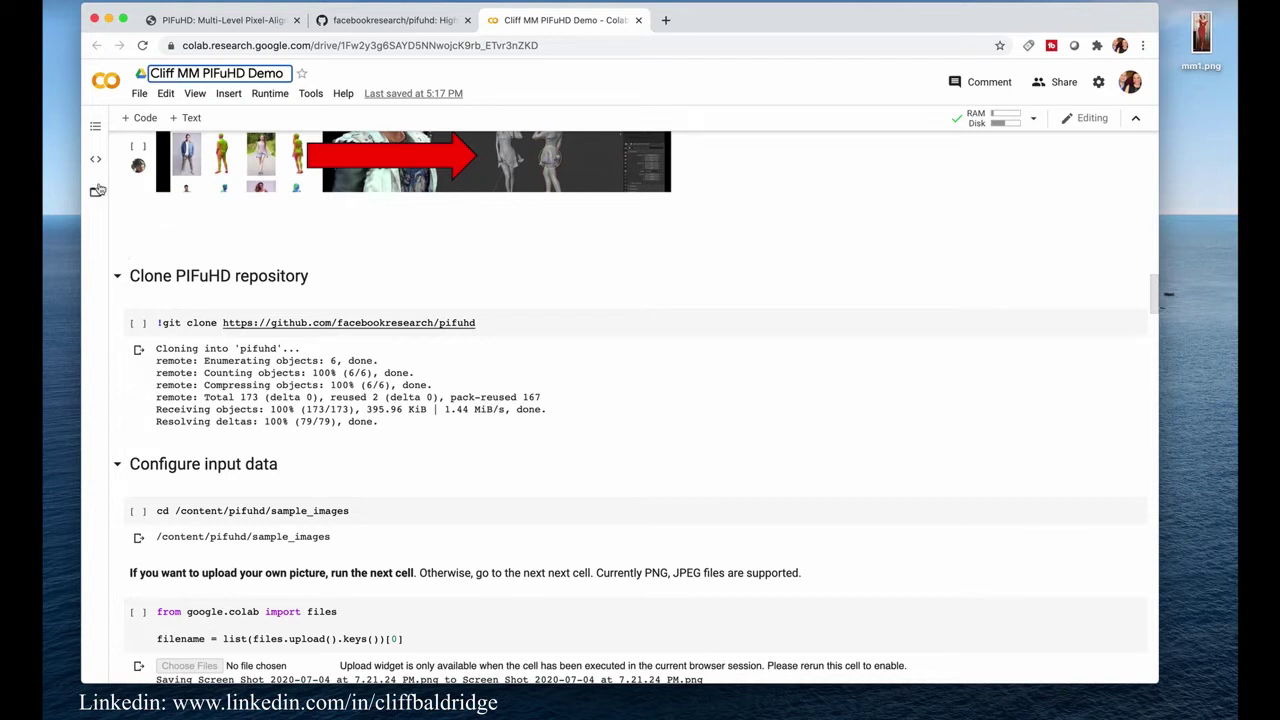
- Toggle the notebook's table of contents open and closed twice
click(95, 131)
click(96, 131)
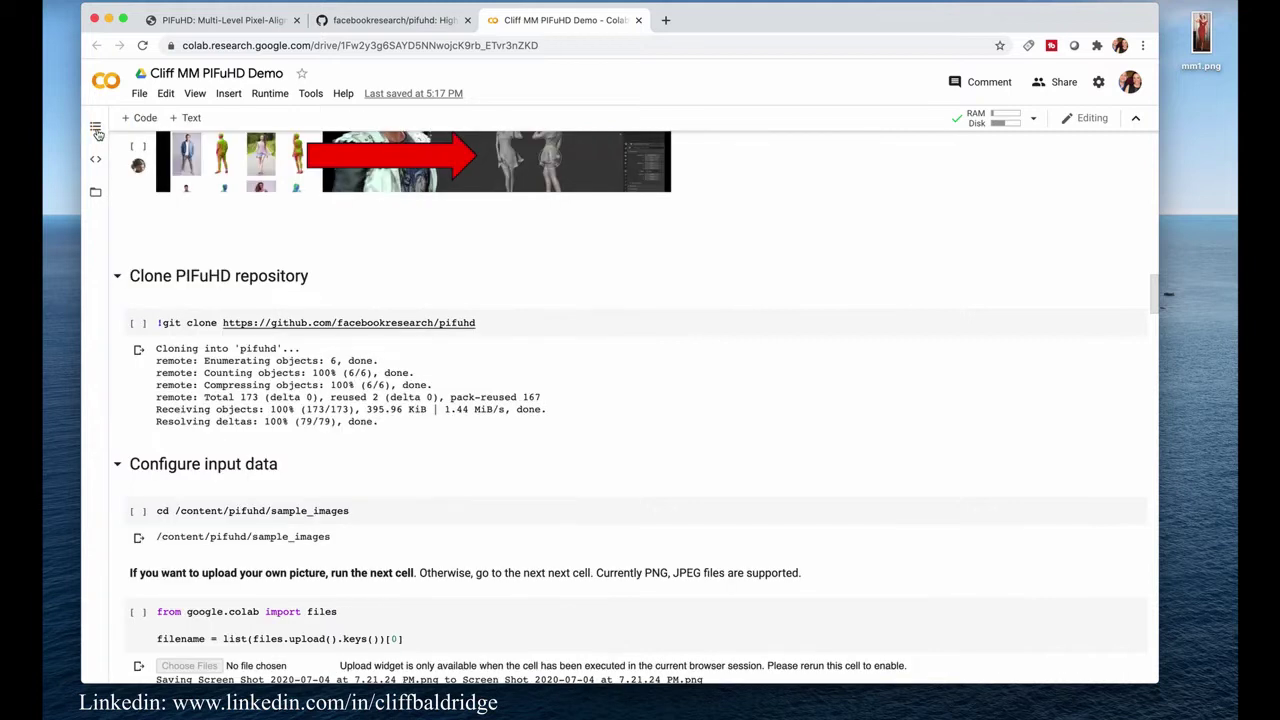
click(95, 131)
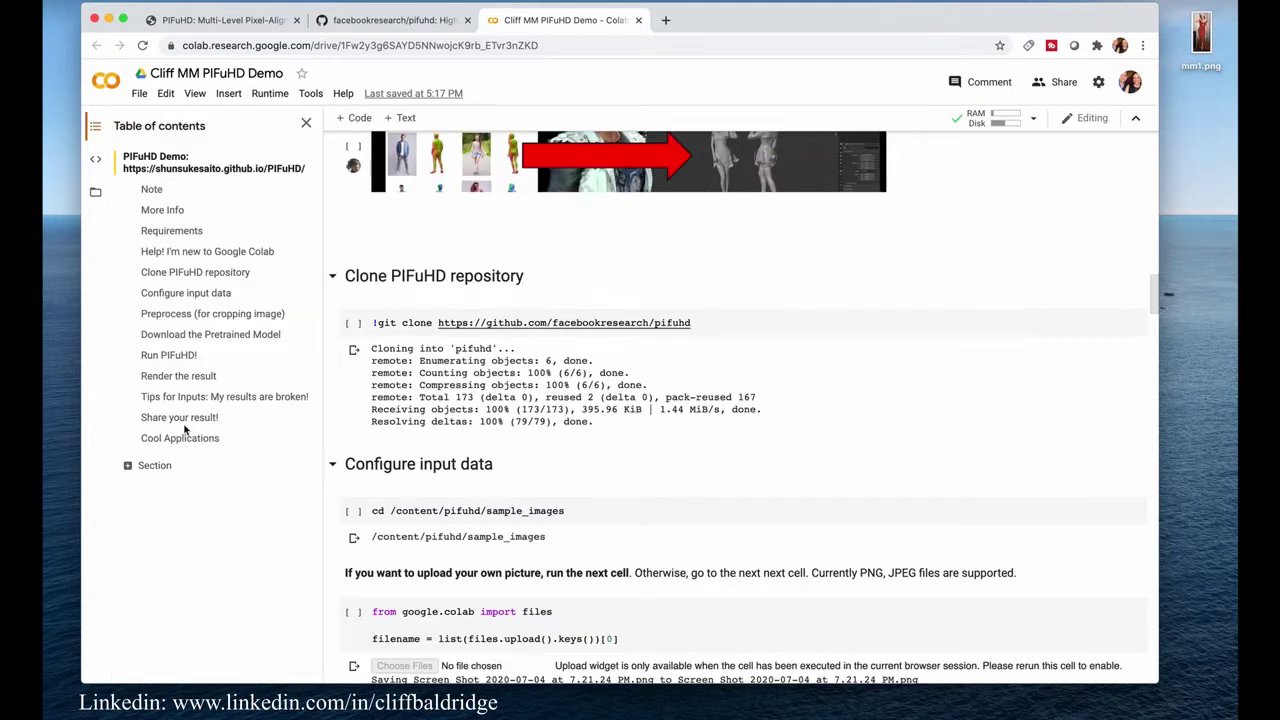
click(94, 127)
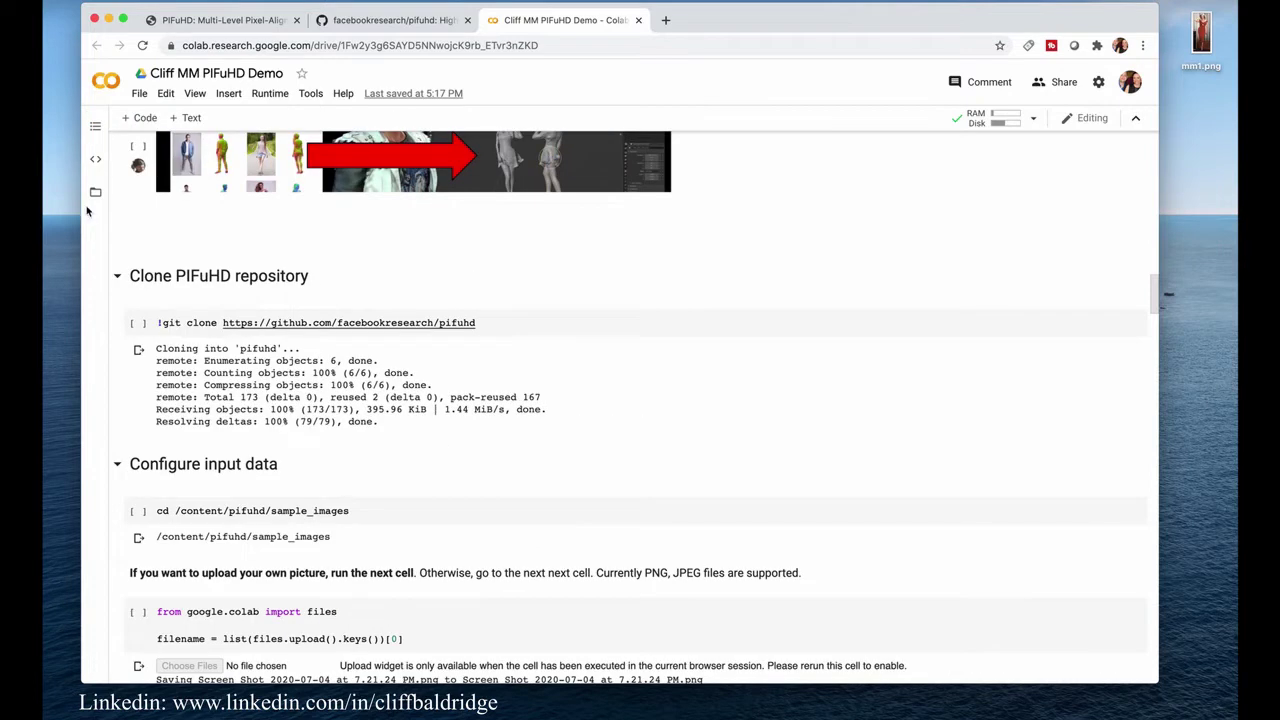
- Inspect the sample_data folder in the Files sidebar, then close the sidebar
click(94, 195)
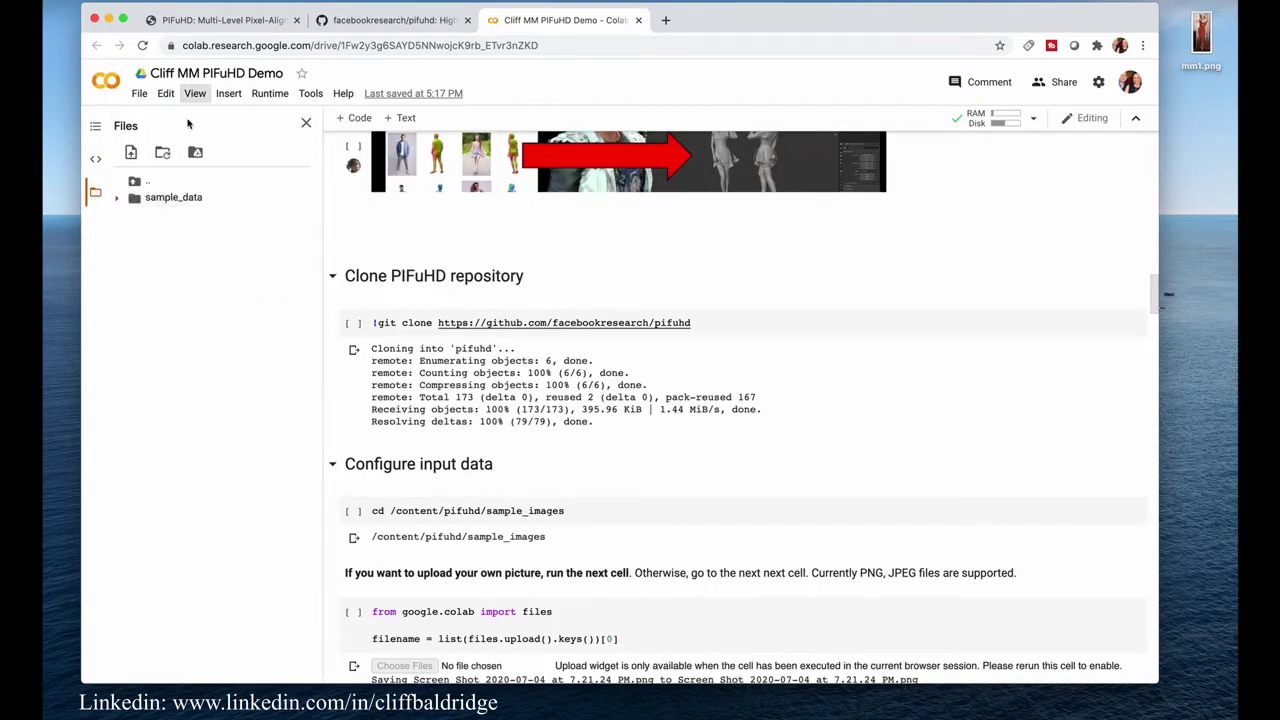
click(117, 200)
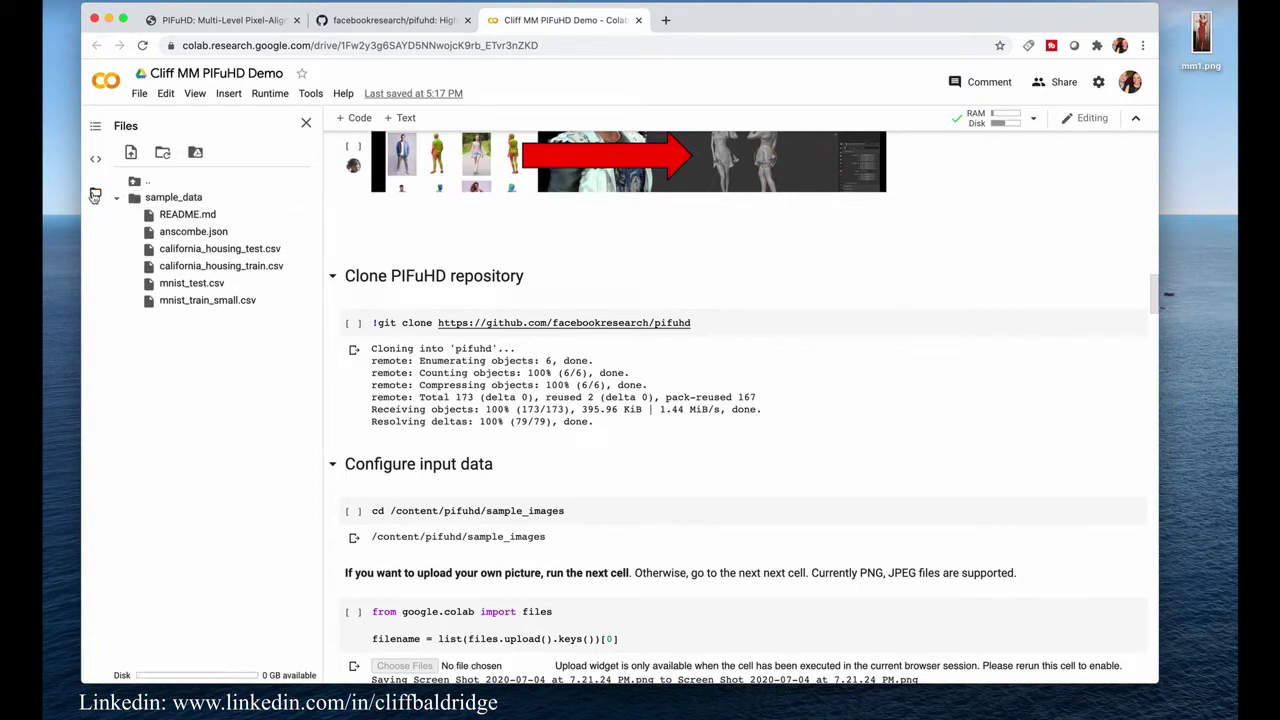
click(305, 123)
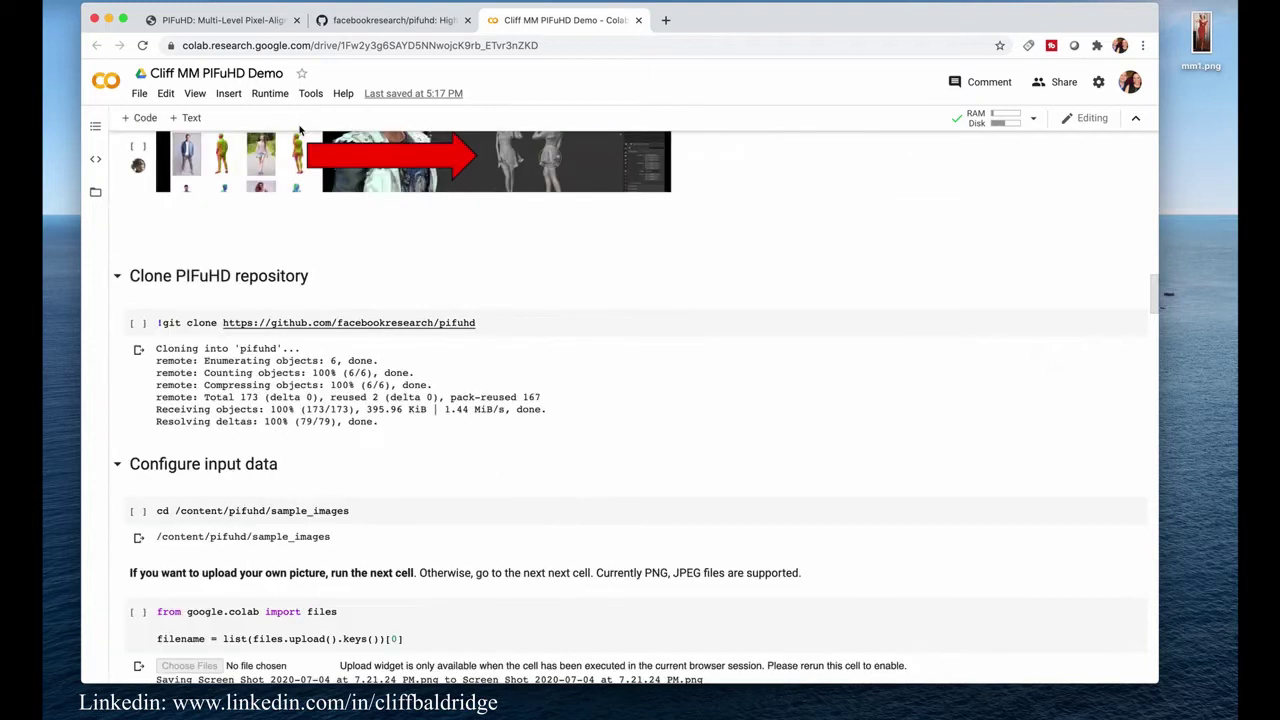
click(95, 195)
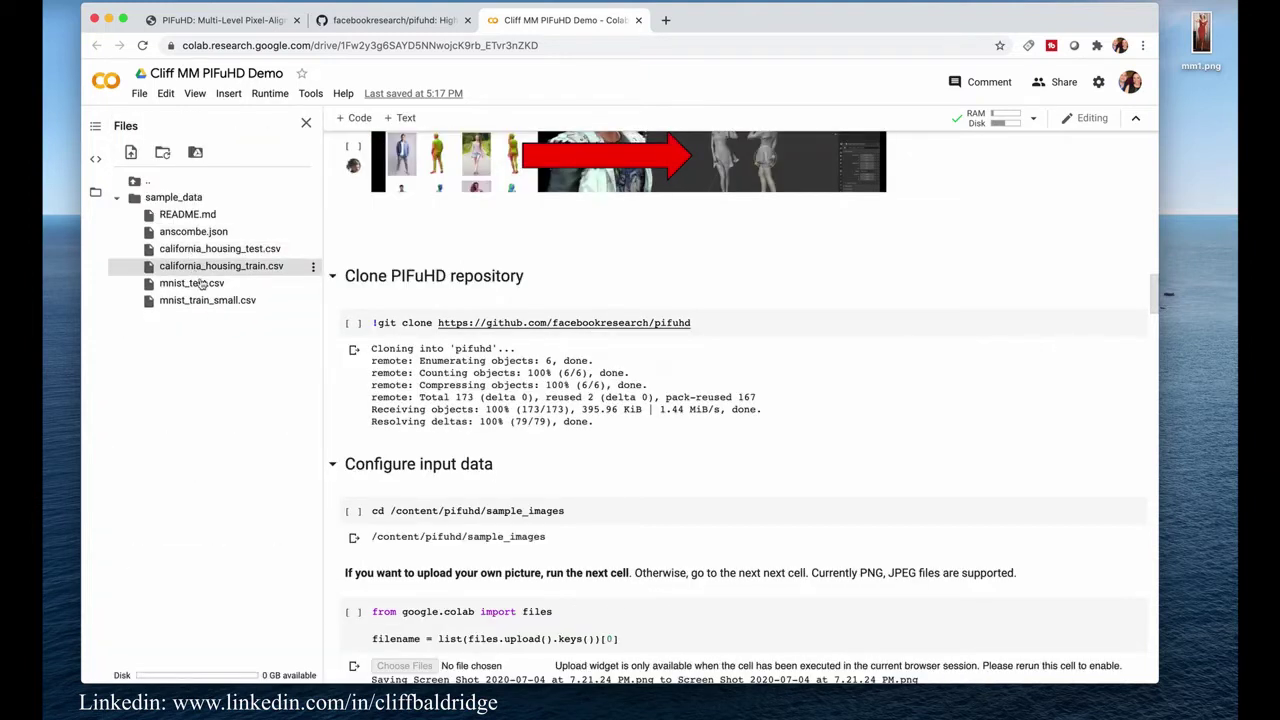
click(305, 124)
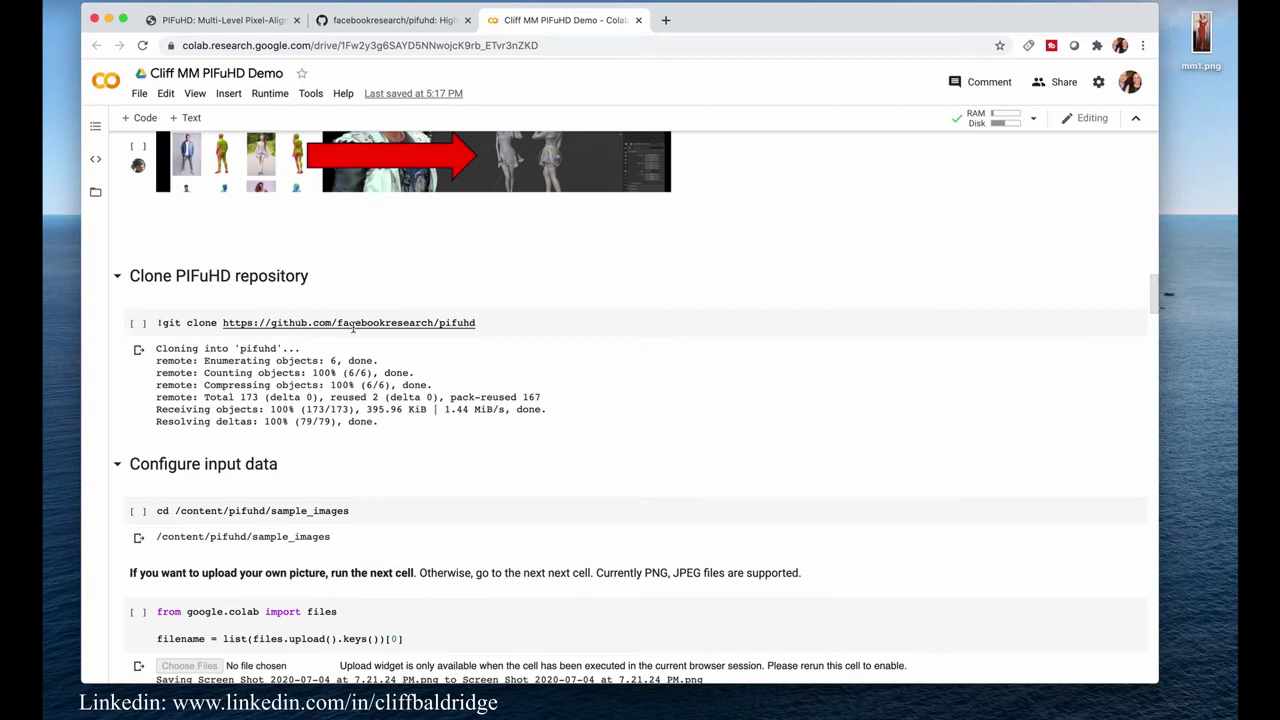
- Run the git clone cell and the cd /content/pifuhd/sample_images cell
click(139, 324)
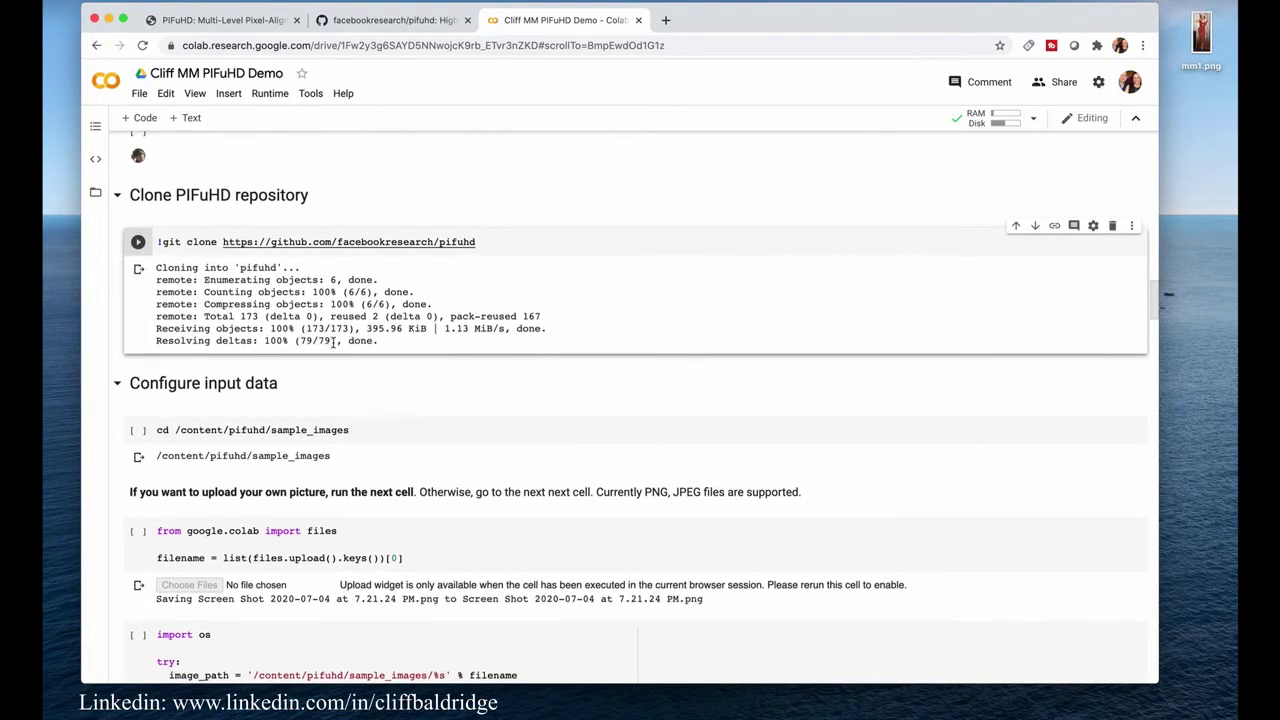
scroll(332, 343, down, 3)
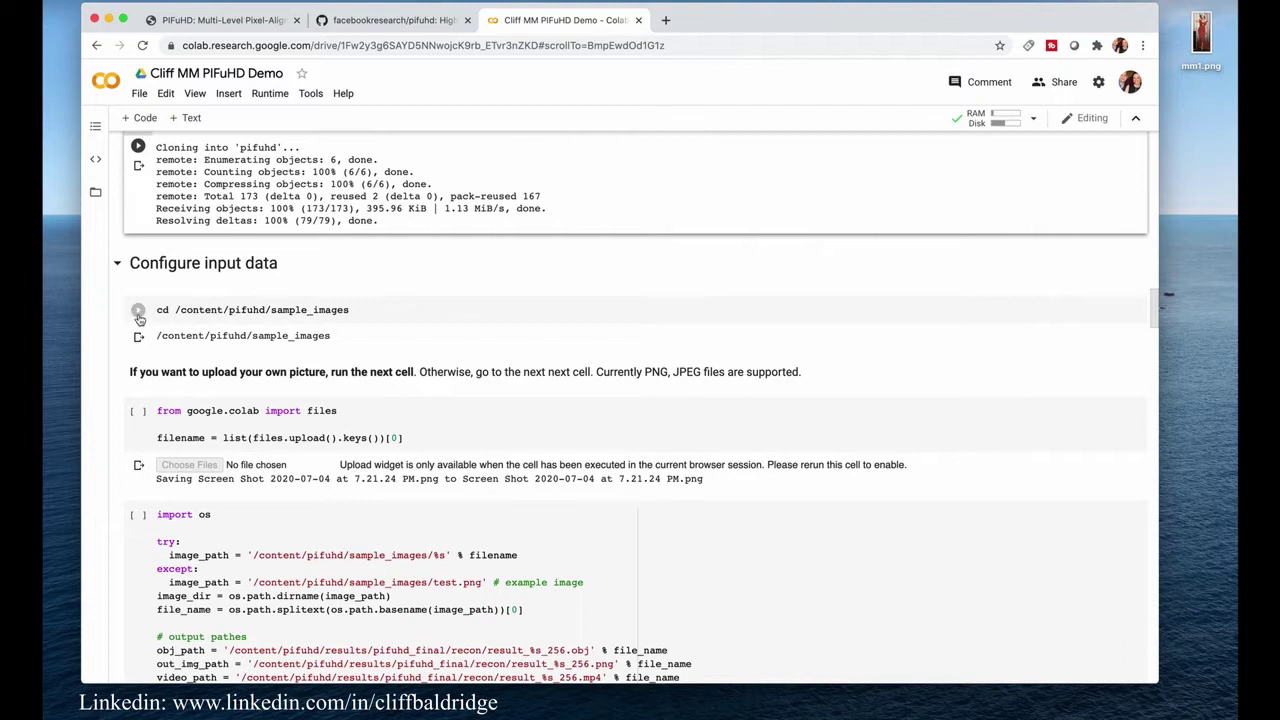
click(172, 313)
key(shift+Return)
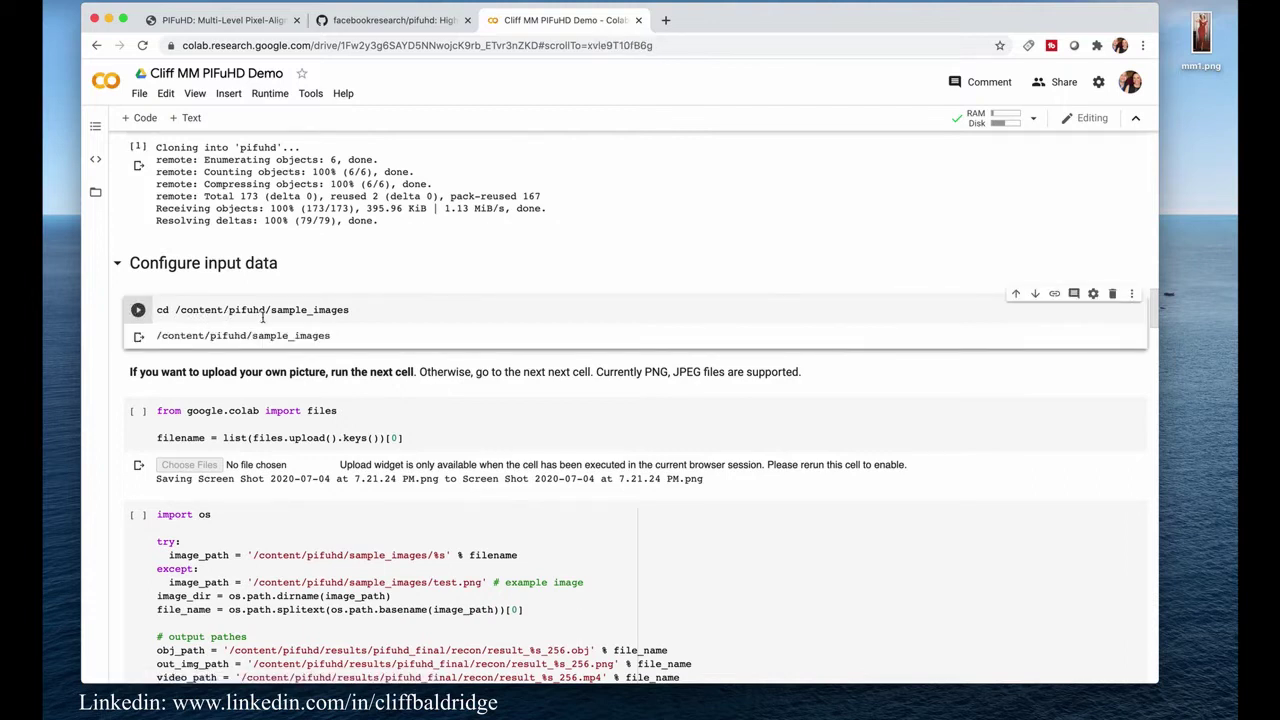
- Check the cloned pifuhd/sample_images folder in the Files sidebar, then close it
click(96, 192)
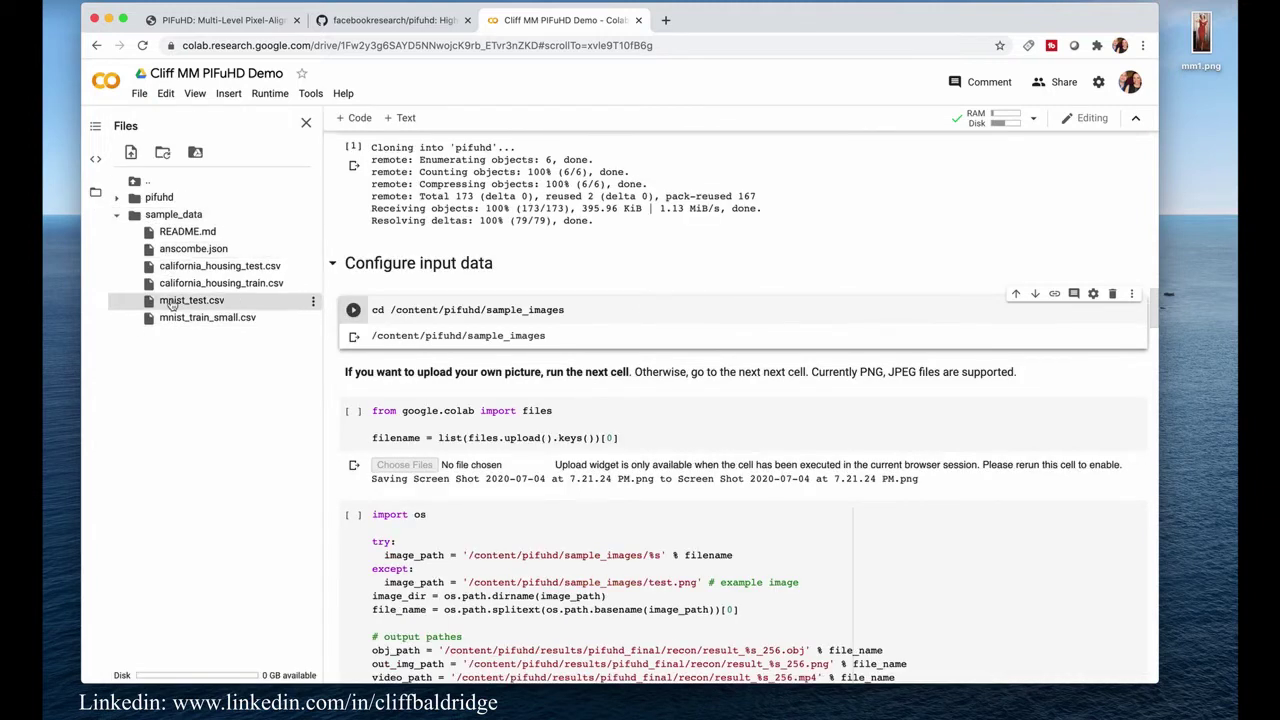
click(126, 201)
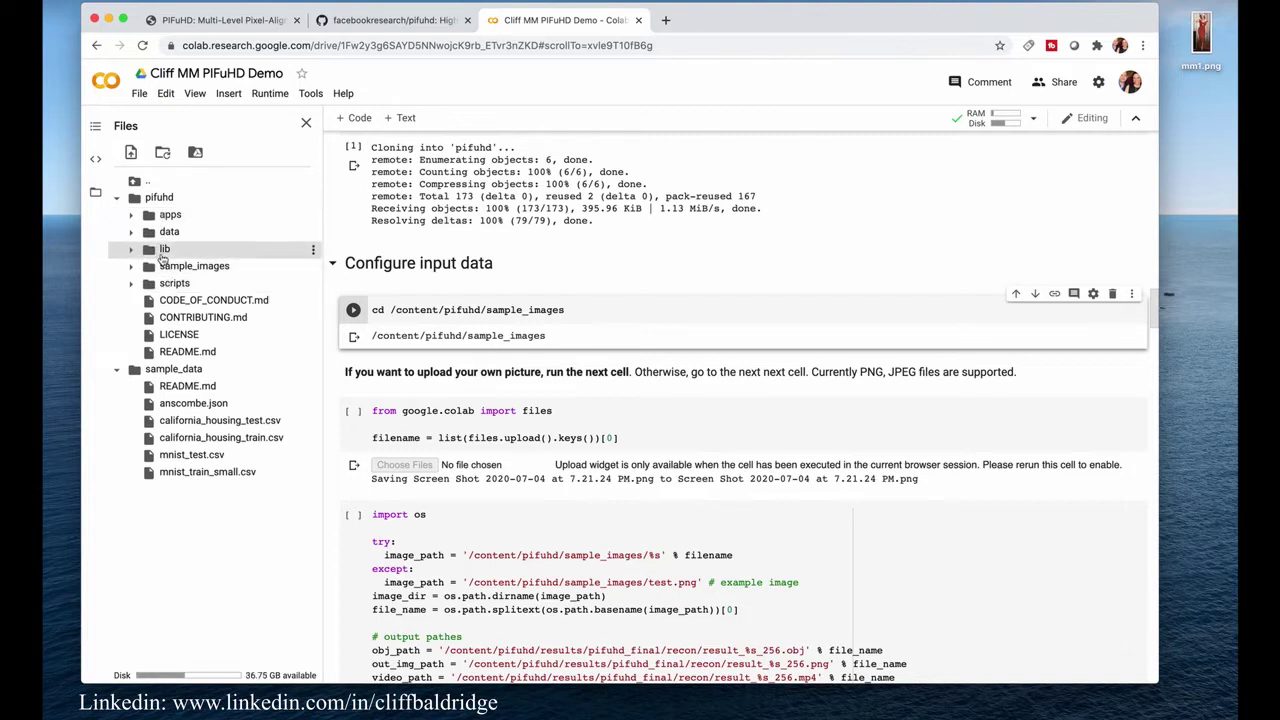
click(170, 268)
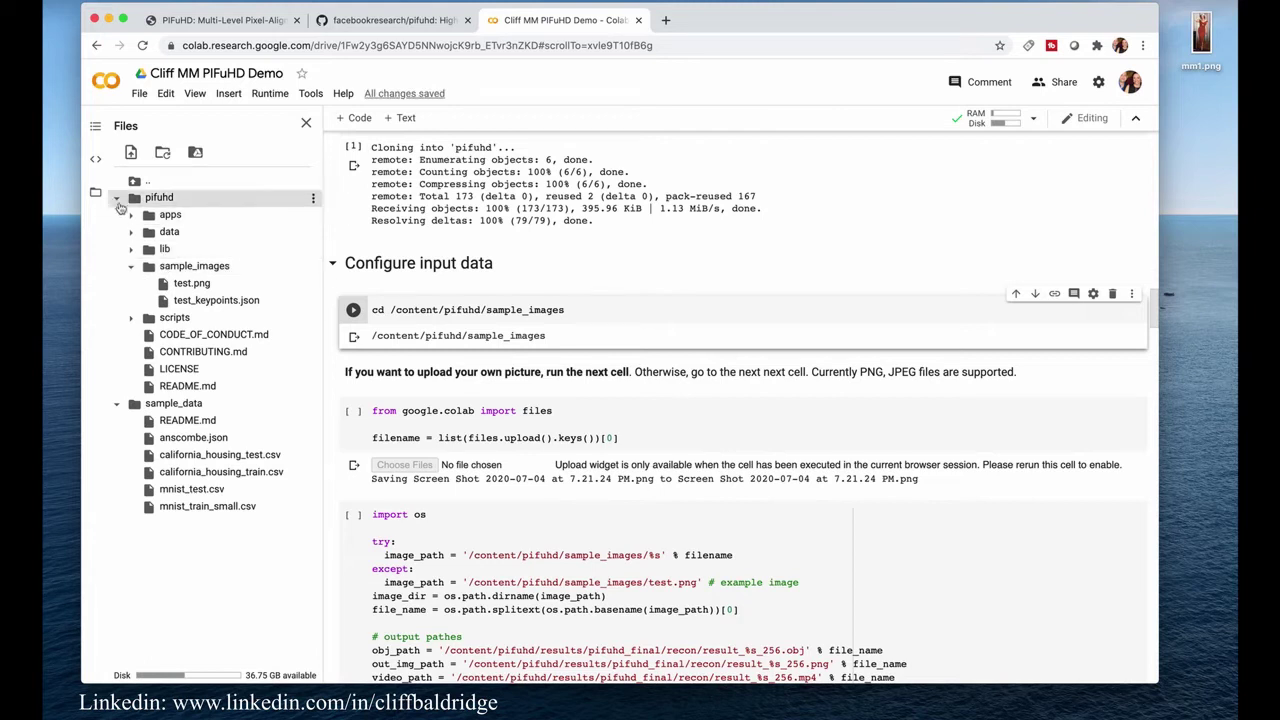
click(108, 199)
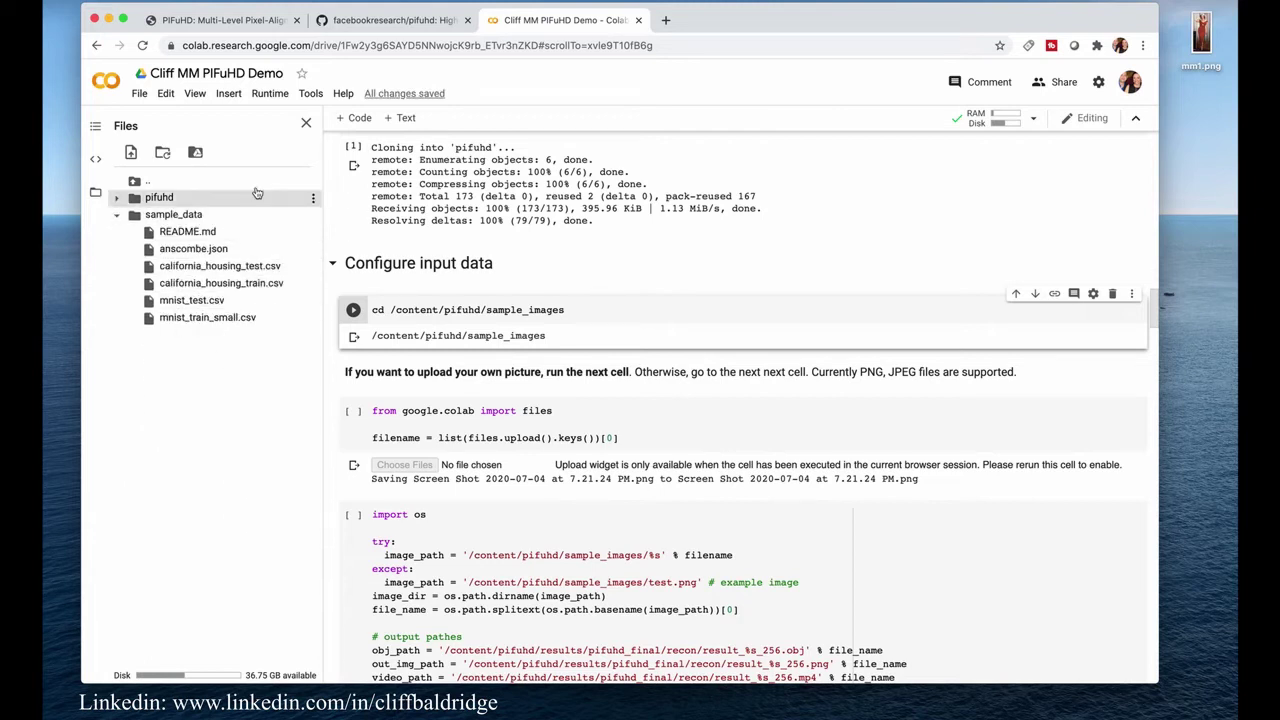
click(305, 123)
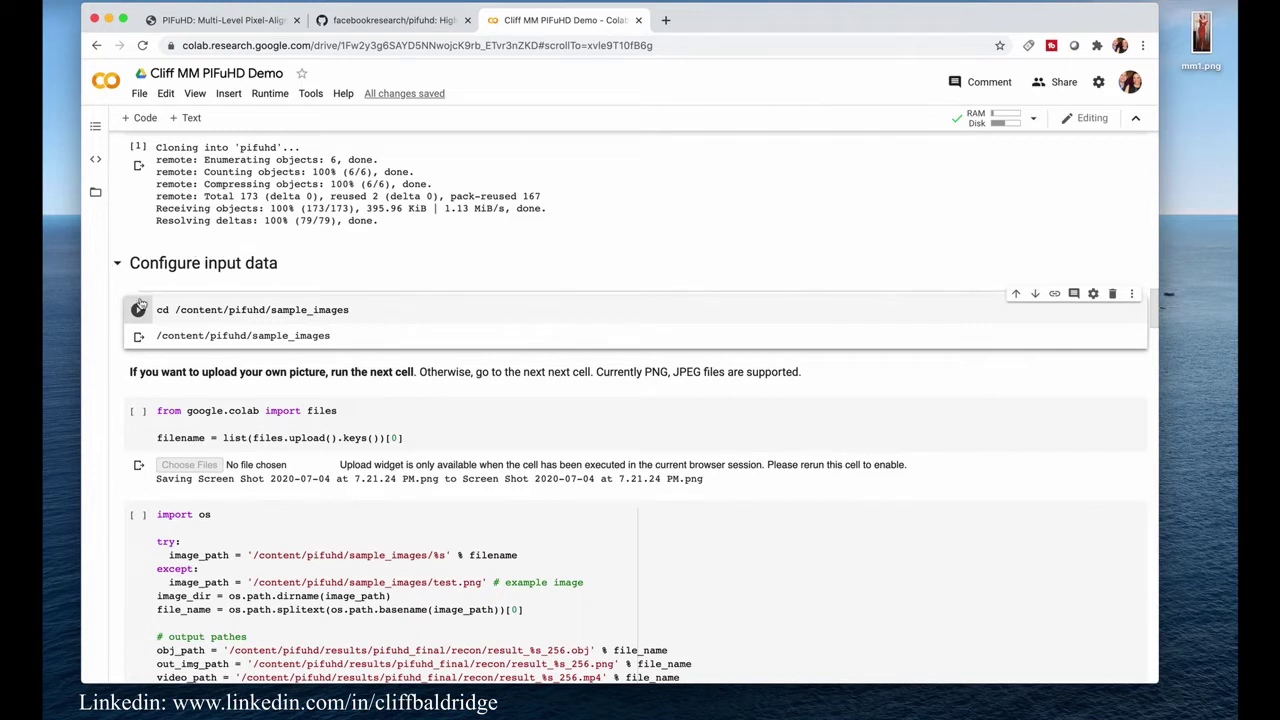
- Run the upload cell and upload mm1.png from the Desktop
scroll(265, 337, down, 2)
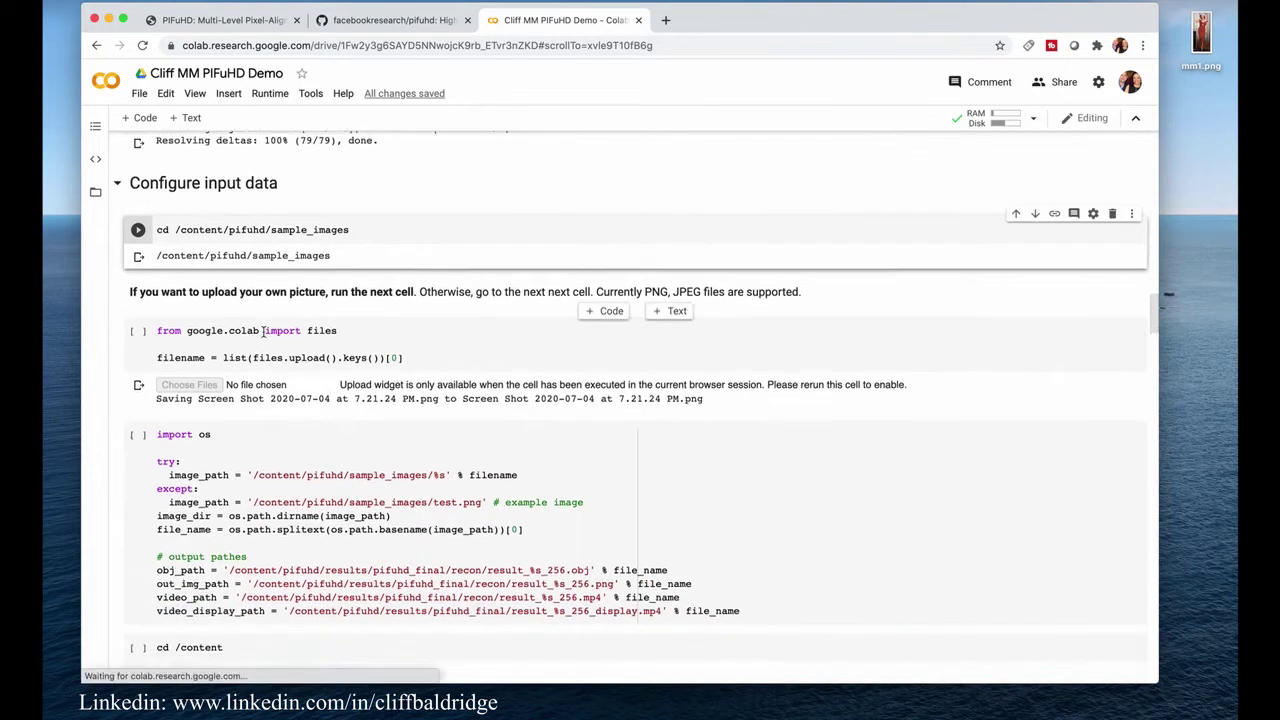
click(138, 333)
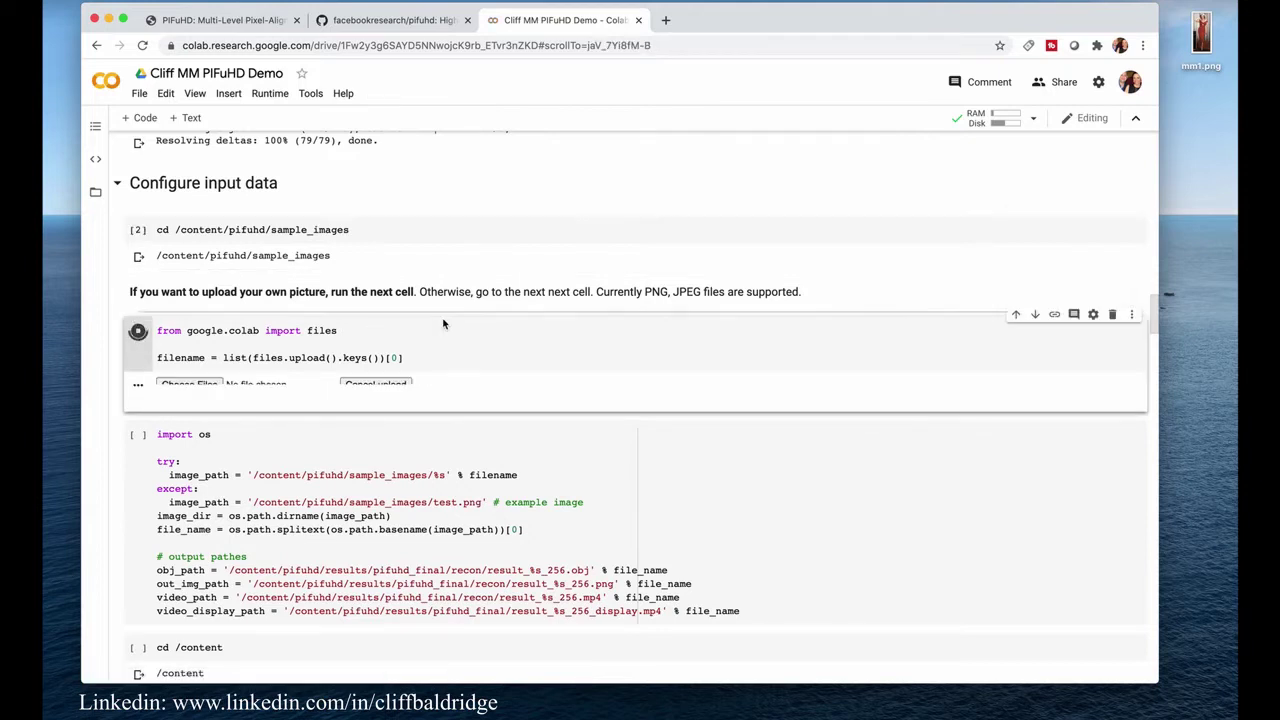
scroll(449, 325, down, 2)
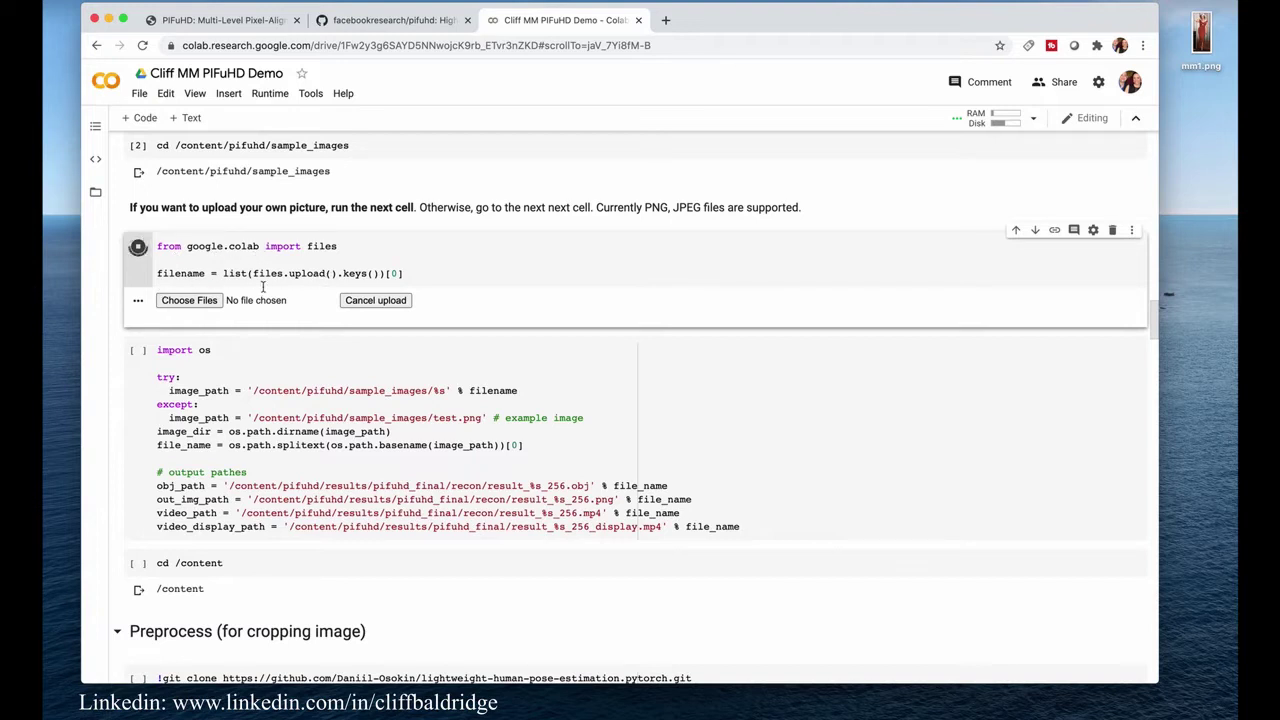
click(186, 302)
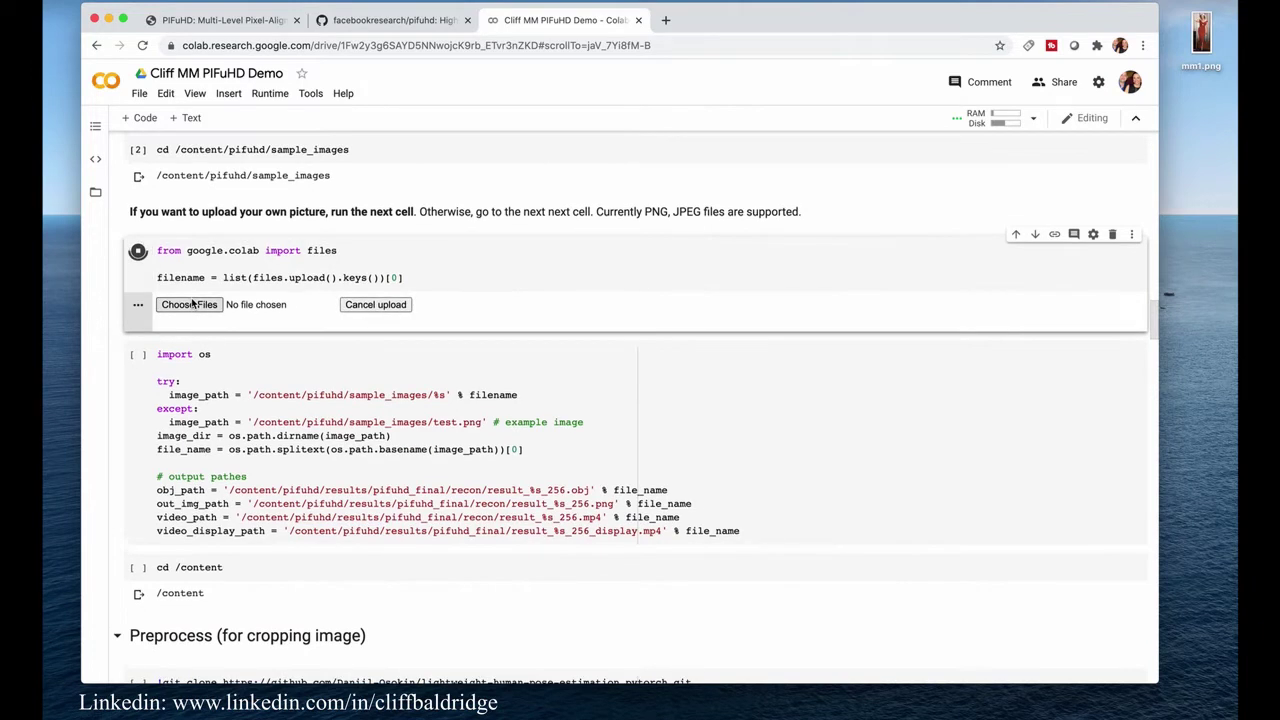
click(191, 304)
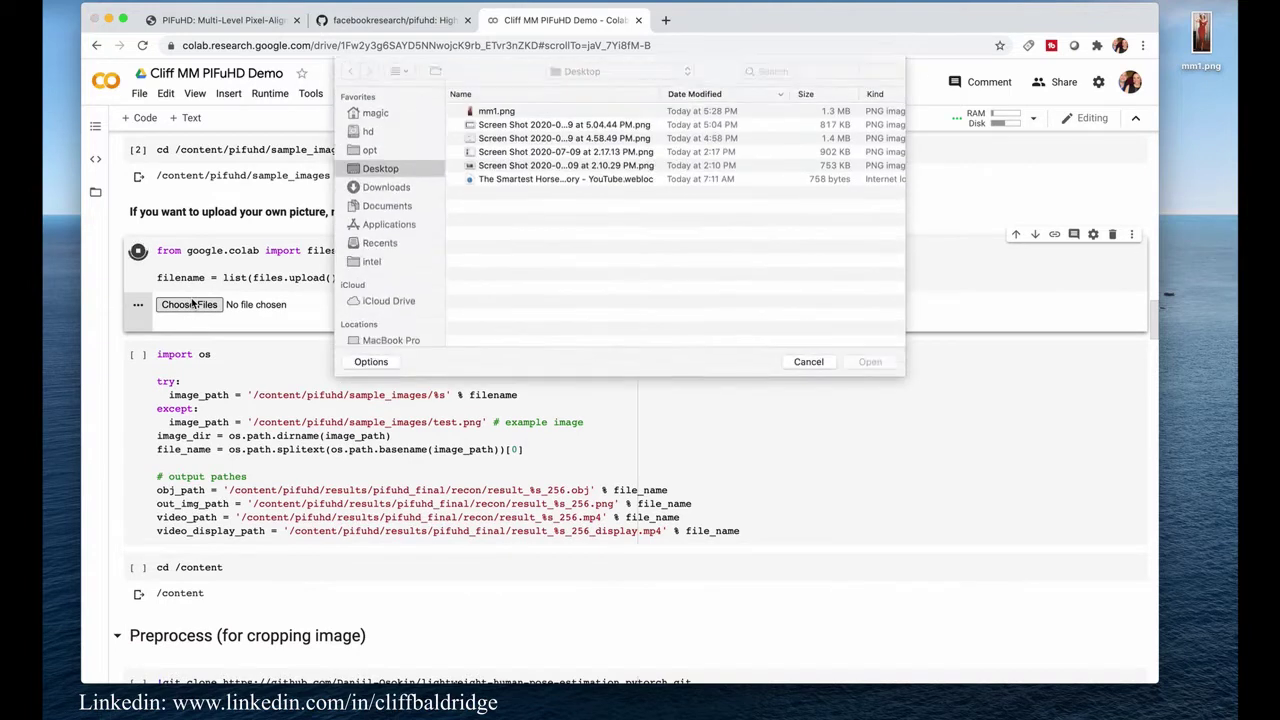
click(490, 111)
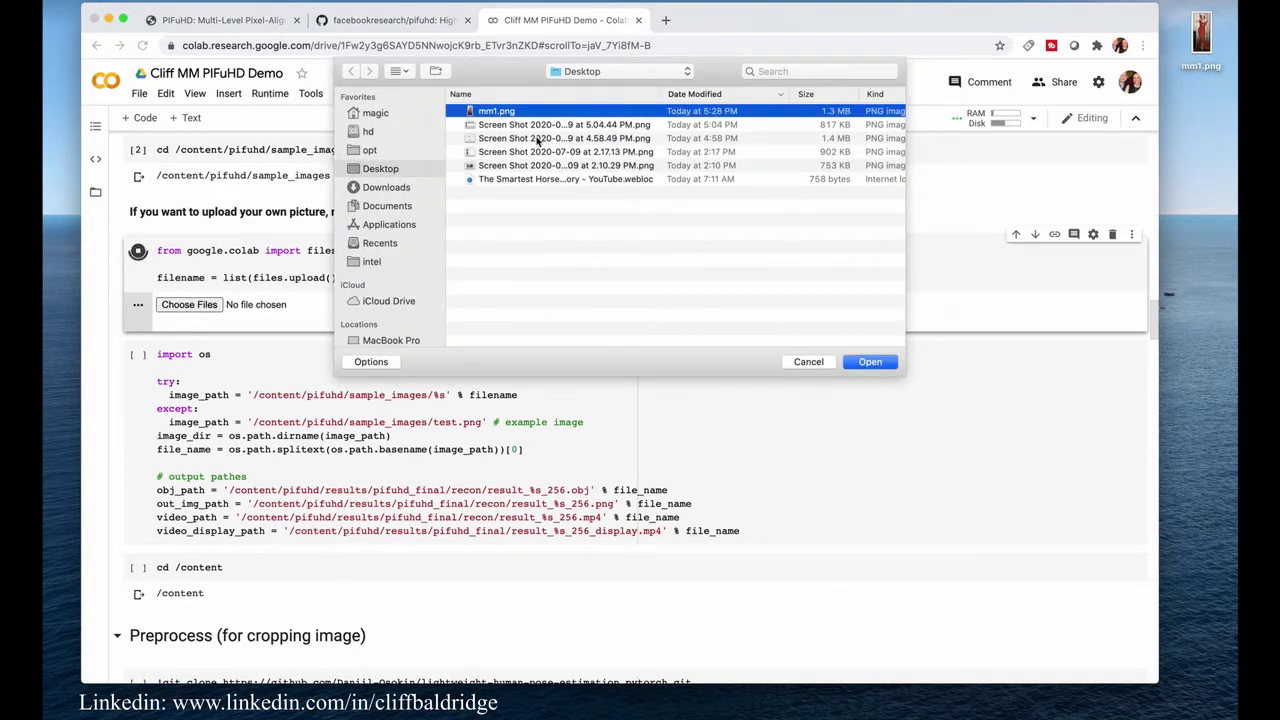
click(872, 362)
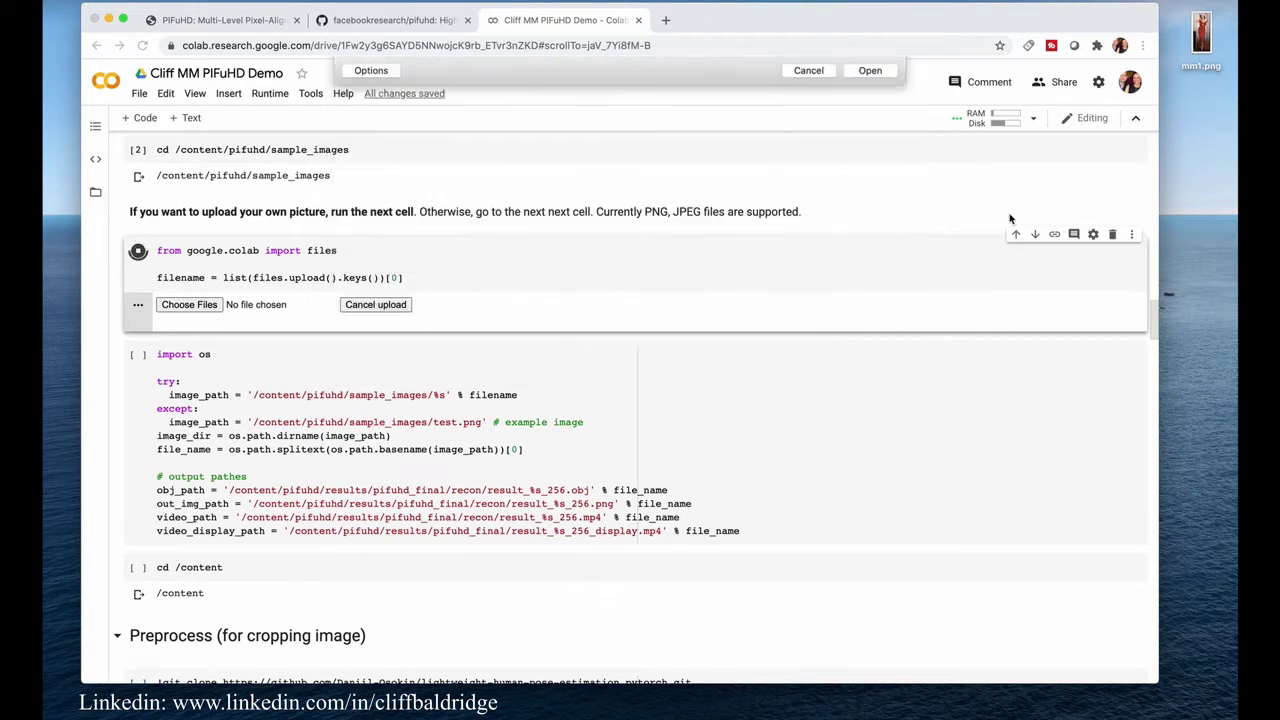
- Preview the mm1.png photo on the desktop, then close the preview
click(1197, 40)
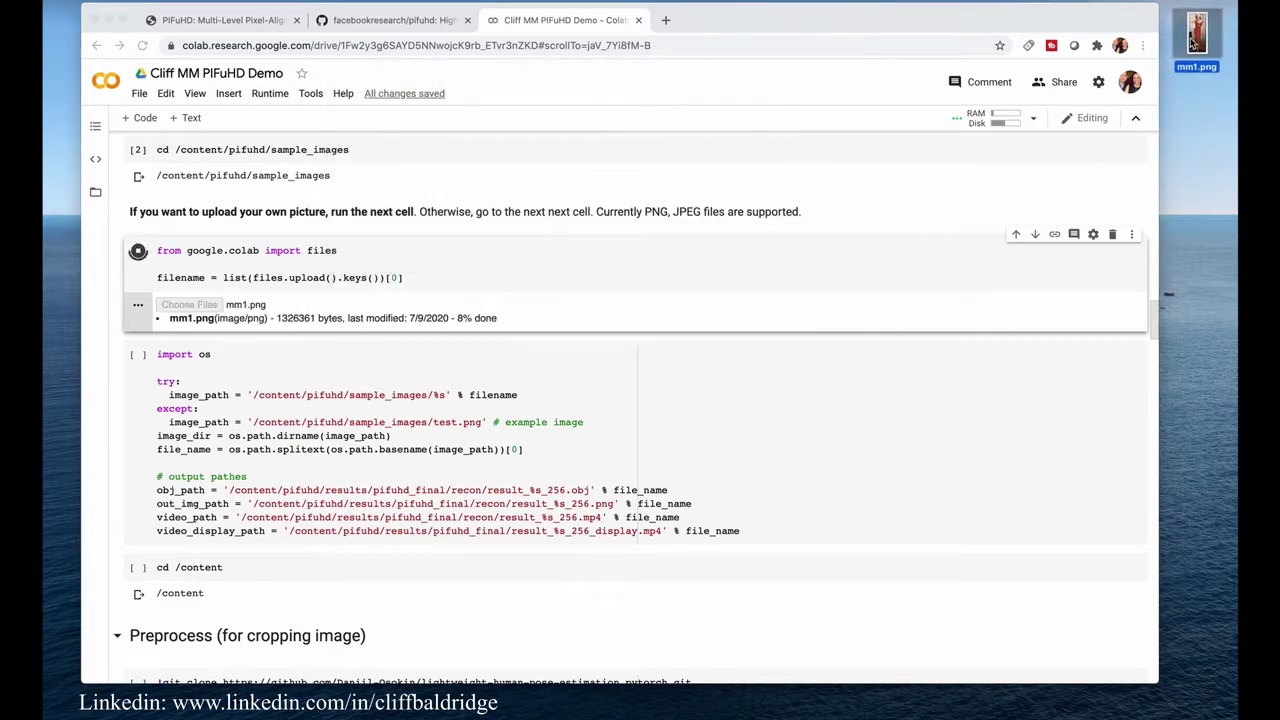
double_click(1196, 40)
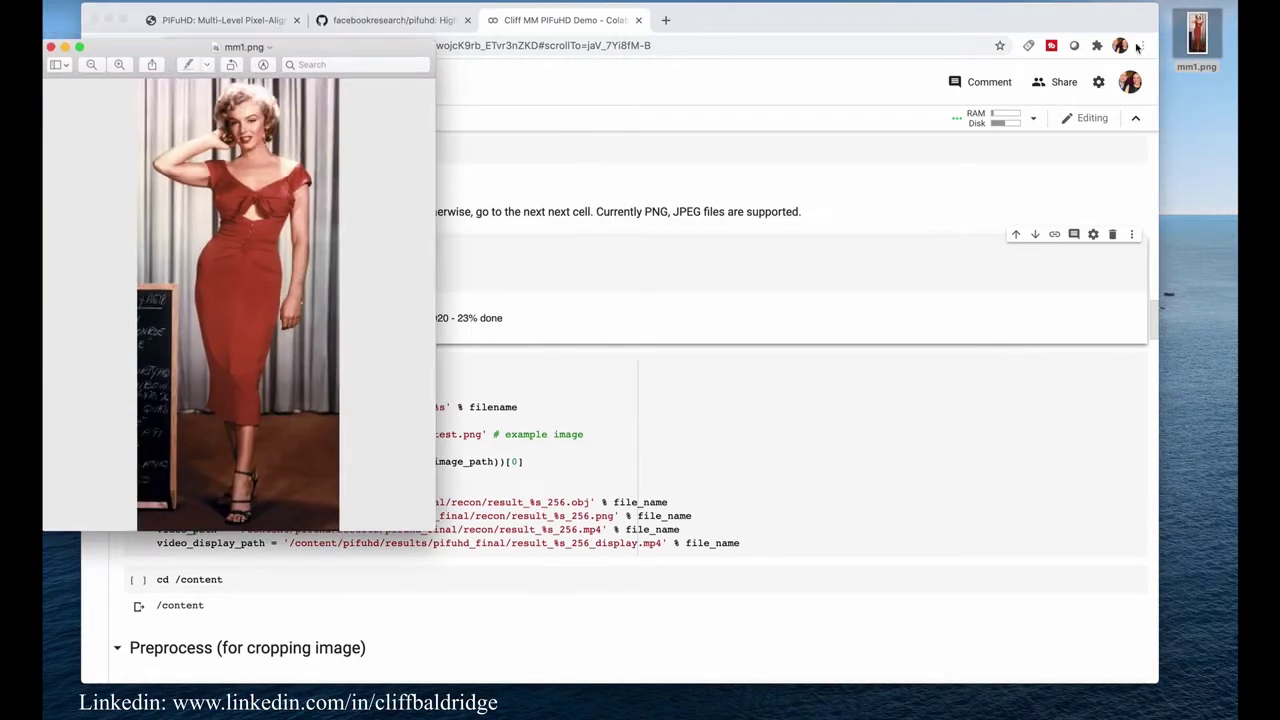
click(51, 48)
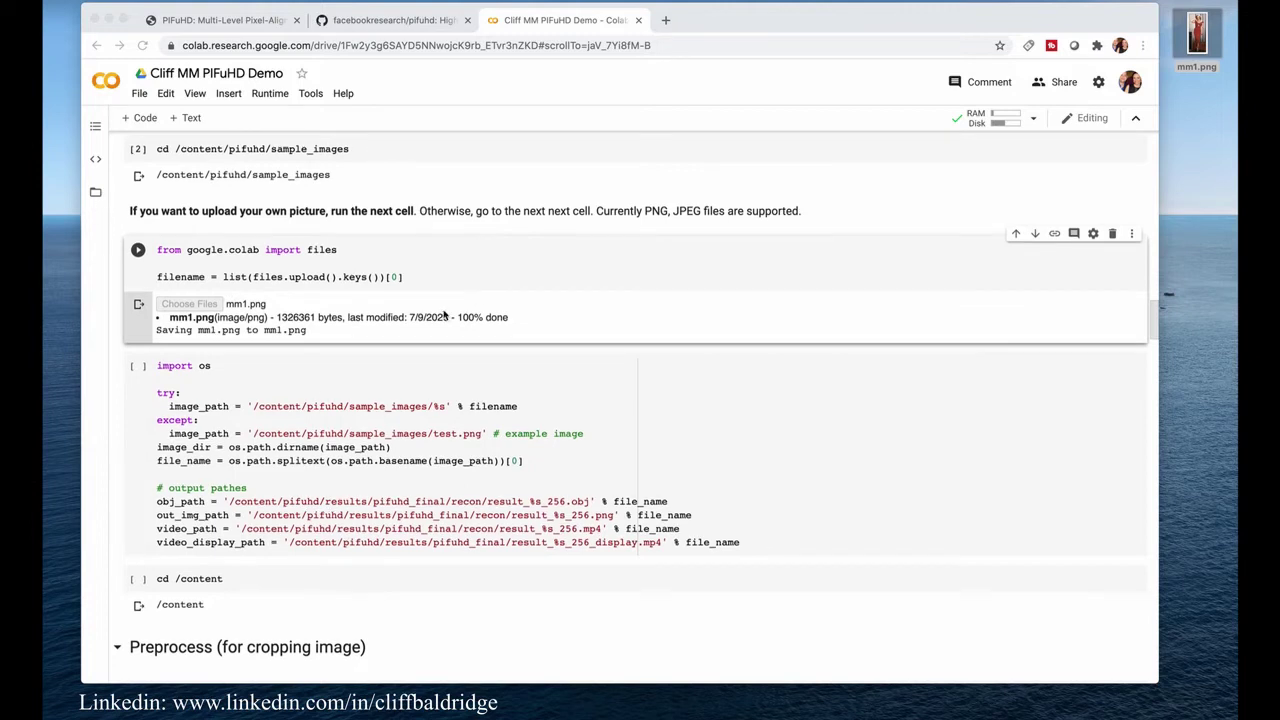
- Run the image and output path setup cell, then the cd /content cell
scroll(310, 351, down, 4)
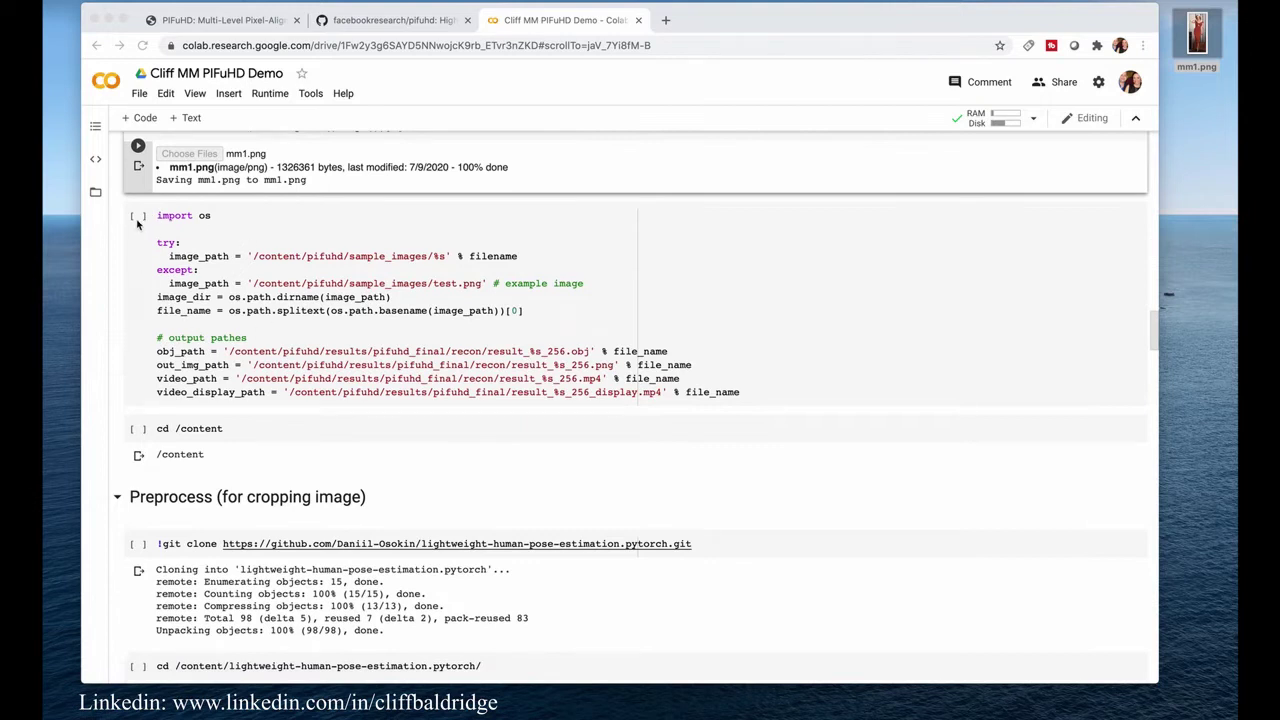
click(138, 219)
click(138, 219)
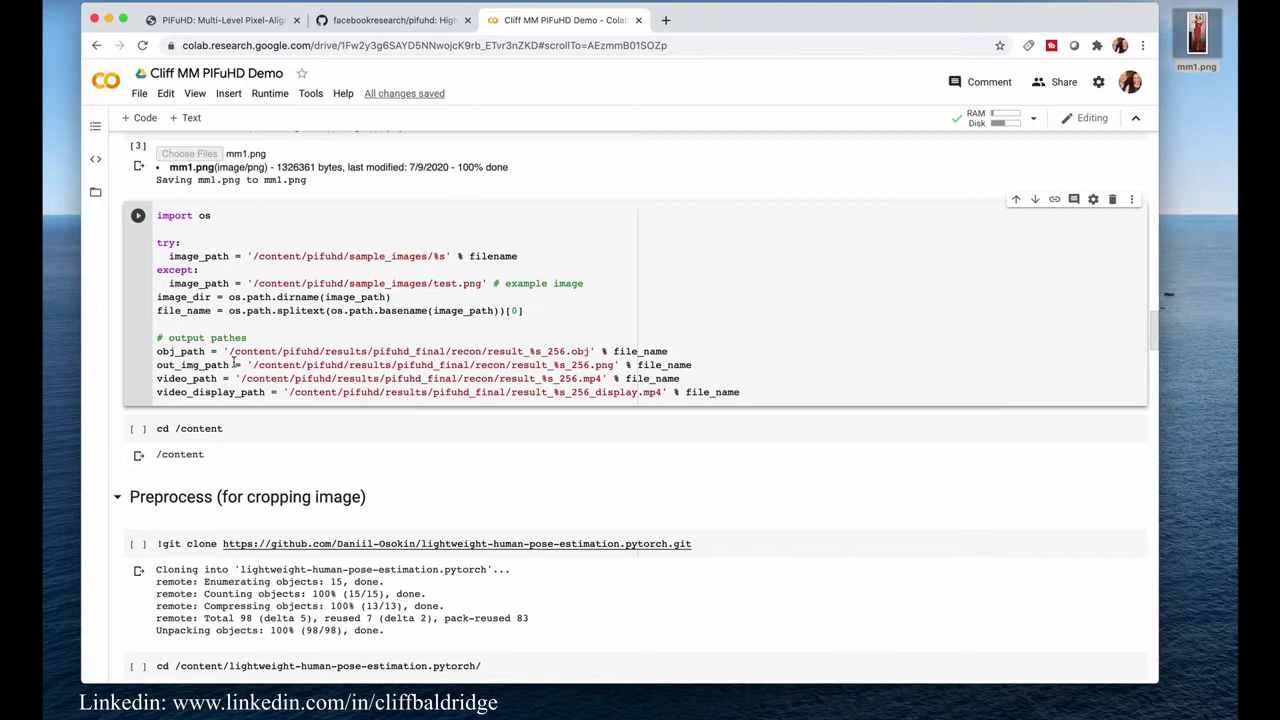
scroll(232, 362, down, 5)
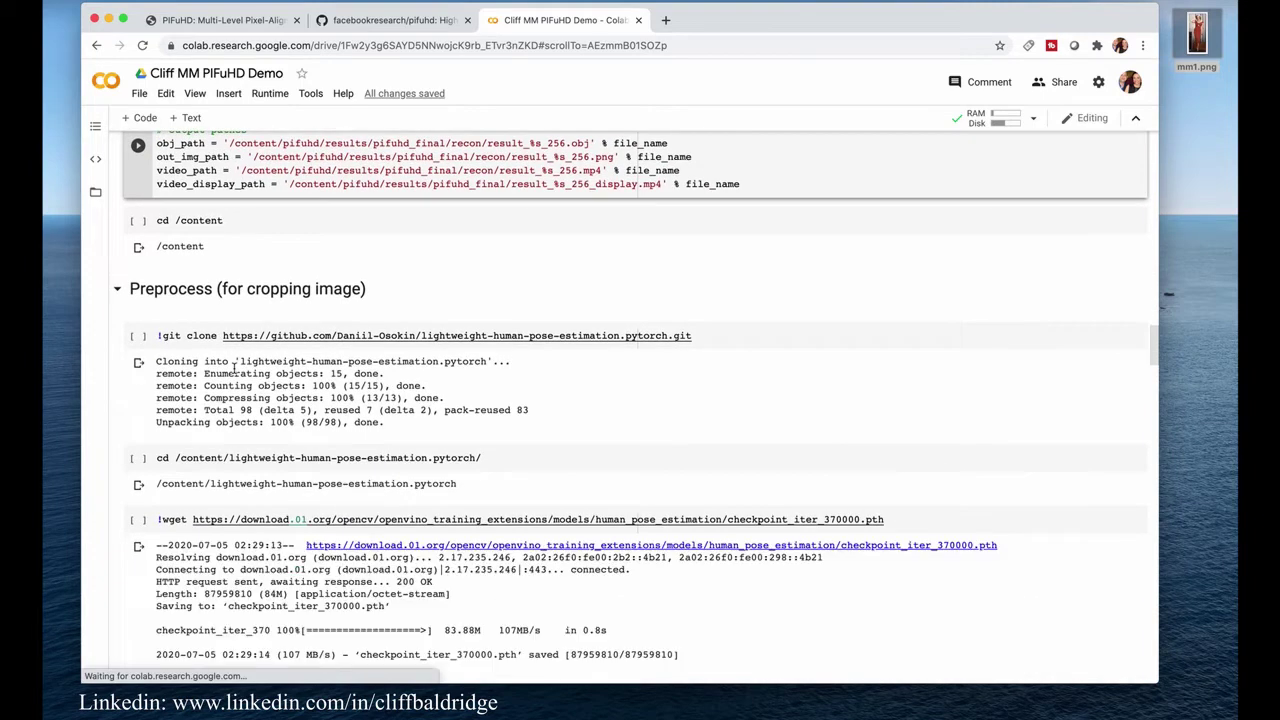
click(138, 221)
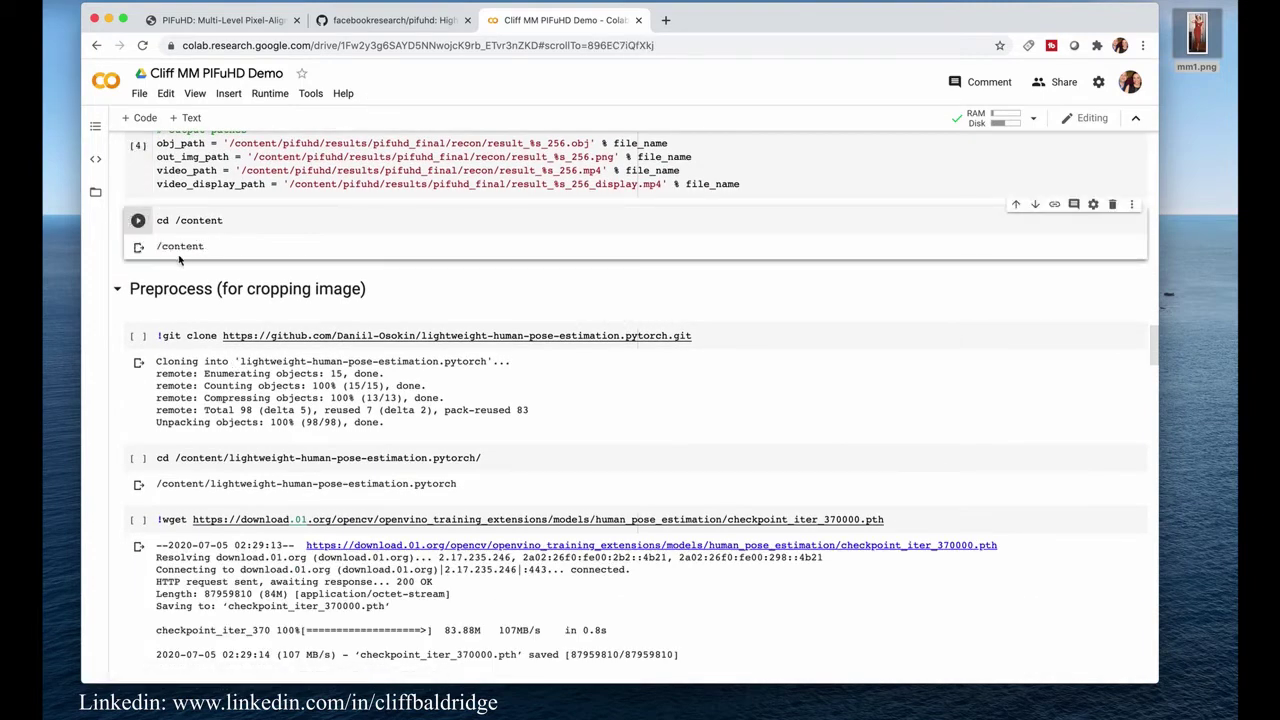
scroll(148, 320, down, 3)
scroll(150, 318, up, 1)
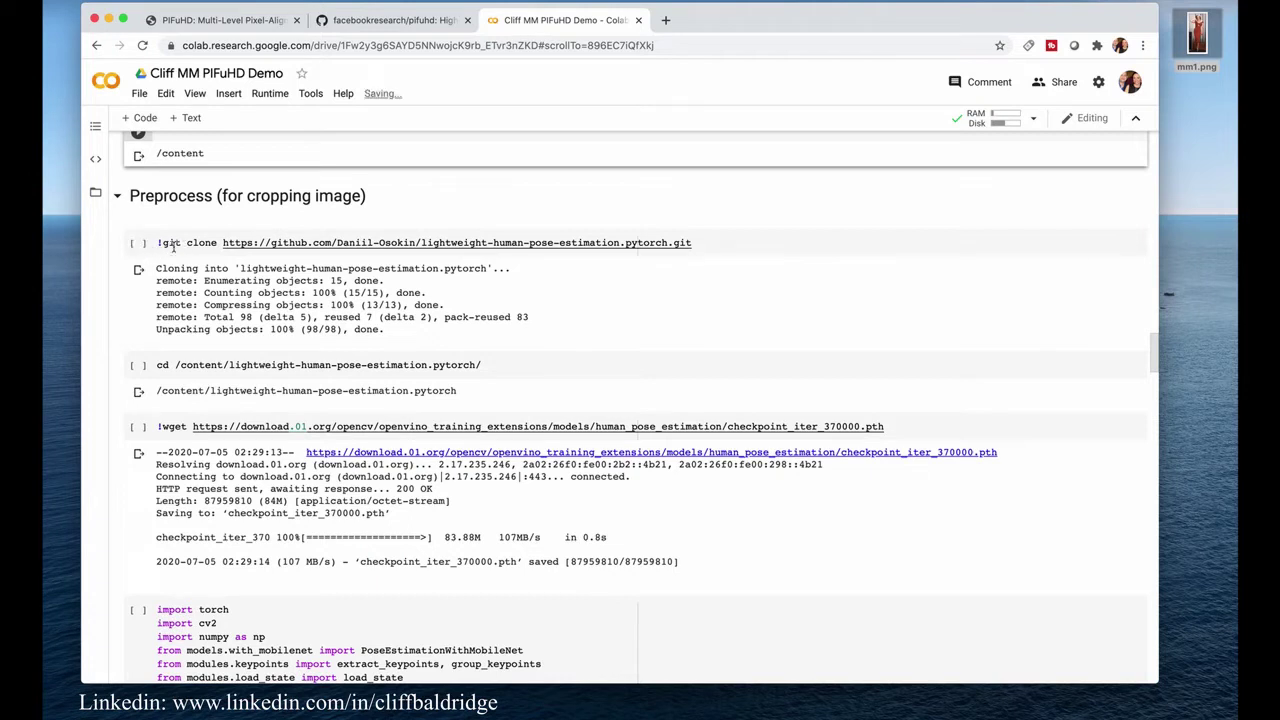
- Clone lightweight-human-pose-estimation, cd into it, and wget checkpoint_iter_370000.pth
click(138, 244)
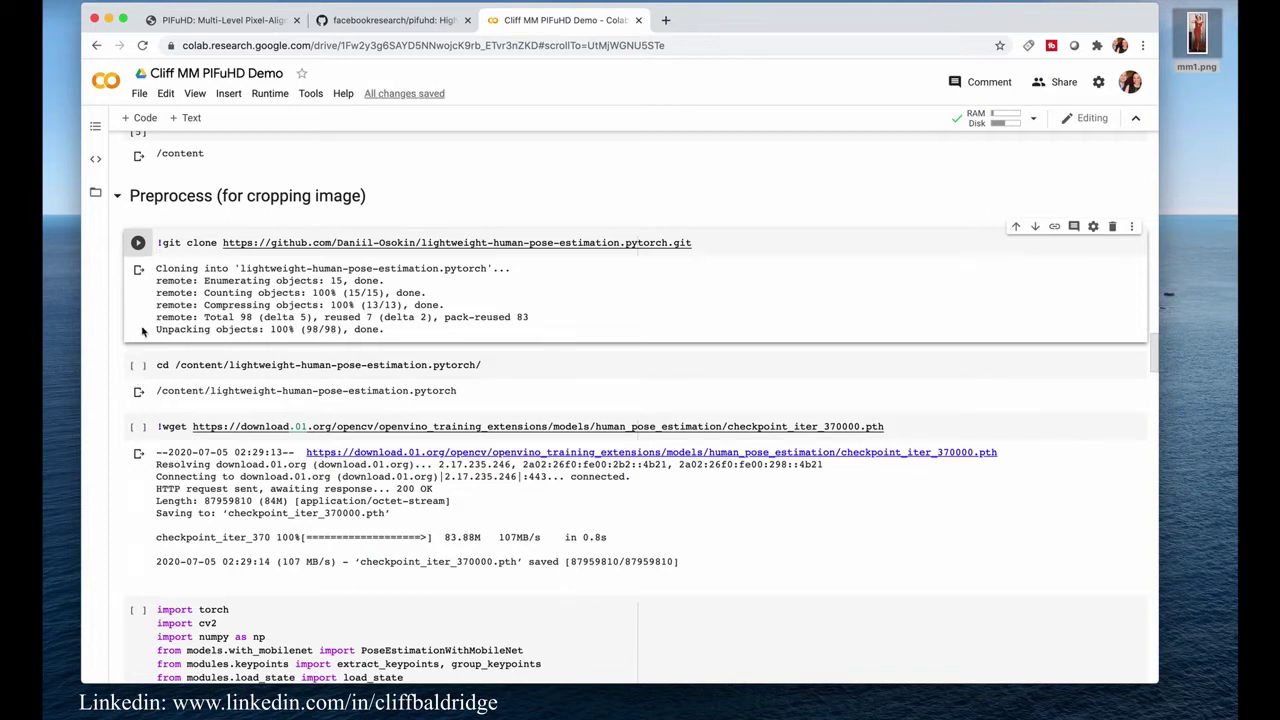
click(137, 364)
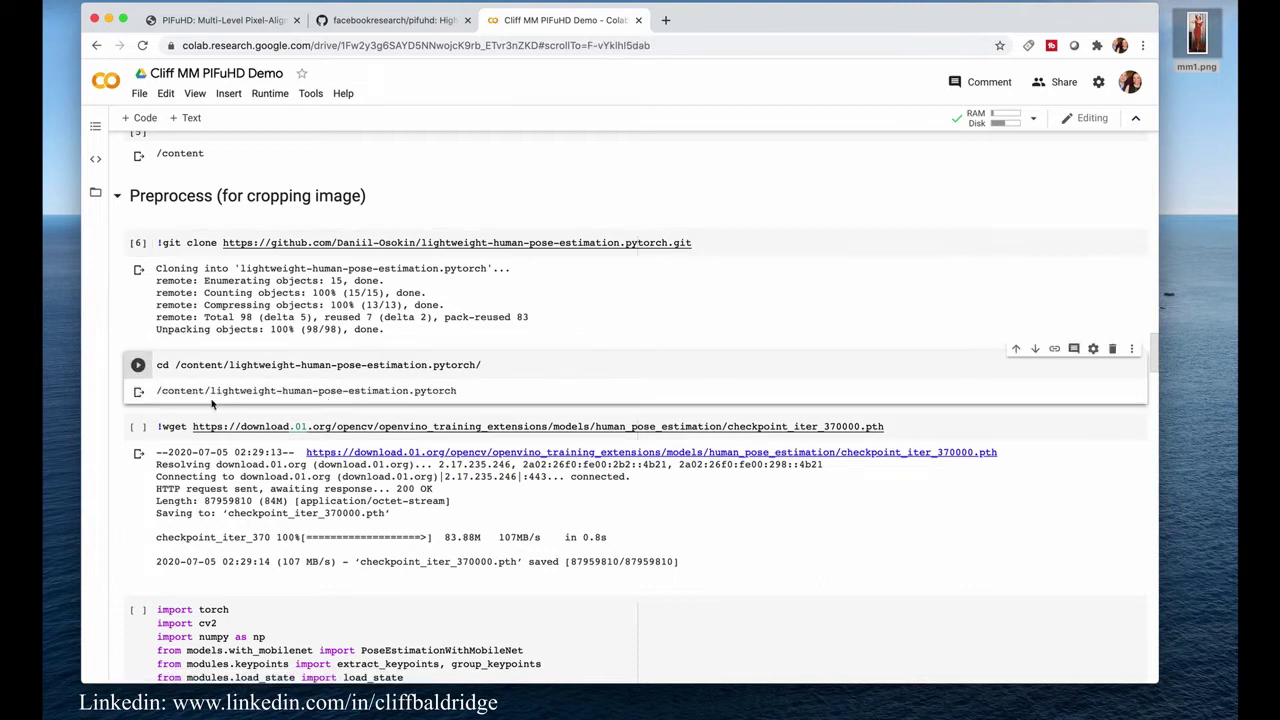
scroll(300, 402, down, 3)
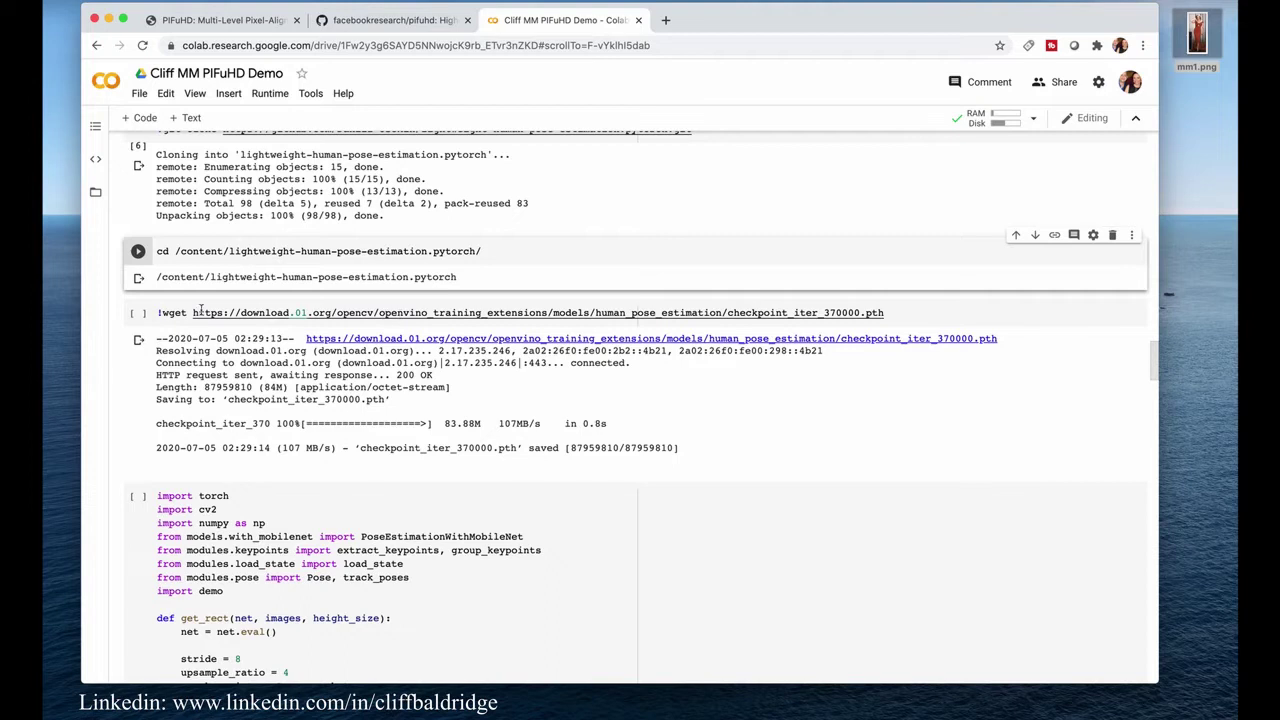
click(139, 314)
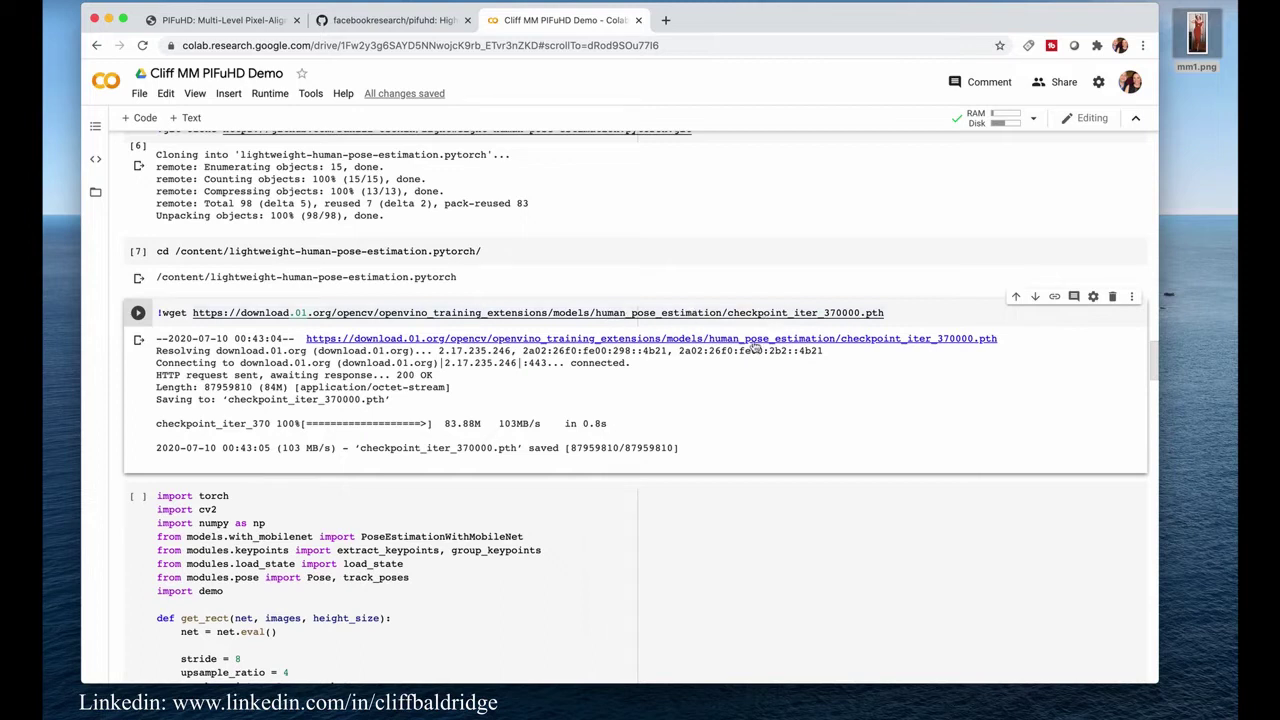
scroll(267, 340, down, 2)
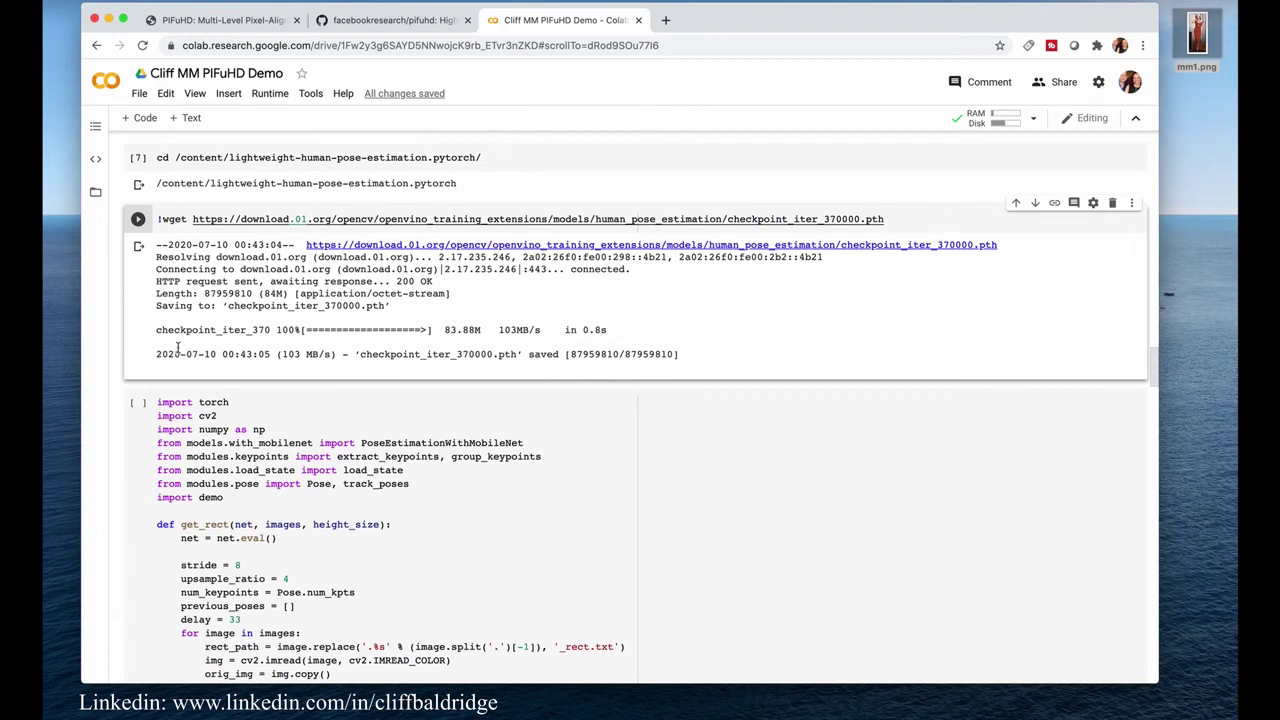
- Run the import cell defining the get_rect cropping function
scroll(178, 347, down, 2)
scroll(140, 313, down, 2)
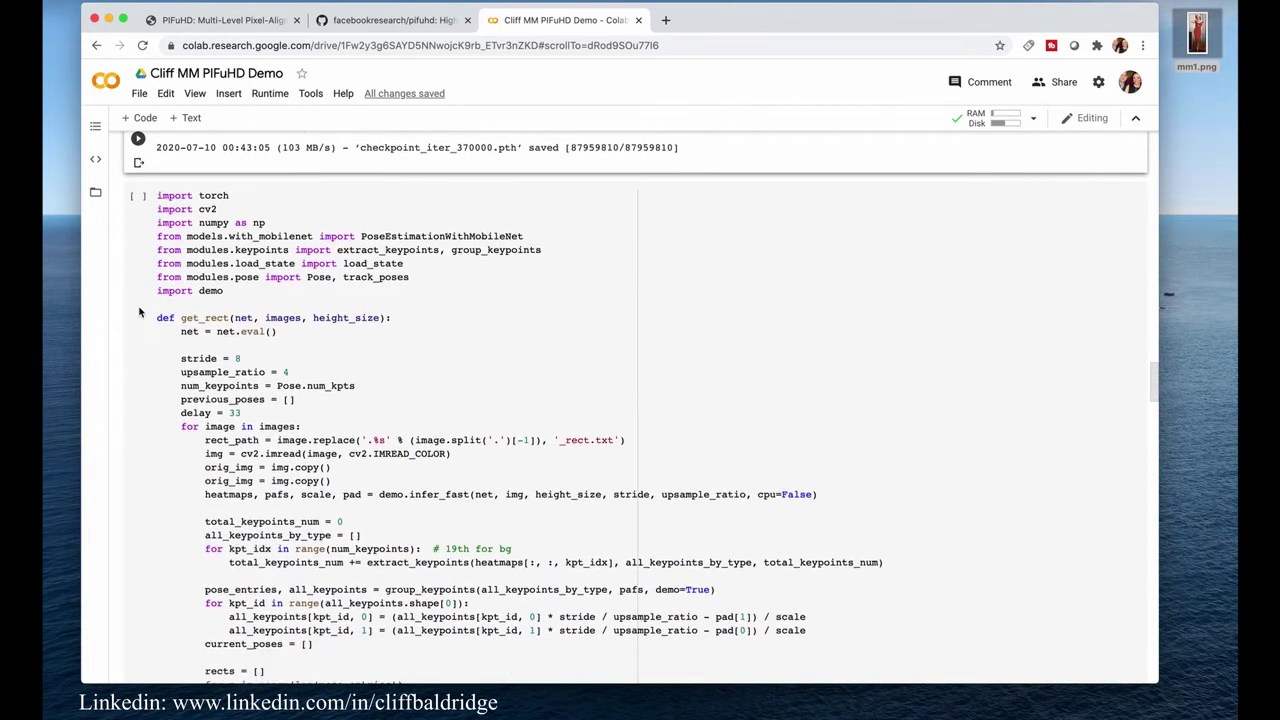
scroll(140, 313, down, 1)
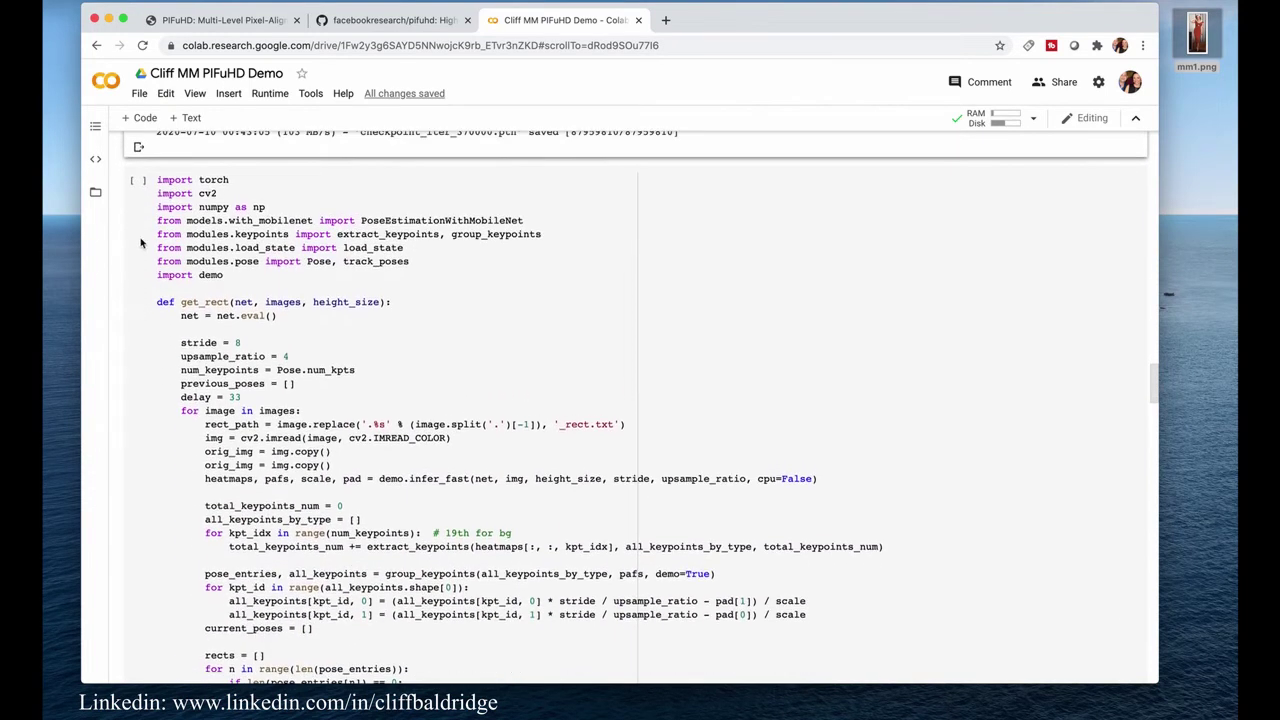
click(138, 180)
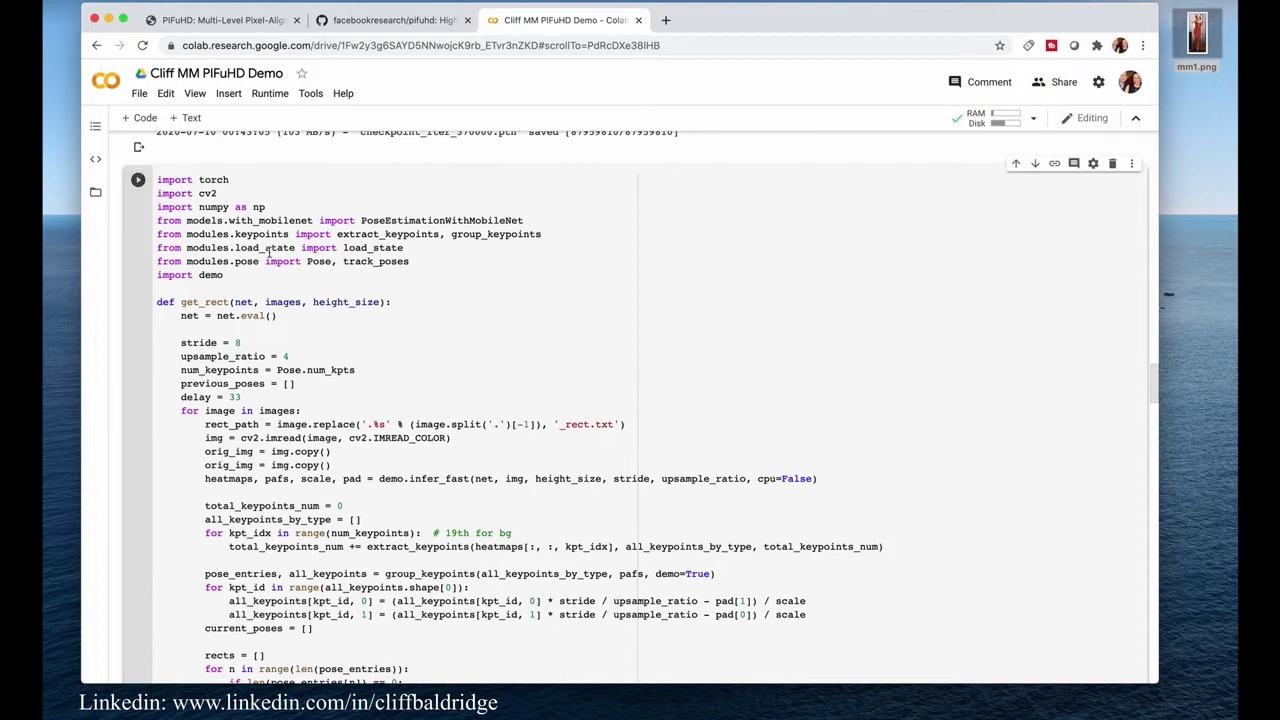
- Run the cell loading checkpoint_iter_370000.pth and cropping the input image with get_rect at 512
scroll(268, 253, down, 5)
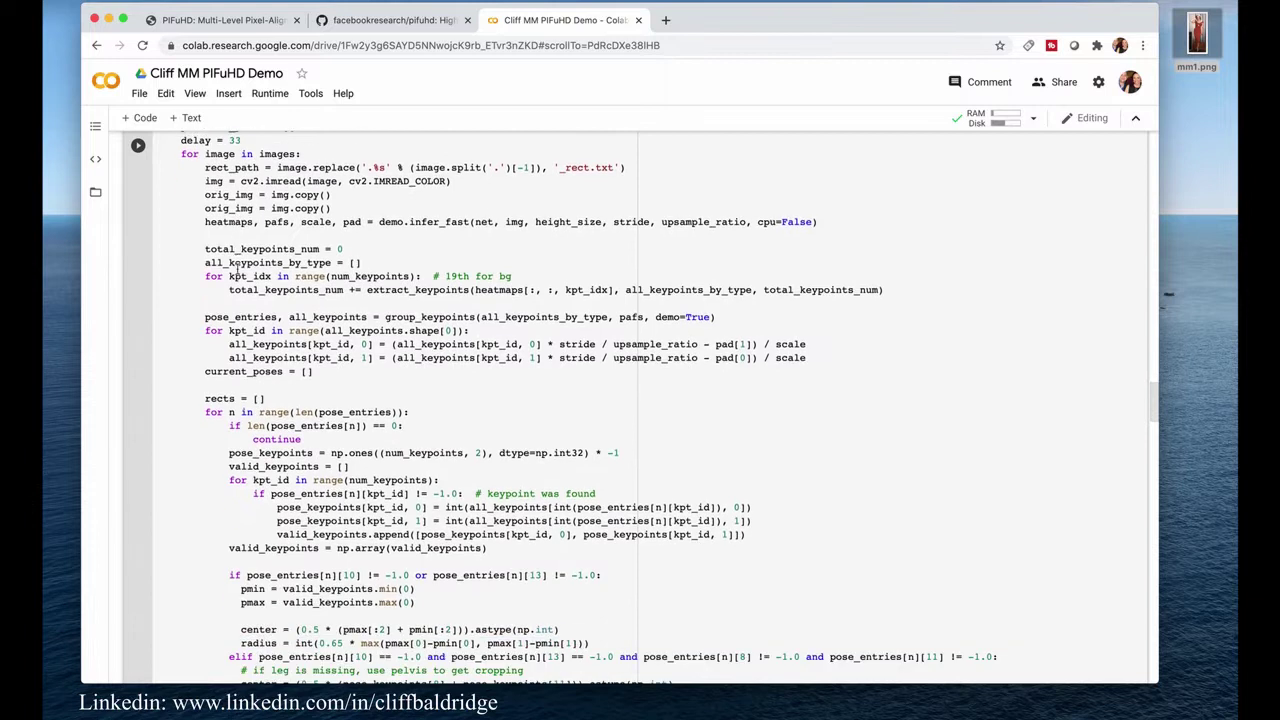
scroll(232, 298, down, 3)
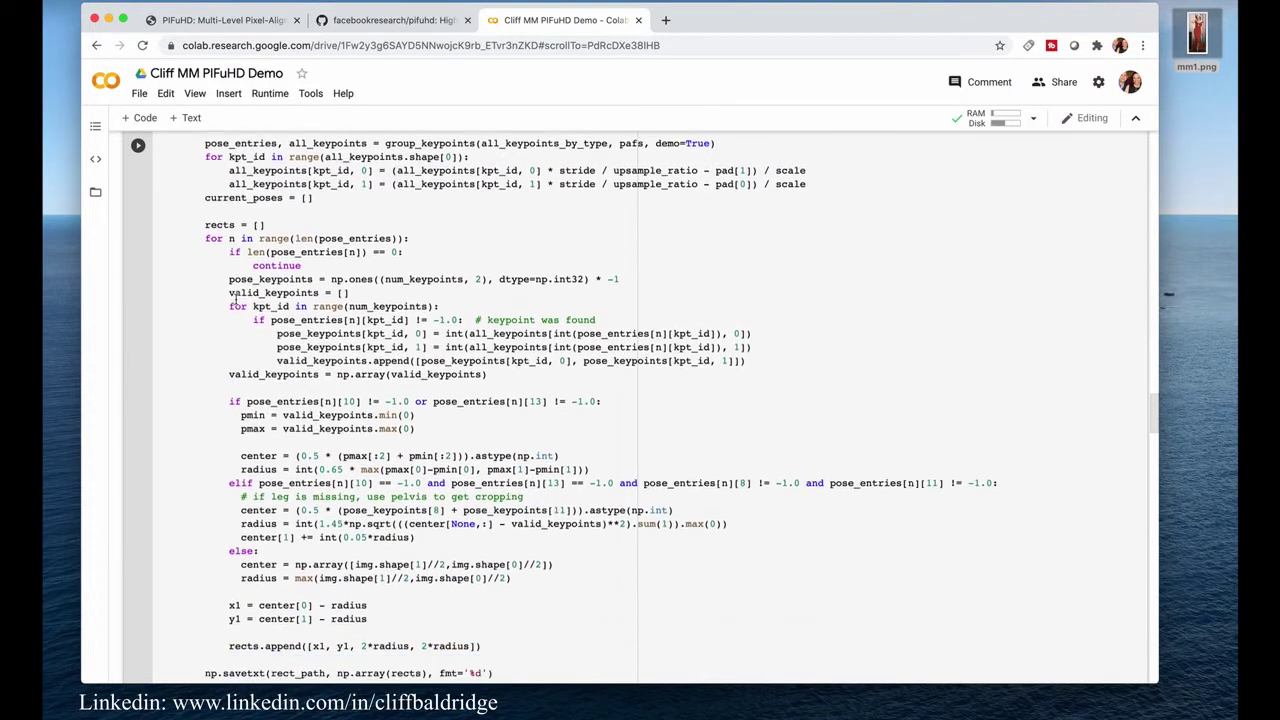
scroll(232, 298, down, 5)
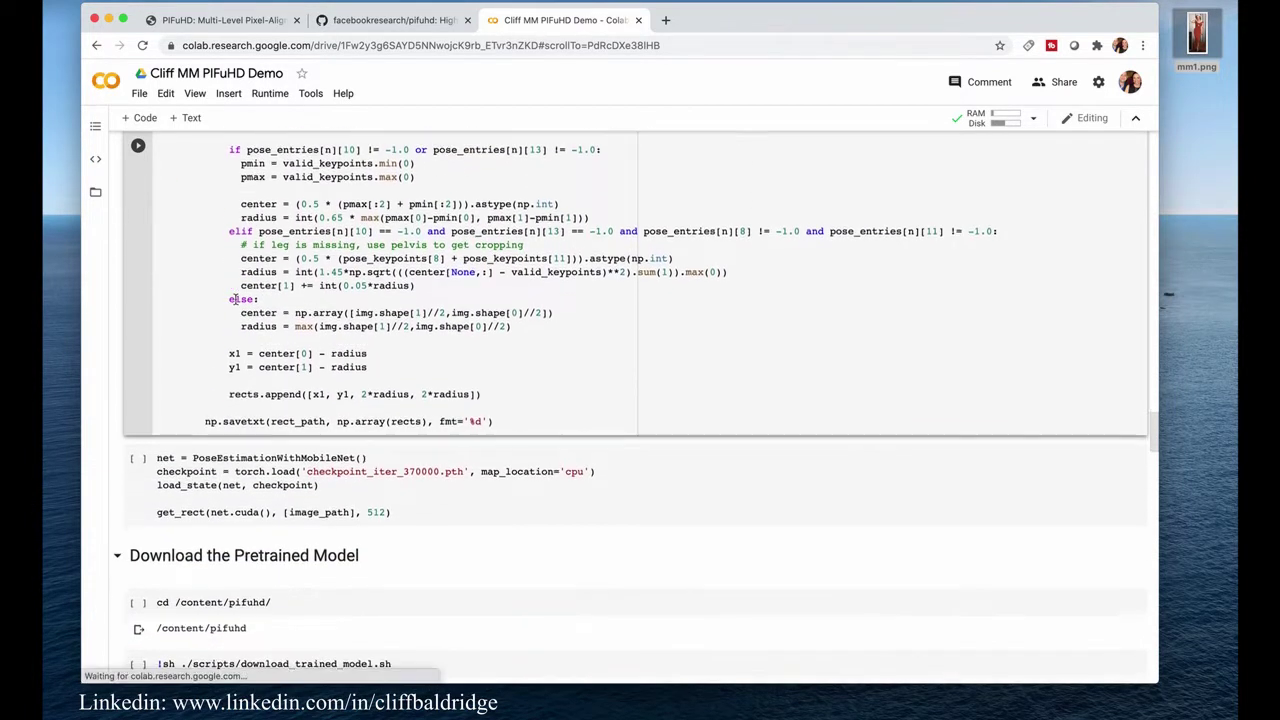
scroll(232, 298, down, 3)
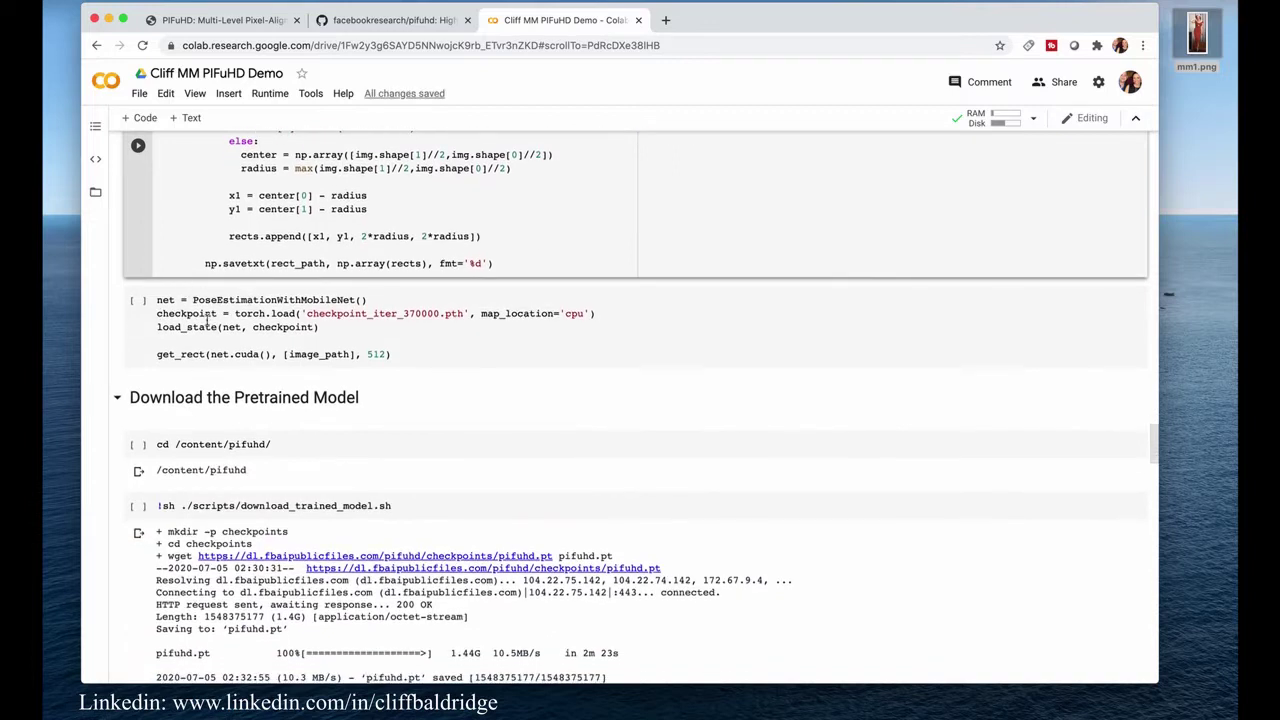
click(137, 299)
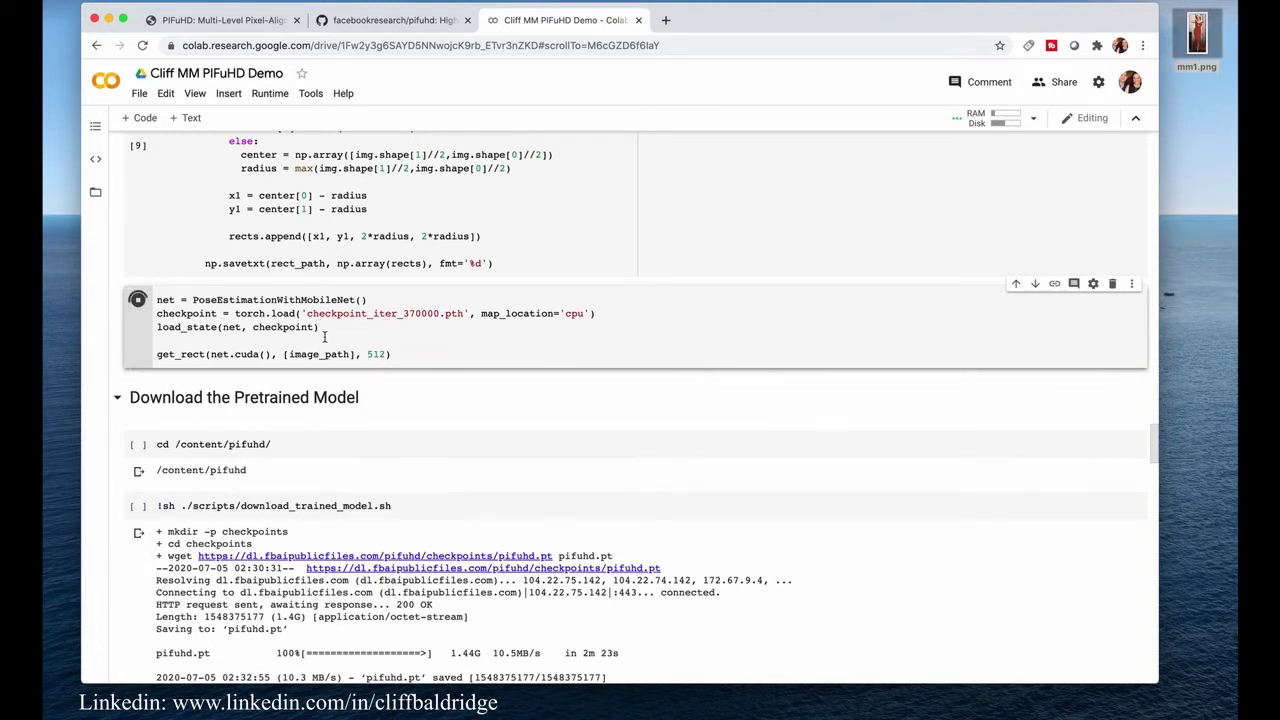
scroll(324, 337, down, 2)
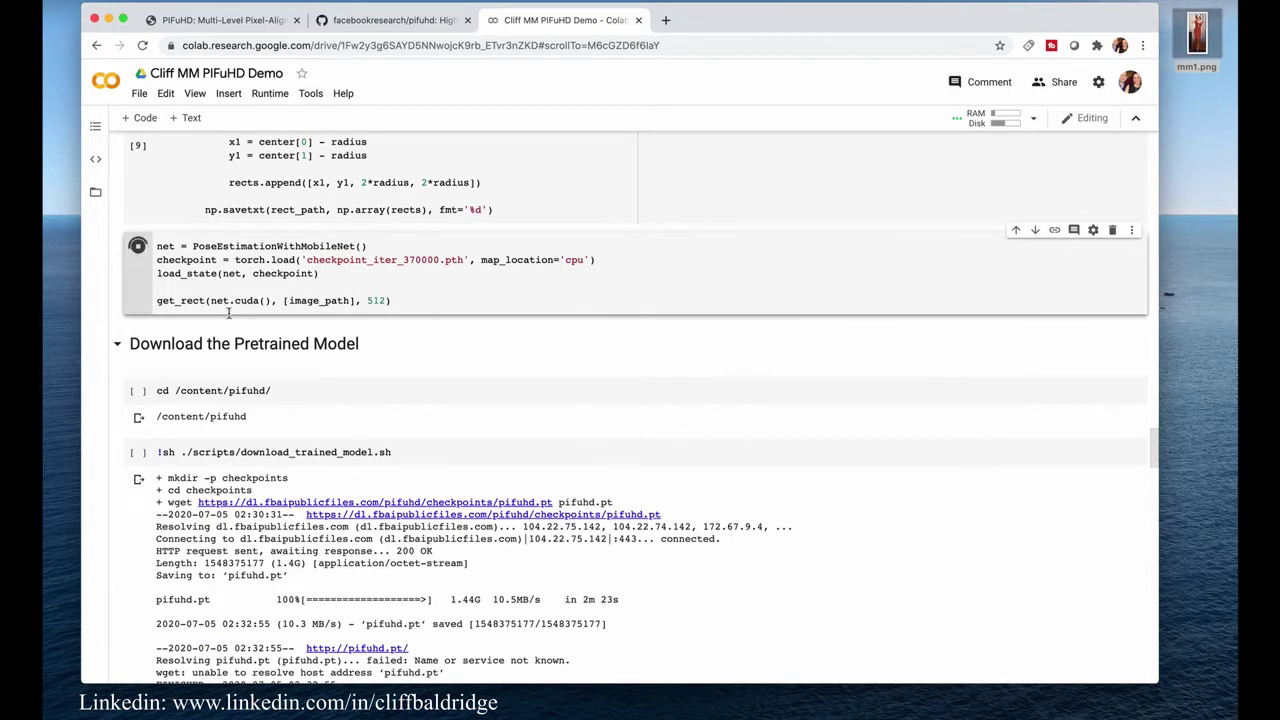
scroll(228, 312, down, 2)
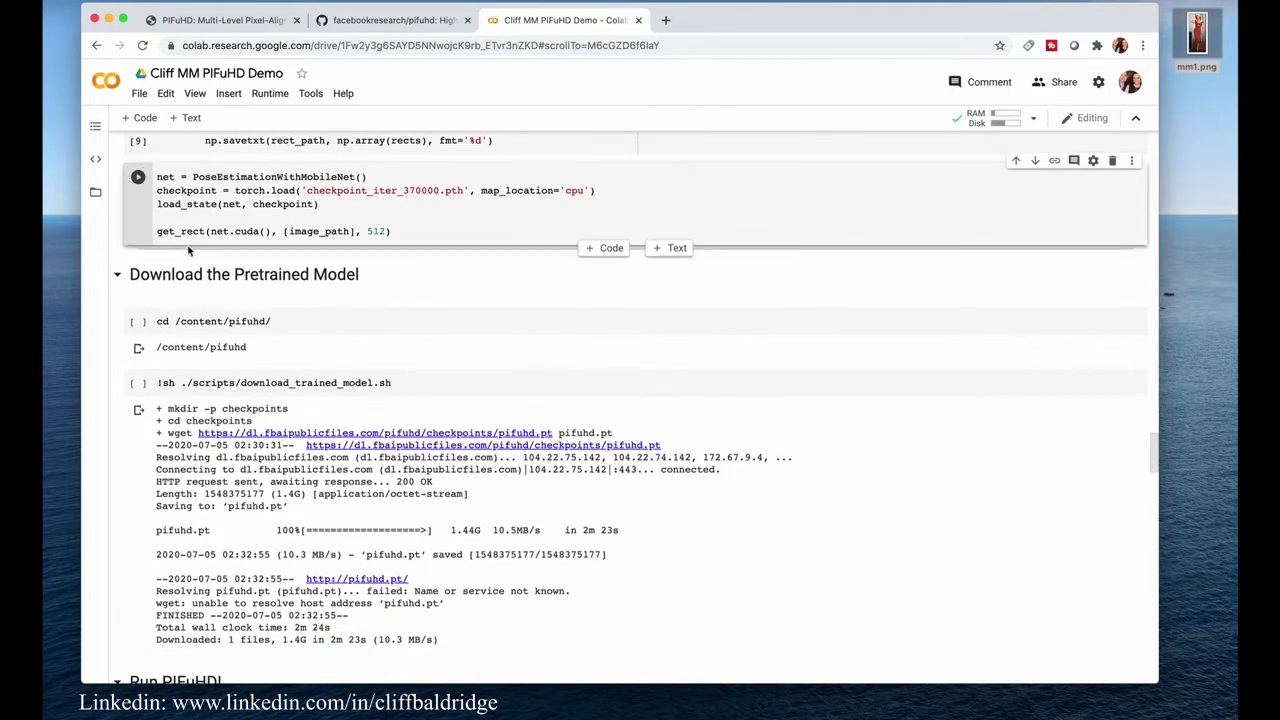
scroll(150, 250, down, 2)
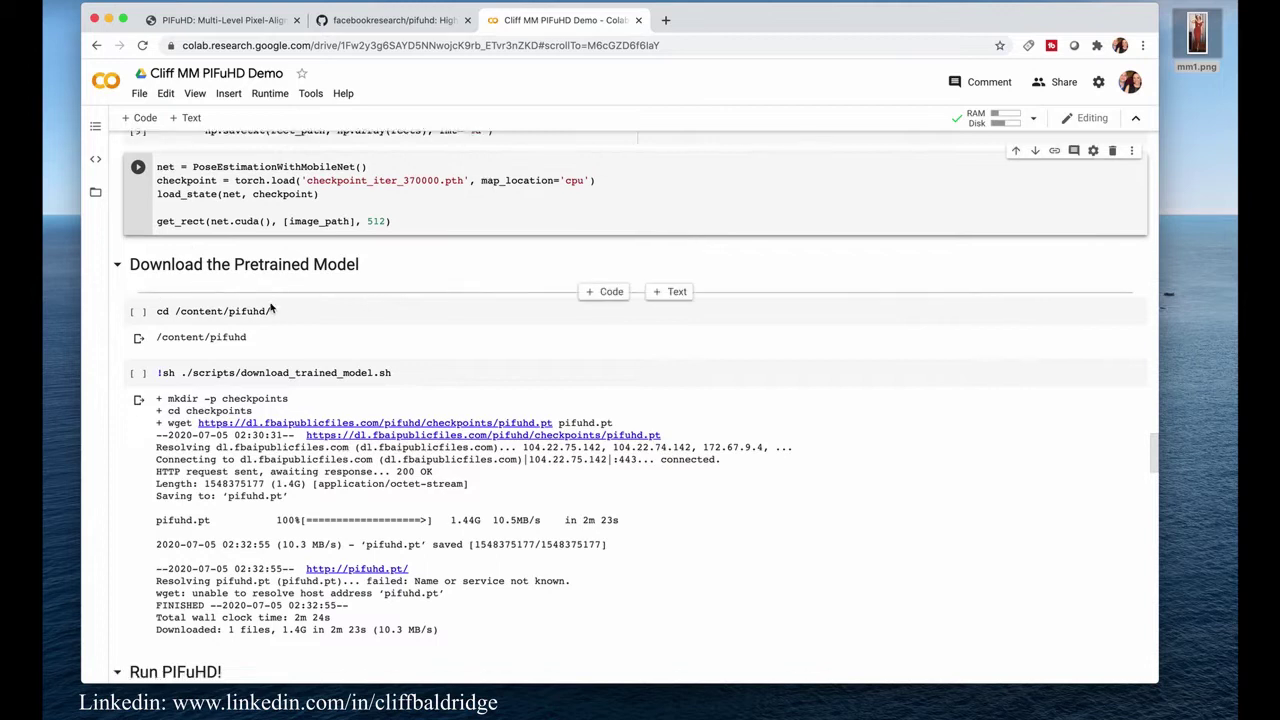
- Change the notebook's working directory to /content/pifuhd
click(139, 249)
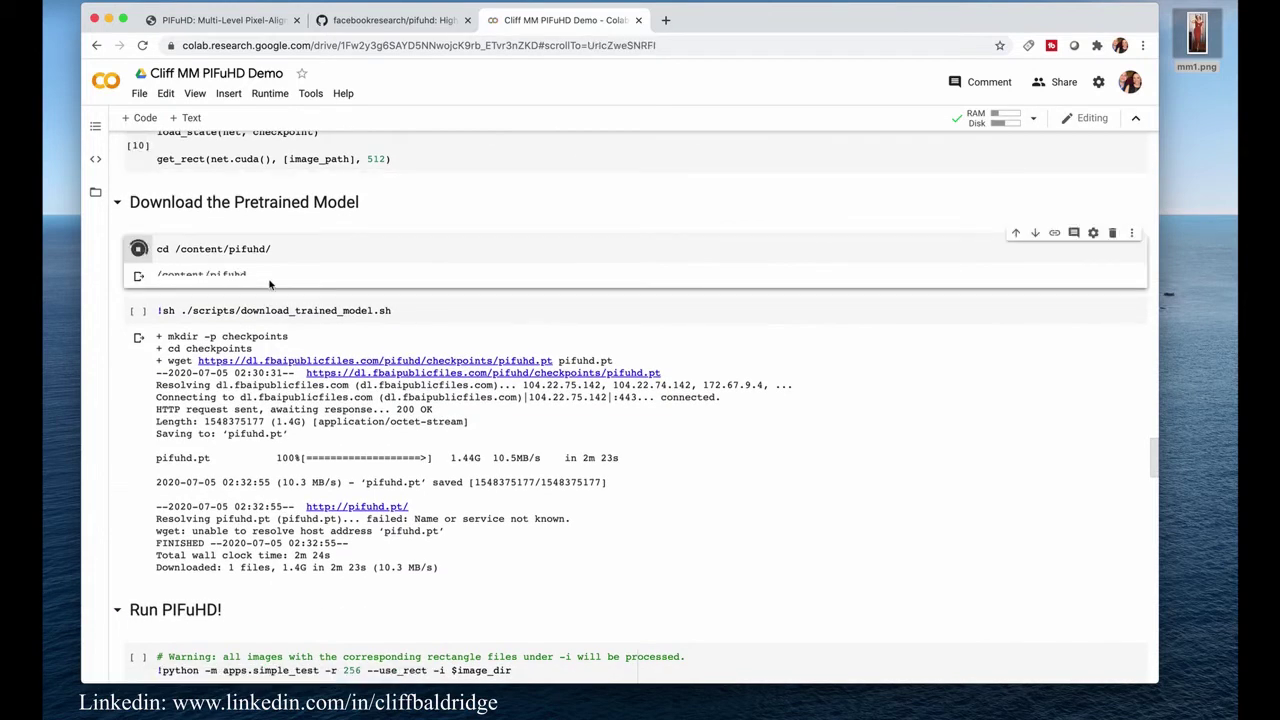
scroll(280, 280, down, 3)
scroll(220, 210, up, 1)
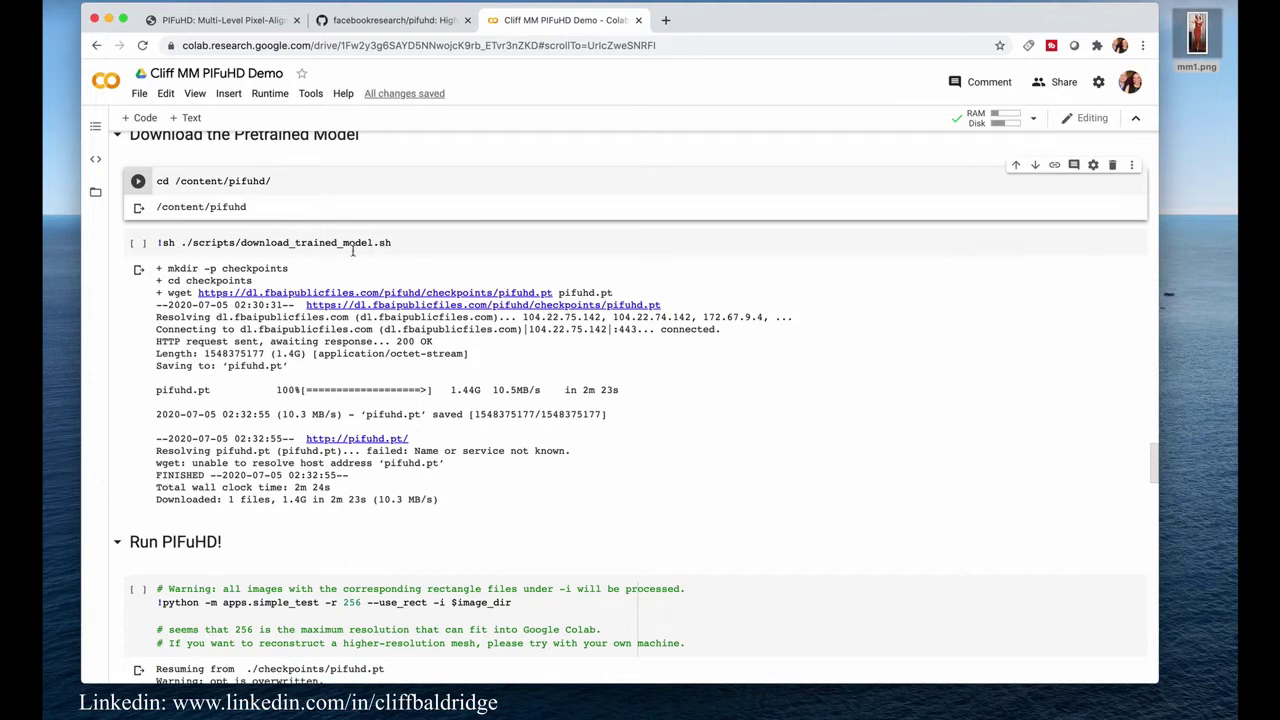
- Download the 1.4G pretrained pifuhd.pt model with download_trained_model.sh
click(137, 242)
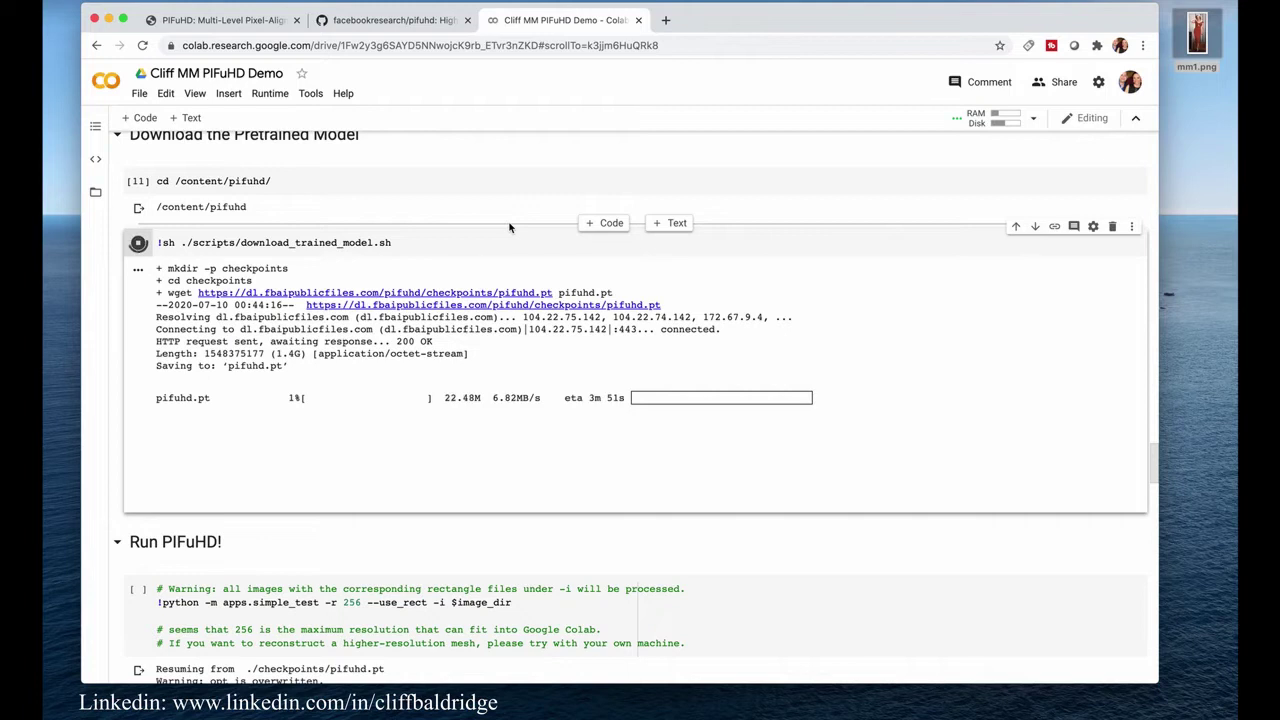
scroll(509, 228, up, 3)
scroll(509, 228, up, 2)
scroll(423, 305, down, 6)
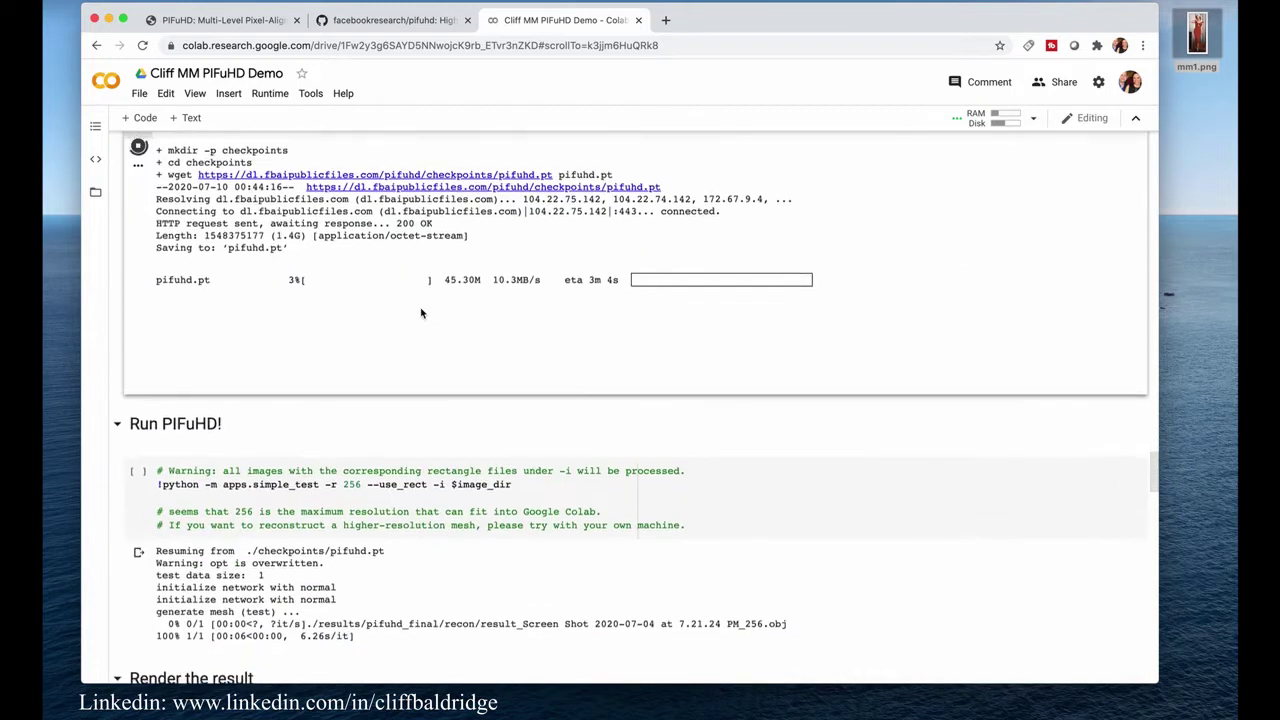
scroll(300, 185, up, 1)
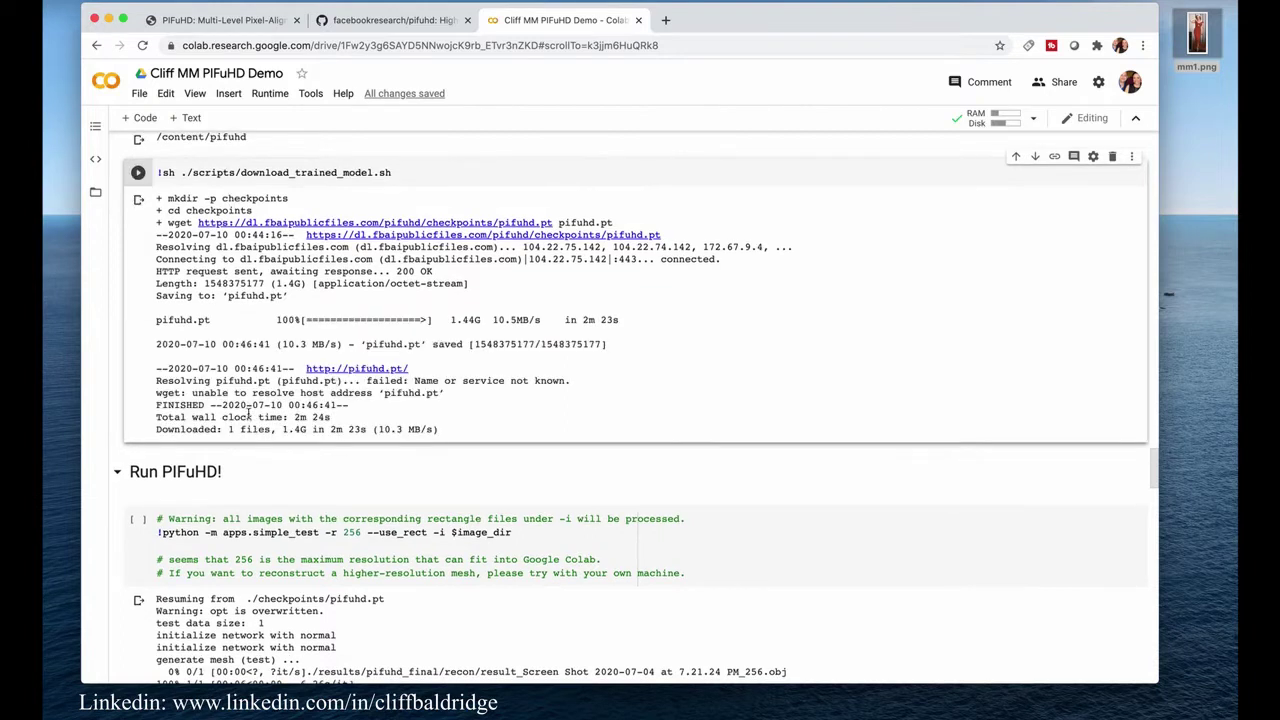
scroll(144, 506, down, 5)
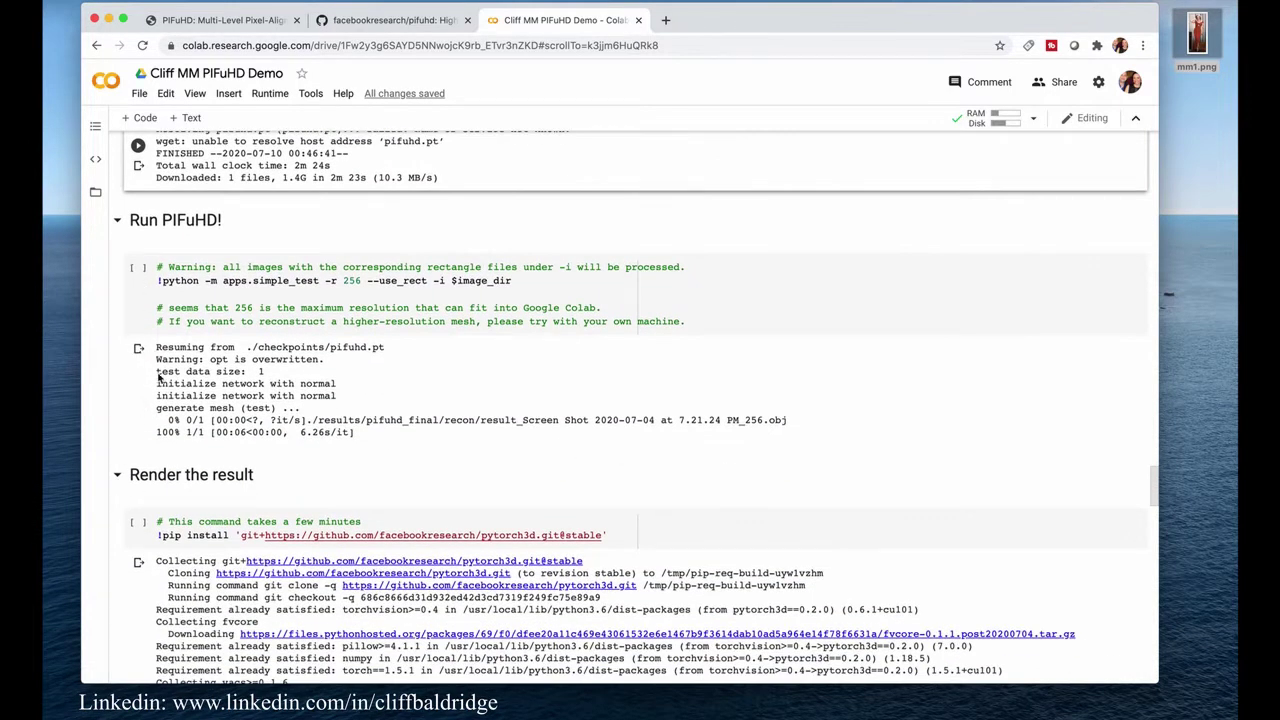
- Run PIFuHD at resolution 256 and check the output result_mm1_256.obj and its run time
click(137, 267)
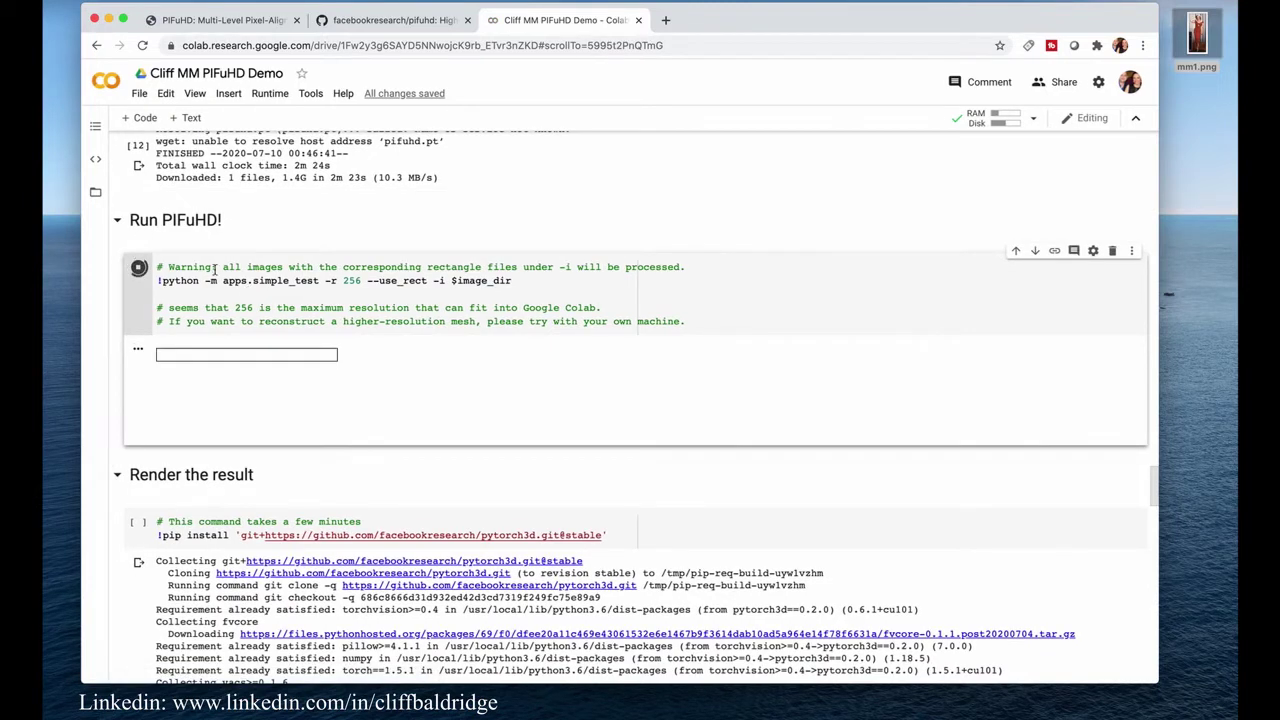
scroll(145, 308, down, 2)
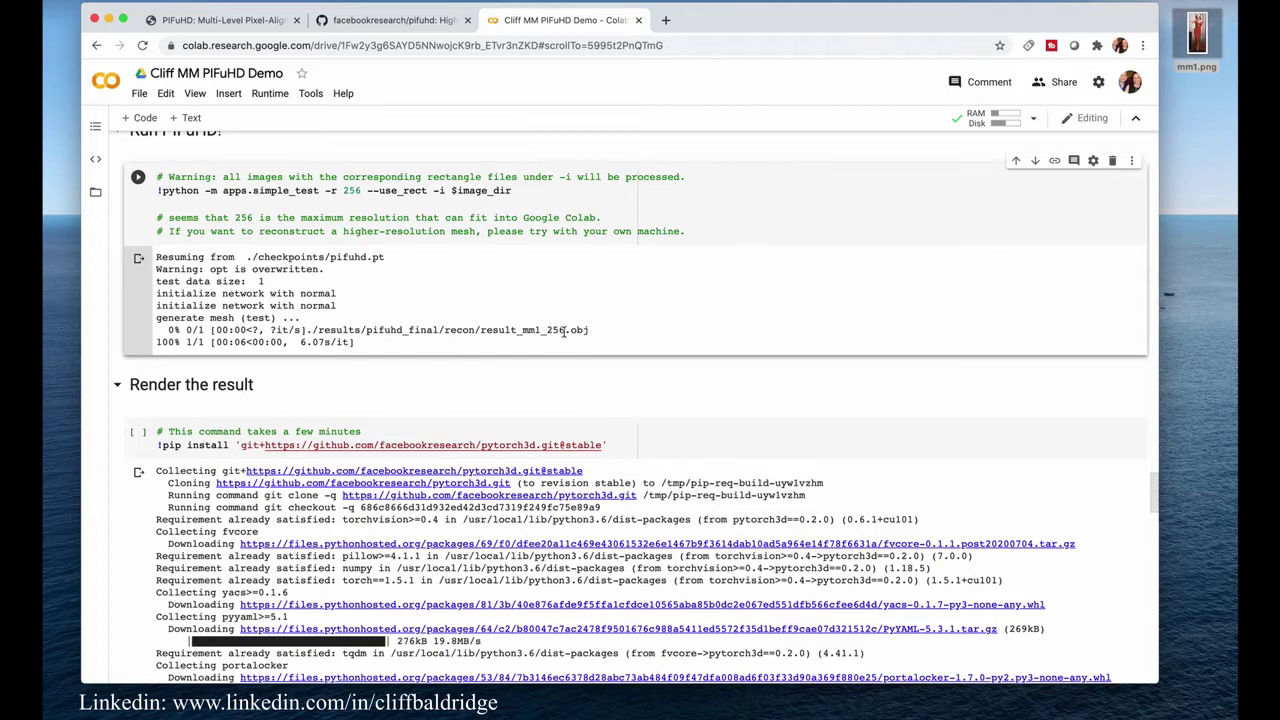
drag(548, 332, 590, 332)
drag(352, 342, 222, 342)
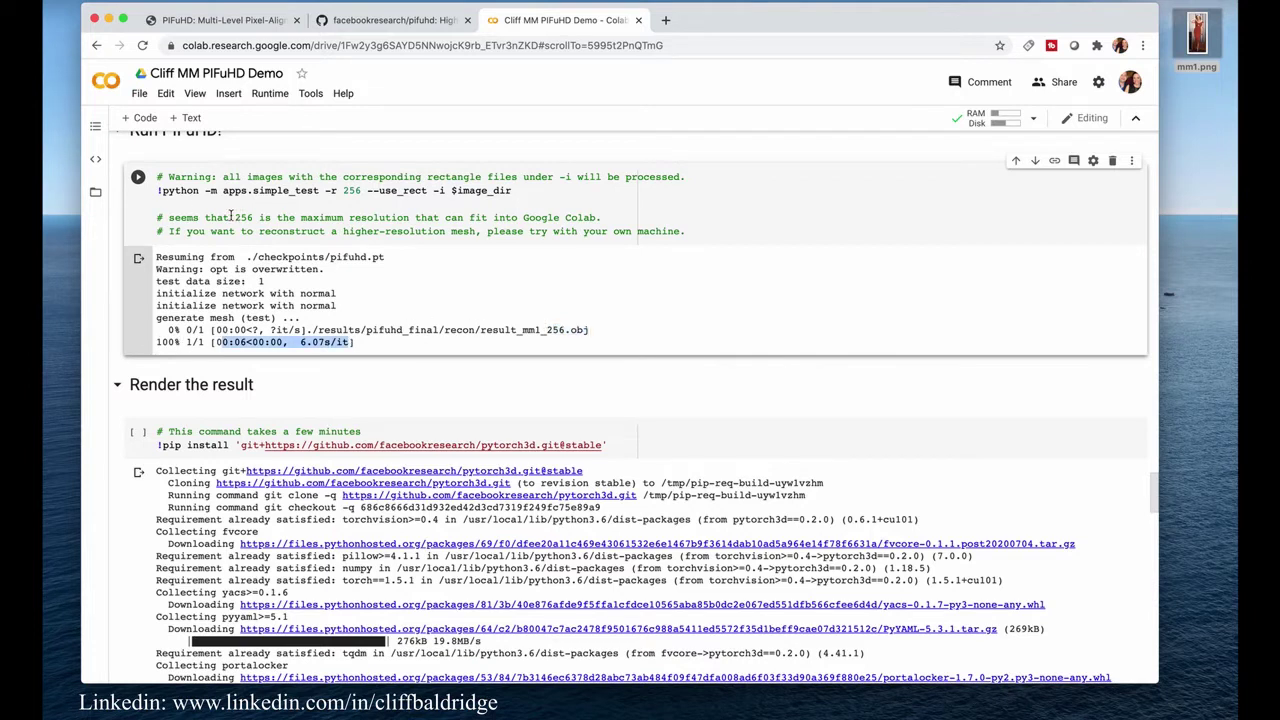
scroll(235, 375, down, 3)
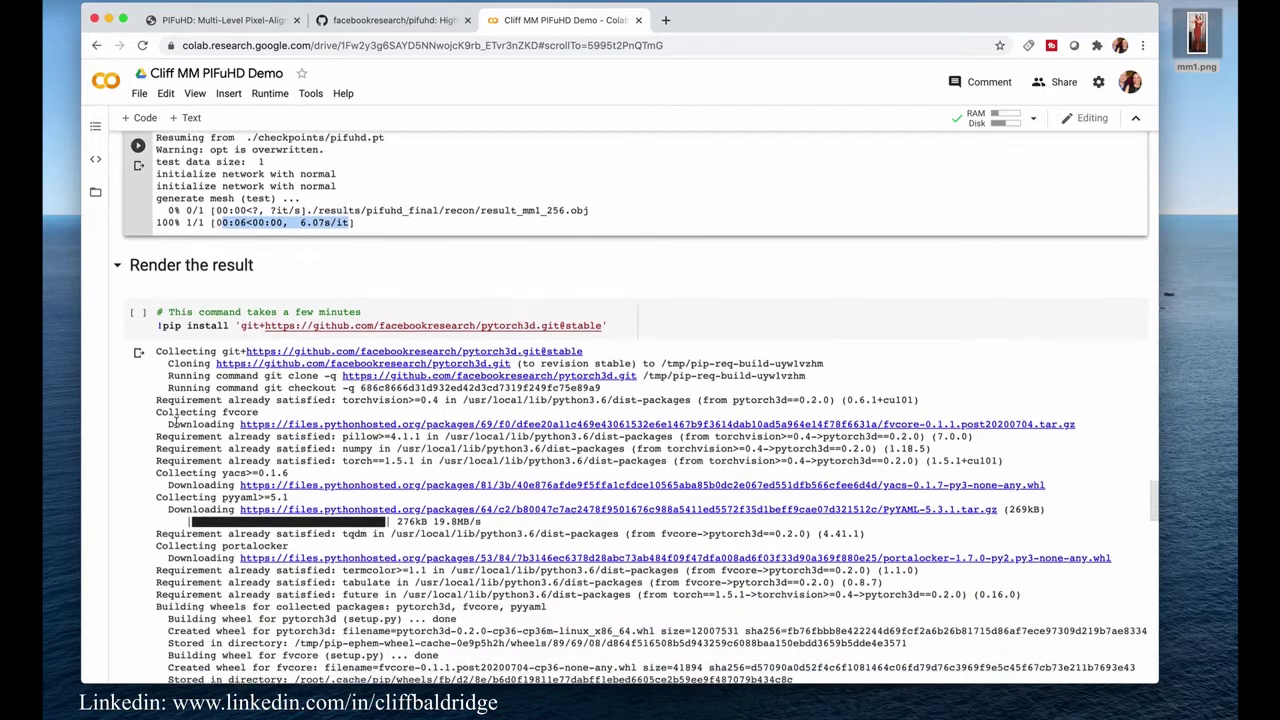
scroll(172, 422, down, 3)
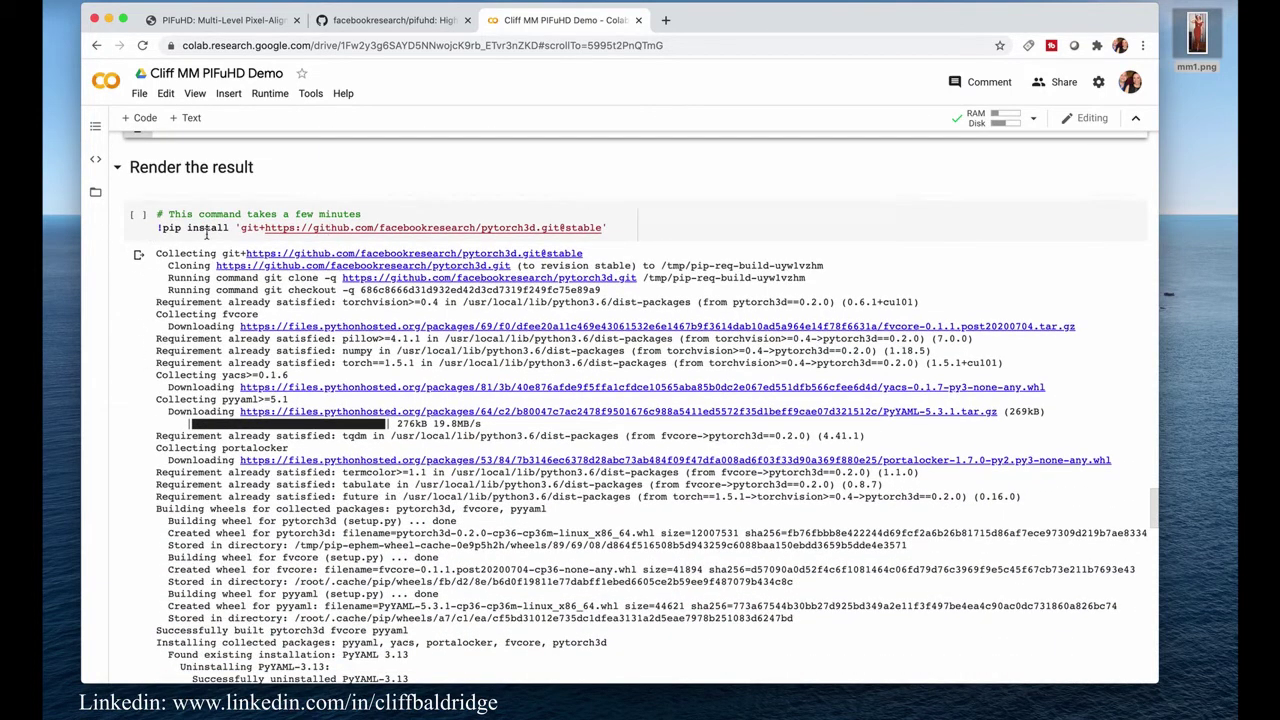
click(139, 216)
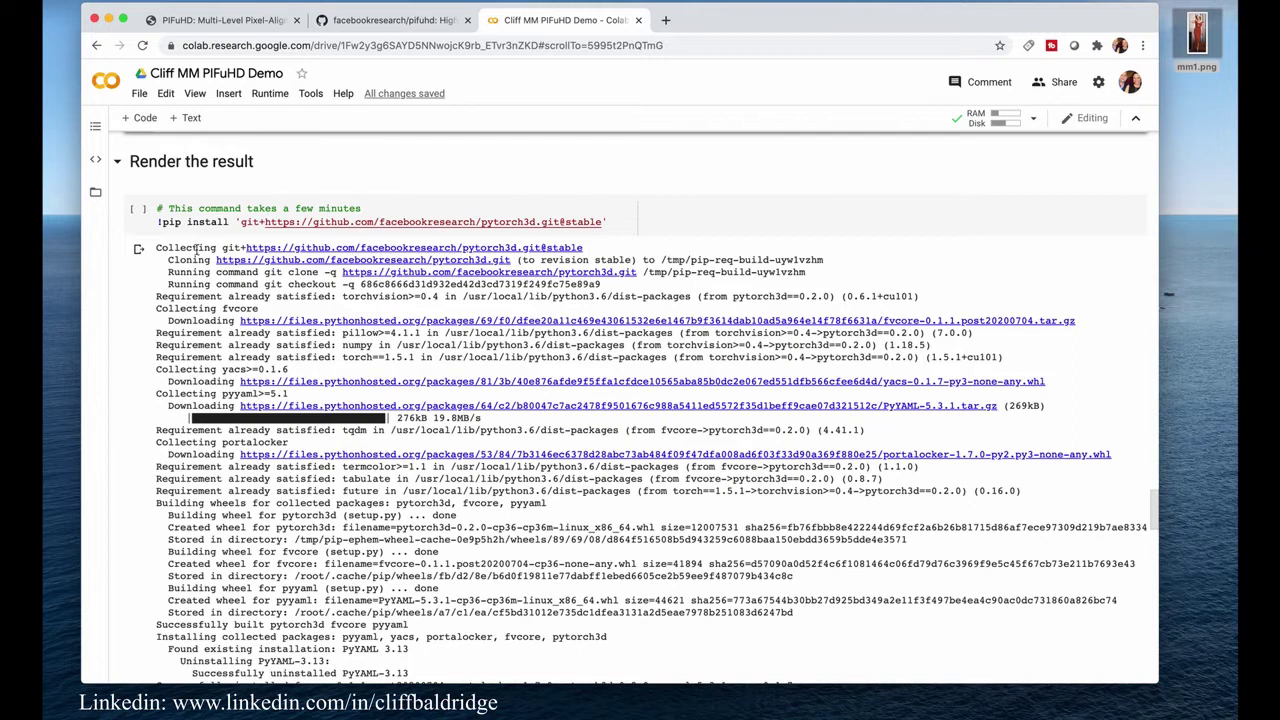
click(138, 210)
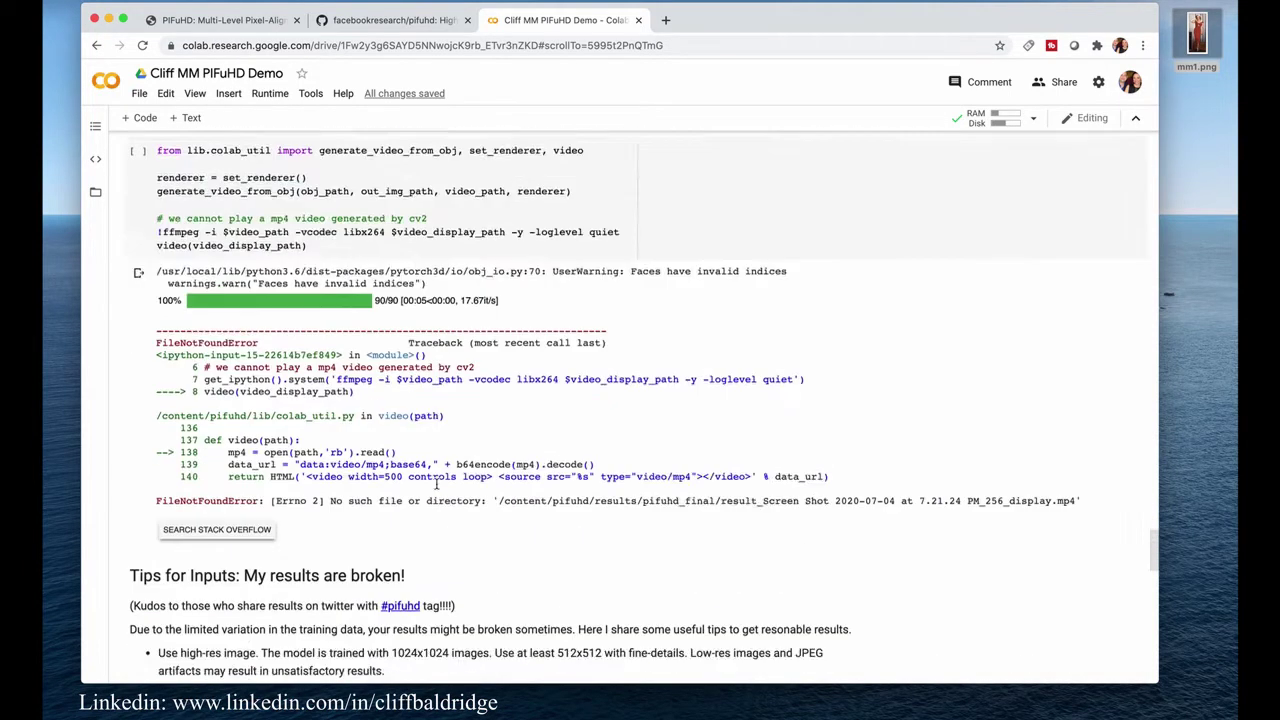
scroll(436, 485, down, 2)
scroll(400, 330, up, 3)
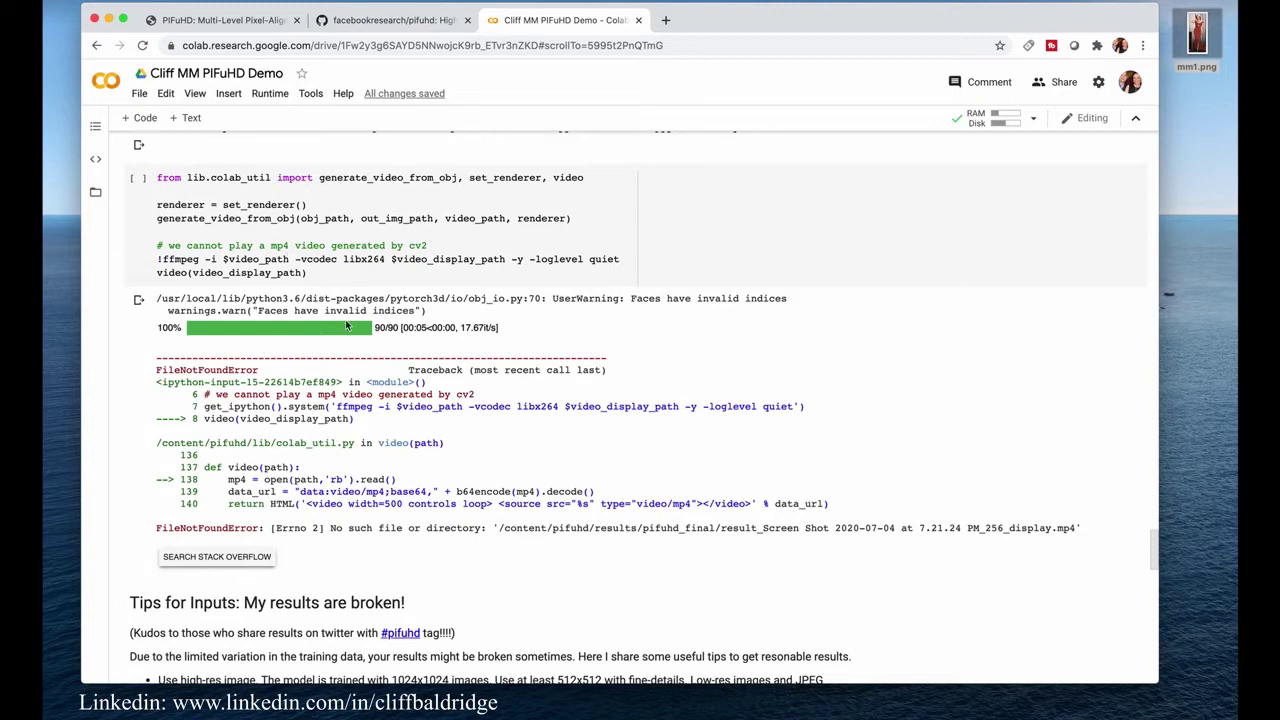
scroll(394, 279, up, 3)
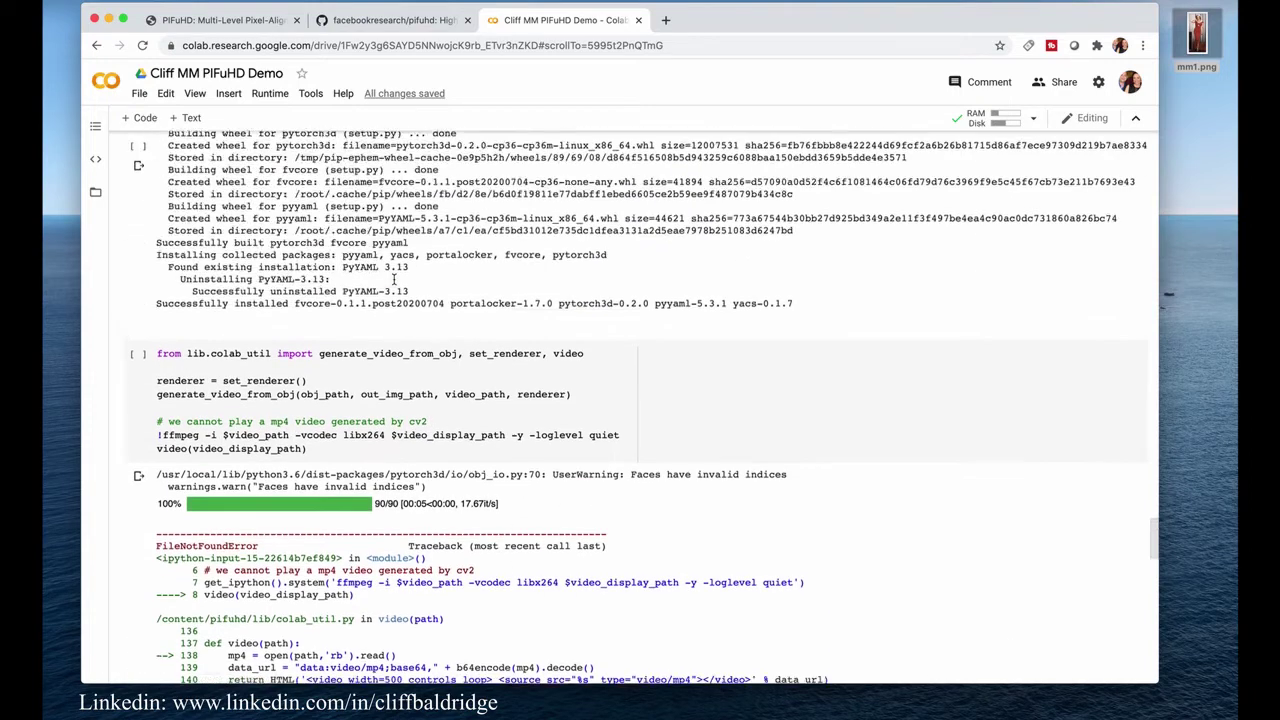
scroll(394, 279, up, 5)
scroll(394, 280, down, 4)
scroll(394, 281, up, 4)
scroll(394, 283, down, 1)
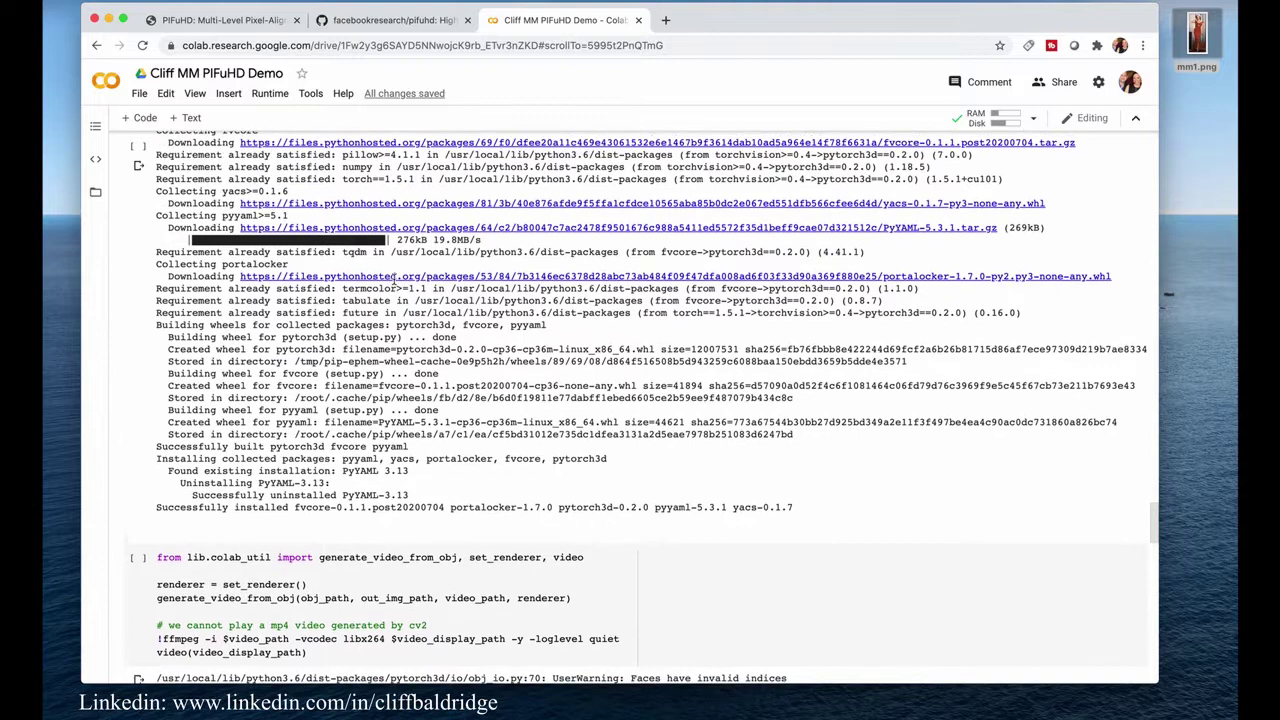
scroll(394, 280, up, 1)
scroll(394, 285, up, 1)
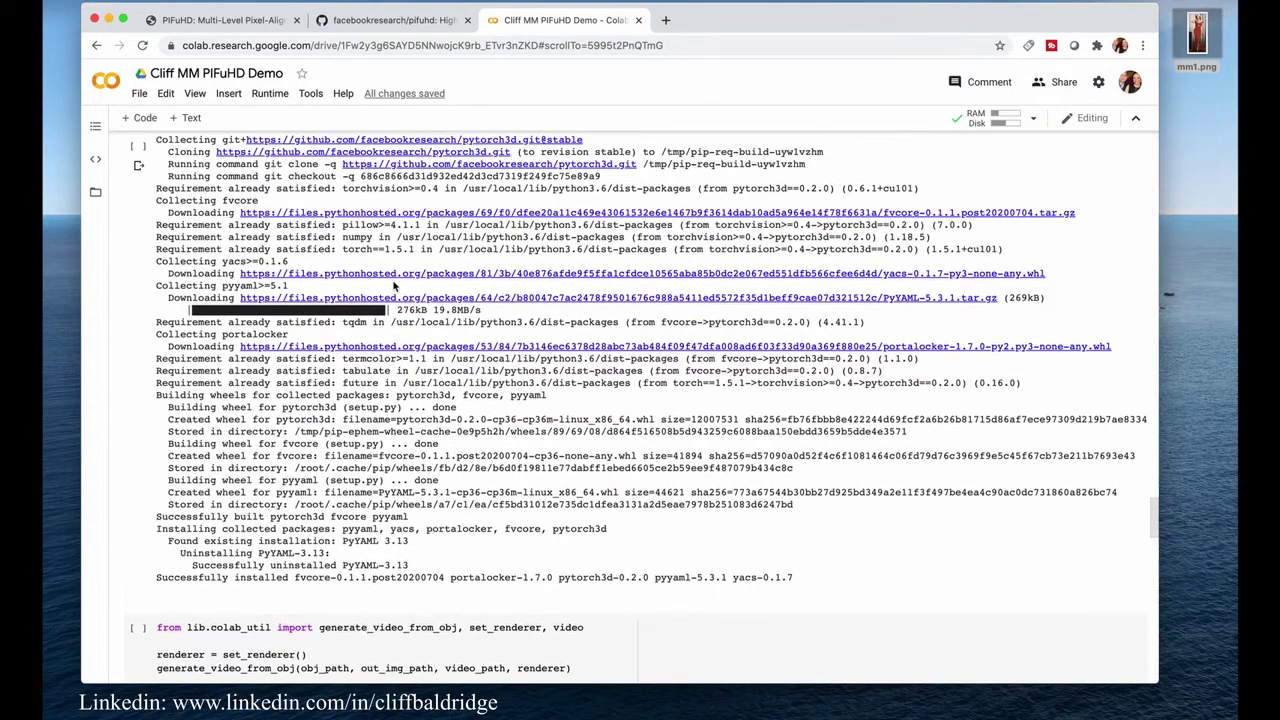
scroll(394, 285, up, 2)
scroll(394, 286, down, 3)
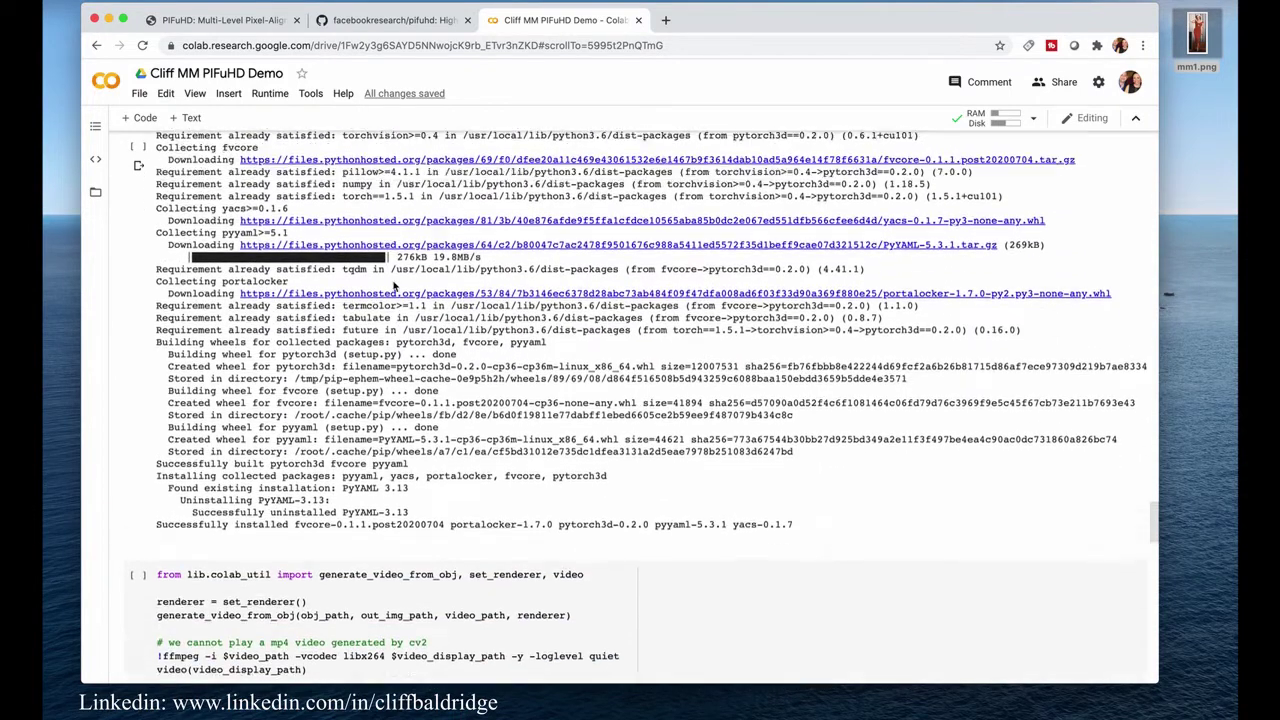
scroll(394, 287, up, 6)
scroll(394, 287, down, 5)
scroll(394, 287, up, 2)
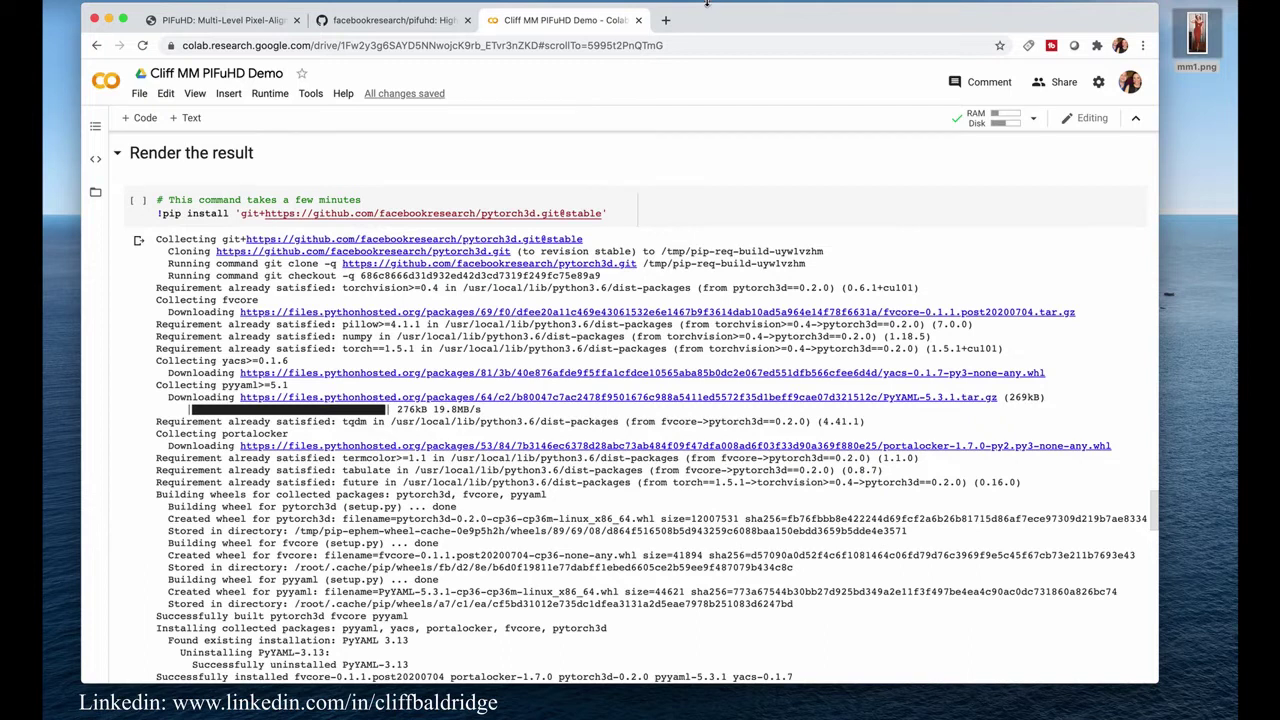
drag(721, 20, 709, 39)
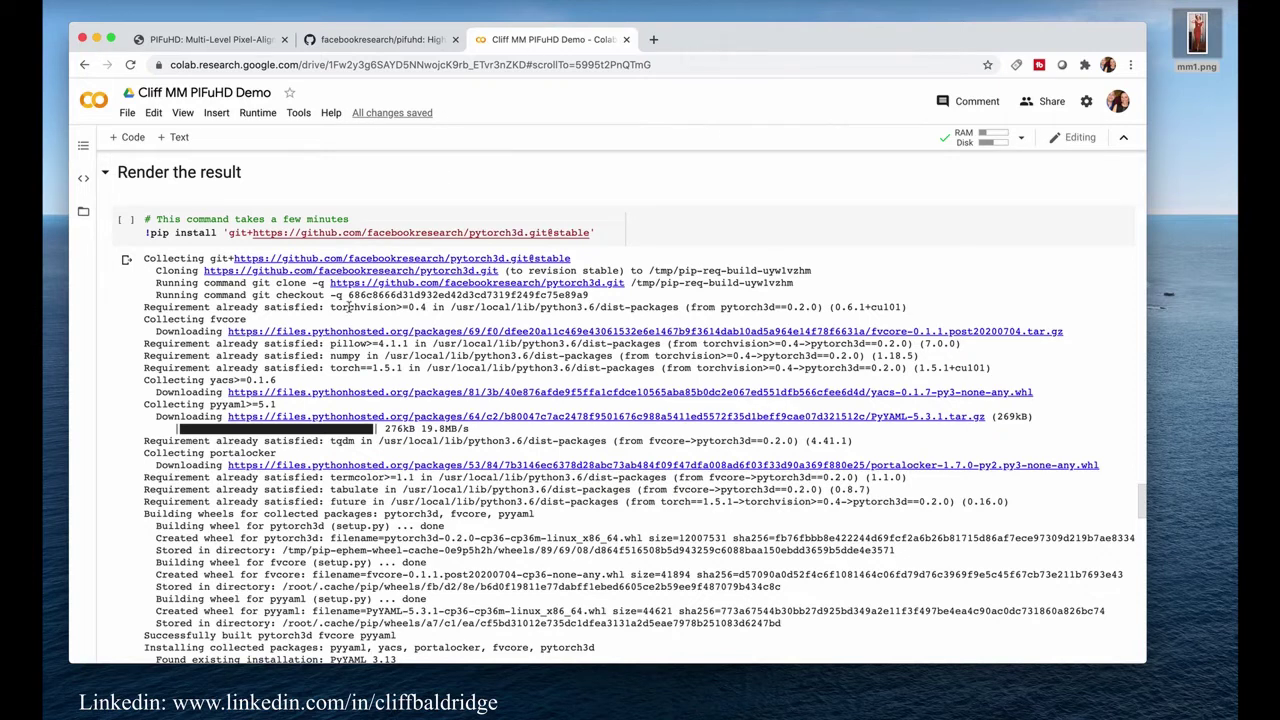
- Rerun the pytorch3d pip install cell and follow its build progress
scroll(172, 406, down, 5)
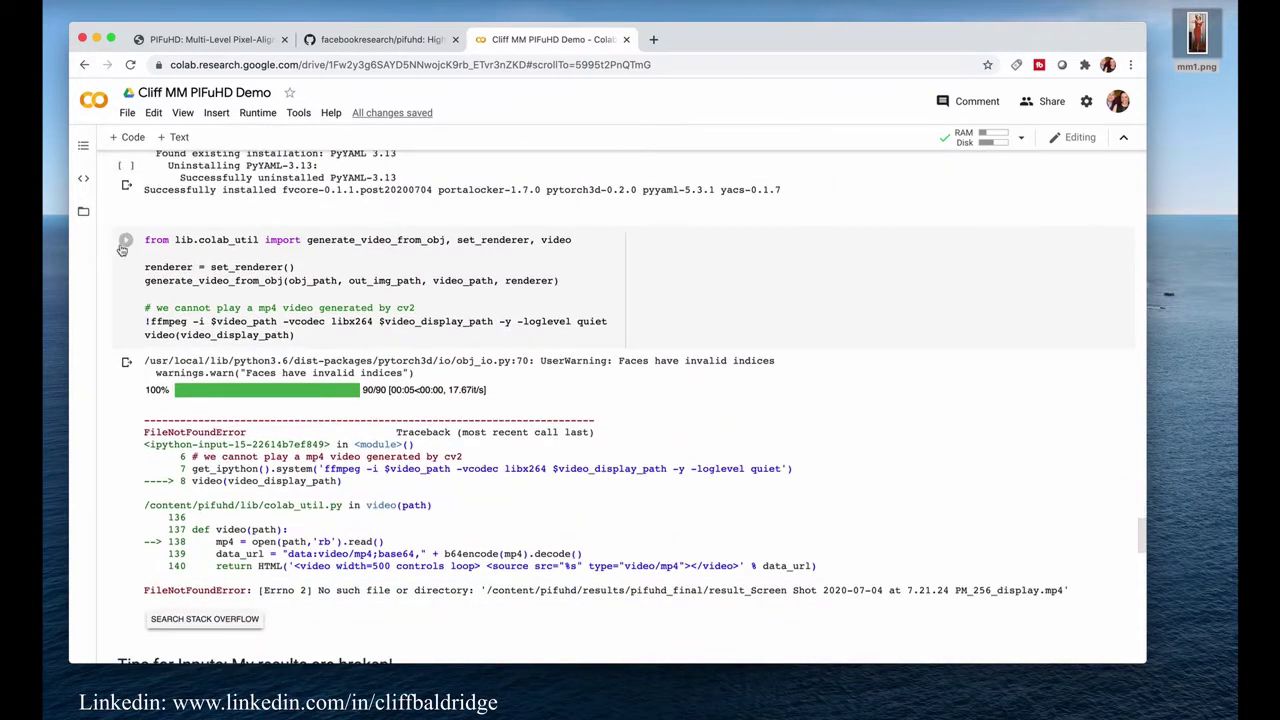
scroll(152, 278, up, 3)
scroll(152, 285, up, 4)
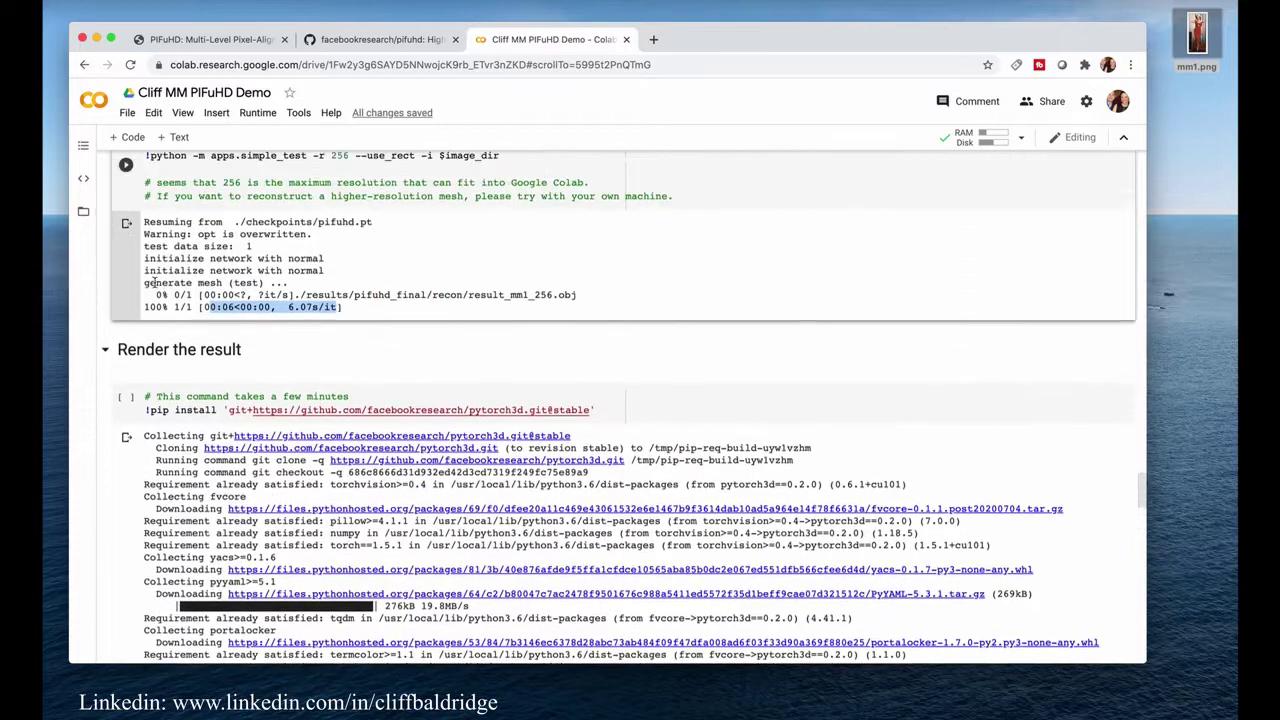
scroll(150, 300, down, 1)
scroll(142, 320, down, 1)
scroll(142, 327, down, 1)
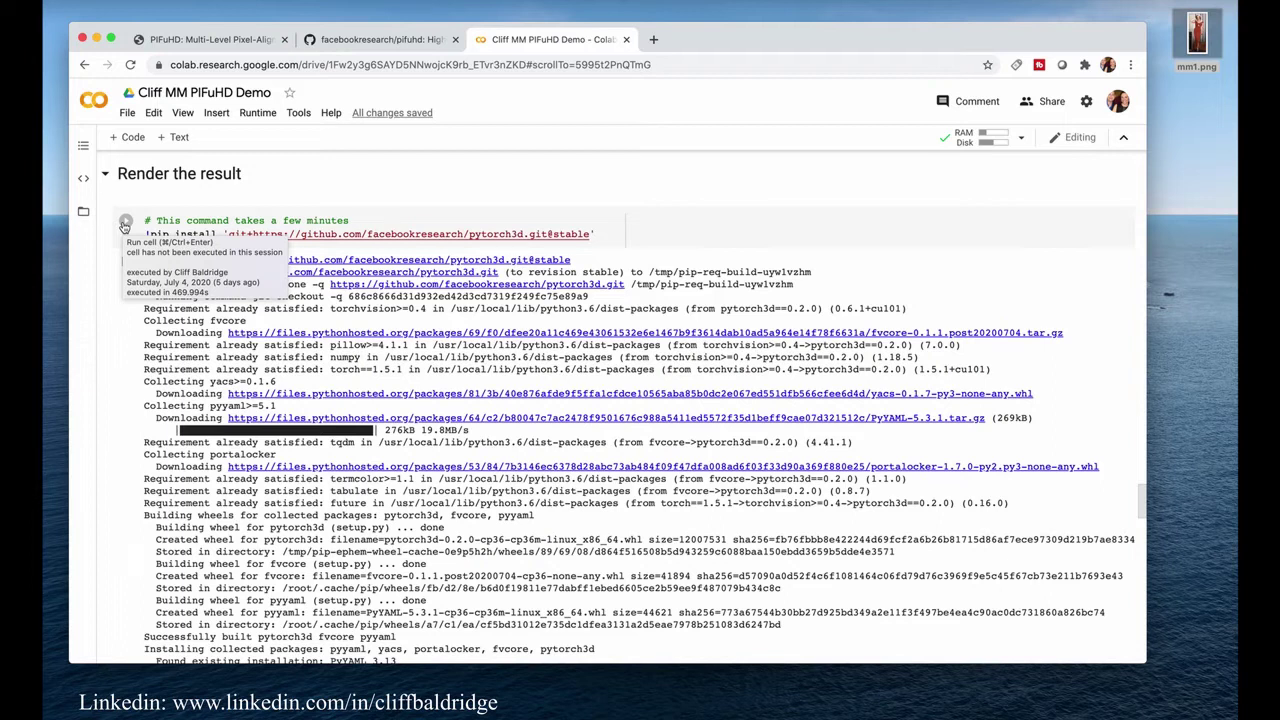
click(125, 222)
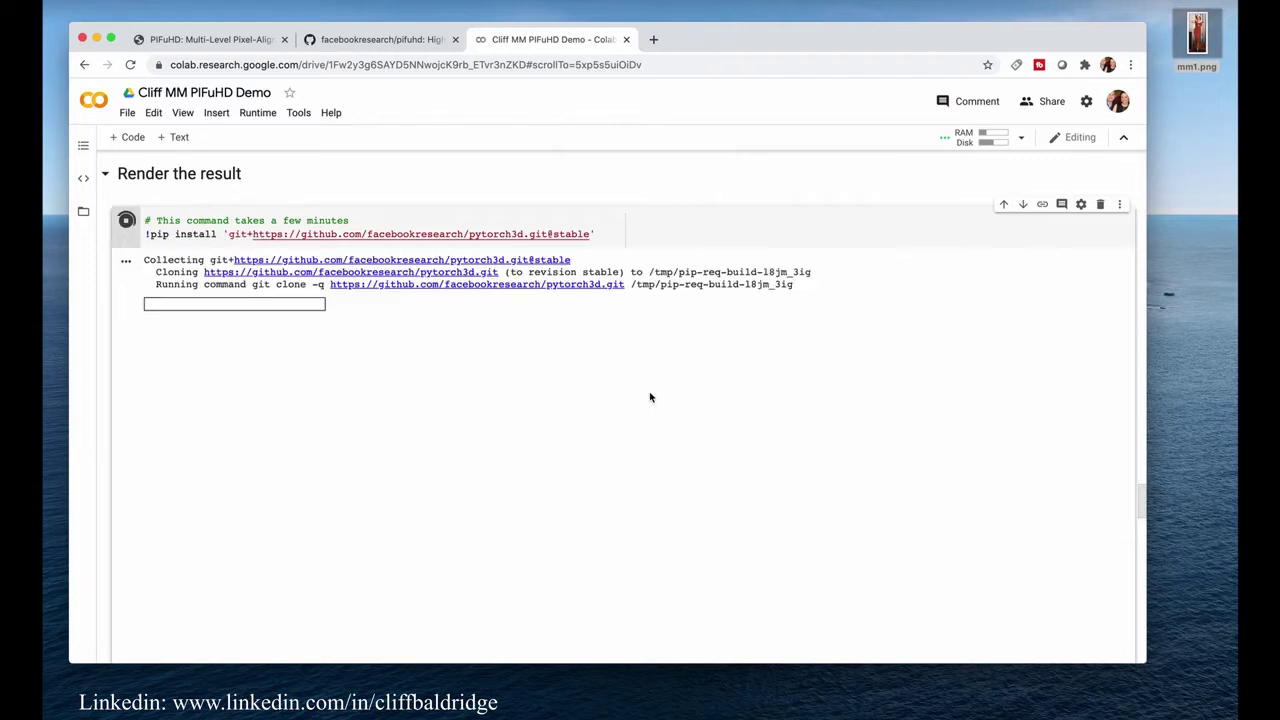
scroll(650, 397, down, 2)
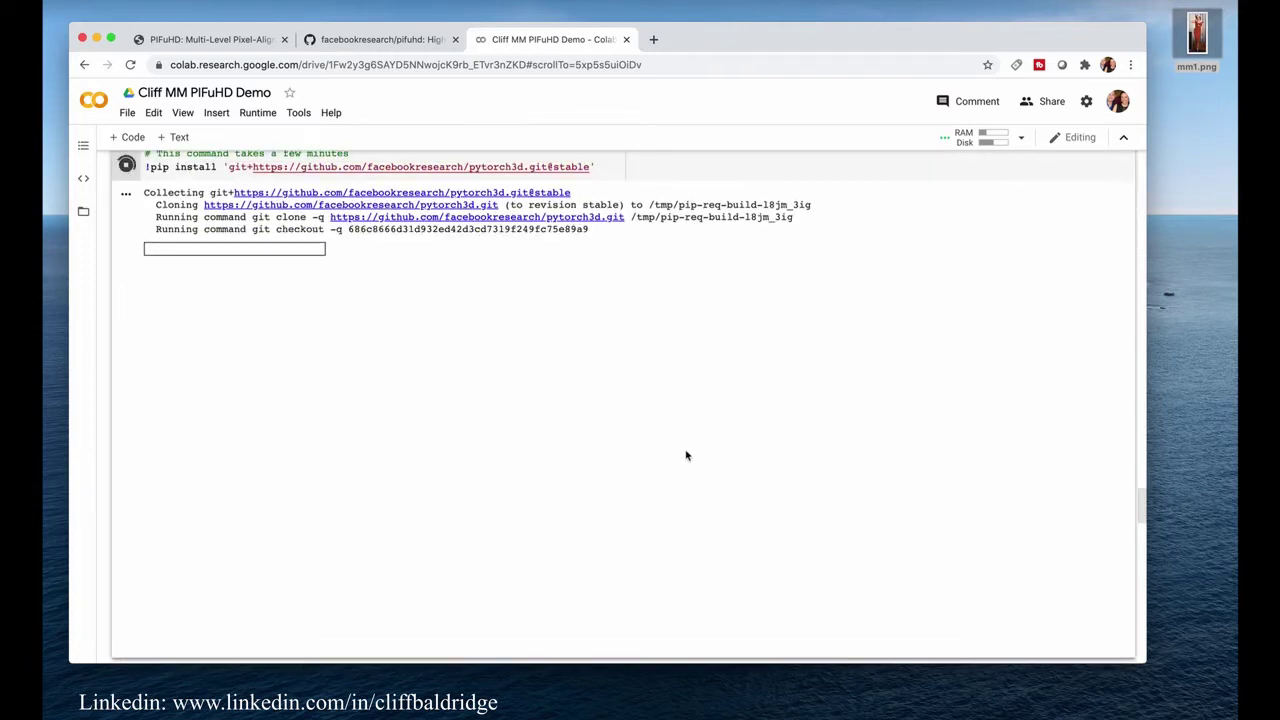
scroll(712, 463, down, 1)
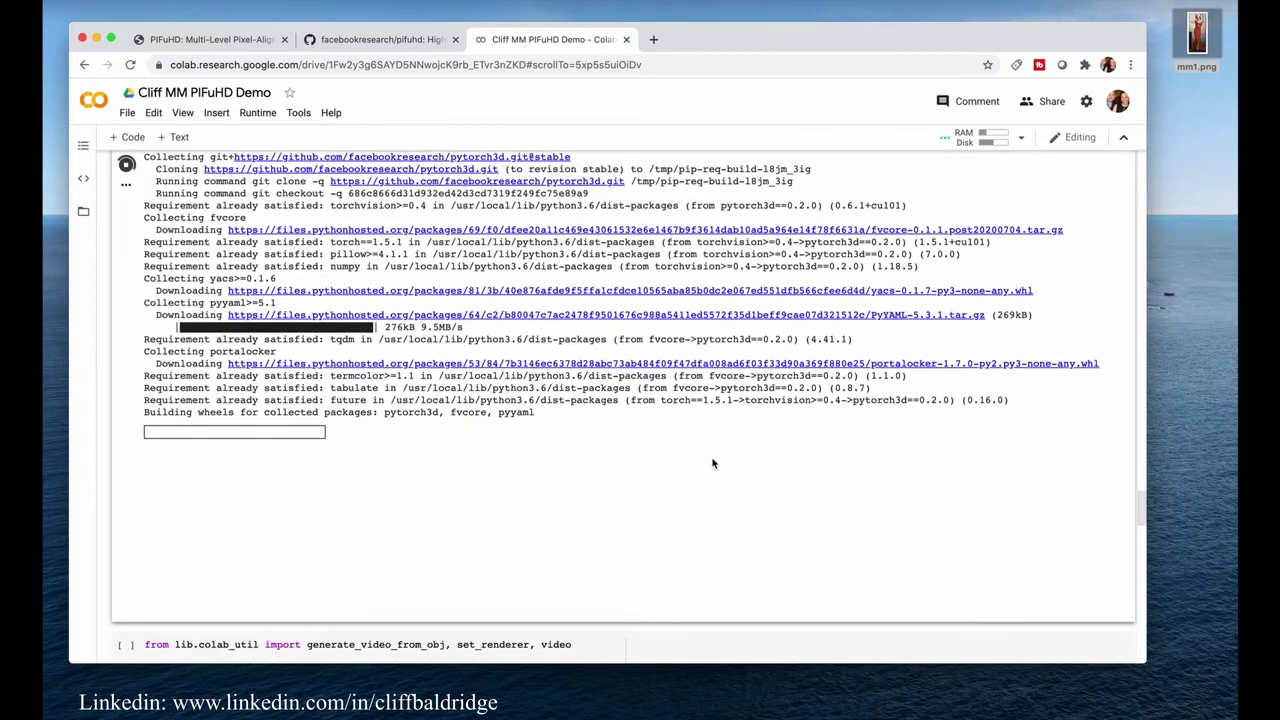
scroll(712, 463, down, 1)
scroll(714, 464, down, 1)
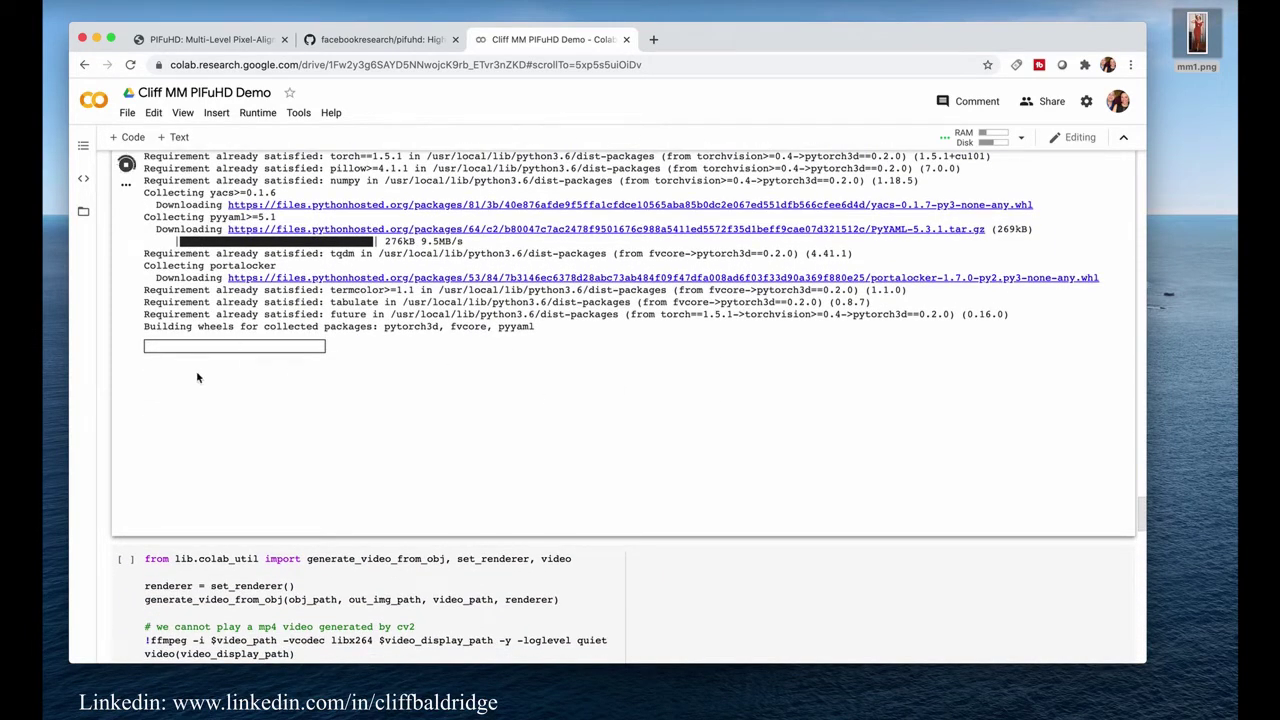
- Confirm the output reports pytorch3d-0.2.0, fvcore and yacs successfully installed
drag(138, 329, 581, 420)
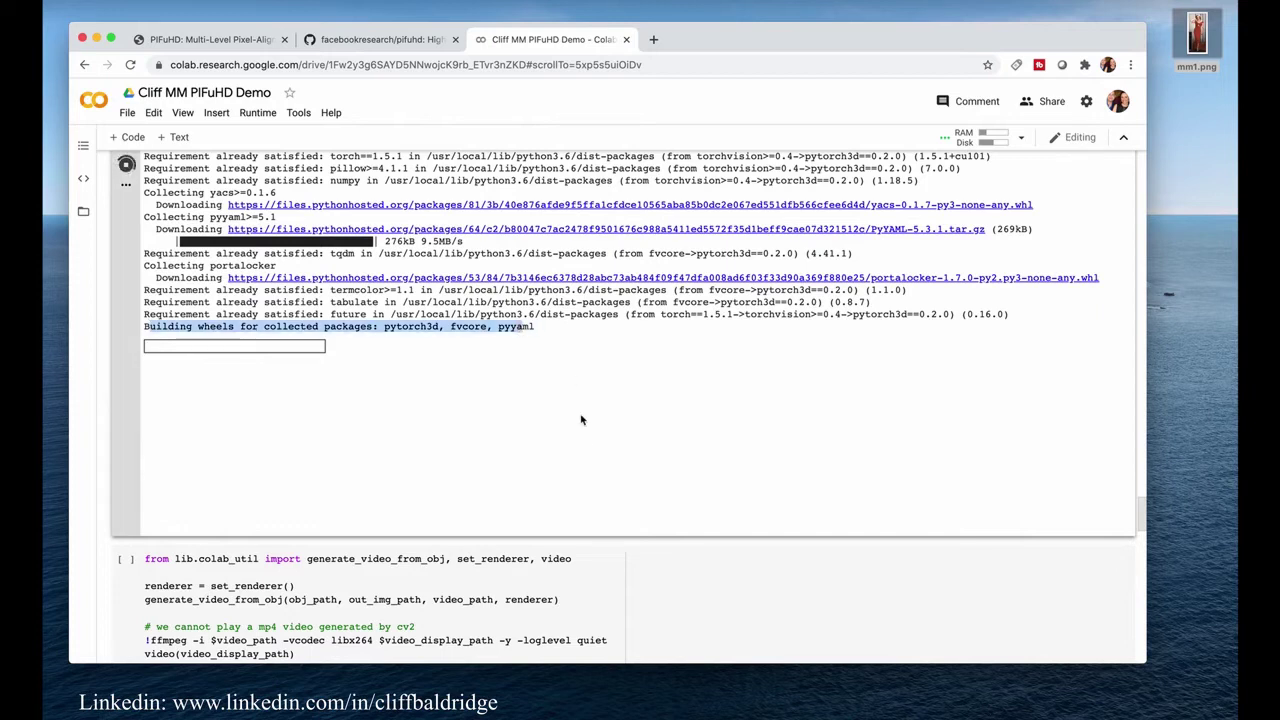
click(628, 472)
scroll(320, 480, down, 1)
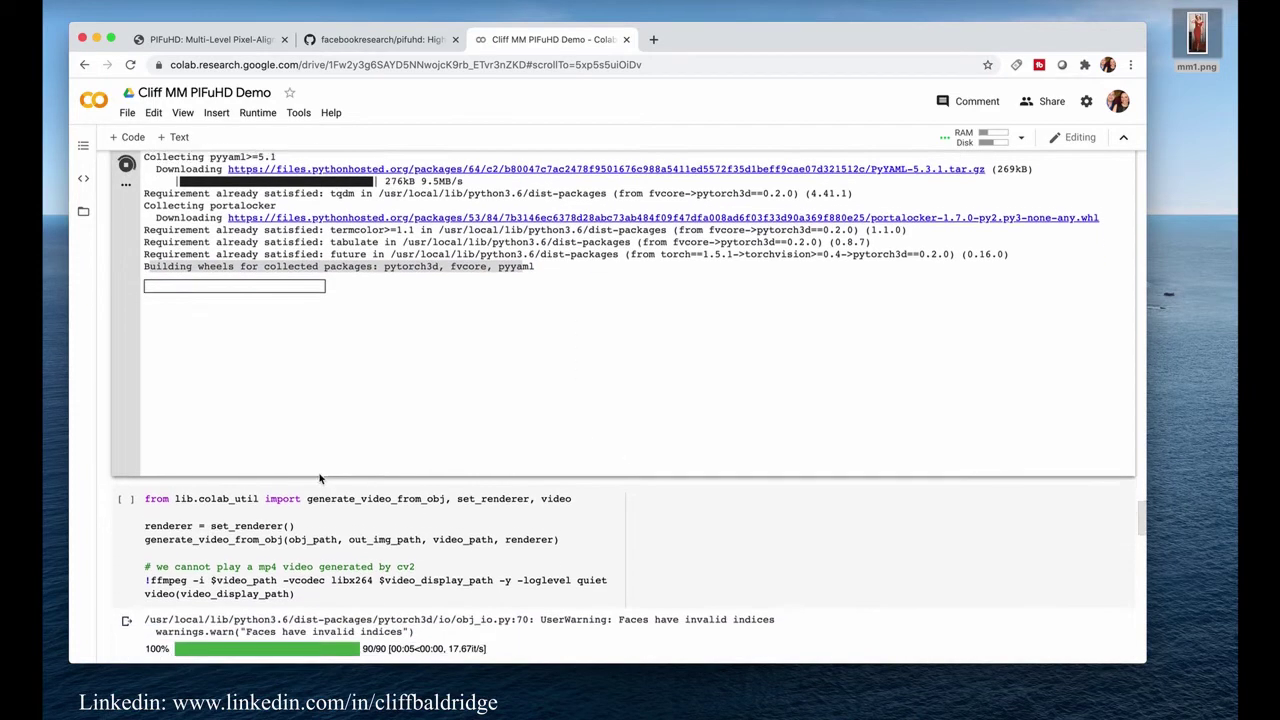
scroll(325, 490, up, 1)
scroll(244, 381, down, 2)
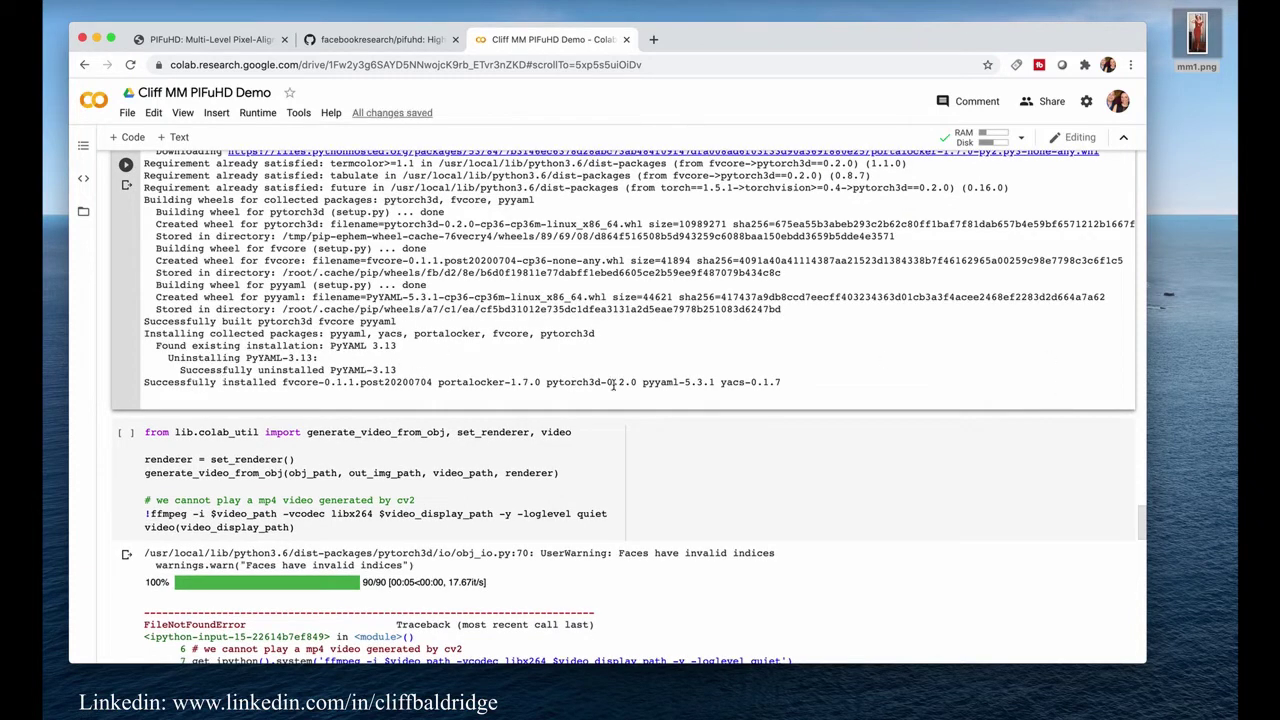
scroll(625, 385, down, 1)
drag(546, 336, 598, 339)
scroll(598, 339, down, 2)
scroll(300, 355, up, 1)
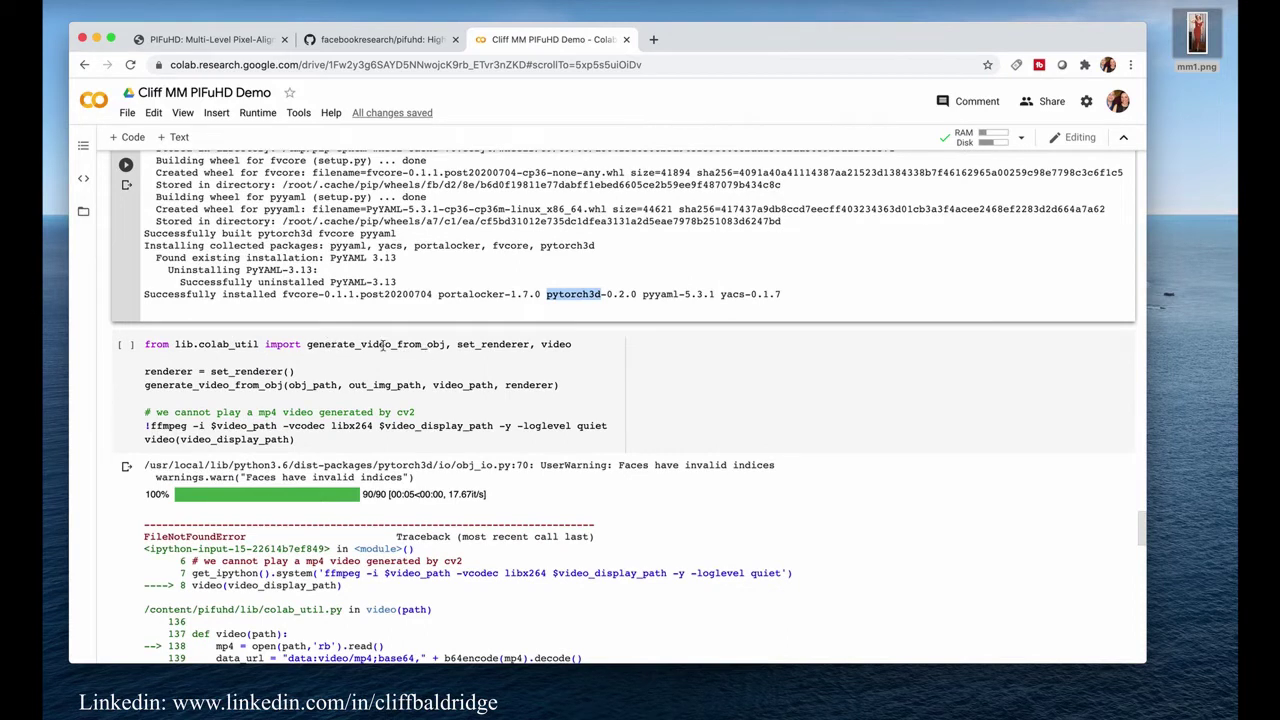
- Run the generate_video_from_obj render cell to produce the 90-frame turntable video
click(127, 345)
scroll(517, 380, down, 3)
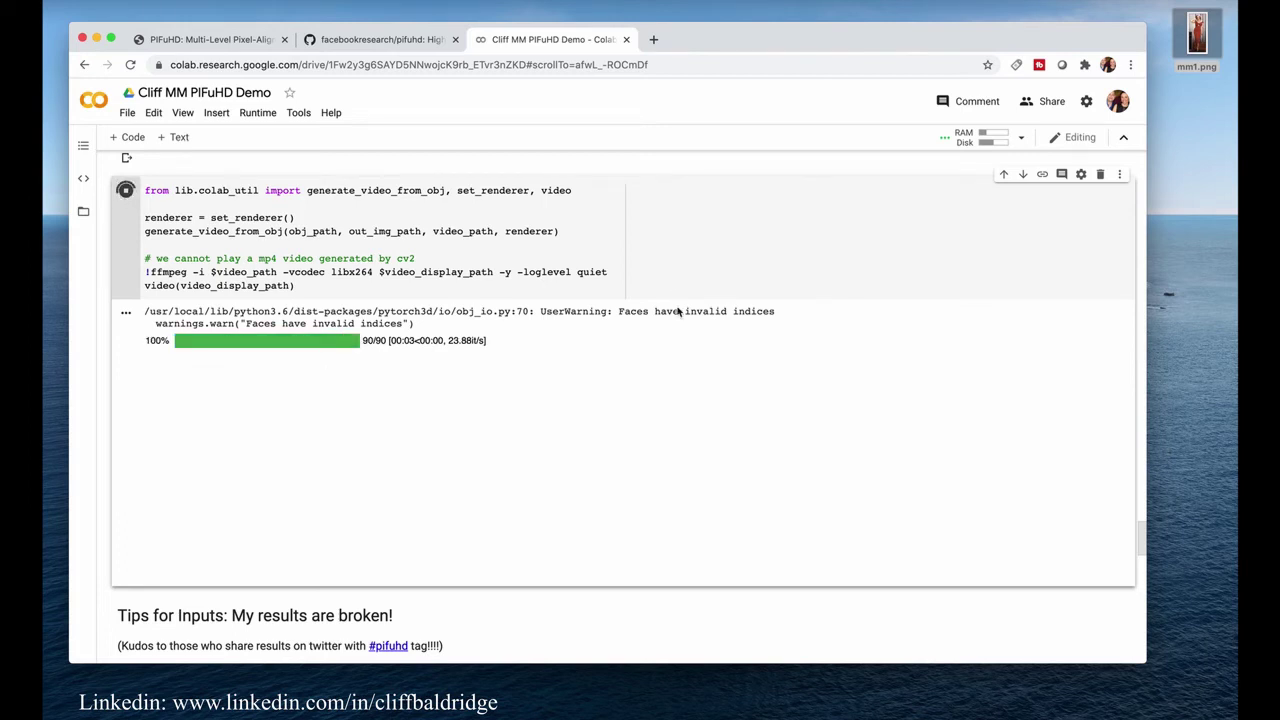
scroll(665, 340, down, 1)
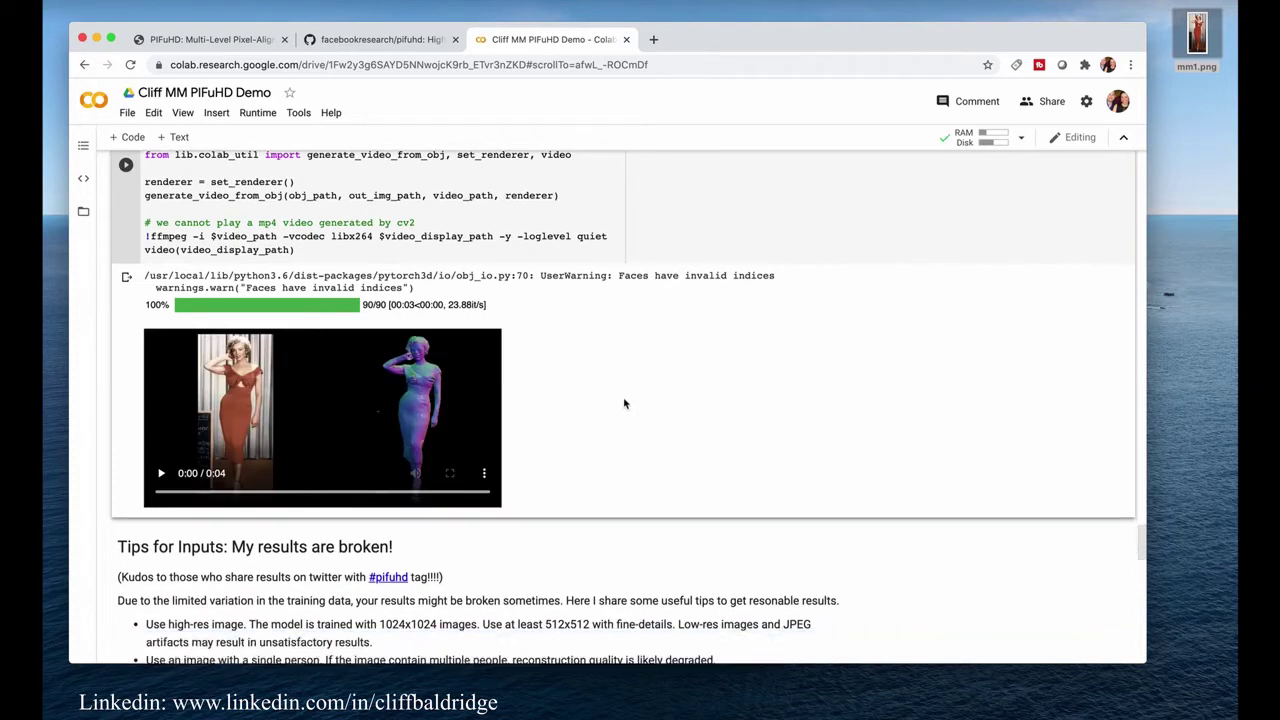
scroll(430, 428, down, 2)
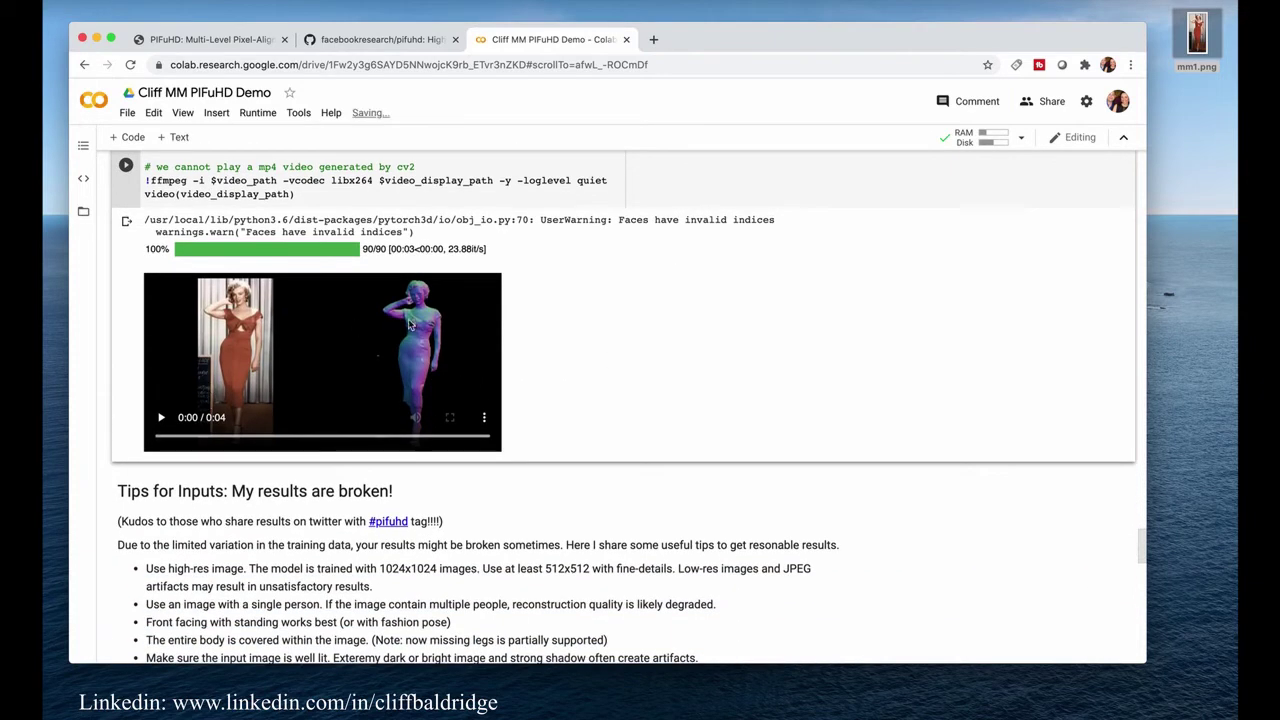
- Play the 4-second video of the photo beside the rotating mesh, pausing on the mesh
click(353, 430)
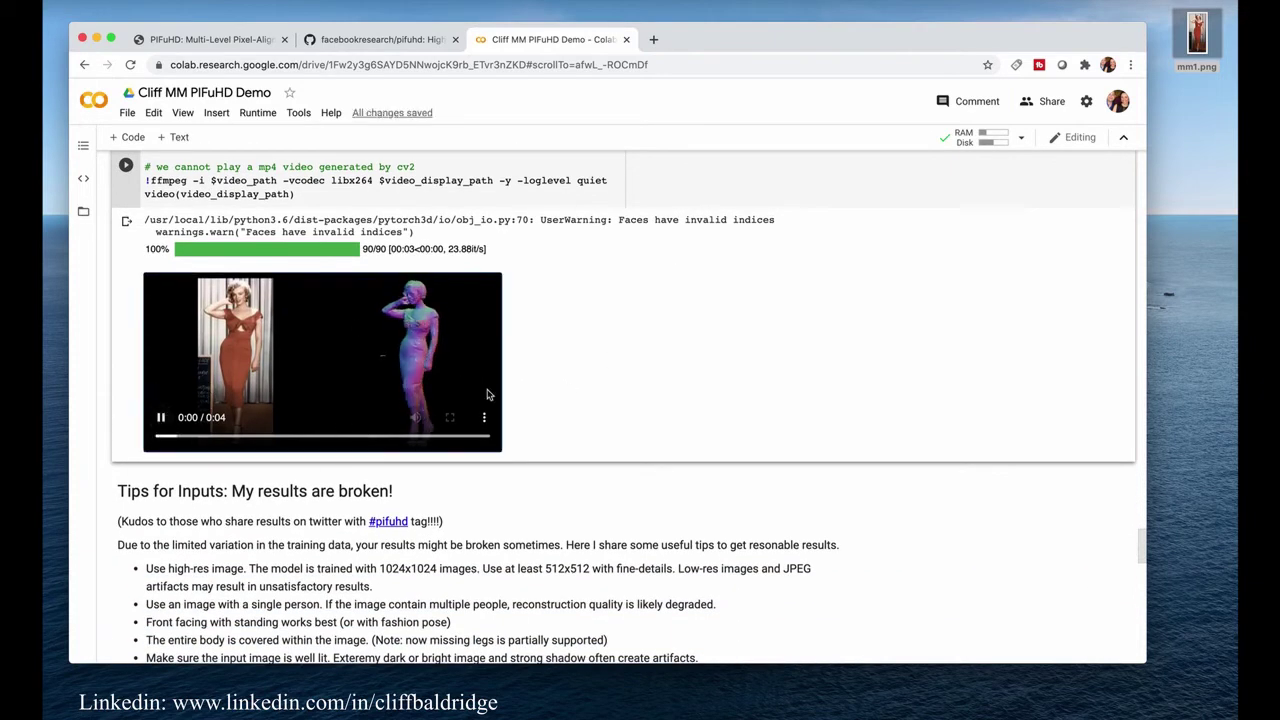
mouse_move(449, 451)
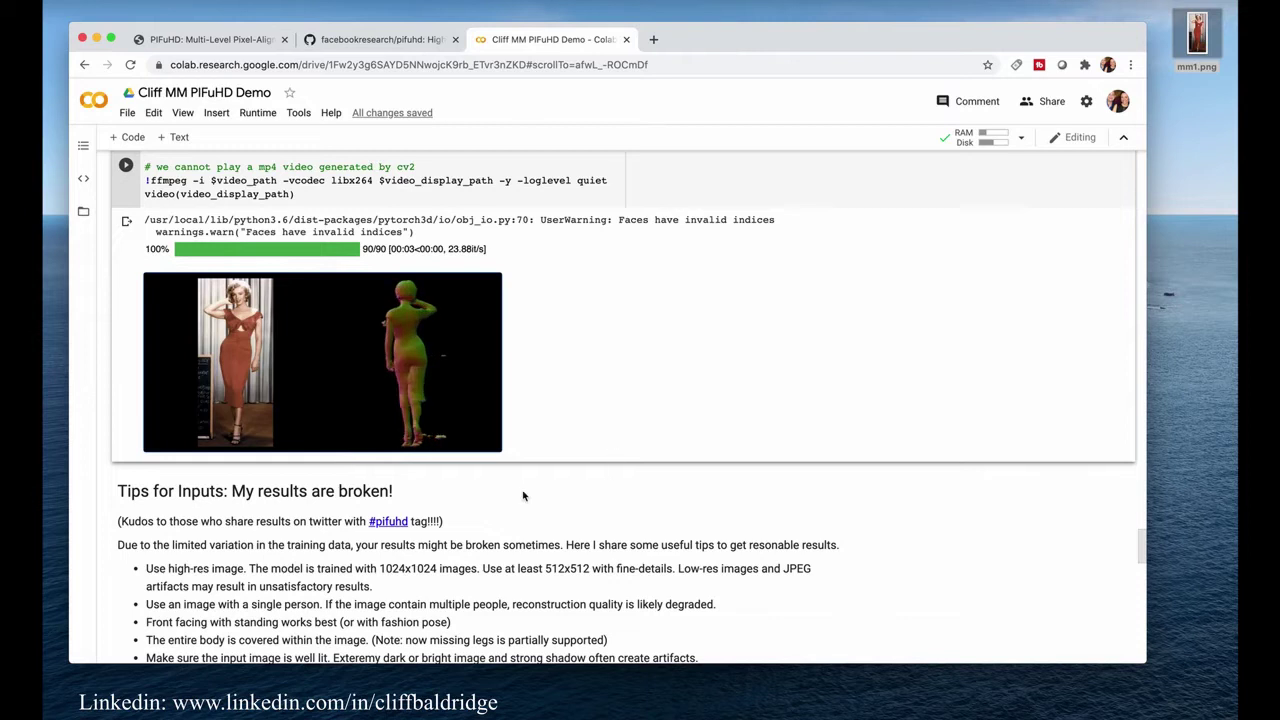
mouse_move(455, 402)
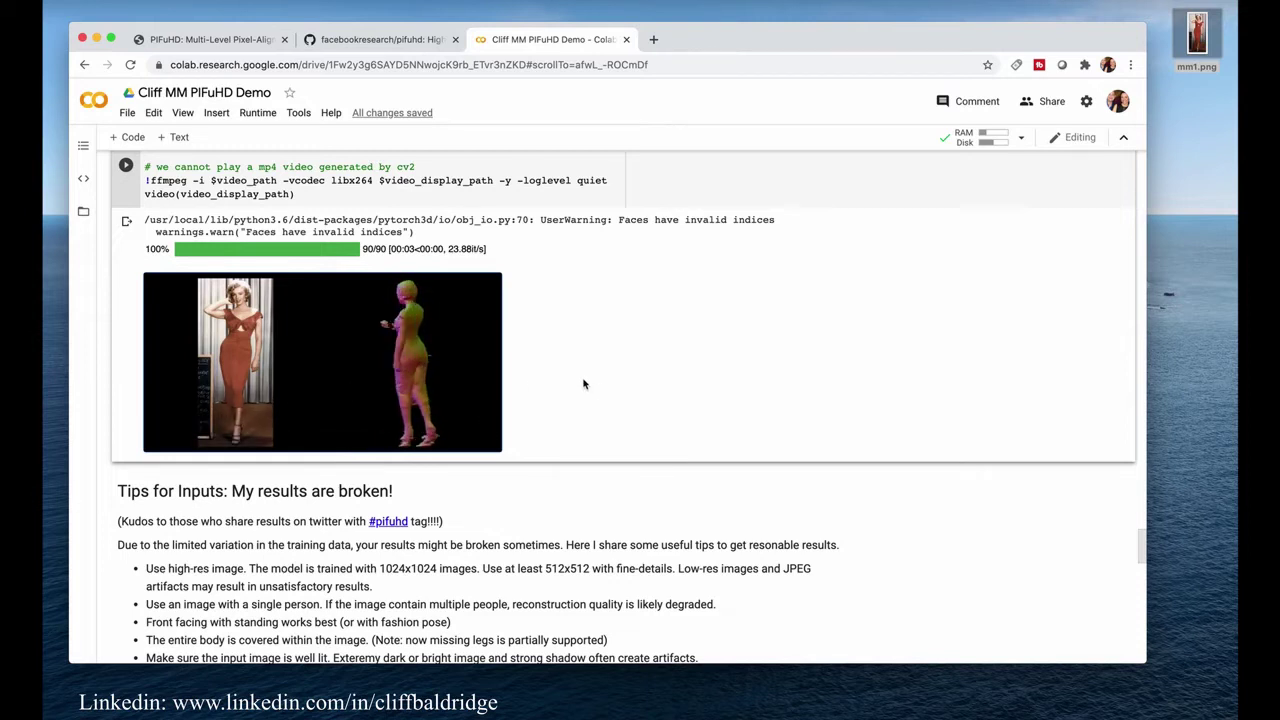
mouse_move(222, 322)
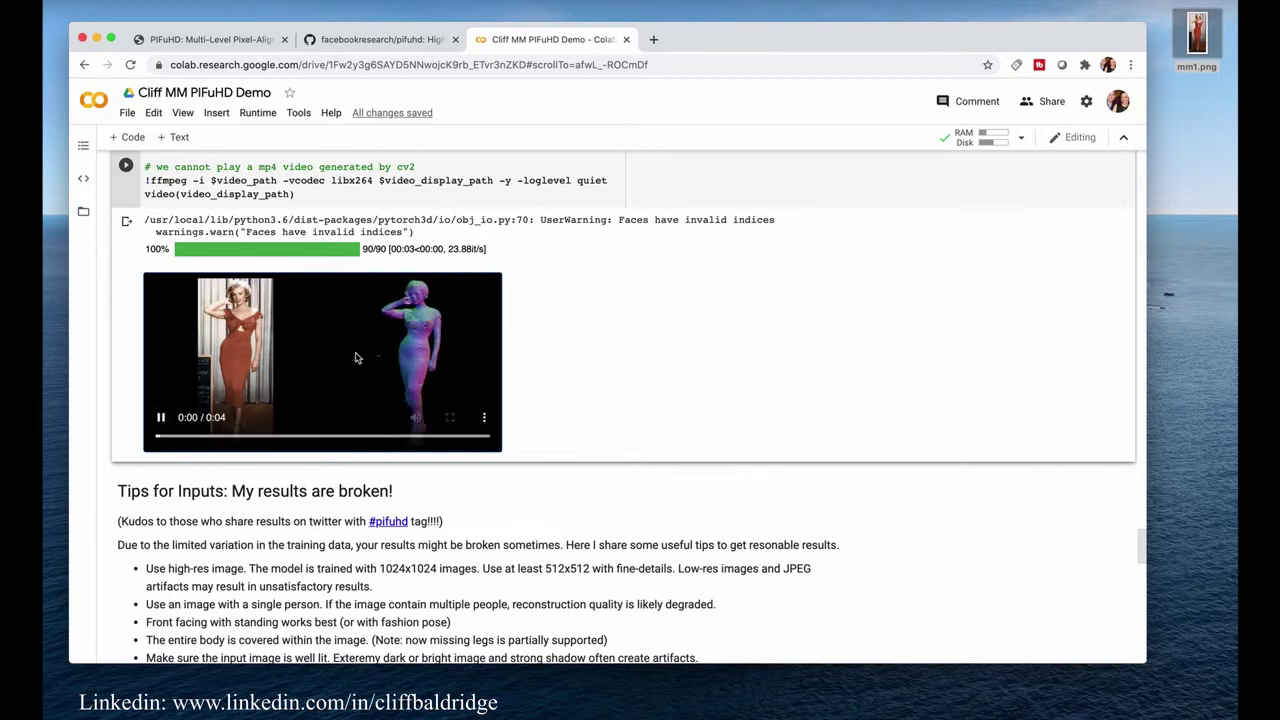
click(158, 419)
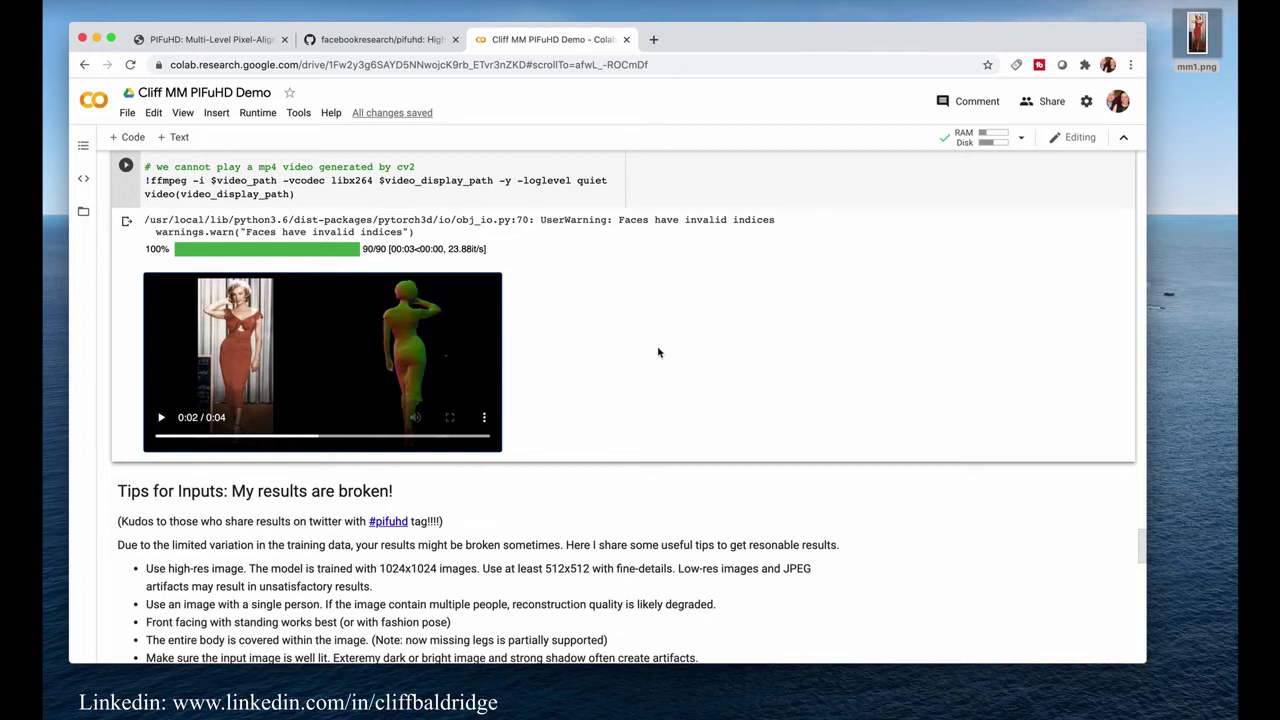
- Open the Files panel from the left sidebar
scroll(436, 245, up, 3)
scroll(428, 237, down, 1)
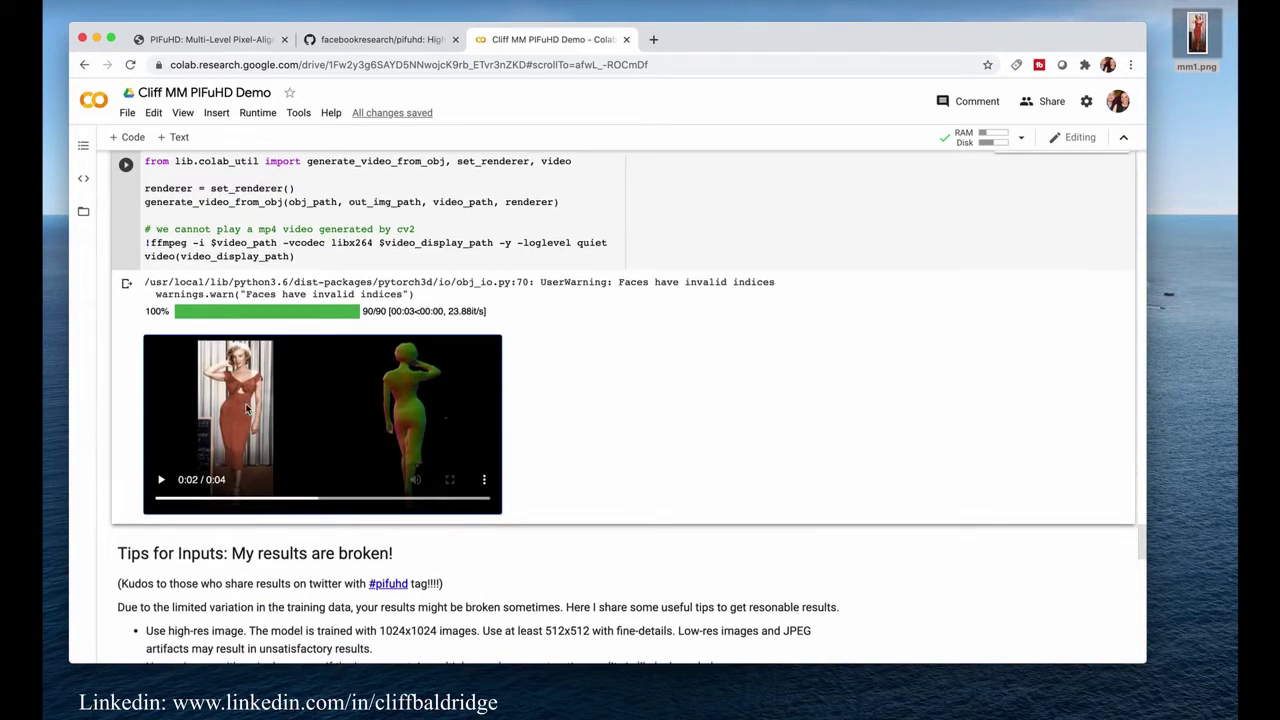
scroll(247, 406, up, 3)
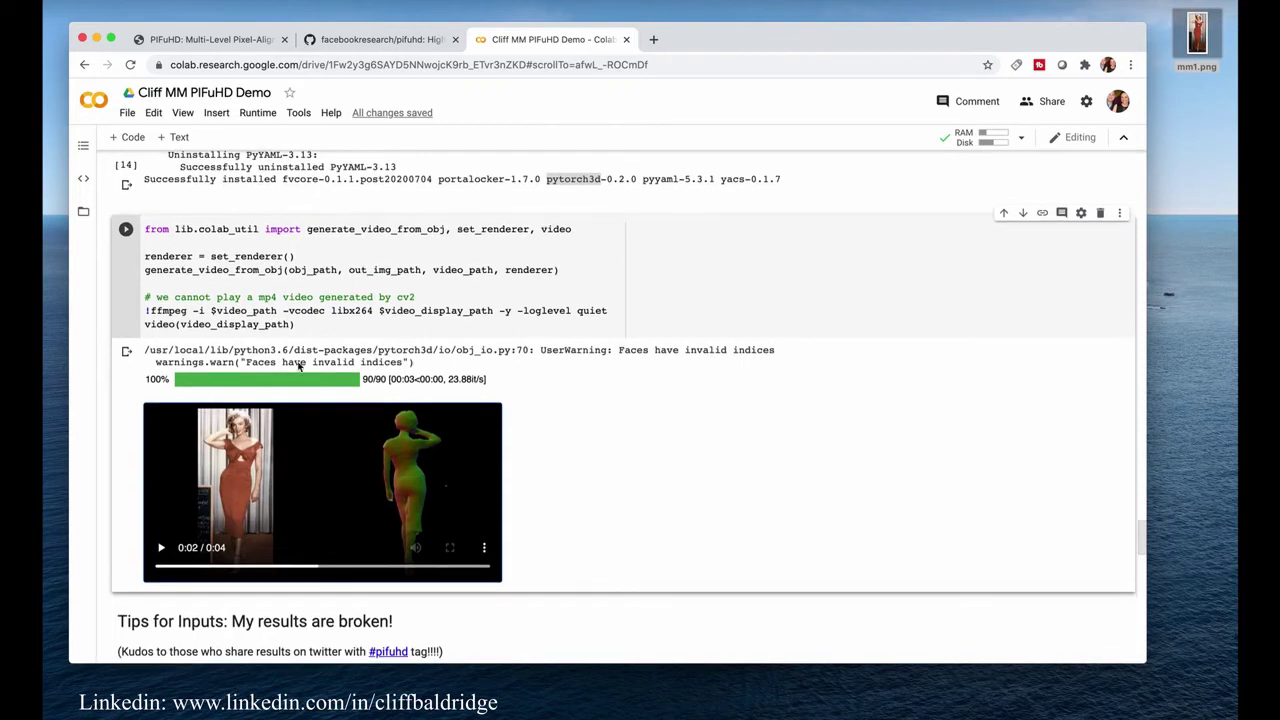
click(83, 211)
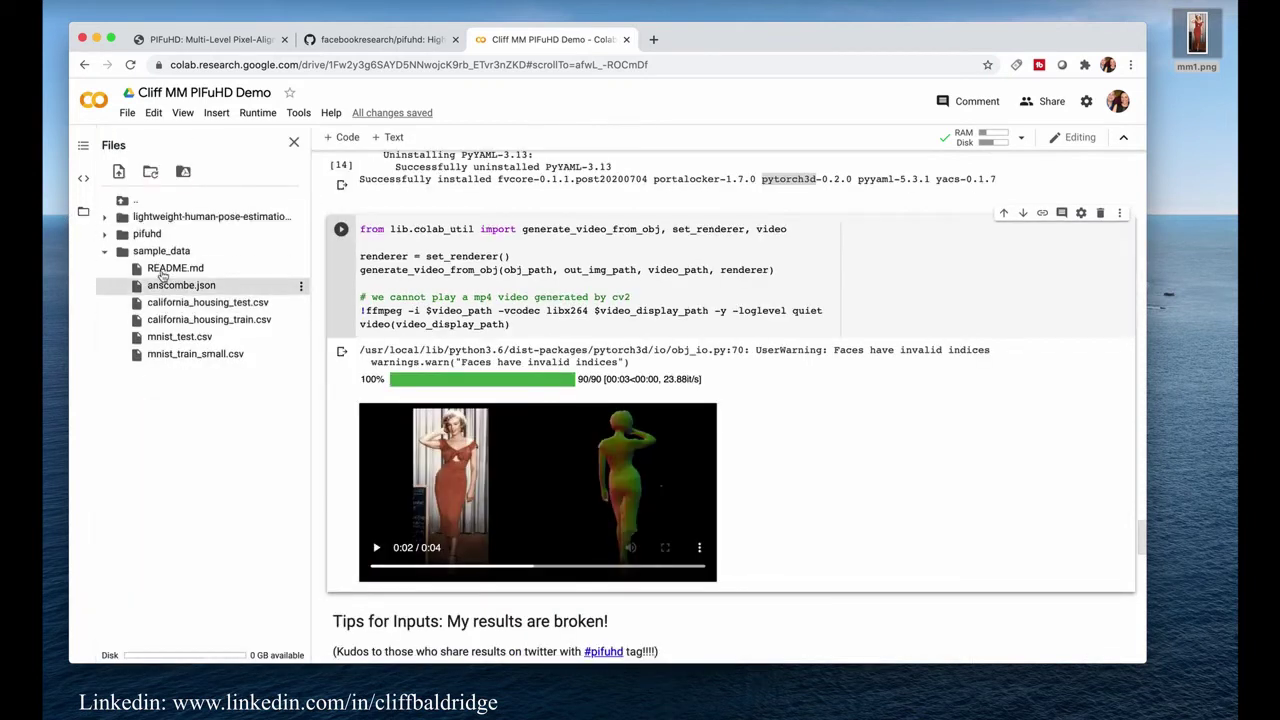
- Open result_mm1_256.png from the pifuhd recon folder and widen the window to view it
click(104, 234)
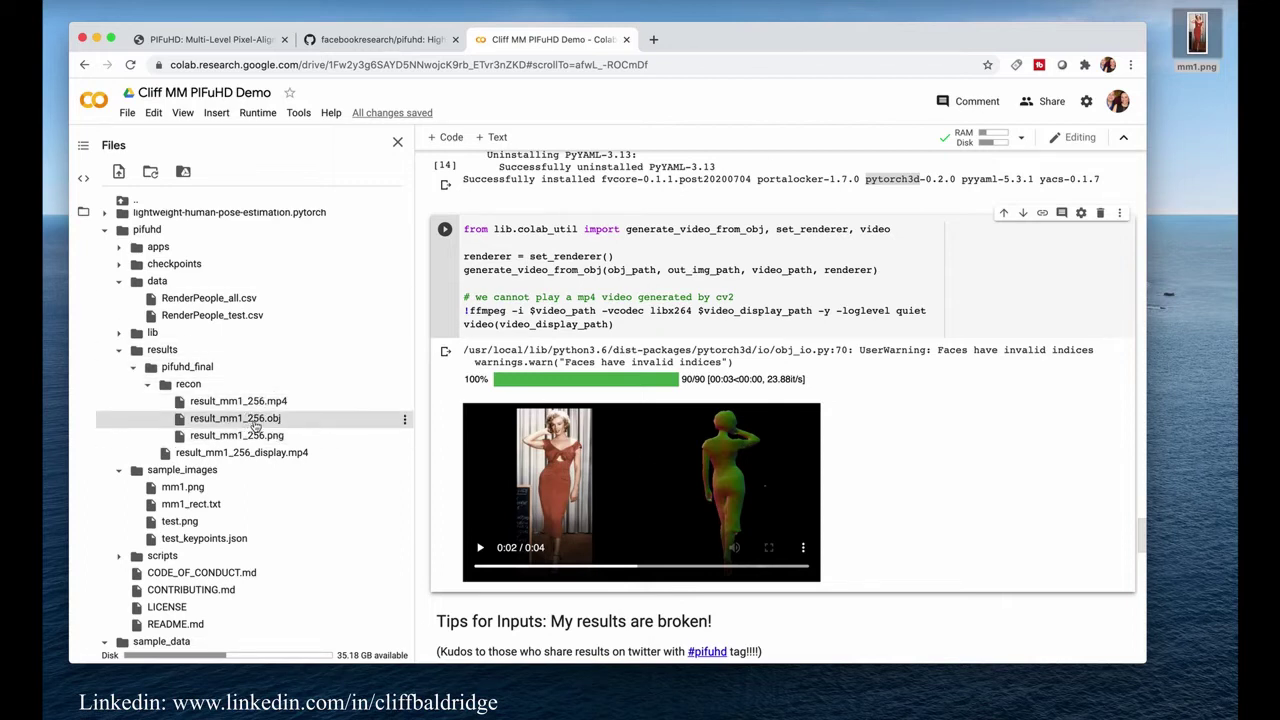
double_click(252, 437)
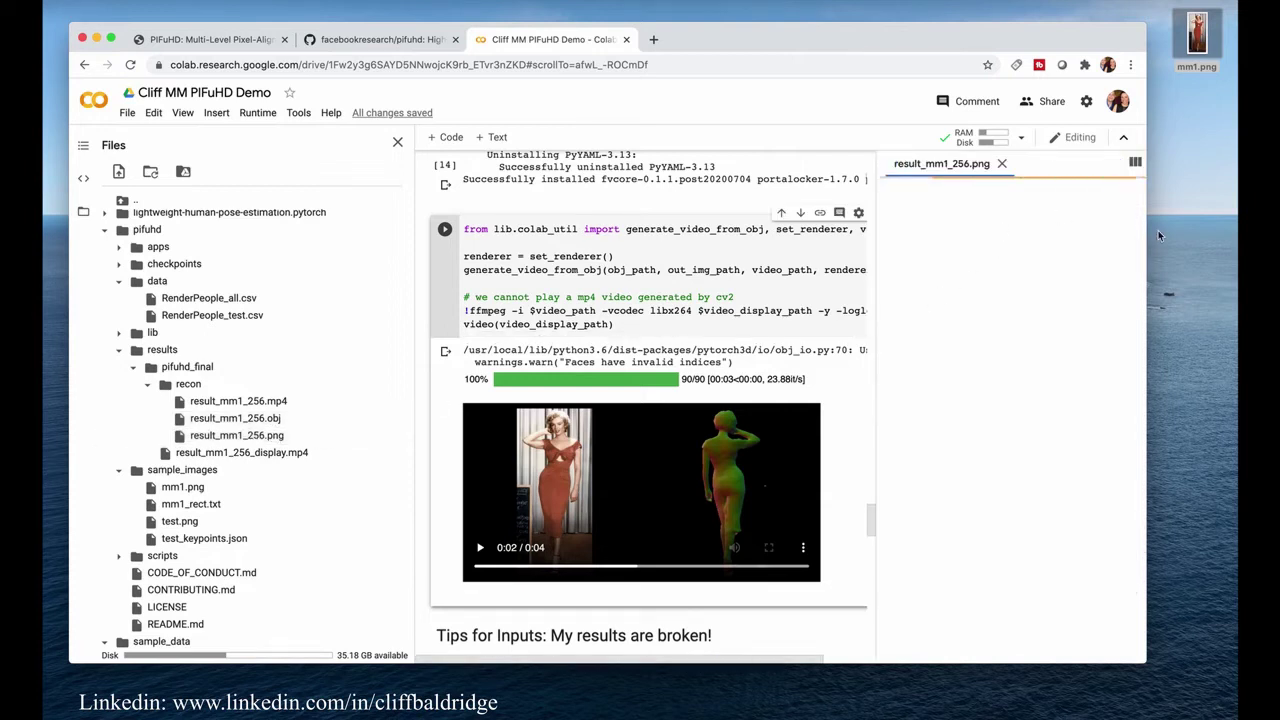
drag(1148, 236, 1222, 237)
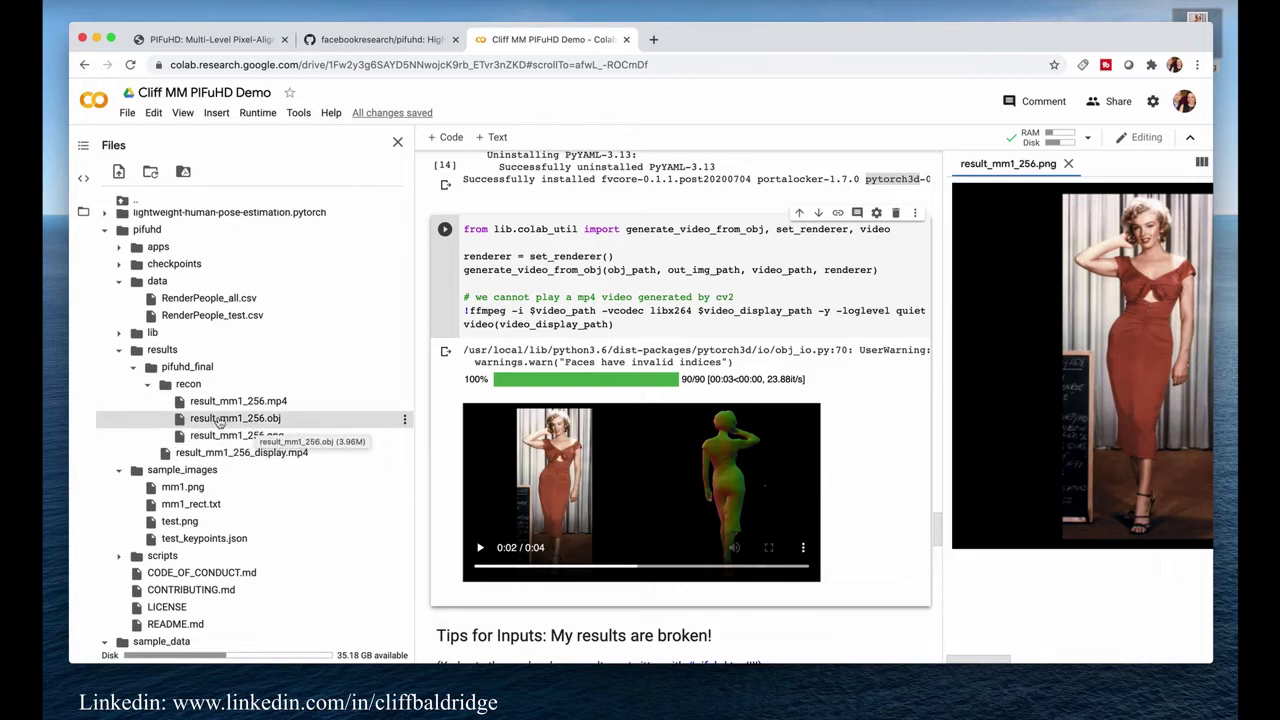
- Download result_mm1_256.obj and result_mm1_256.png from the recon folder
right_click(229, 420)
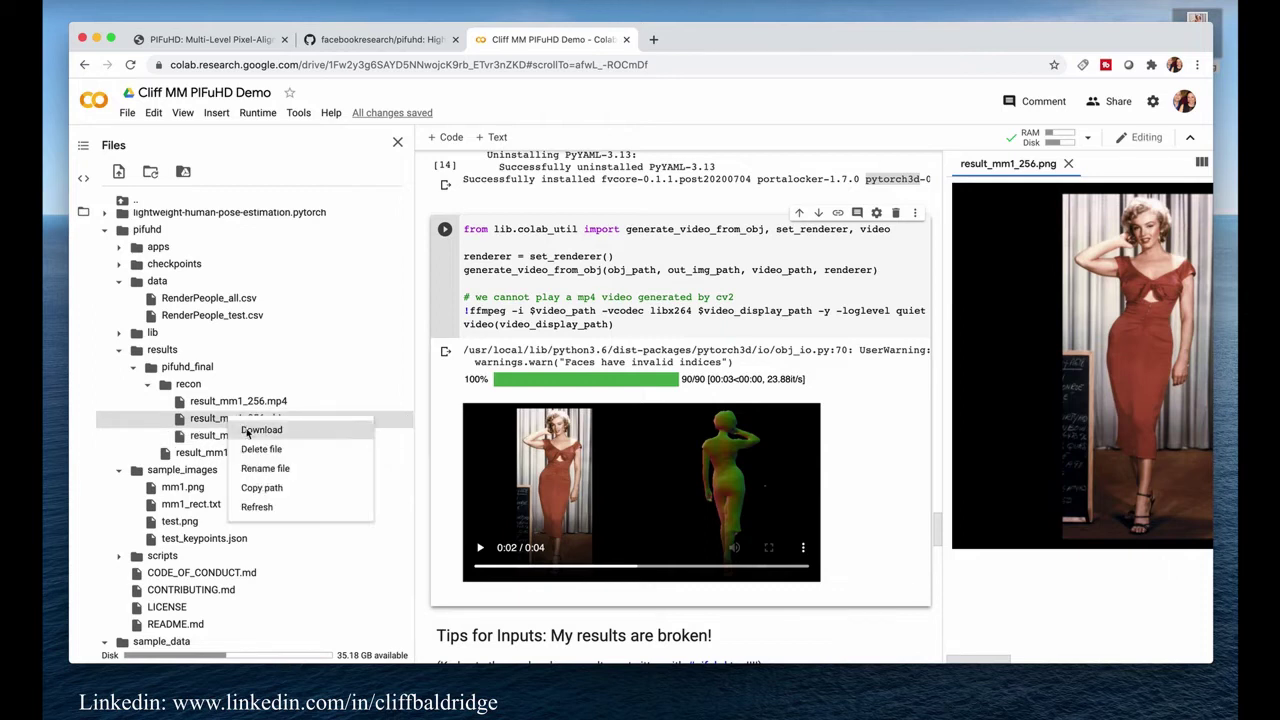
click(247, 430)
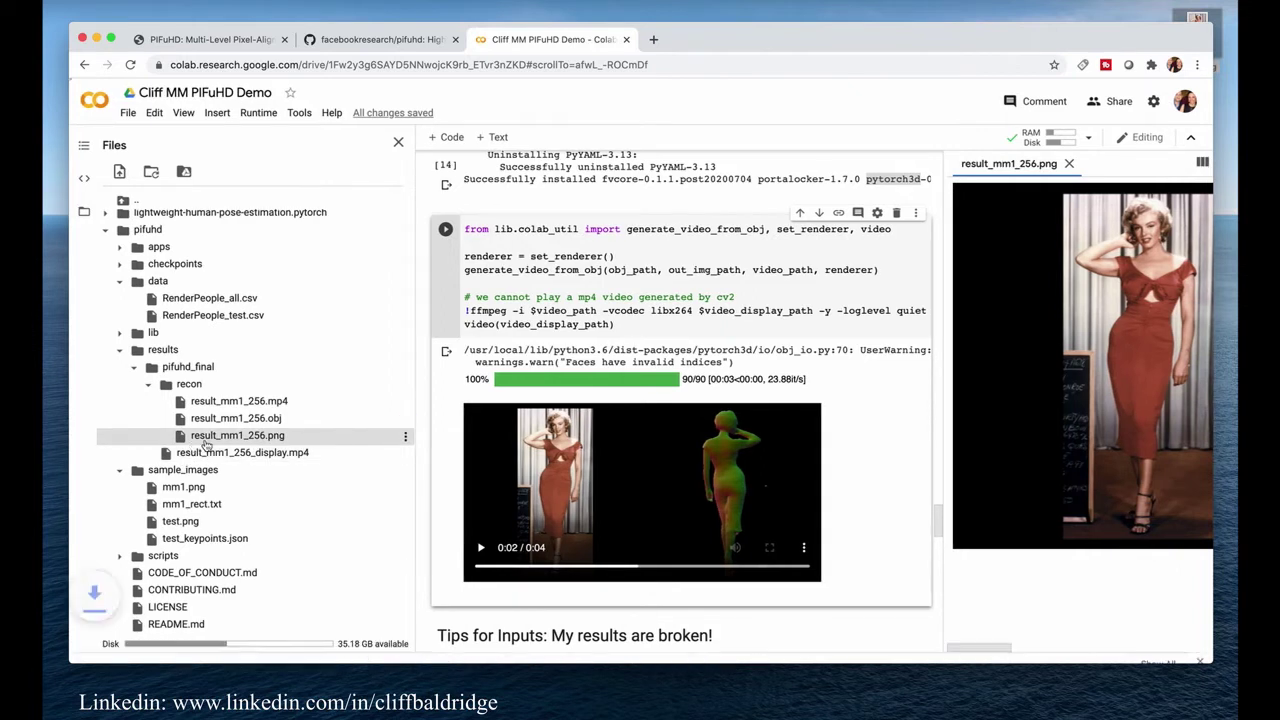
right_click(208, 446)
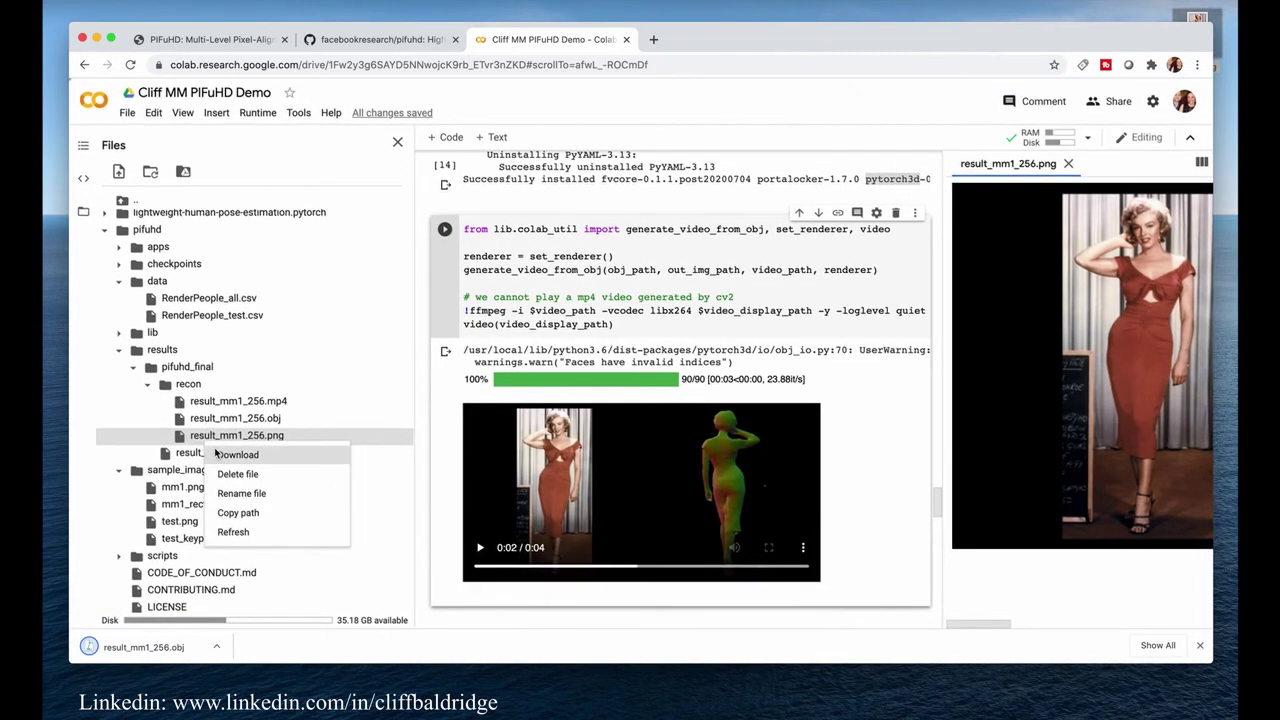
click(237, 455)
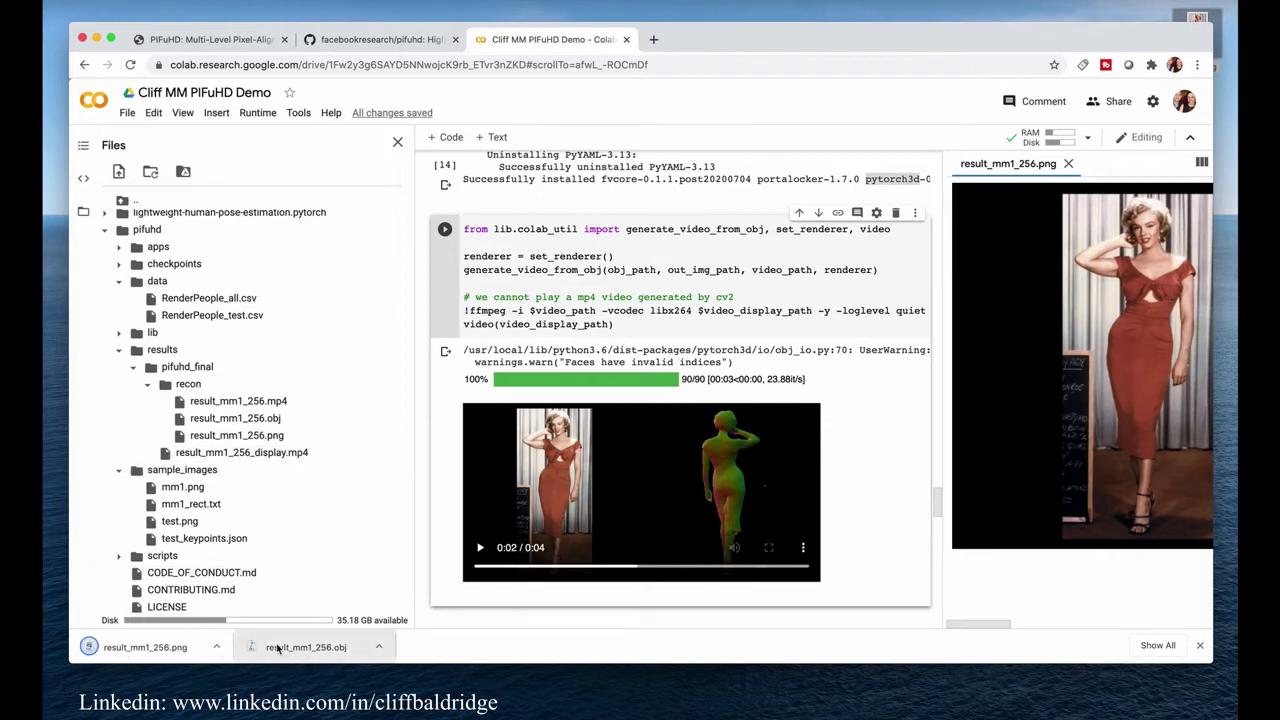
click(176, 648)
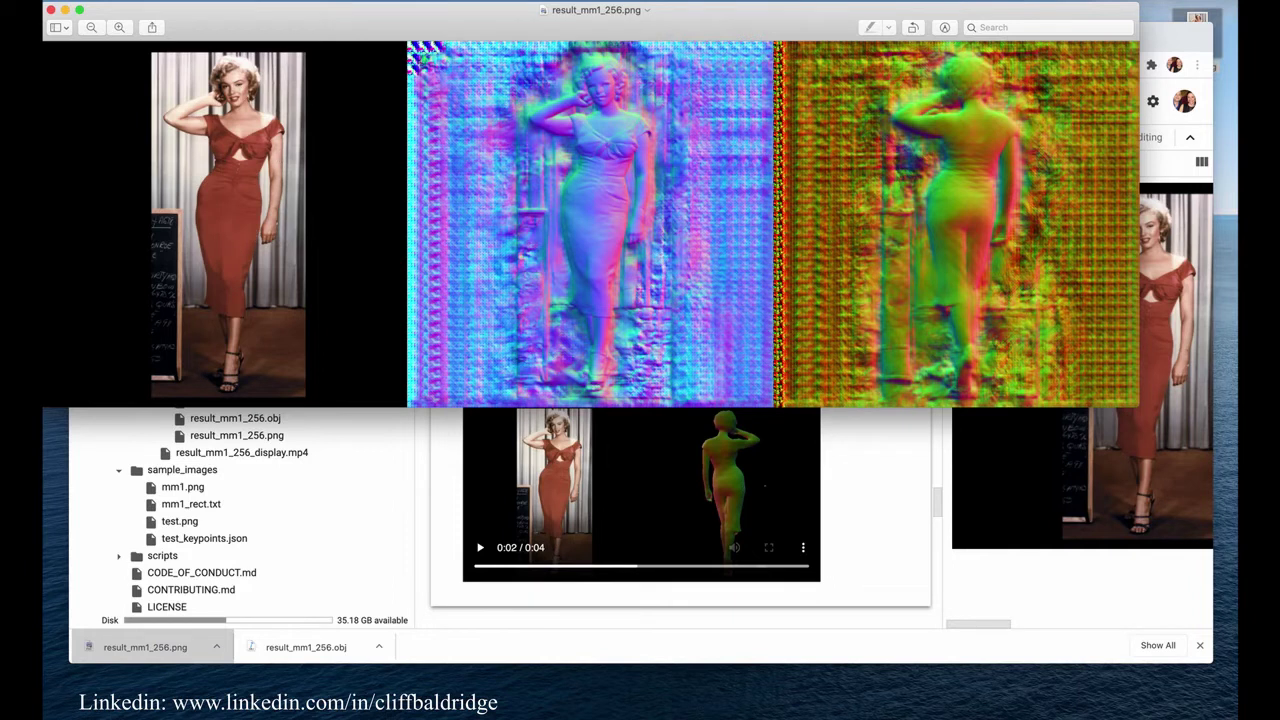
click(51, 9)
scroll(607, 344, down, 2)
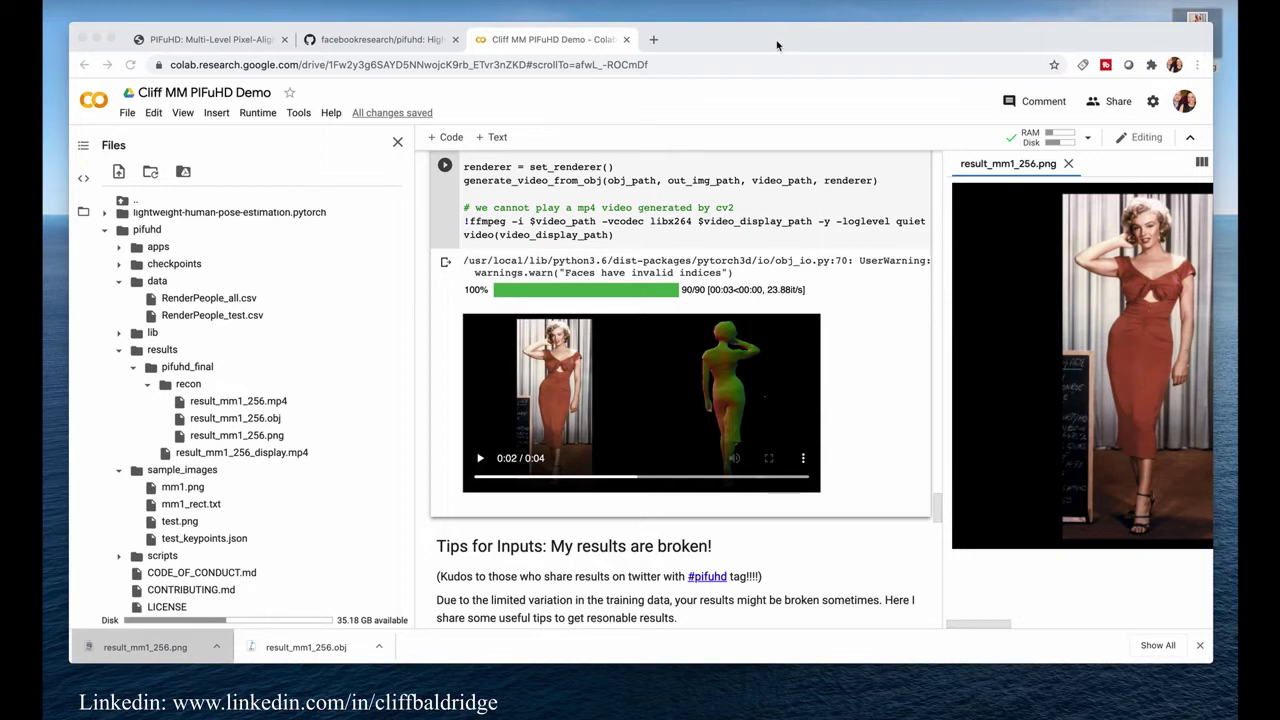
- Move the Chrome window up and shrink it from both top corners
drag(777, 45, 789, 27)
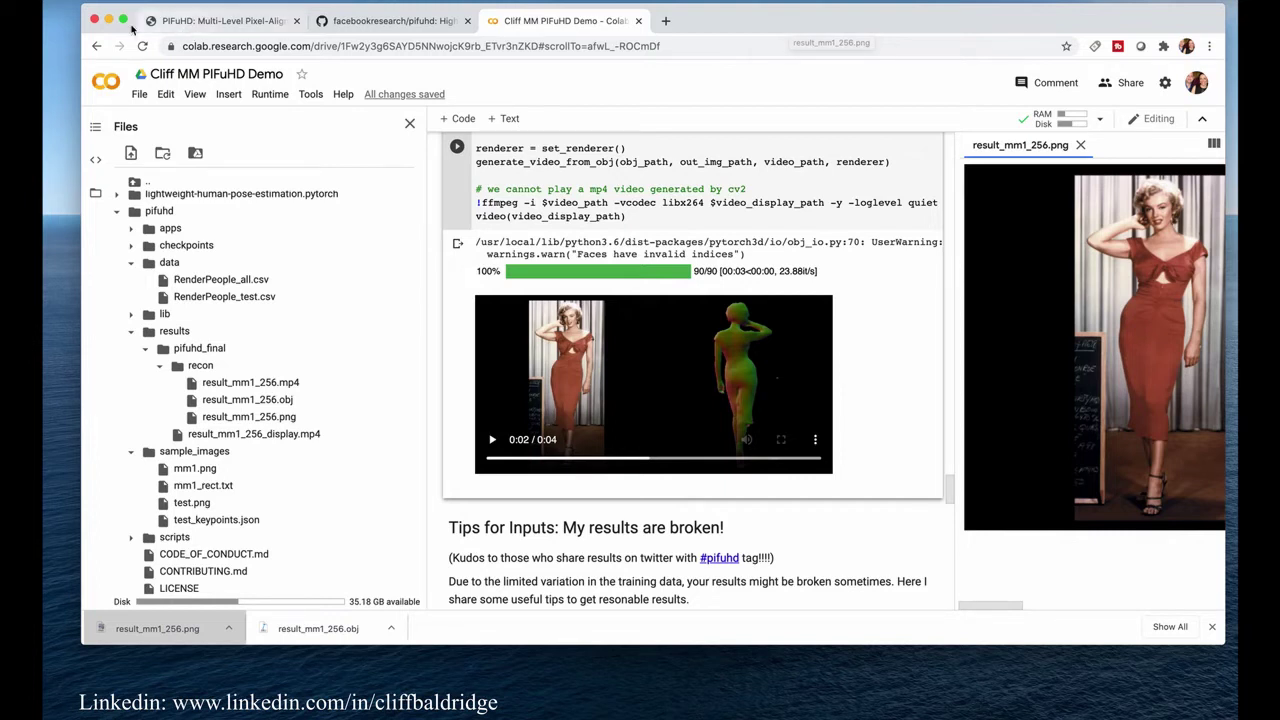
mouse_move(81, 5)
mouse_down()
mouse_move(137, 10)
mouse_move(65, 9)
mouse_up()
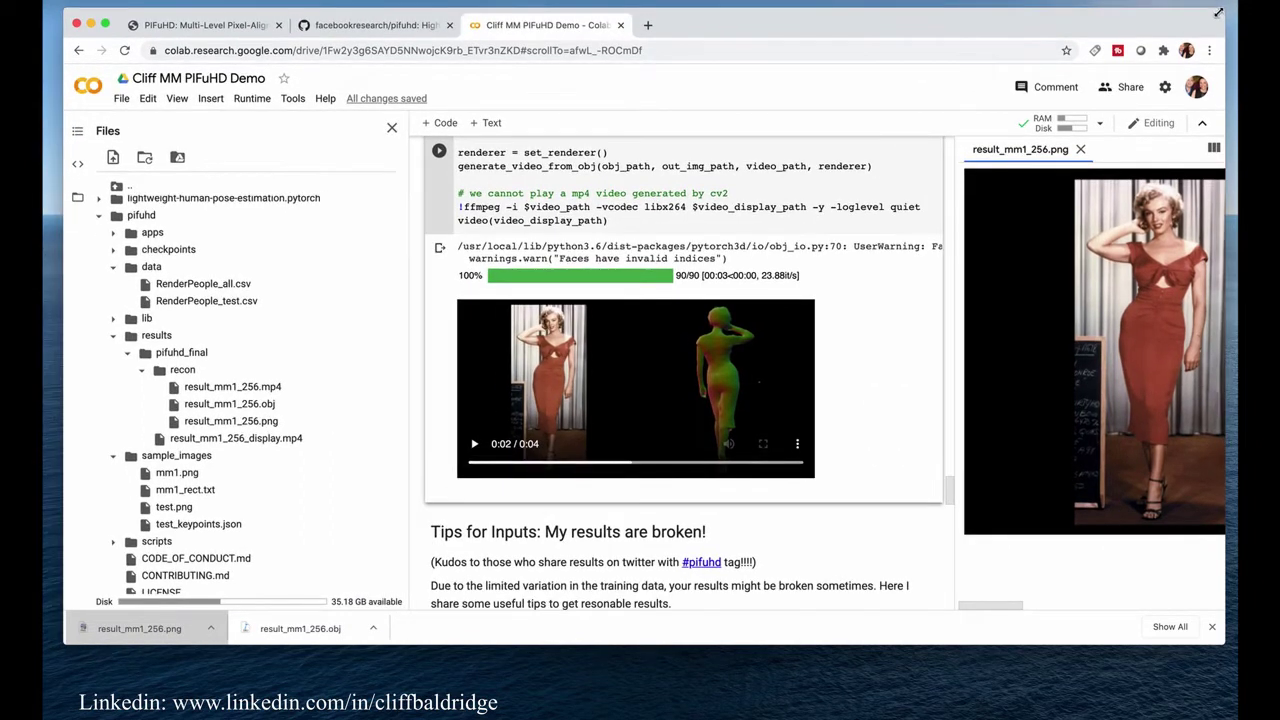
drag(1222, 6, 1106, 20)
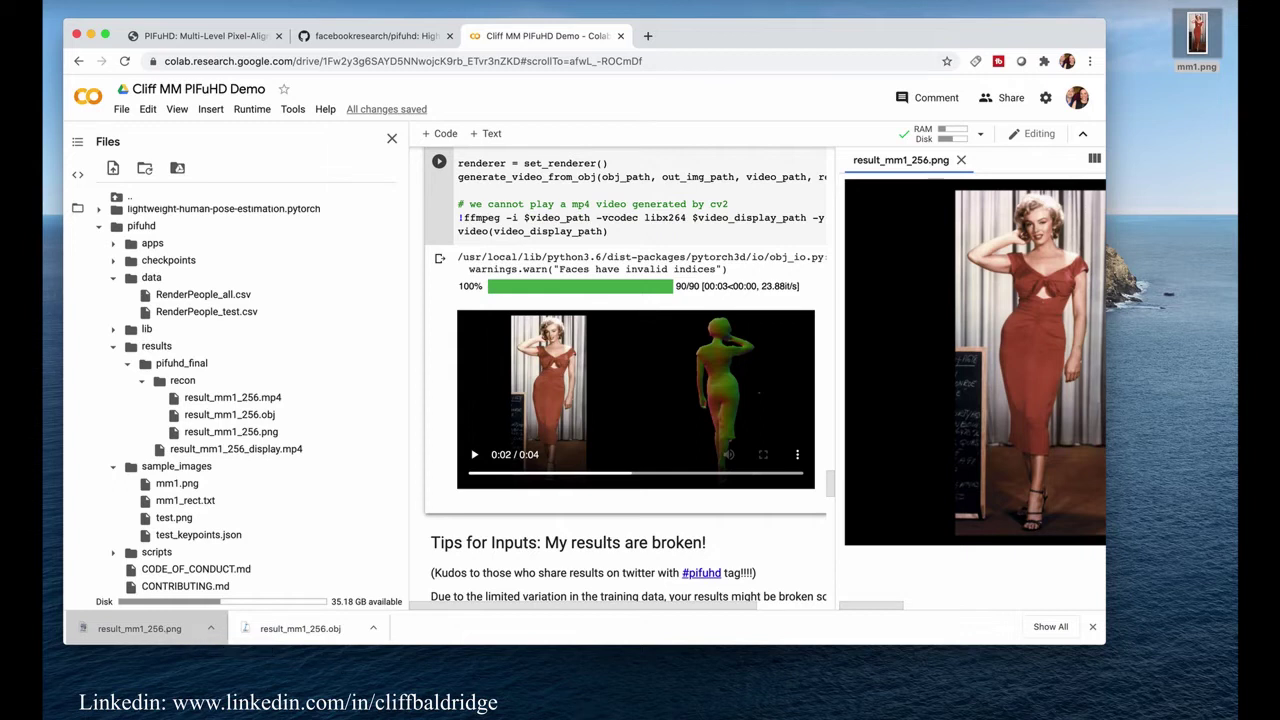
- Launch Blender, dismiss the splash screen and delete the default cube
mouse_move(608, 712)
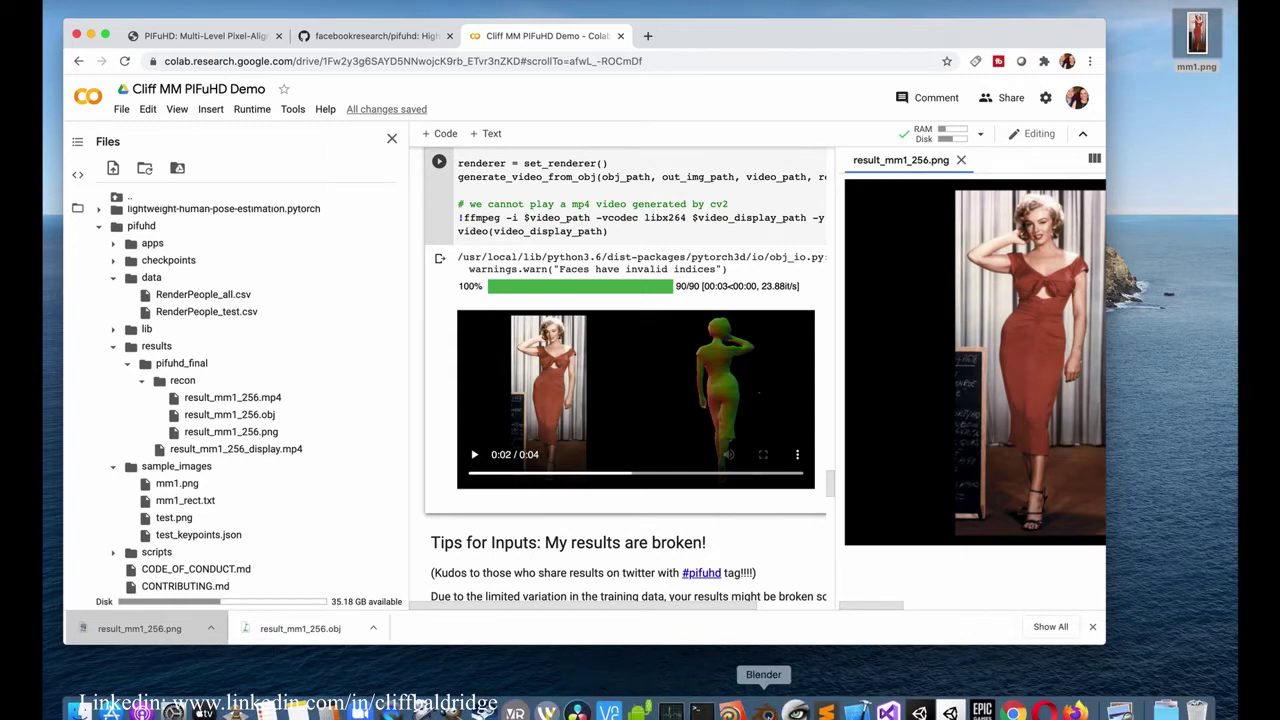
click(764, 710)
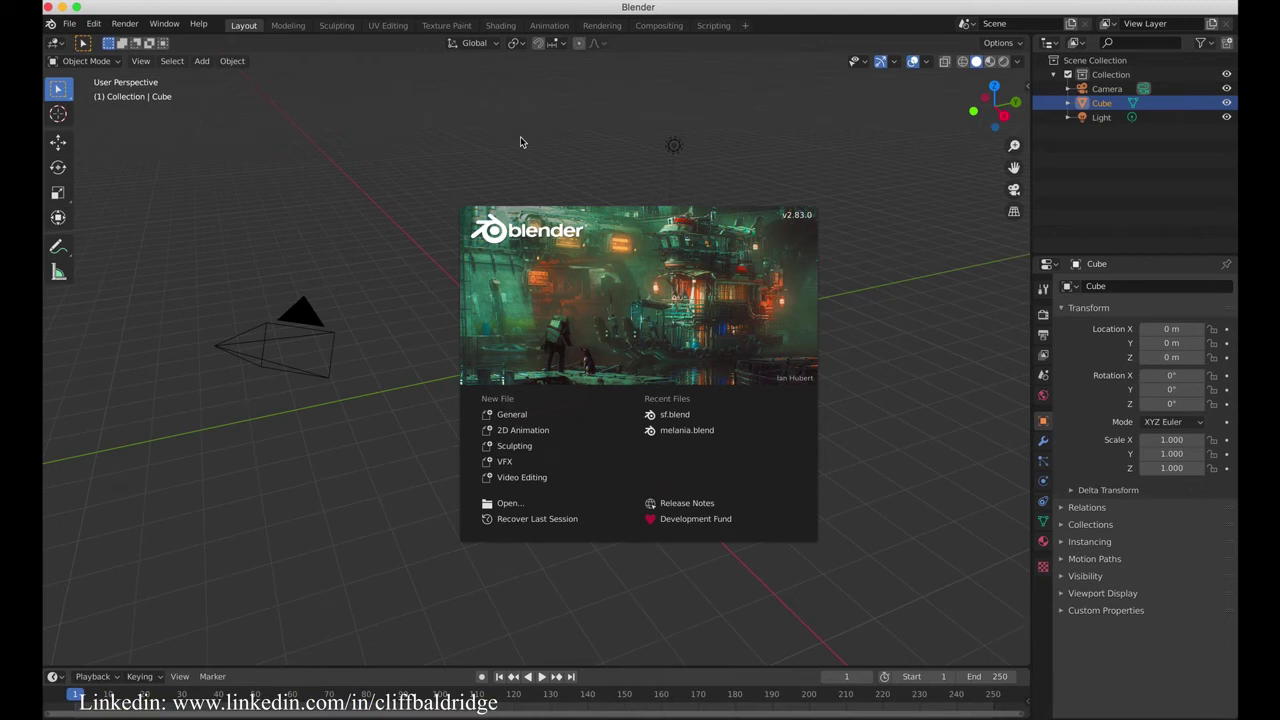
click(520, 142)
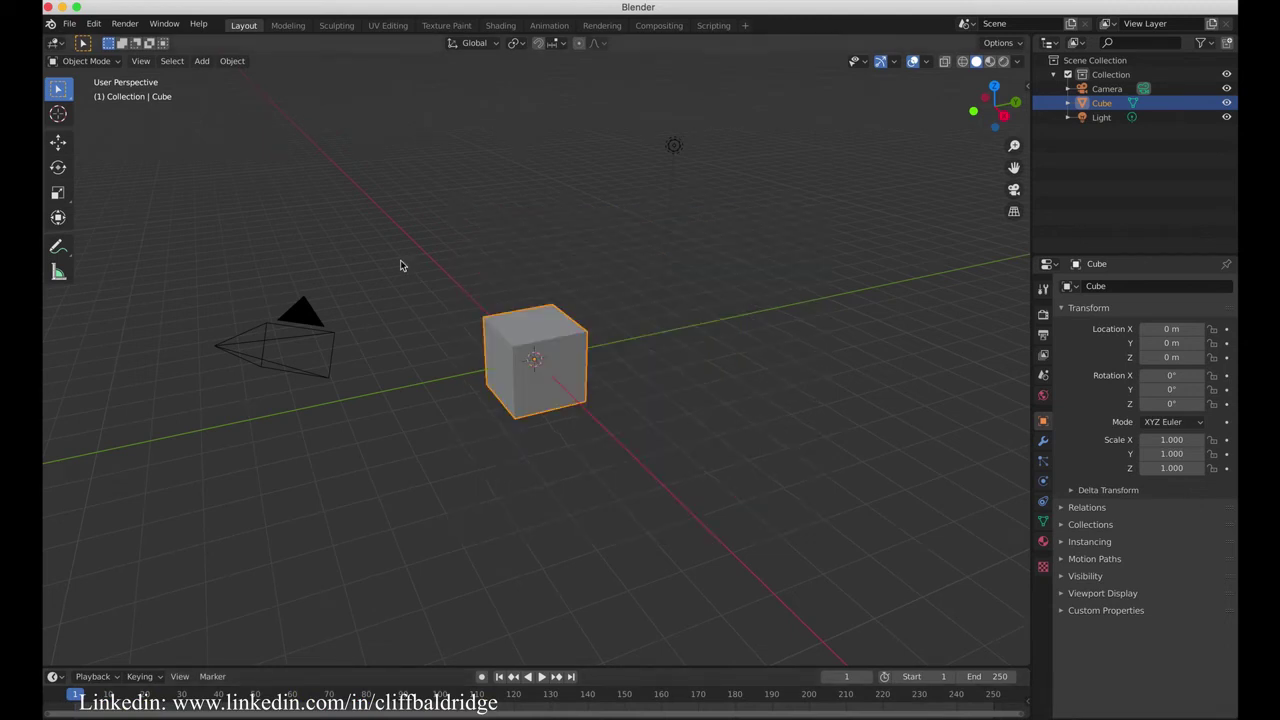
drag(400, 265, 703, 466)
key(Delete)
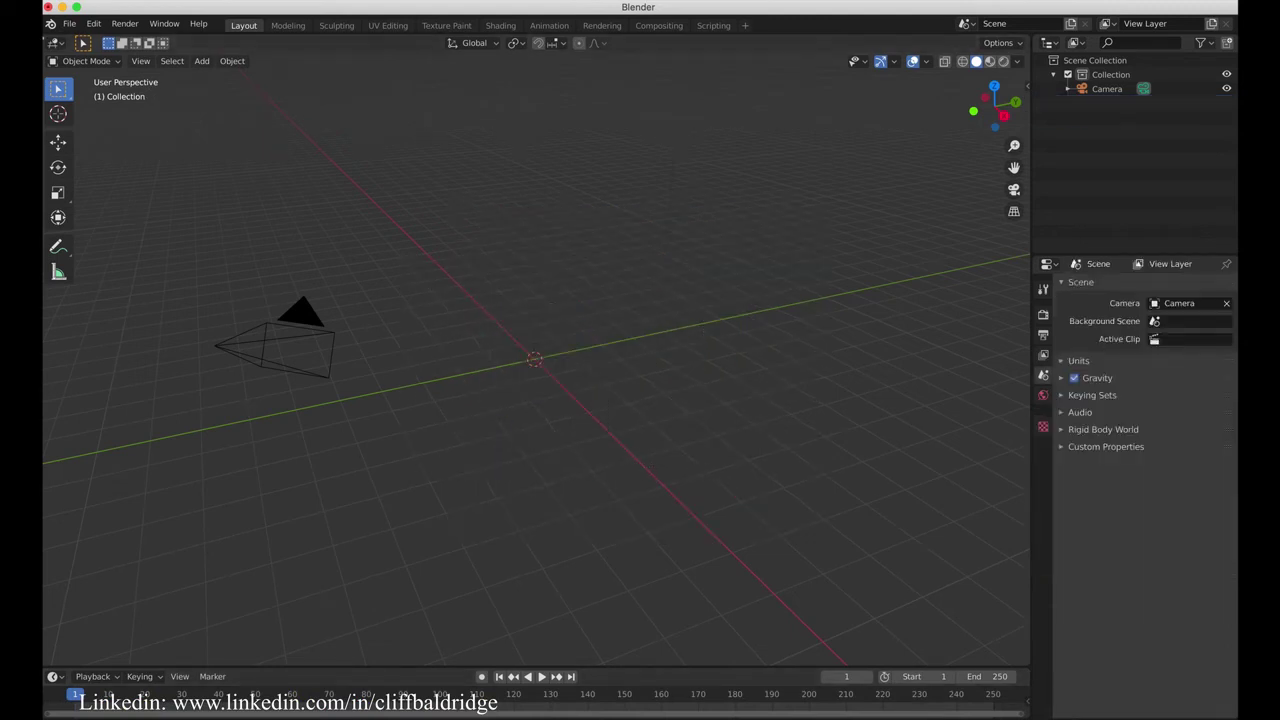
- Import result_mm1_256.obj from the Desktop as a Wavefront OBJ mesh
click(76, 7)
click(116, 36)
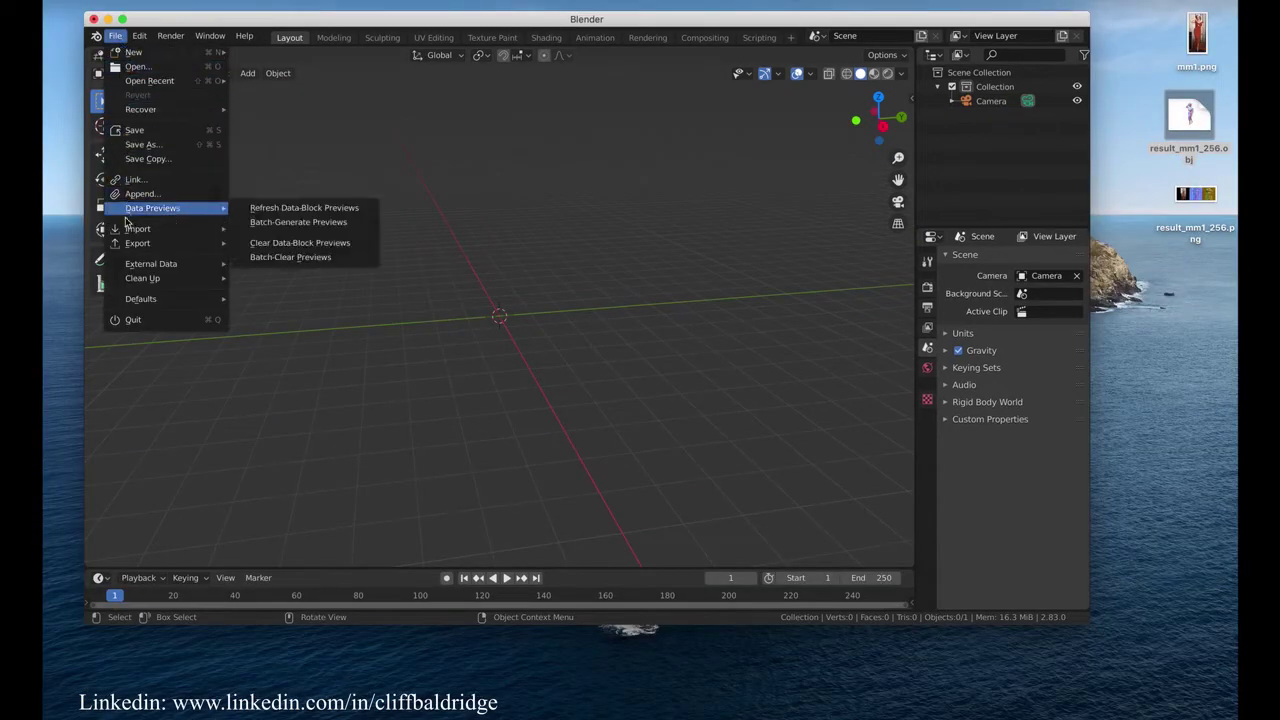
mouse_move(130, 230)
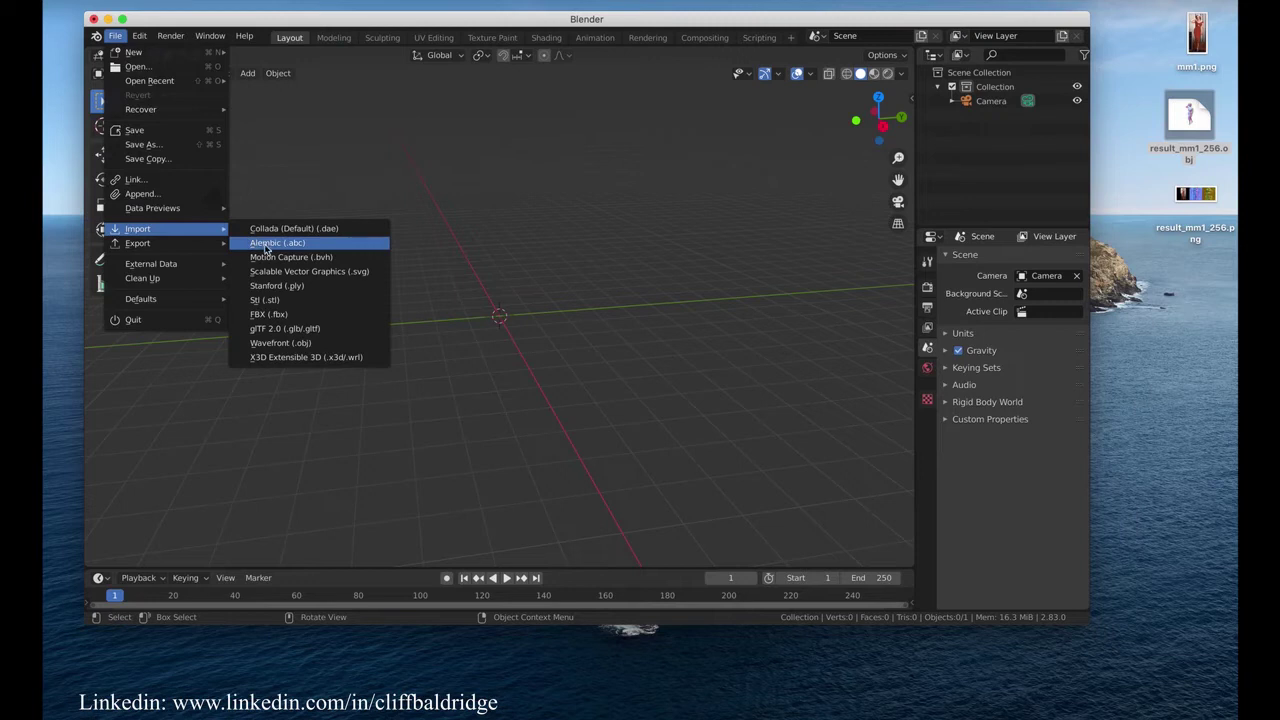
click(276, 343)
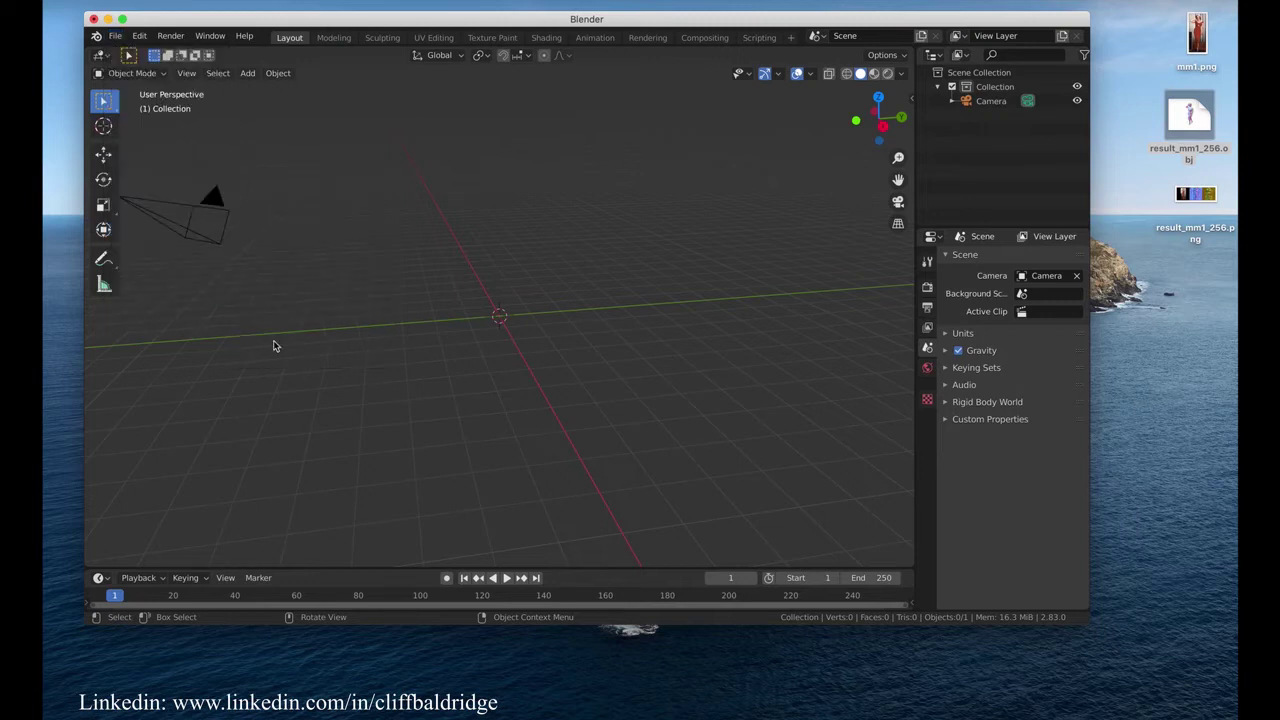
click(420, 169)
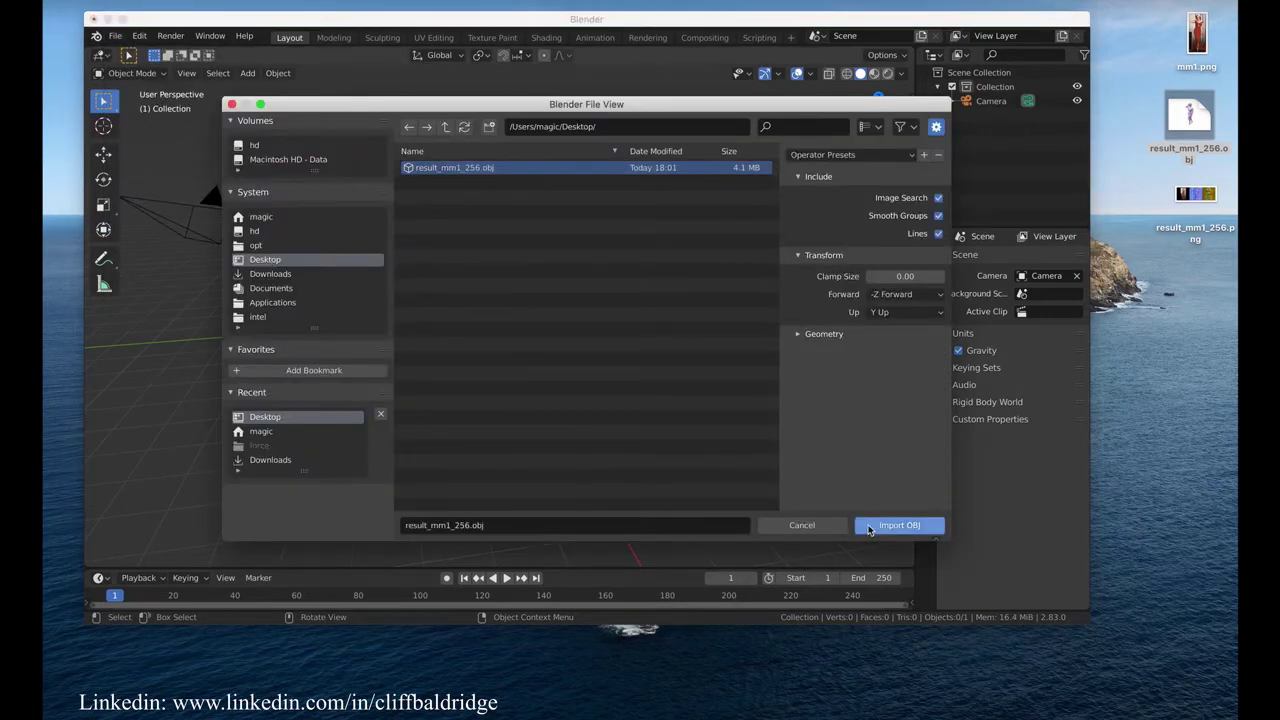
click(868, 526)
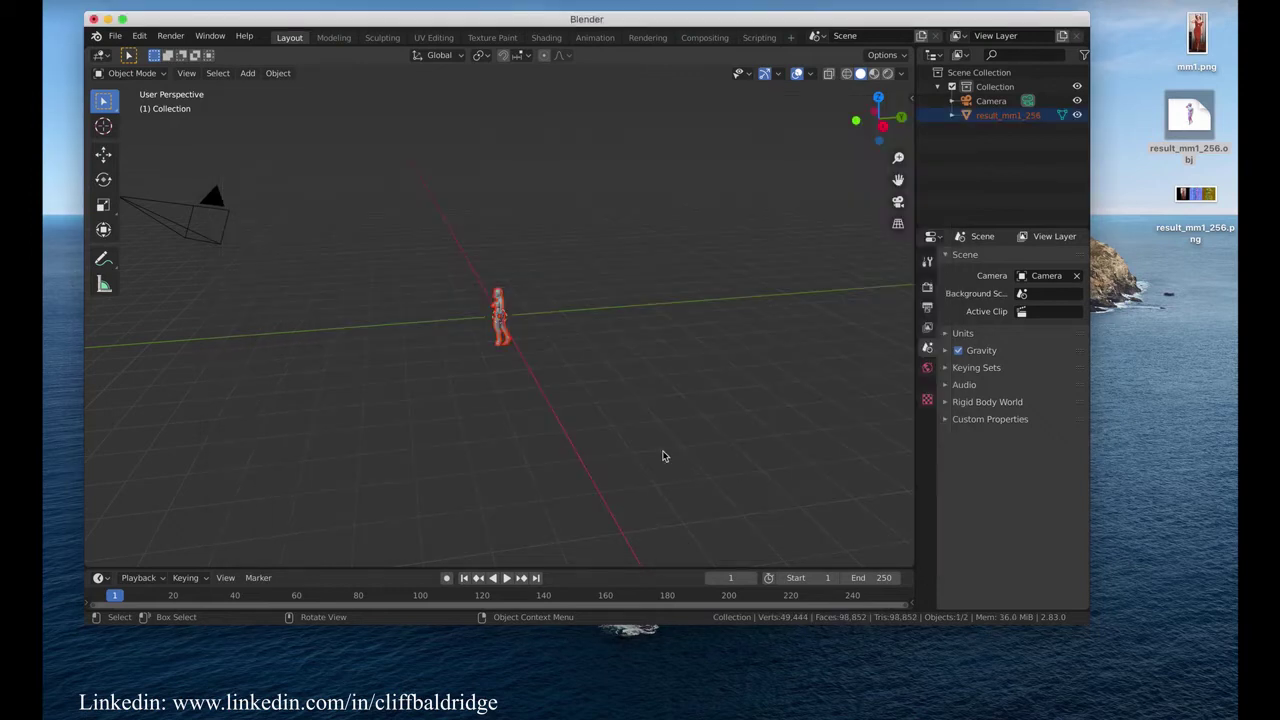
mouse_move(503, 335)
middle_down()
mouse_move(457, 331)
mouse_move(437, 356)
mouse_move(445, 338)
middle_up()
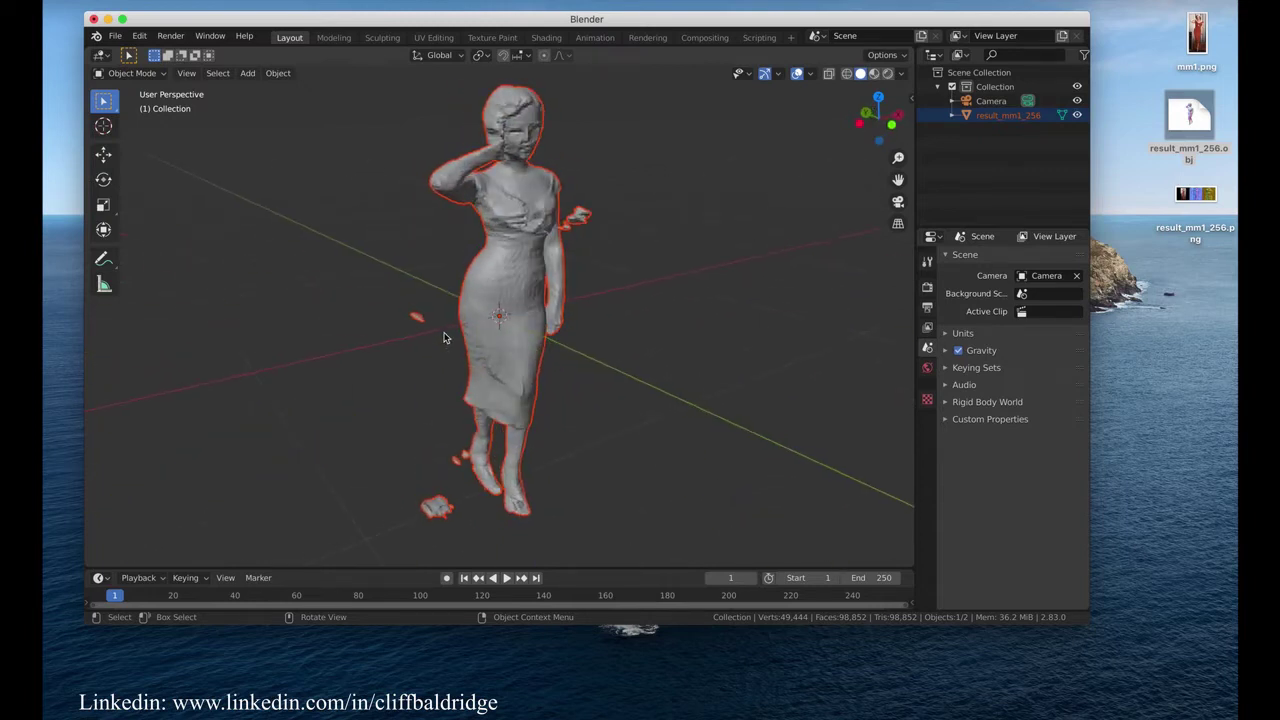
- Back in the Layout workspace, make the imported result_mm1_256 figure the active object
click(152, 74)
click(152, 74)
click(433, 37)
click(288, 38)
click(402, 224)
click(528, 192)
- In Edit Mode, delete the two stray fragments beside the figure, leaving 47,235 vertices
click(132, 73)
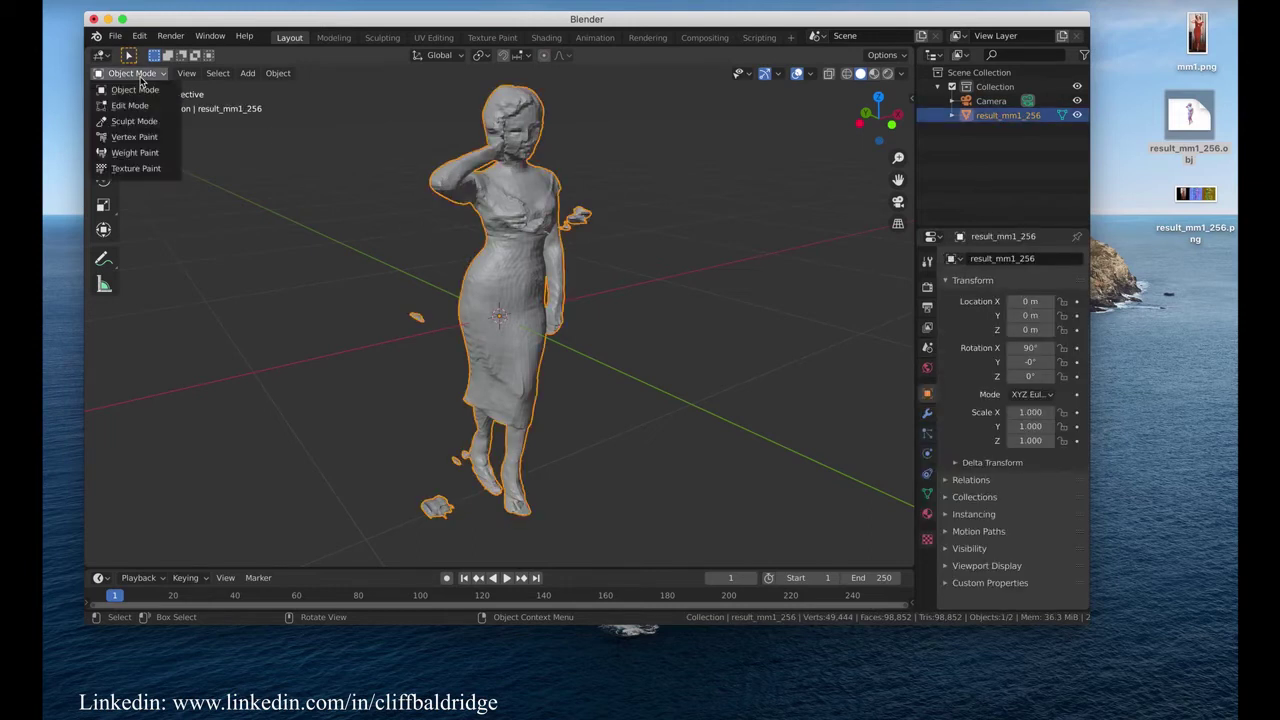
click(135, 107)
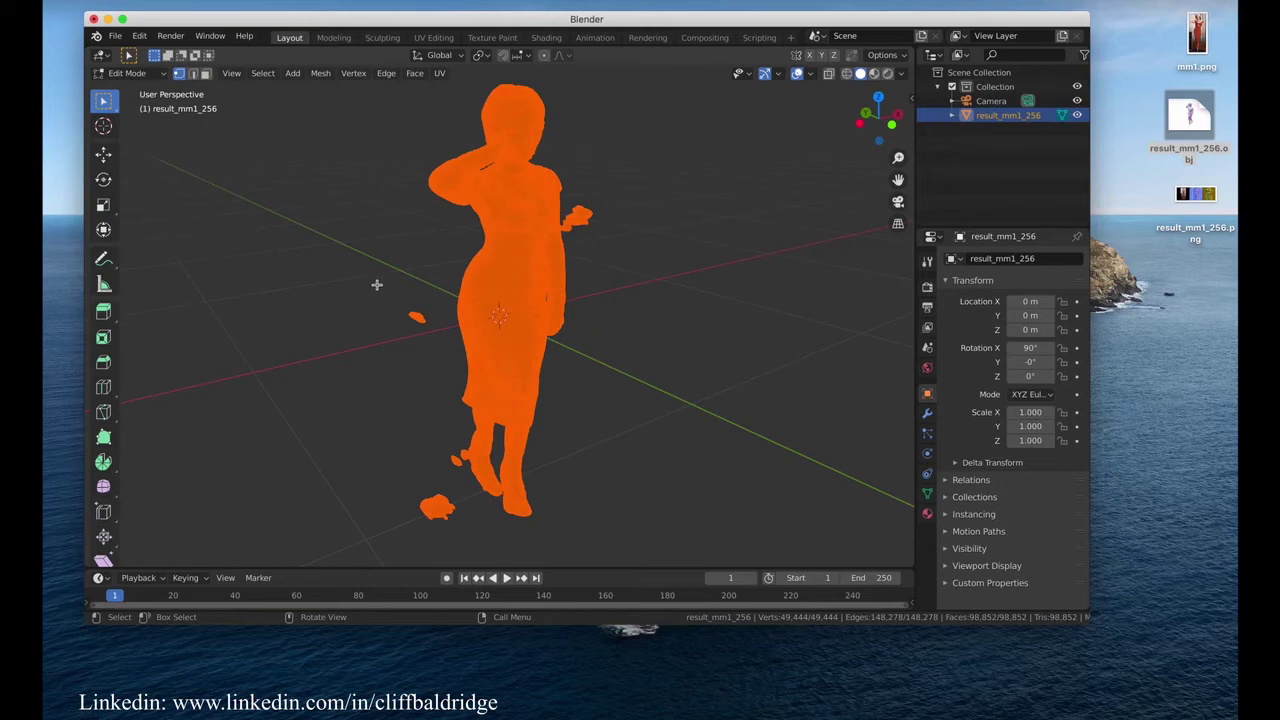
click(403, 300)
right_click(403, 300)
click(431, 612)
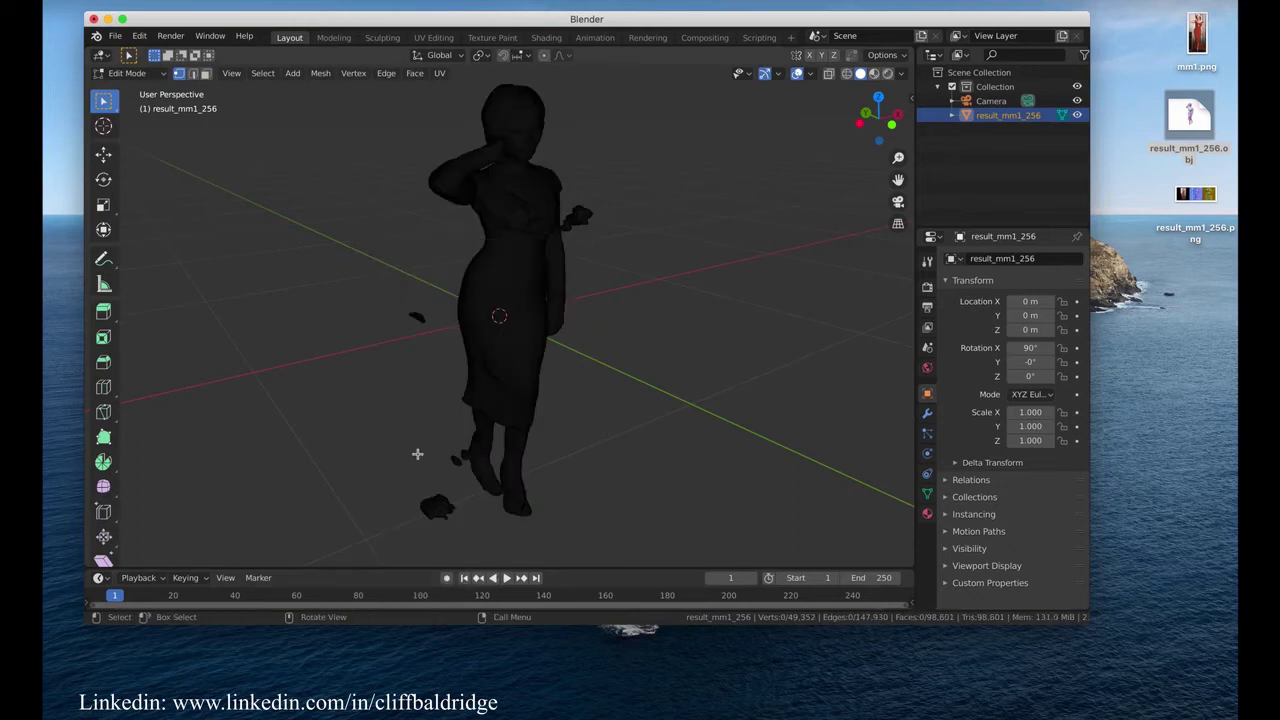
middle_drag(403, 343, 391, 336)
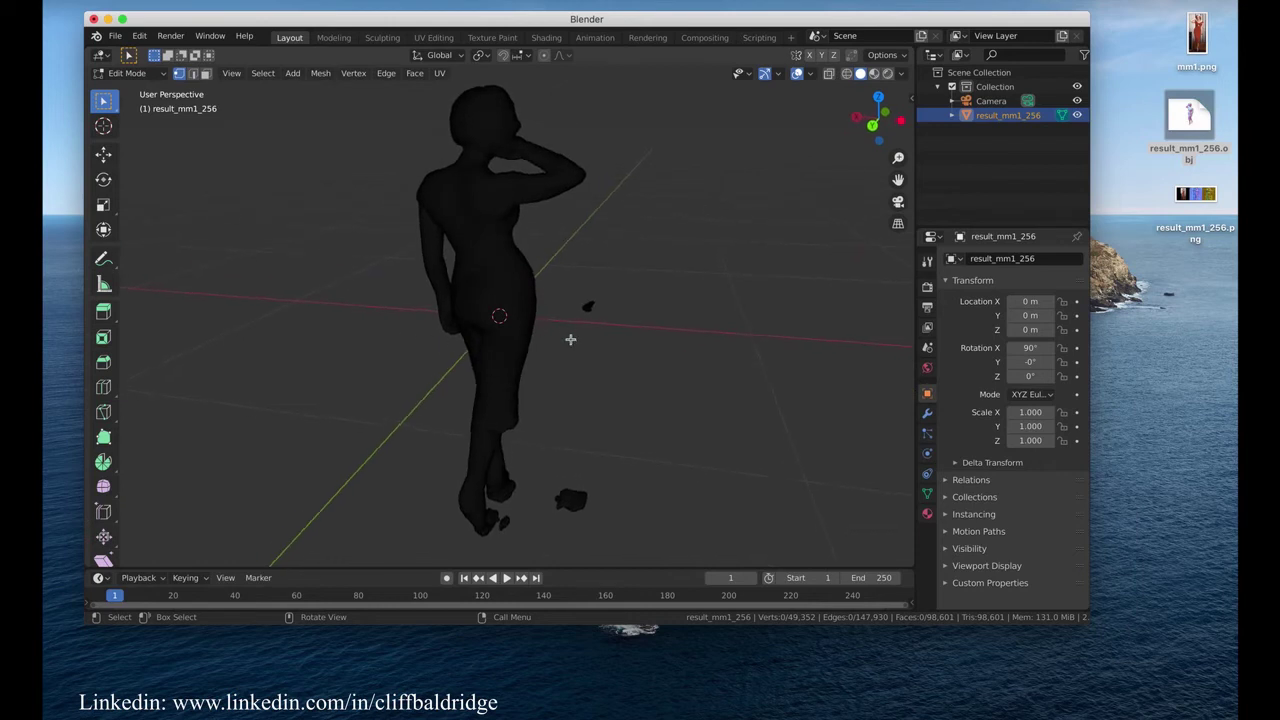
drag(551, 286, 628, 552)
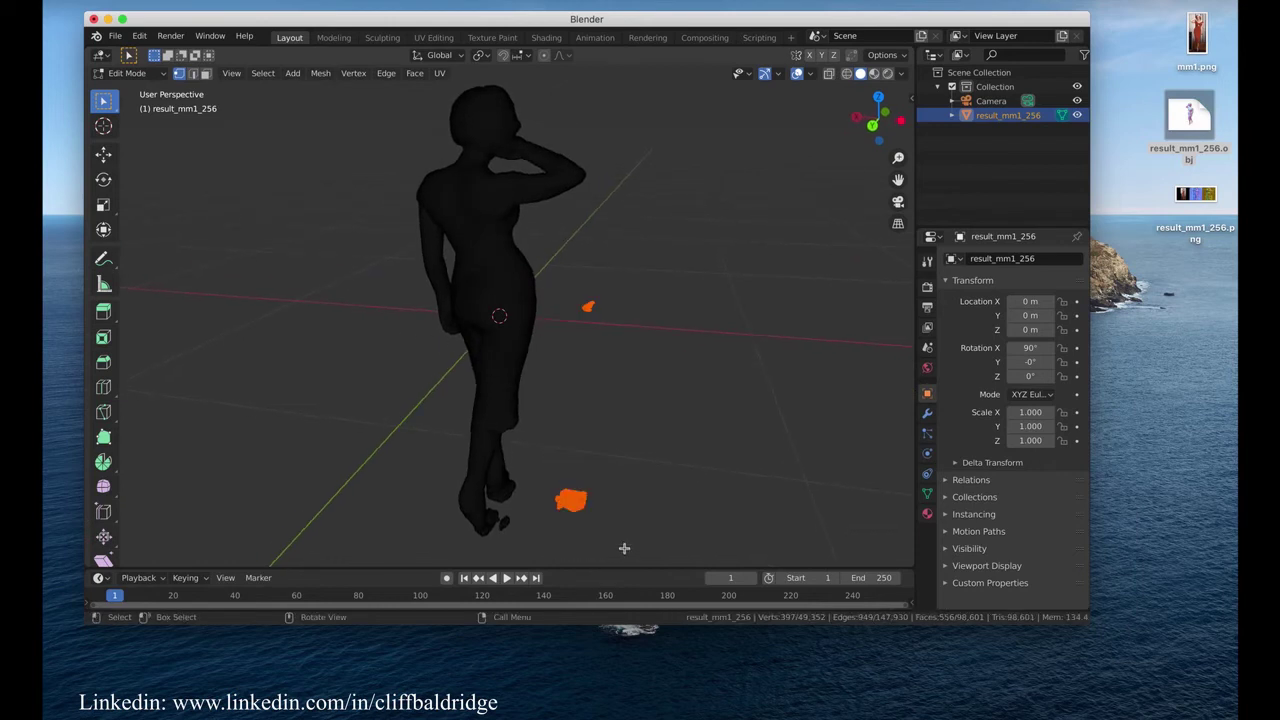
key(x)
click(409, 249)
key(Tab)
middle_drag(409, 249, 409, 249)
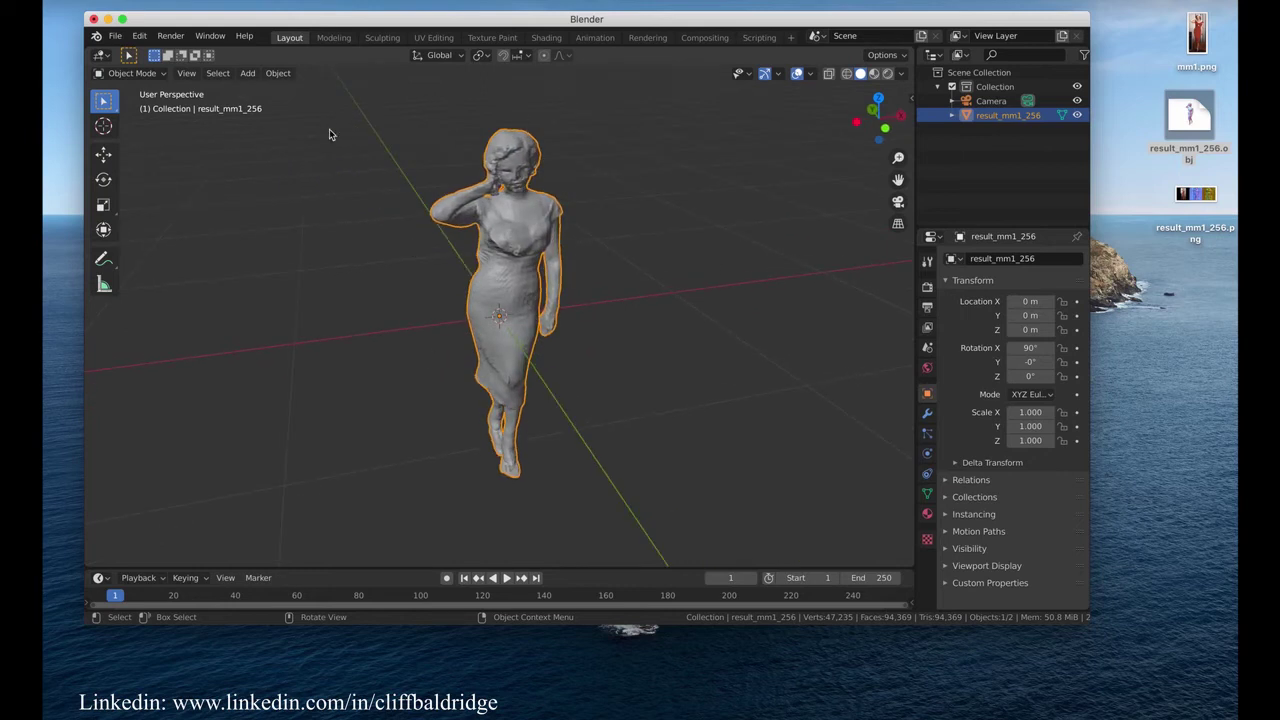
- Deselect the figure and orbit the viewport to inspect the cleaned mesh
click(131, 73)
click(364, 239)
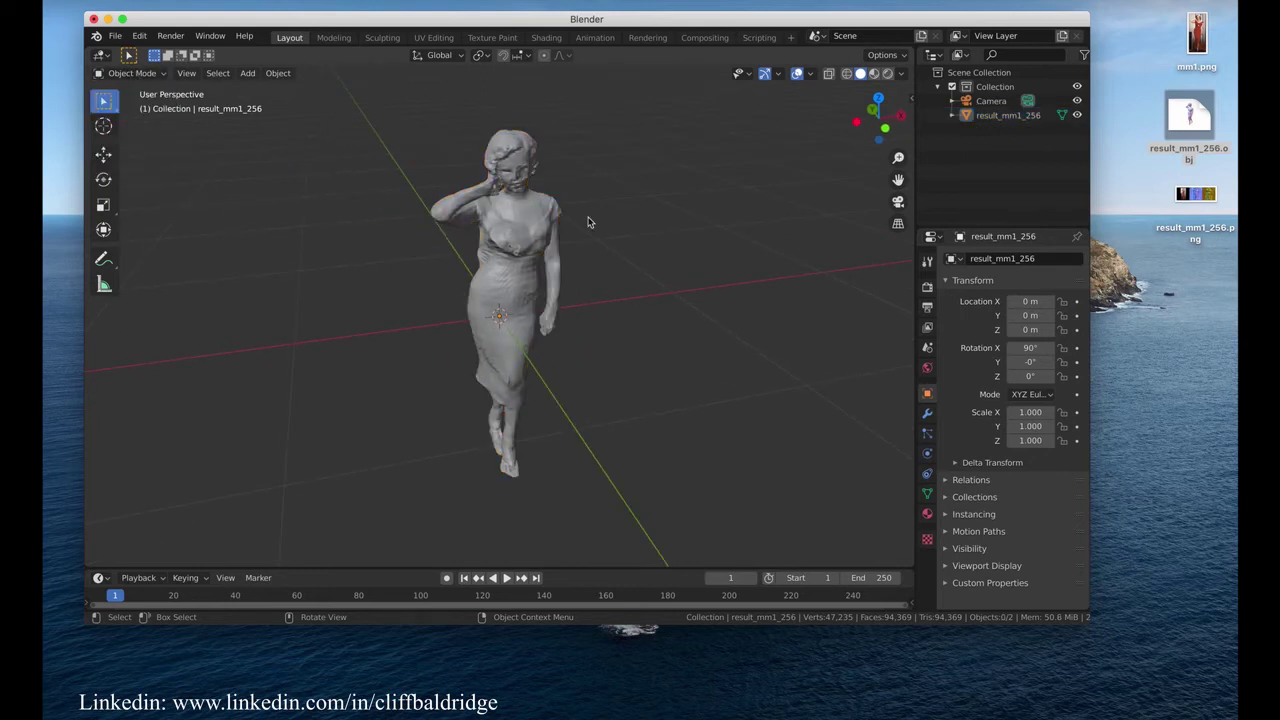
middle_drag(489, 258, 516, 278)
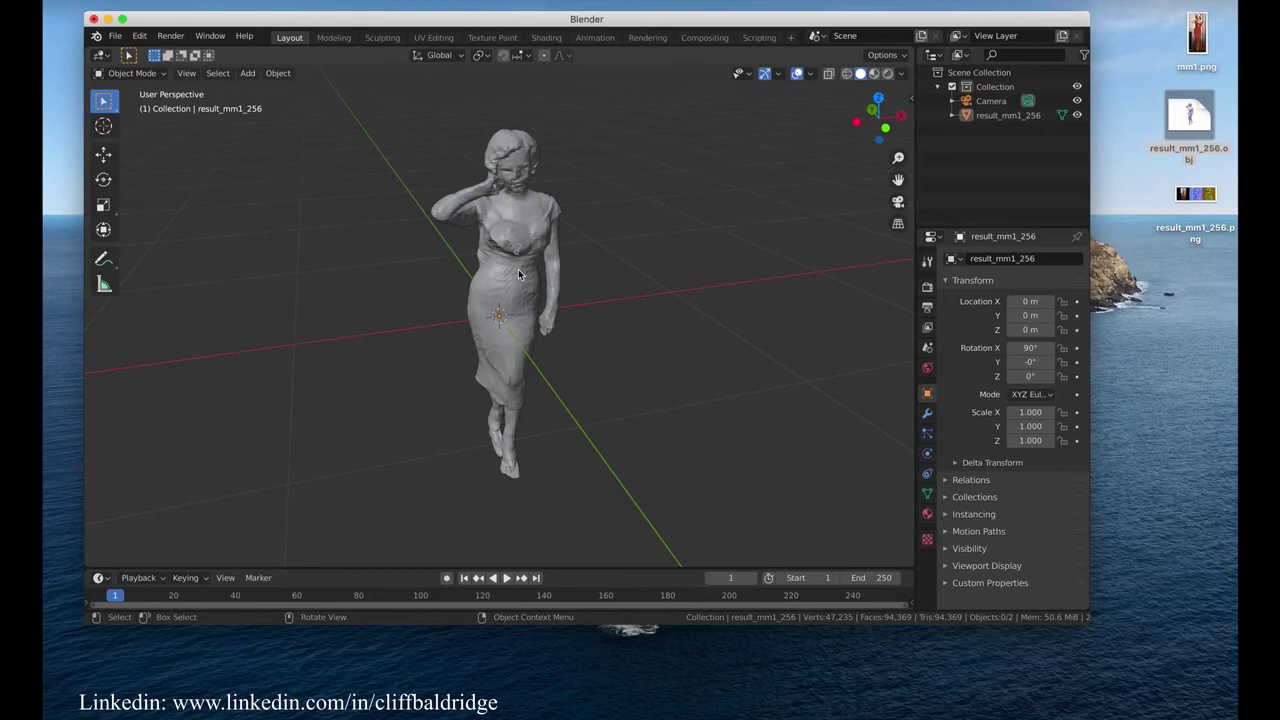
mouse_move(524, 270)
middle_down()
mouse_move(556, 274)
mouse_move(523, 269)
middle_up()
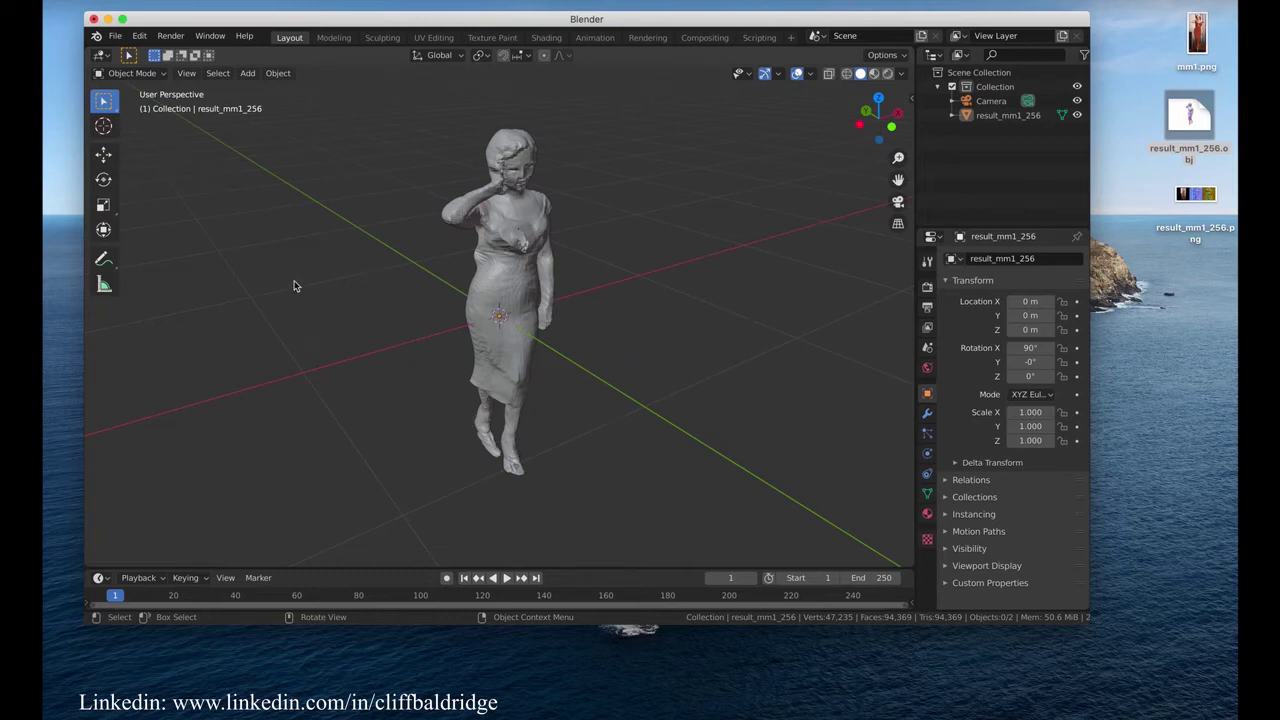
middle_drag(293, 285, 305, 290)
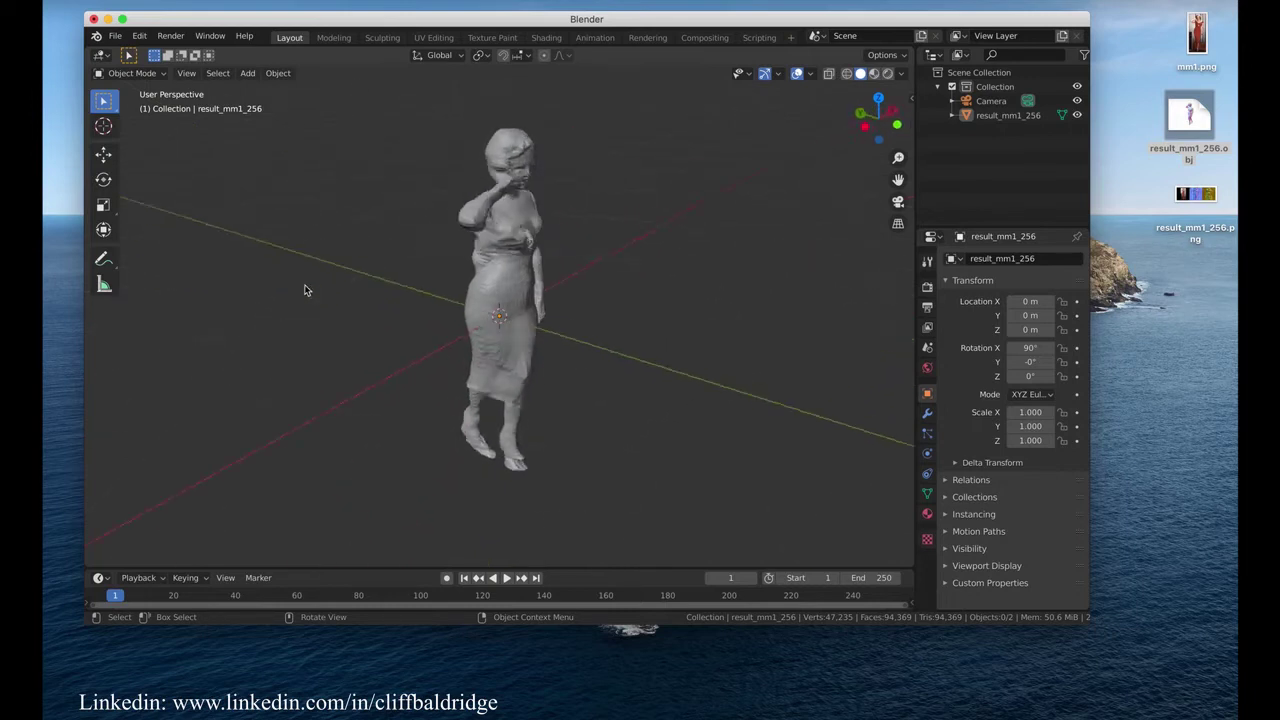
scroll(306, 288, right, 15)
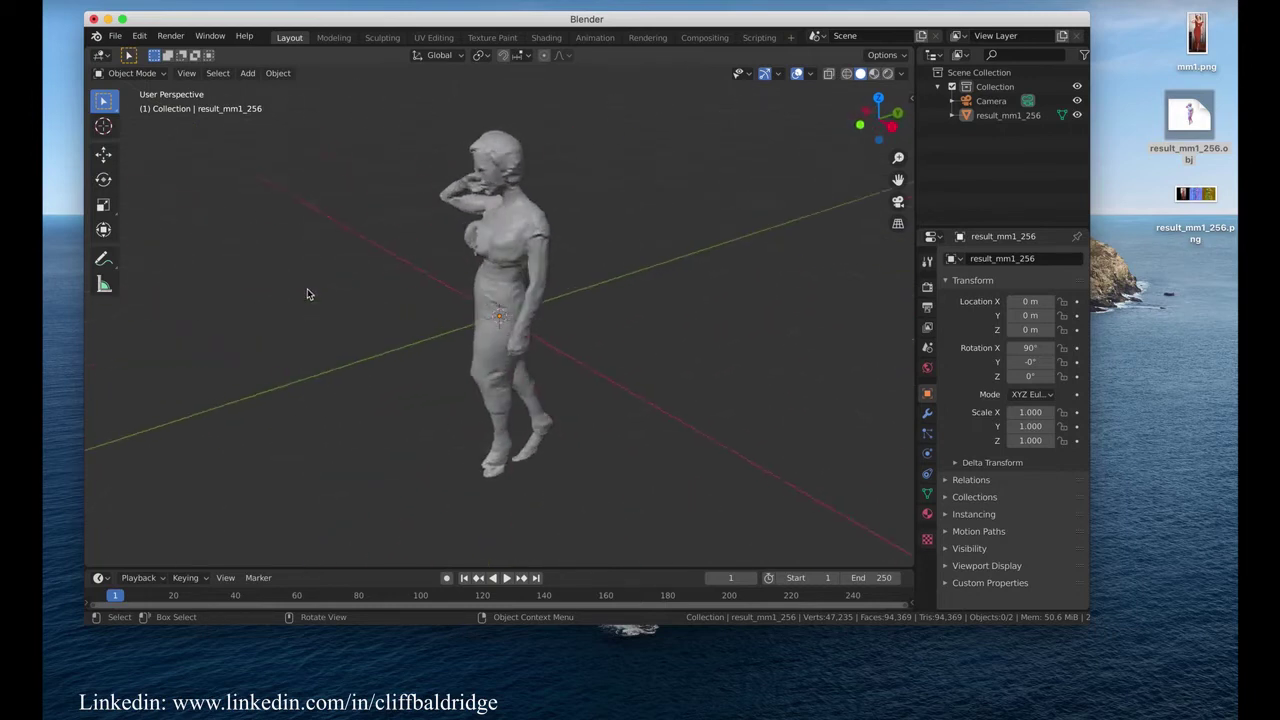
scroll(307, 289, right, 15)
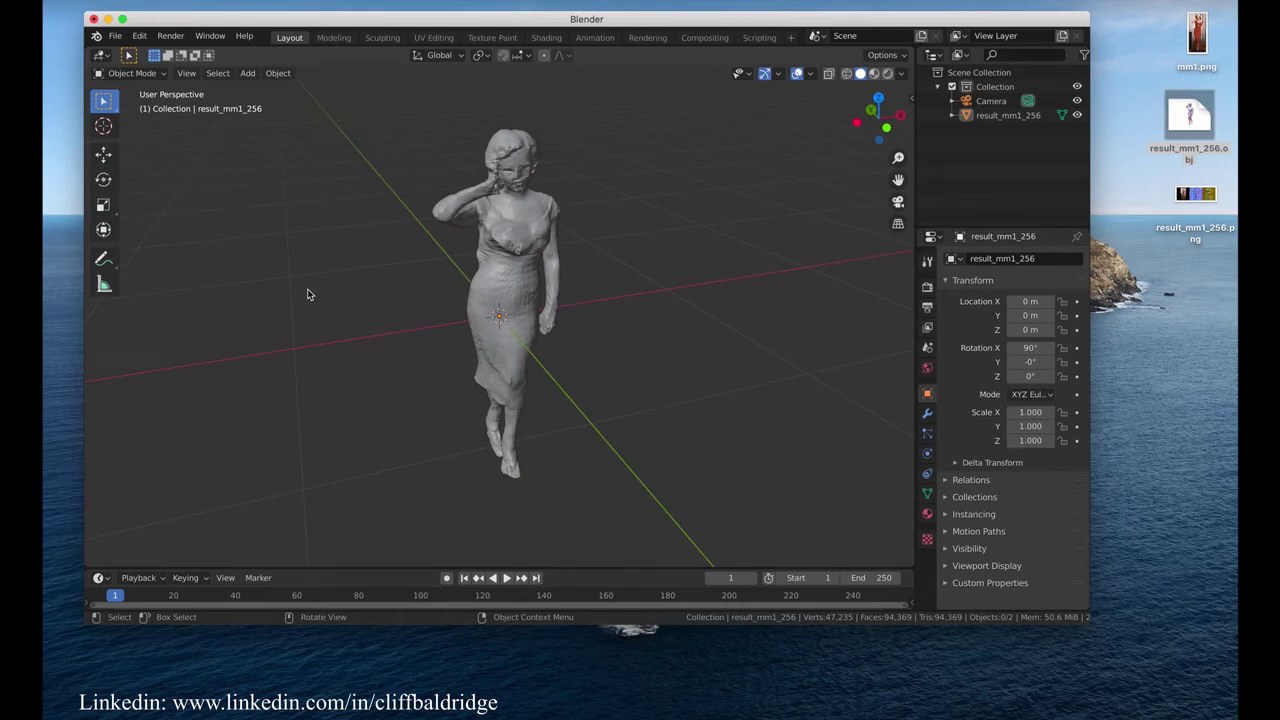
scroll(307, 288, right, 5)
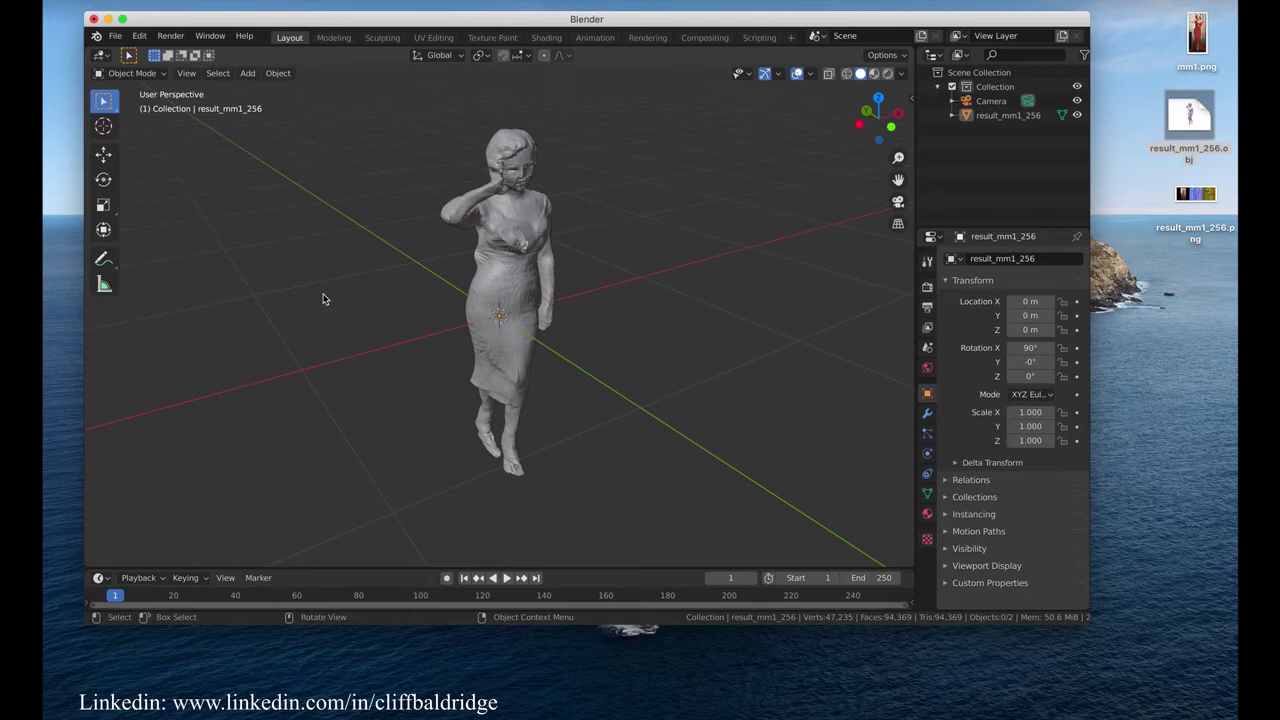
scroll(429, 332, right, 10)
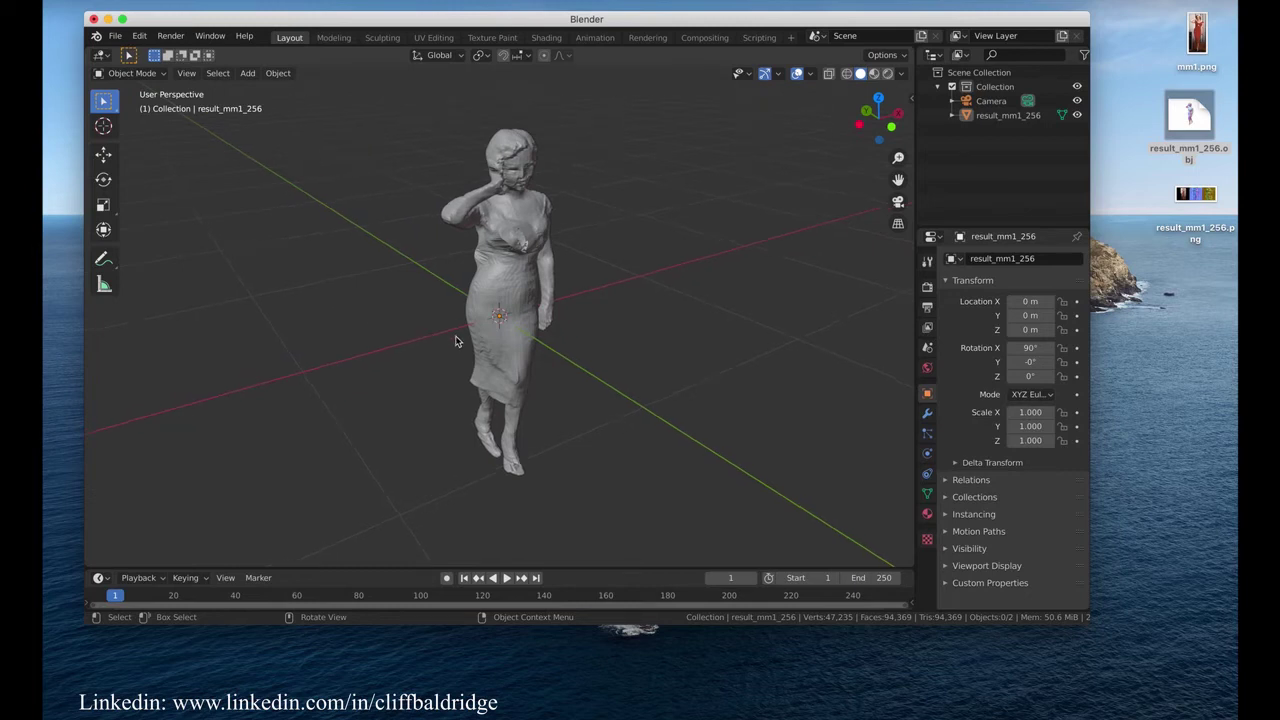
scroll(456, 342, right, 8)
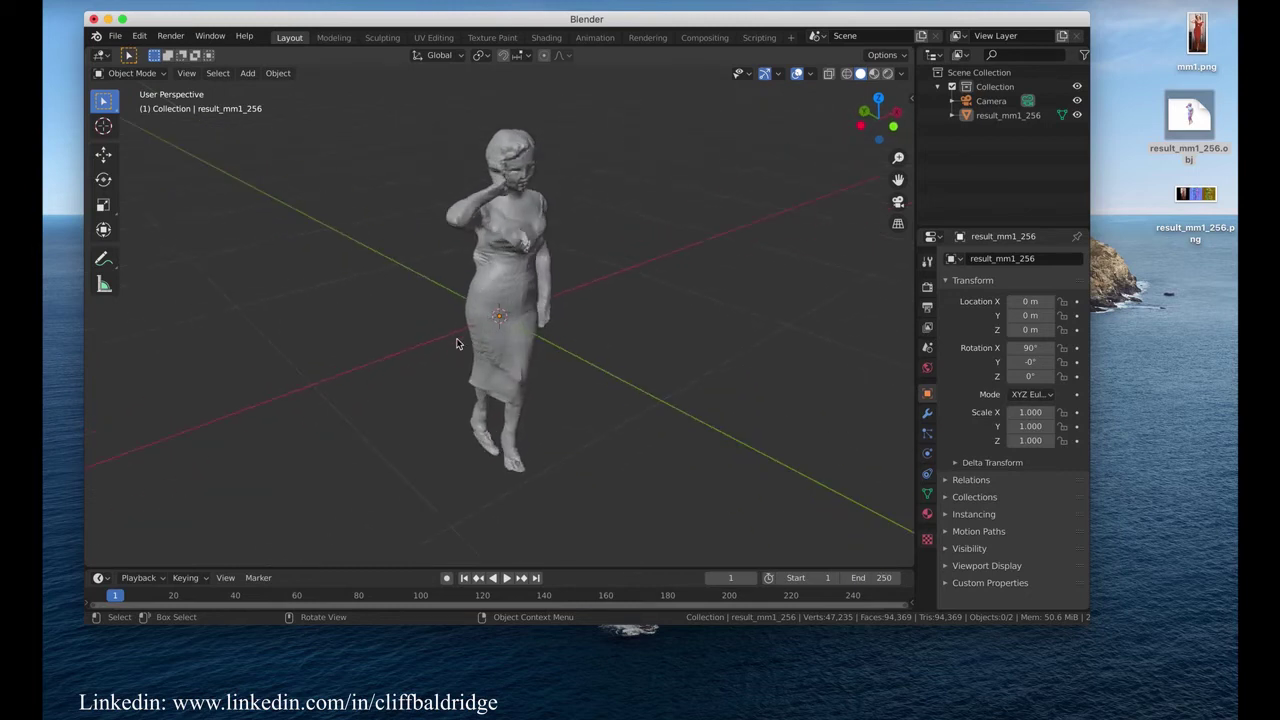
scroll(456, 344, right, 3)
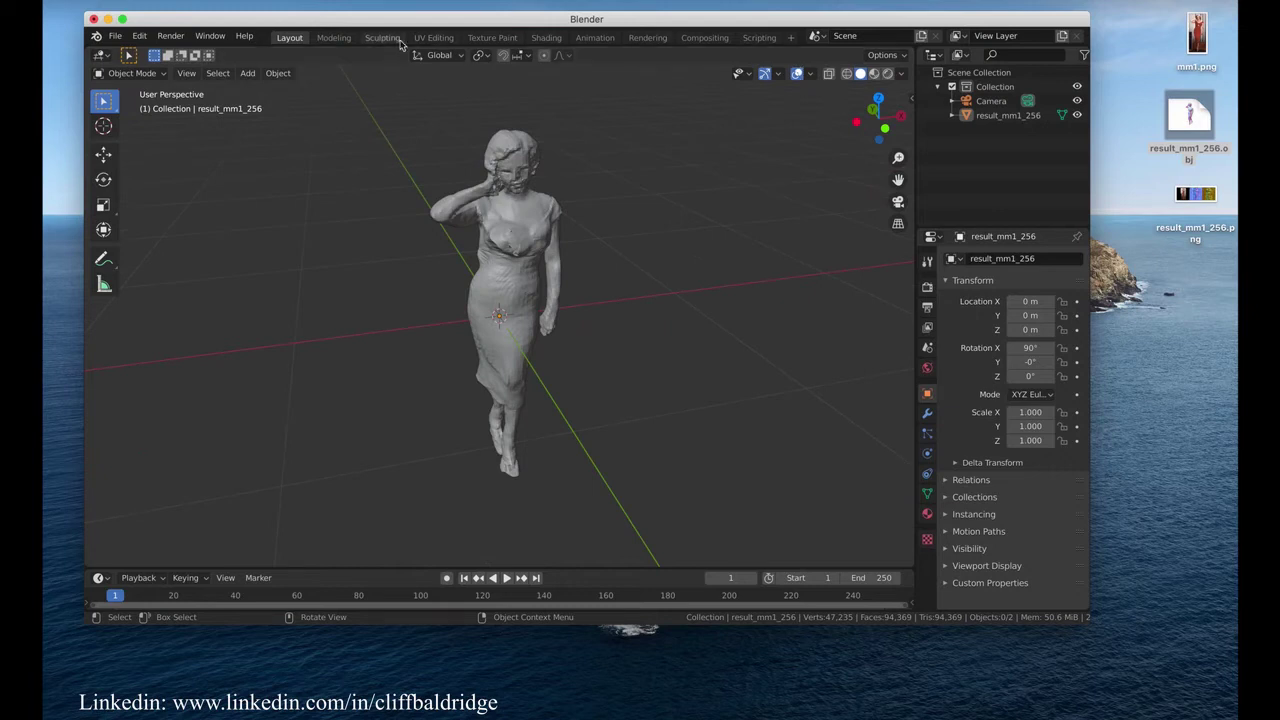
- Switch to the UV Editing workspace and view the figure straight from the back
click(433, 38)
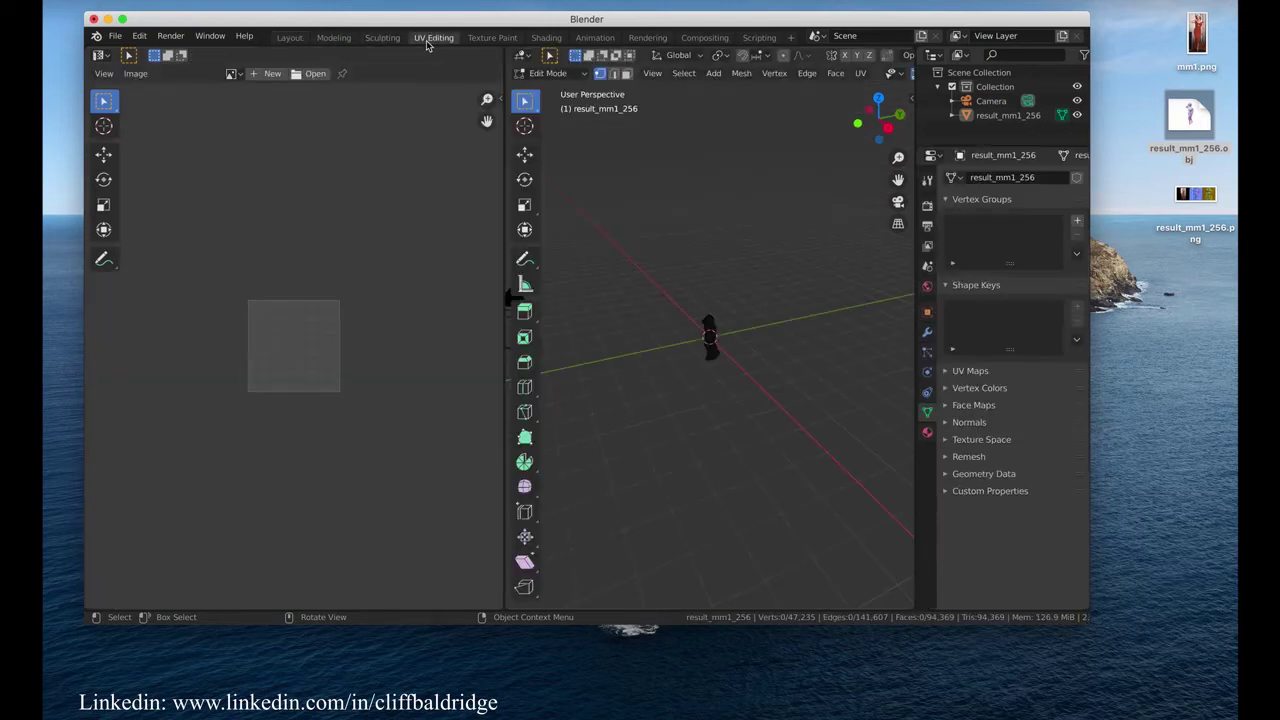
scroll(697, 360, right, 2)
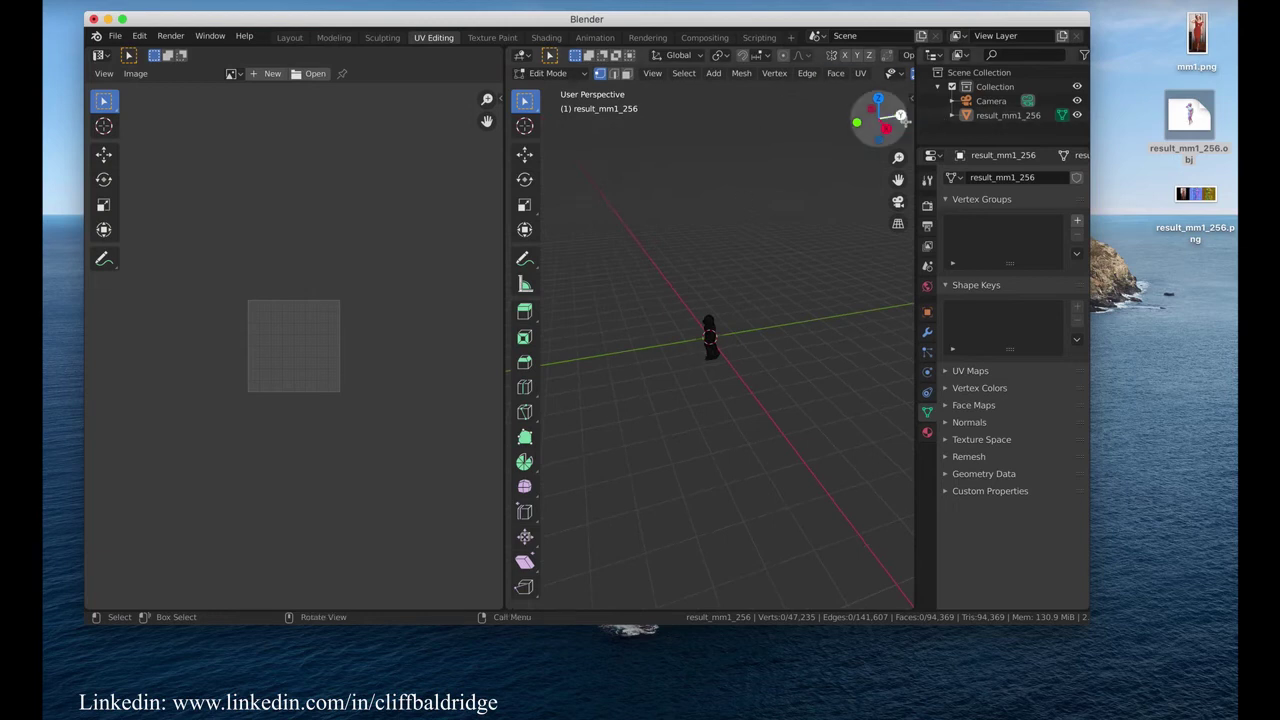
click(858, 122)
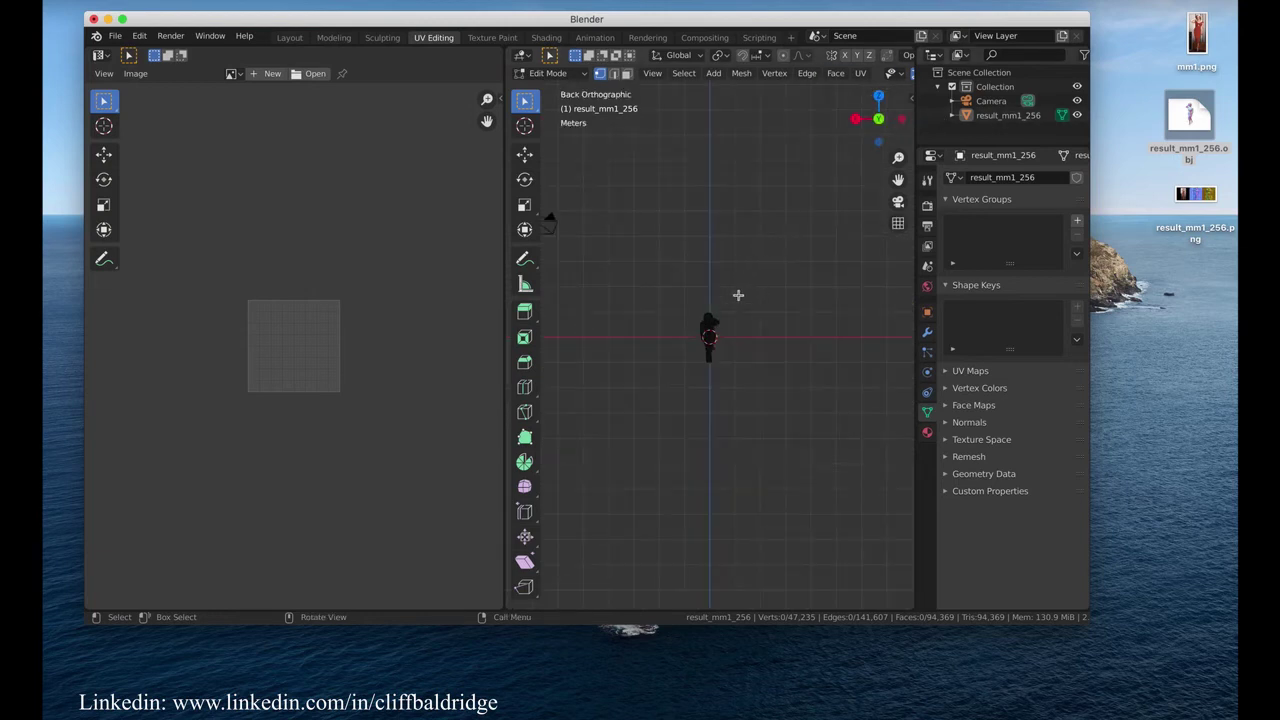
ctrl+scroll(763, 286, up, 6)
scroll(765, 286, right, 1)
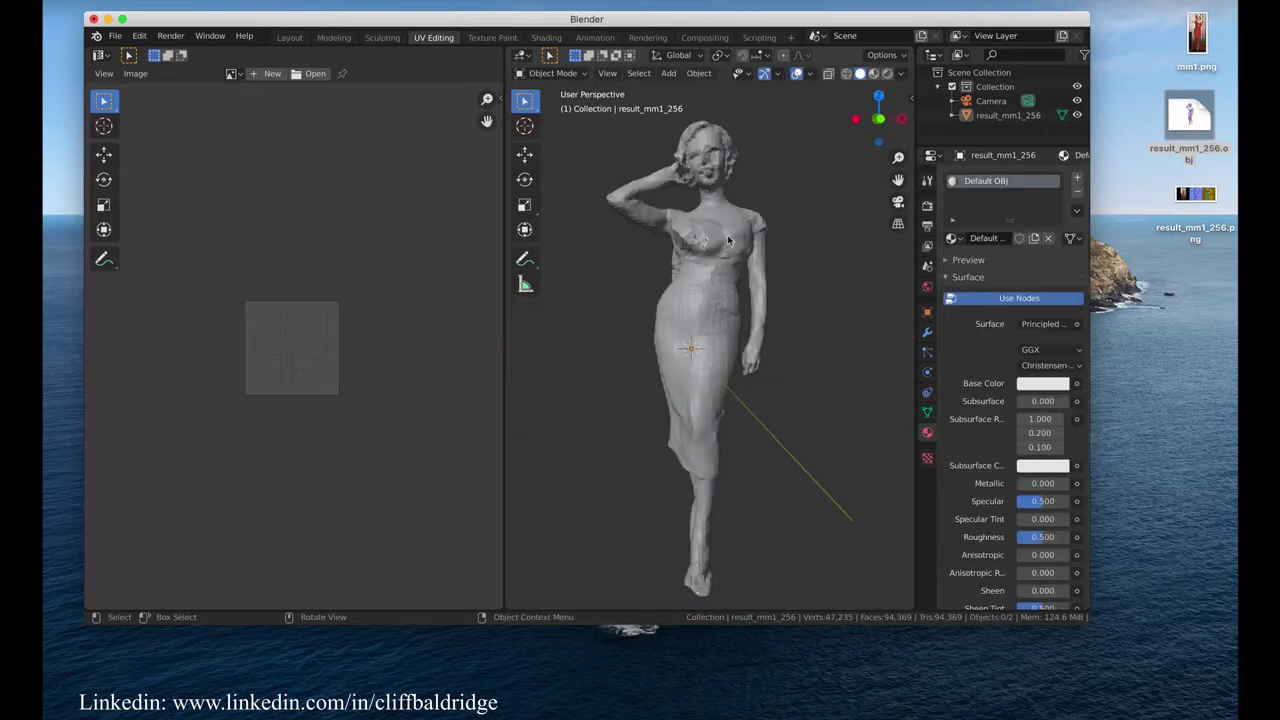
- Select the result_mm1_256 figure and put it into Edit Mode
click(705, 285)
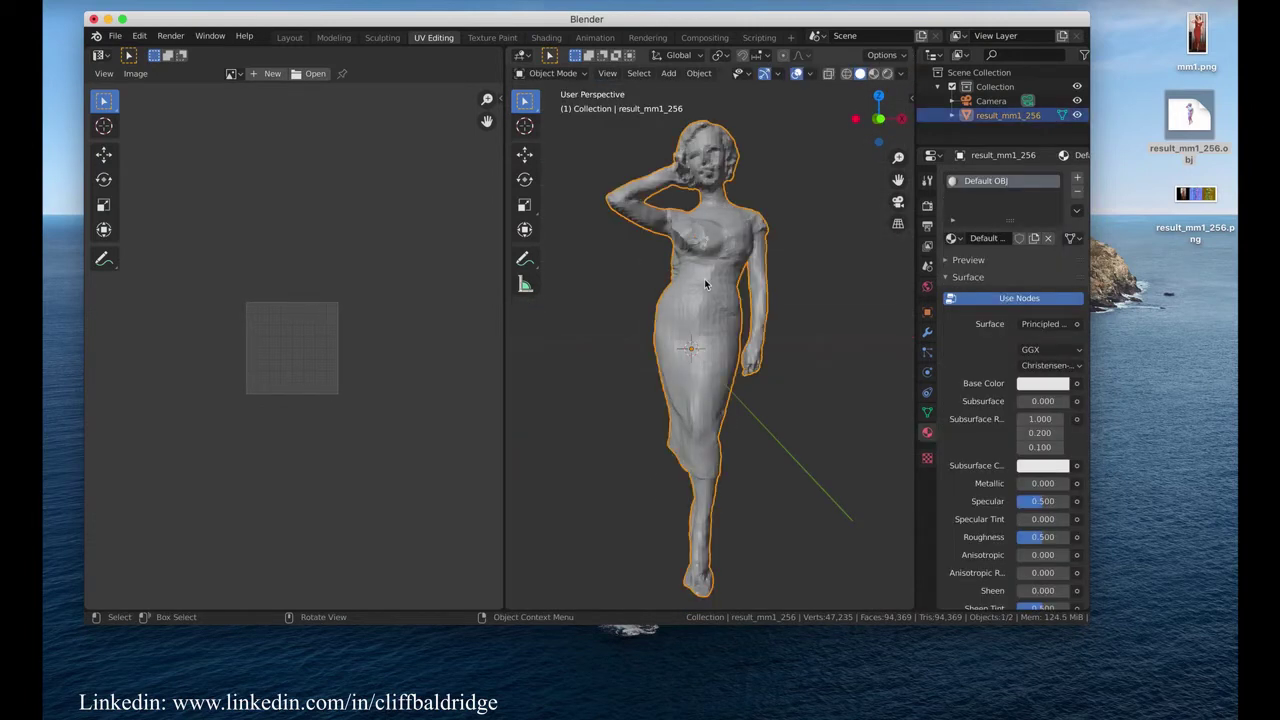
click(555, 75)
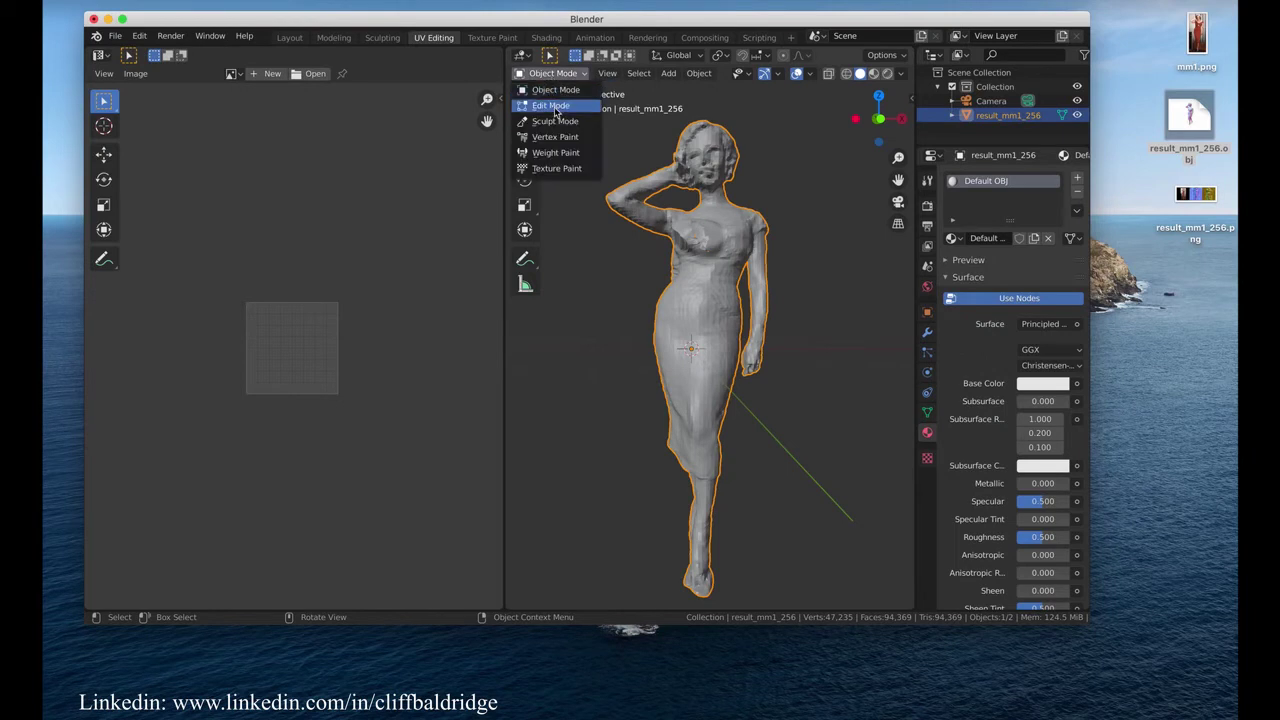
click(552, 108)
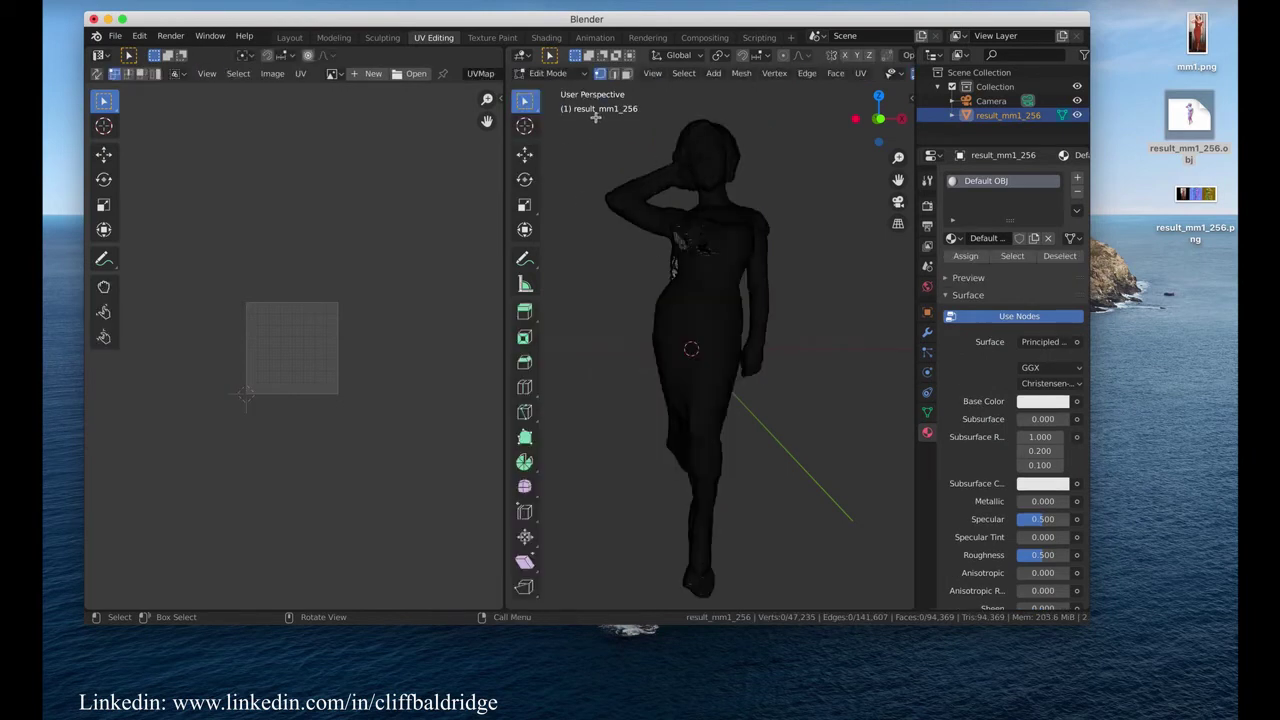
- Select every vertex of the mesh and project its UVs from the current view
click(685, 76)
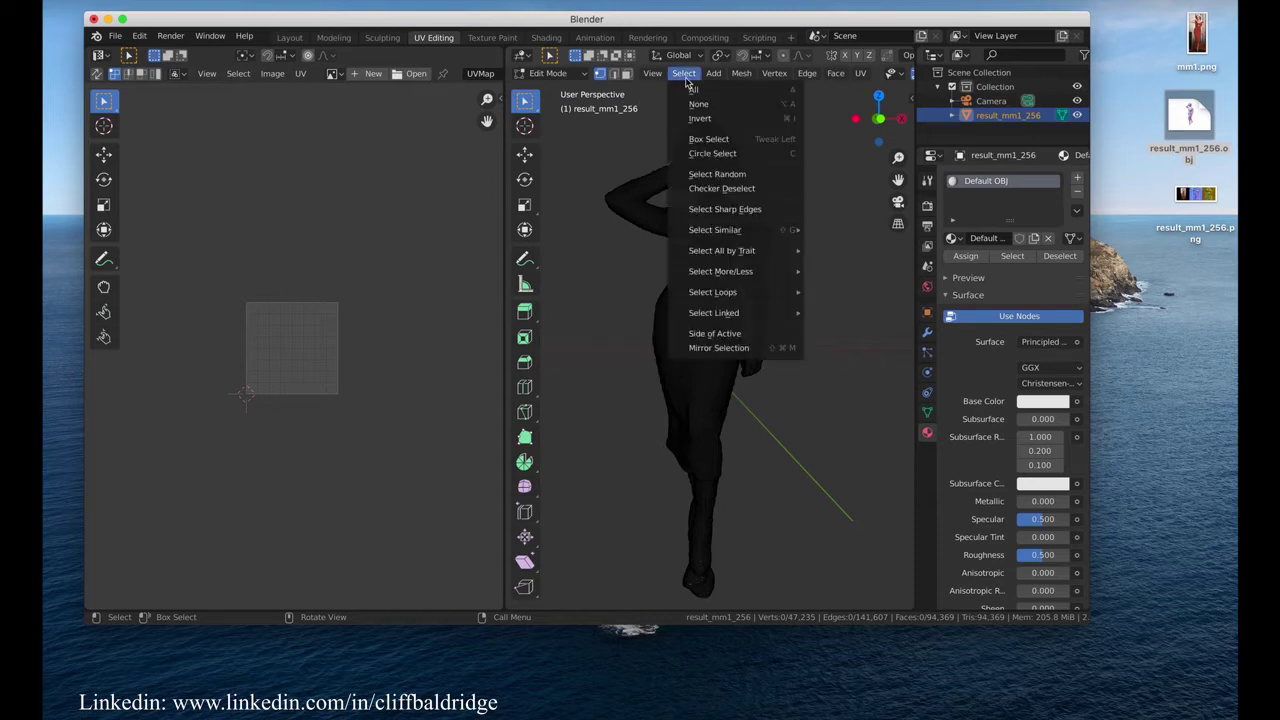
click(691, 89)
middle_drag(694, 211, 700, 307)
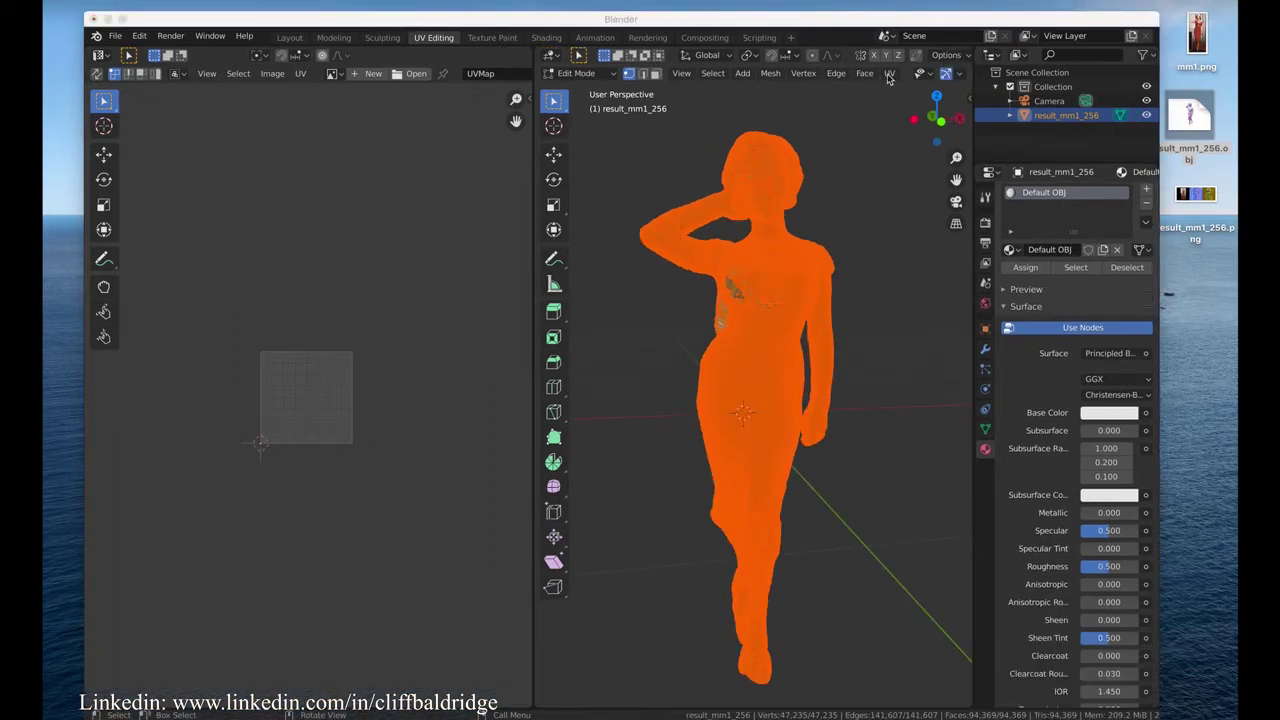
click(889, 74)
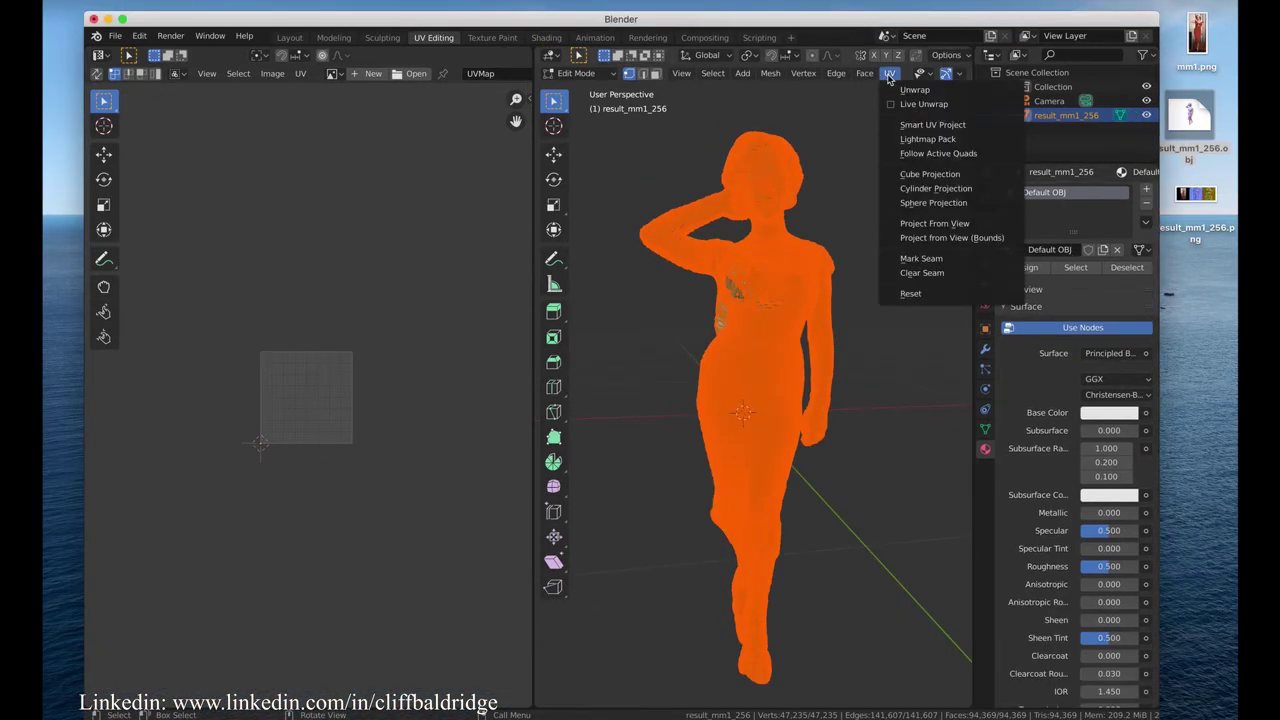
click(906, 224)
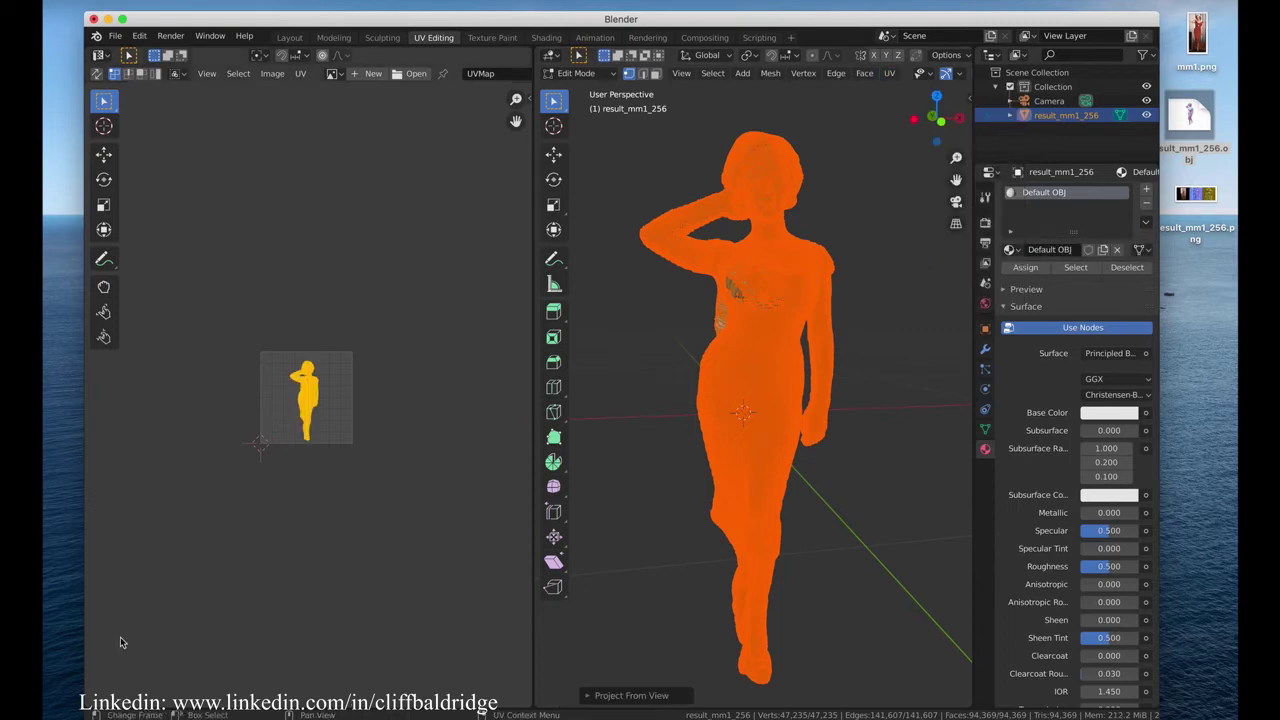
- Check the projected UV island, then bring up the image file browser with Alt+O
scroll(323, 398, down, 3)
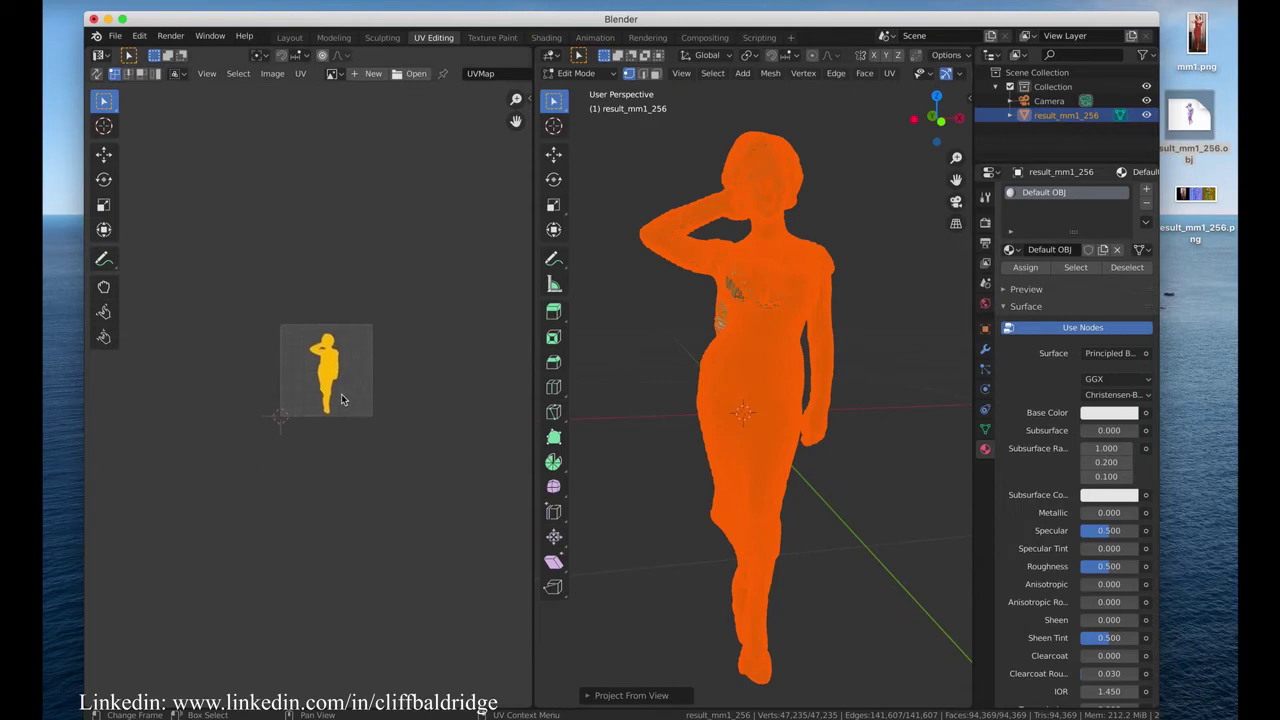
scroll(340, 400, up, 7)
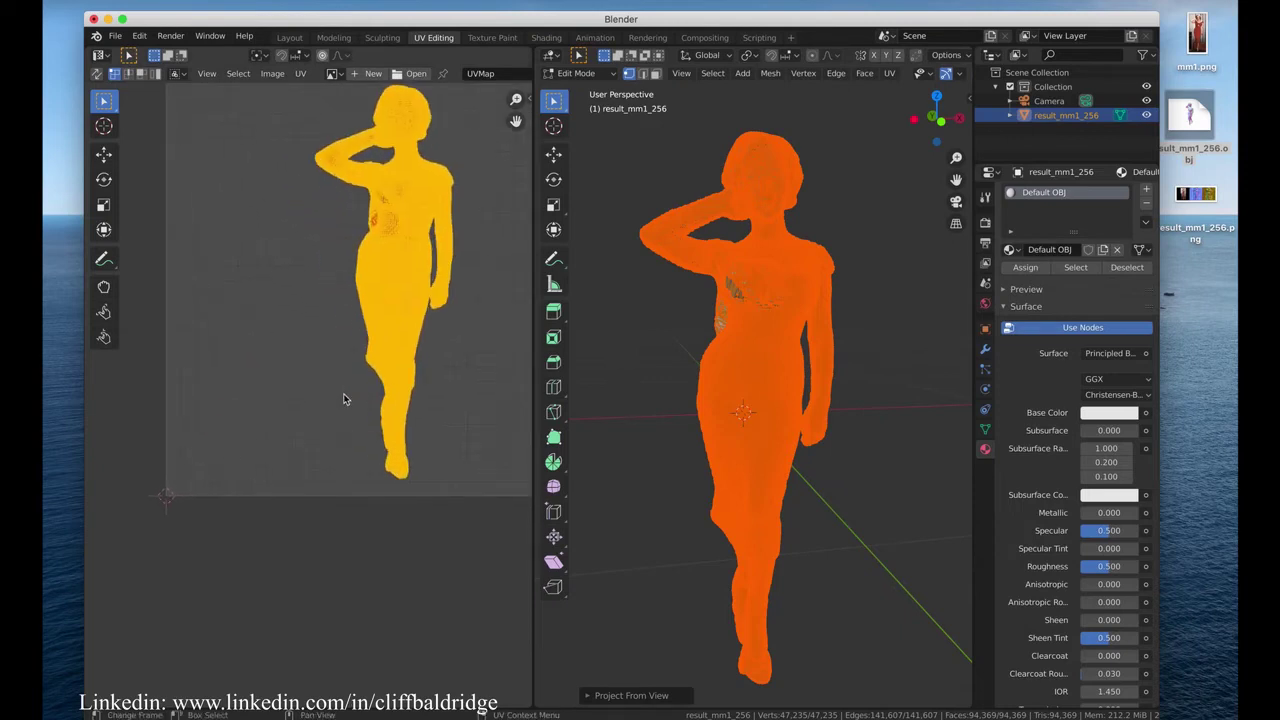
scroll(318, 401, down, 2)
scroll(343, 394, up, 2)
scroll(346, 394, down, 2)
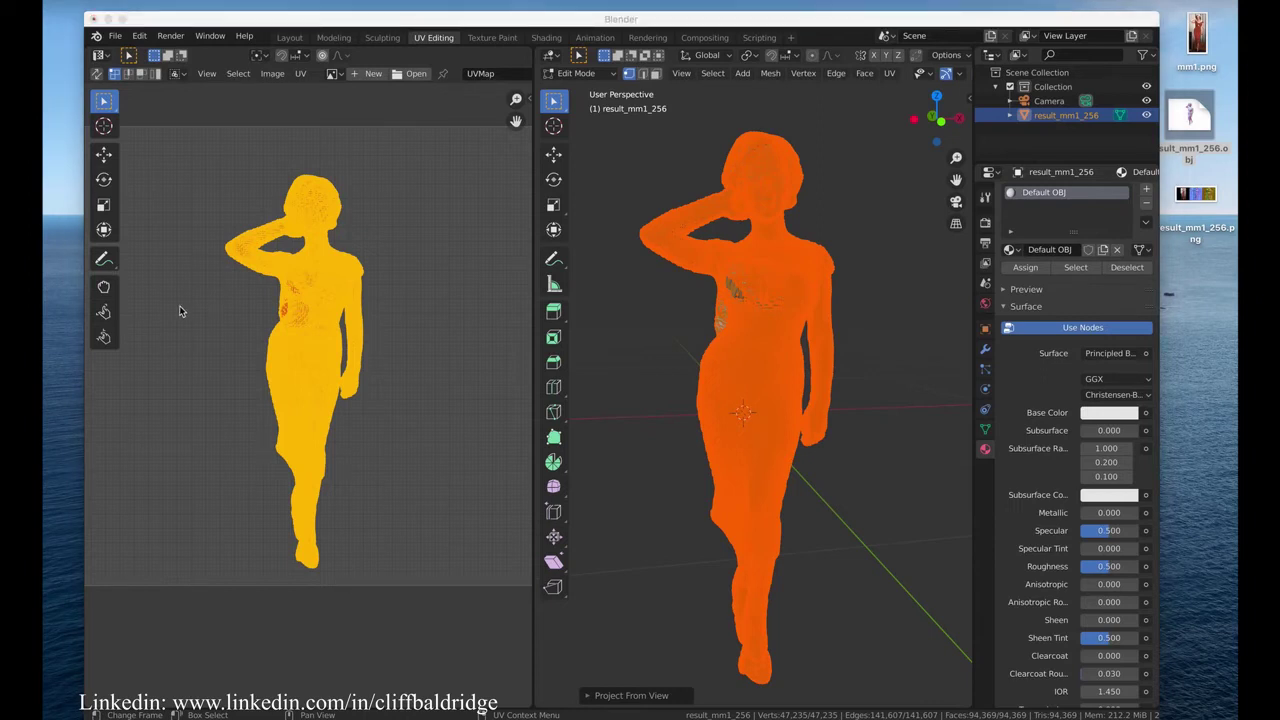
key(alt+o)
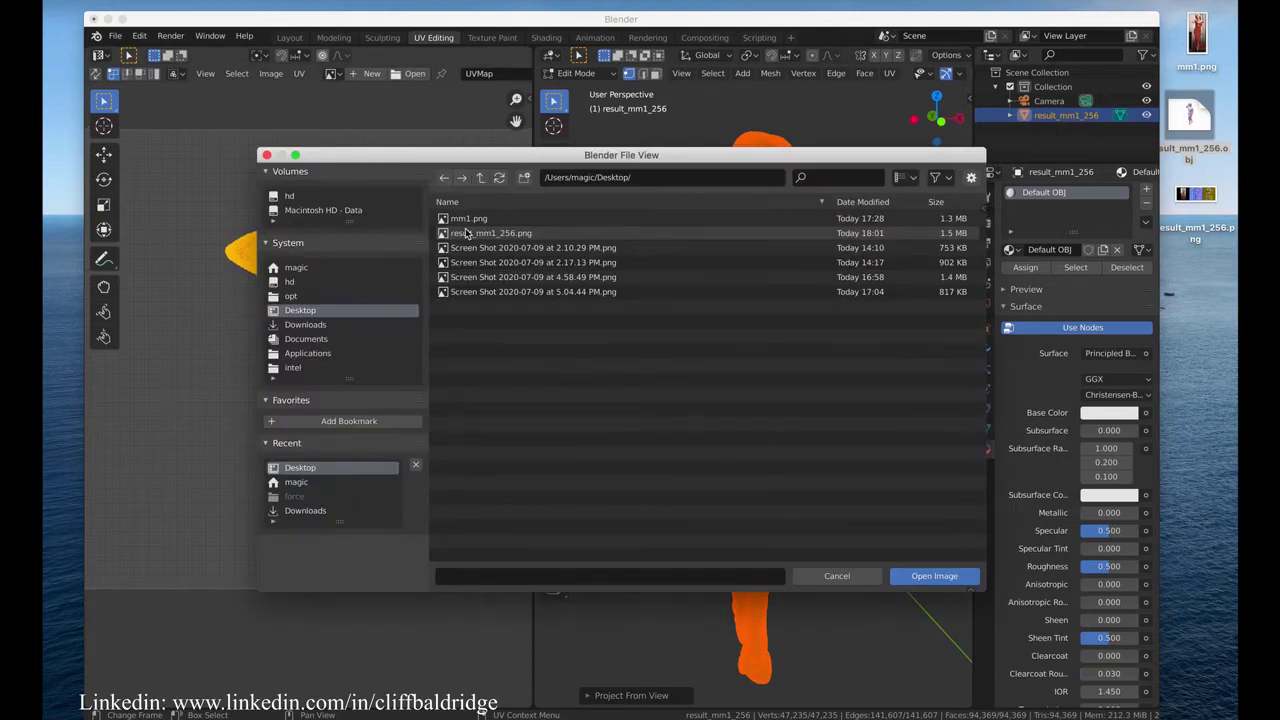
- Load mm1.png from the Desktop into the UV editor and zoom to see the whole photo
click(468, 218)
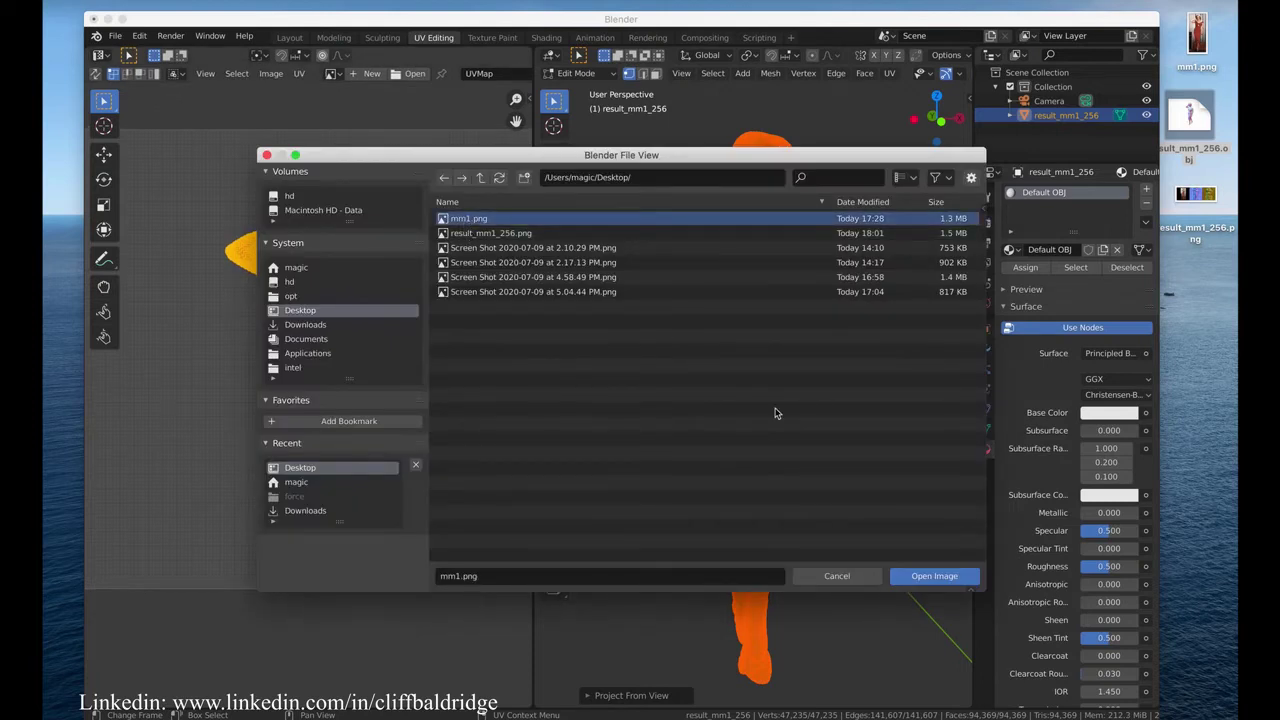
click(912, 578)
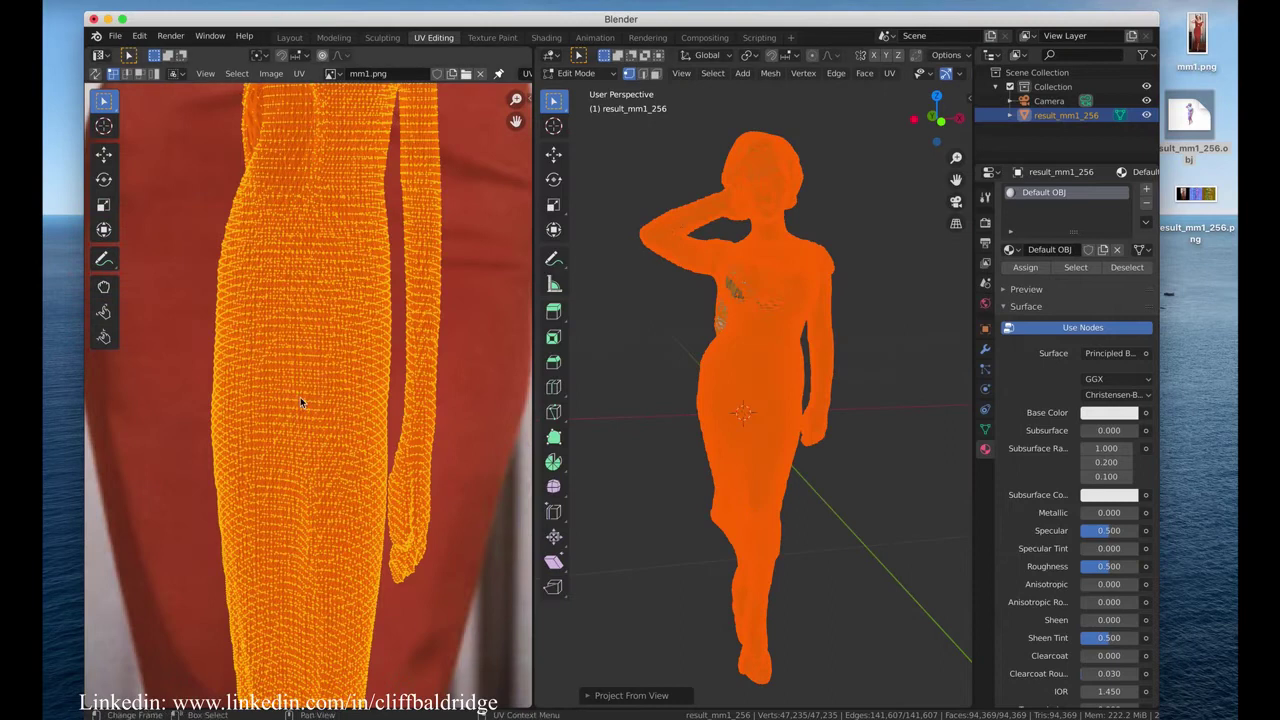
scroll(300, 397, up, 2)
scroll(304, 400, down, 6)
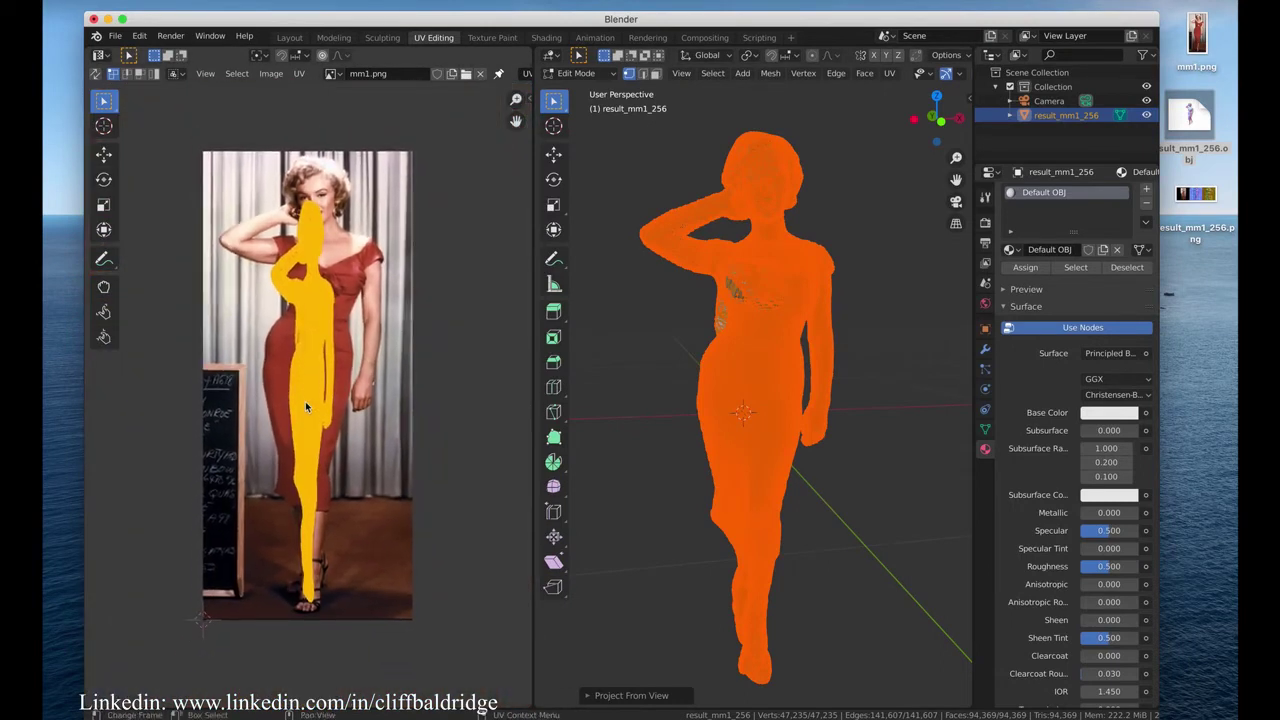
- Box-select the entire UV island and scale it up to match the figure in the photo
click(103, 154)
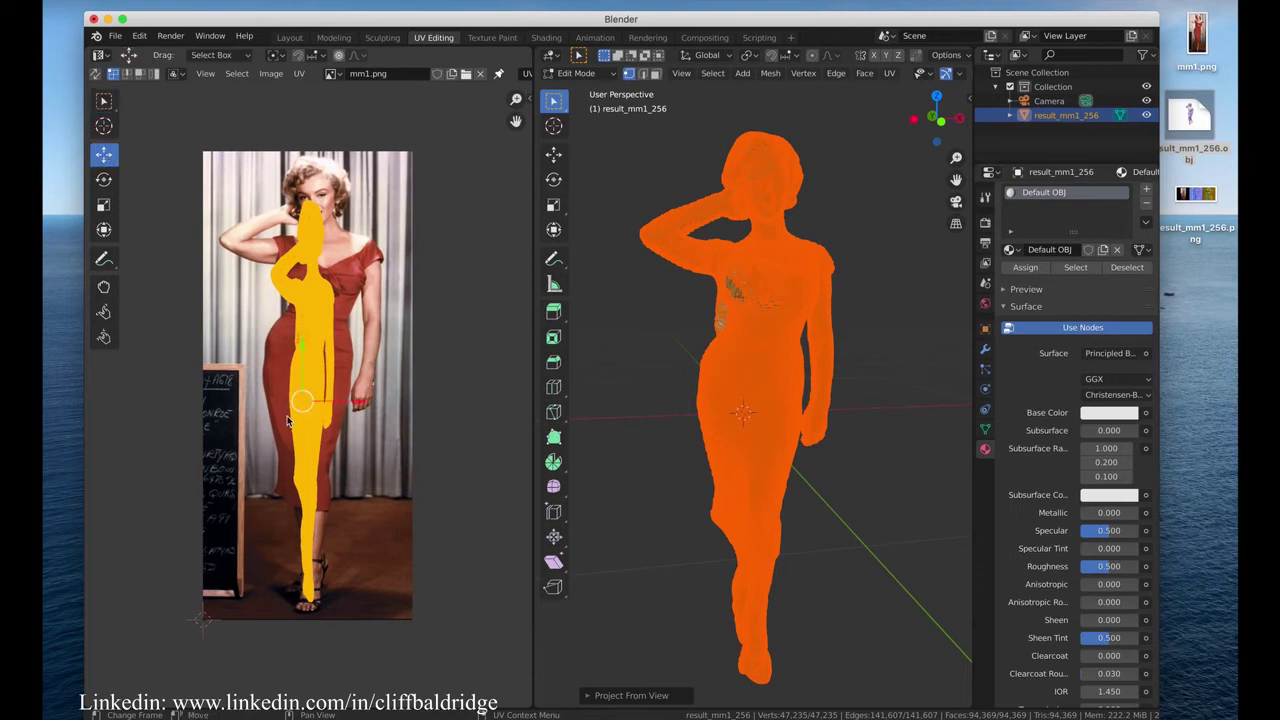
key(alt+a)
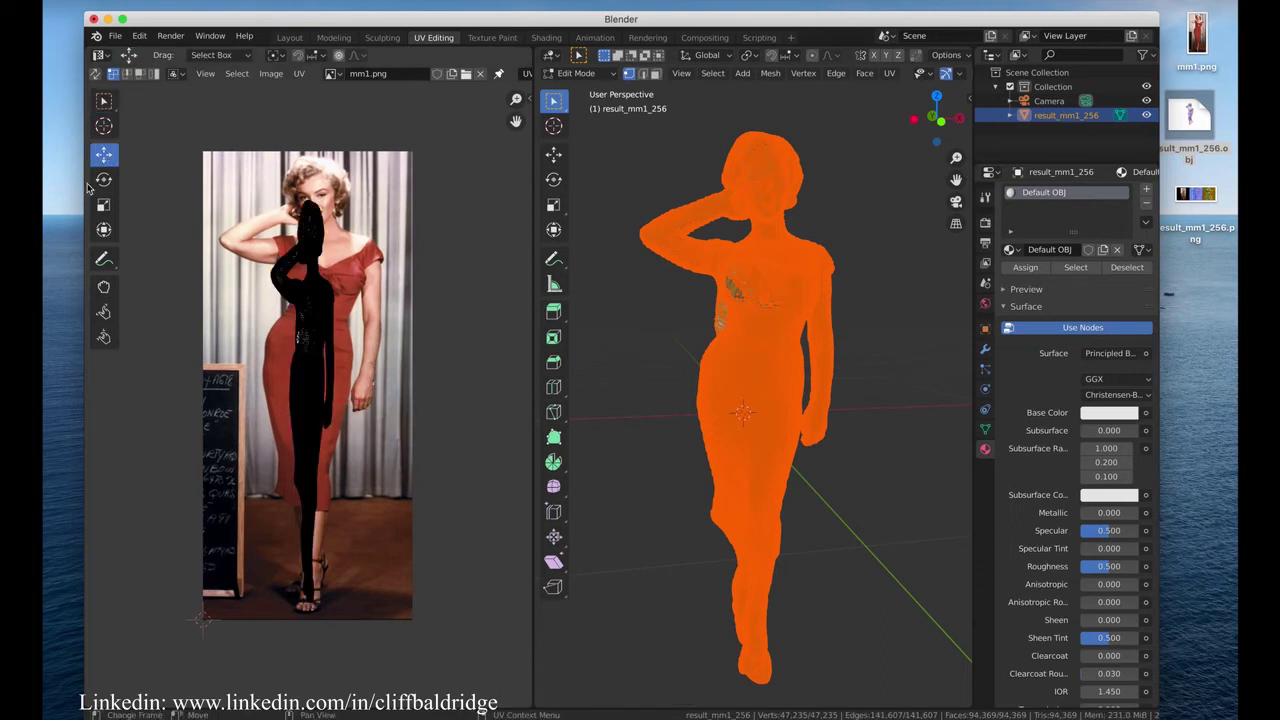
drag(238, 170, 368, 612)
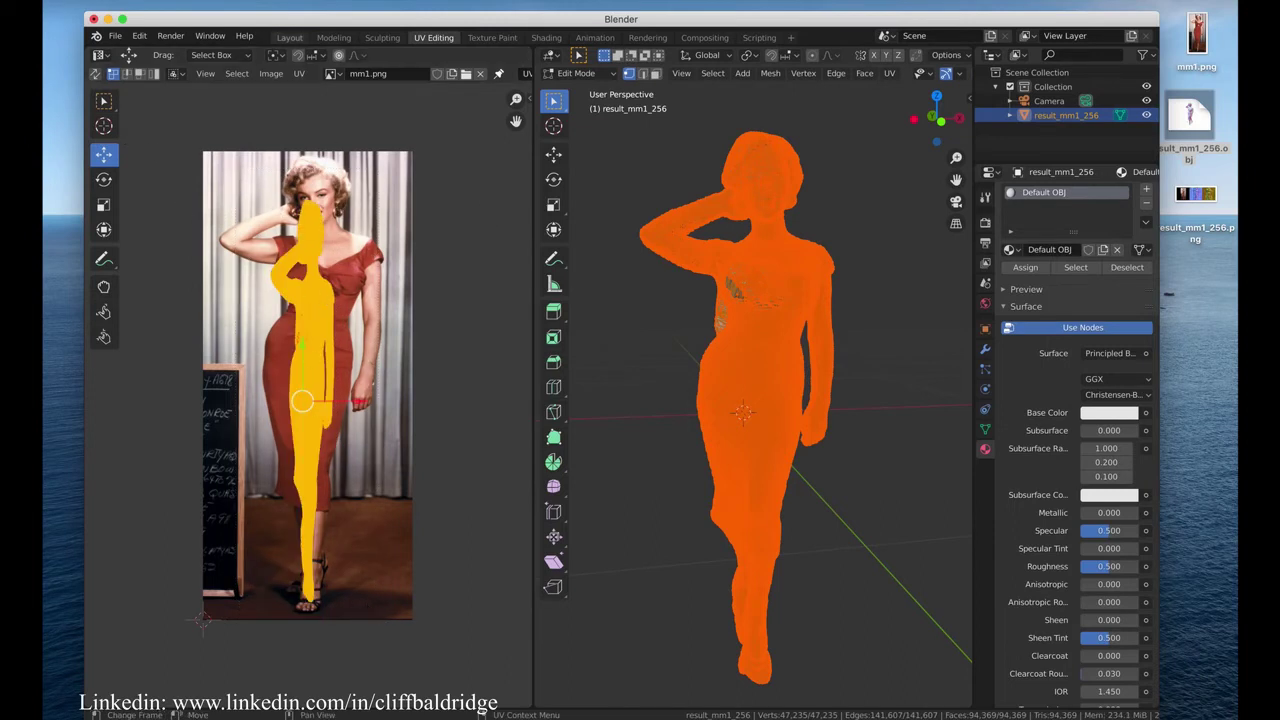
click(103, 204)
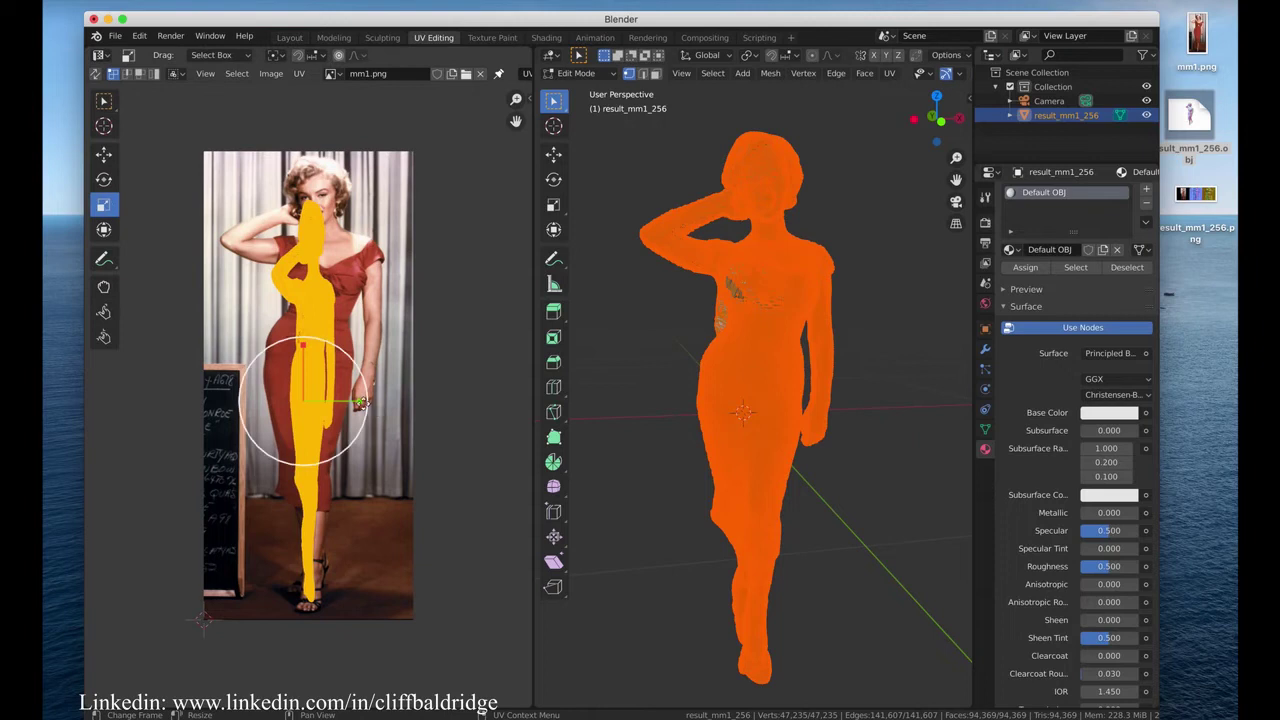
drag(371, 412, 410, 394)
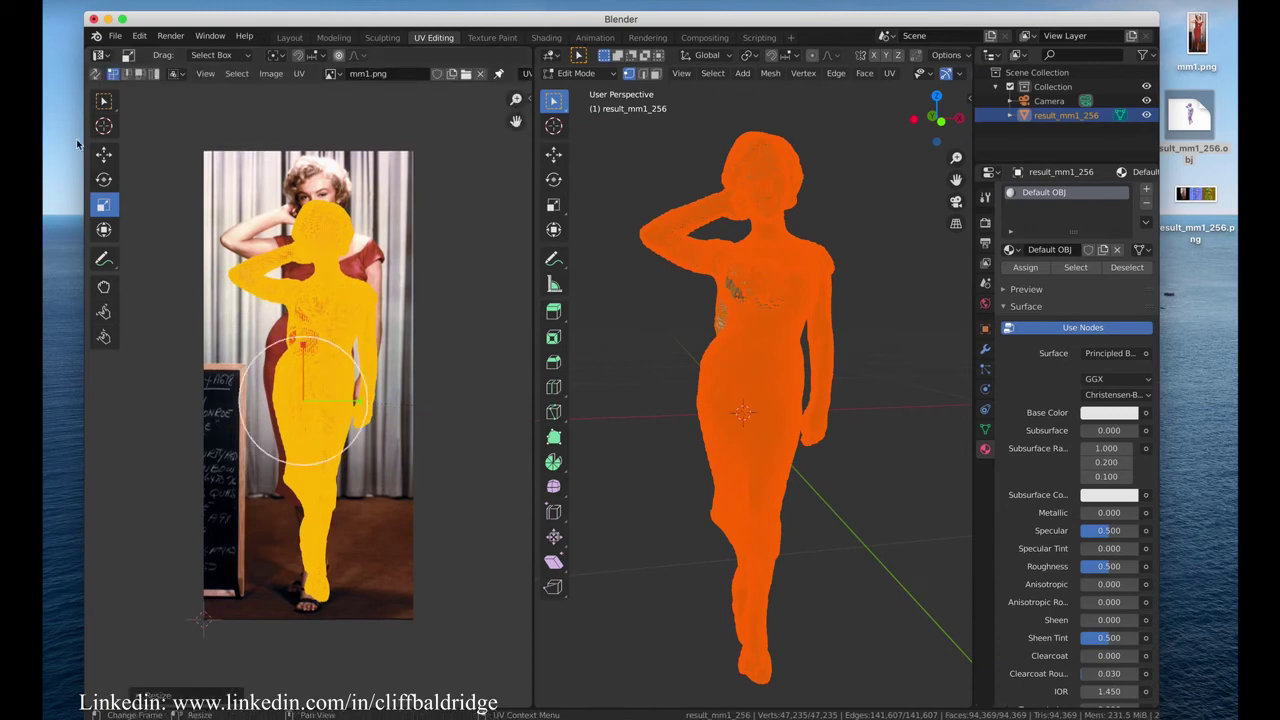
- Move the UV island over the woman in mm1.png and clear the UV selection
click(106, 156)
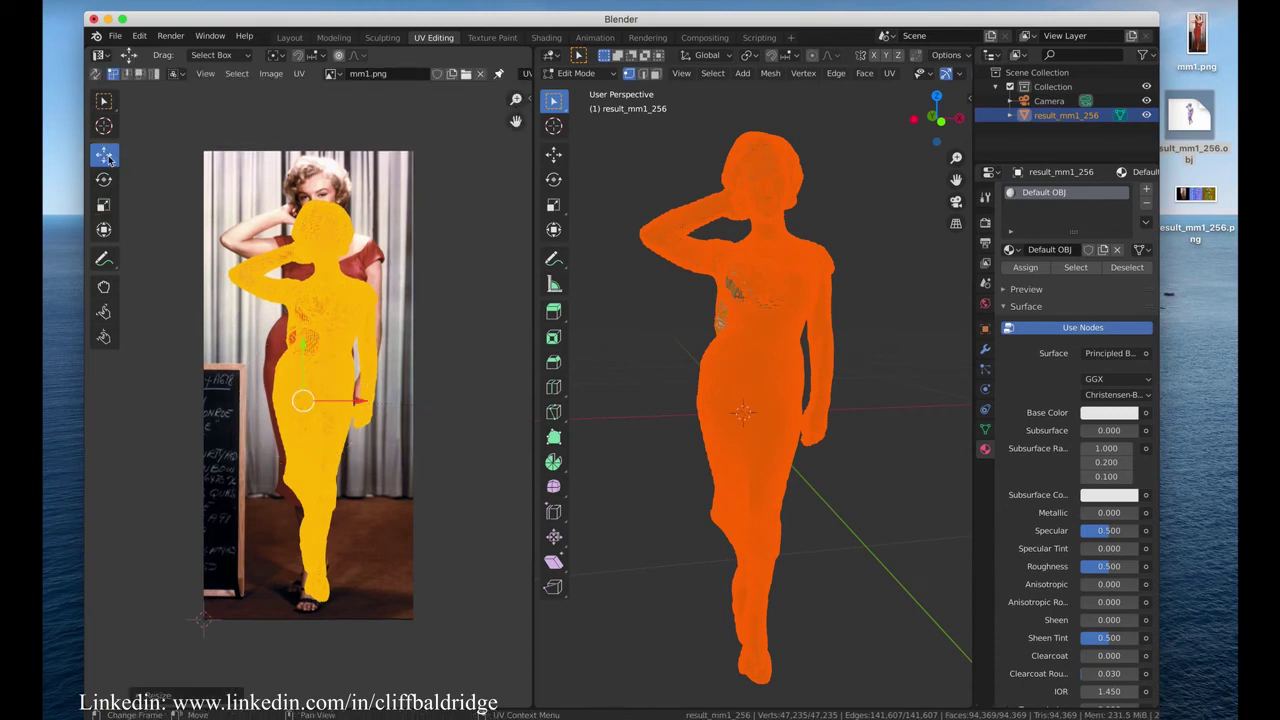
click(304, 326)
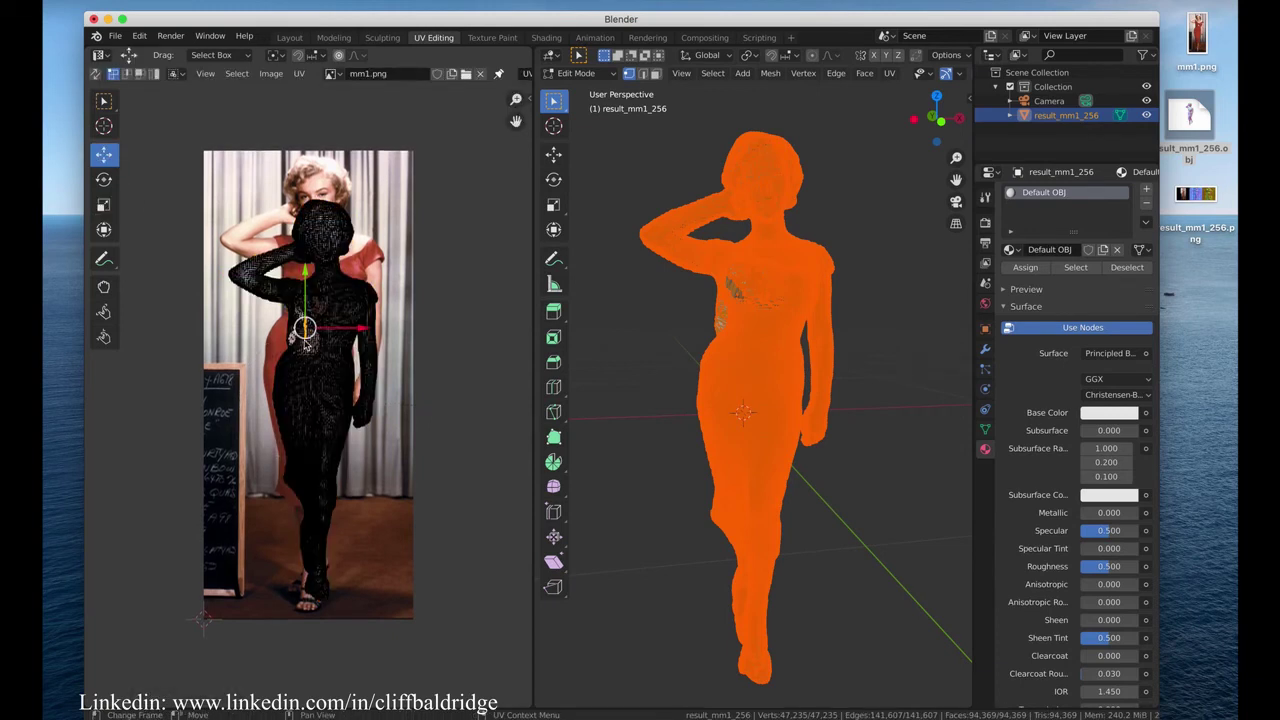
key(a)
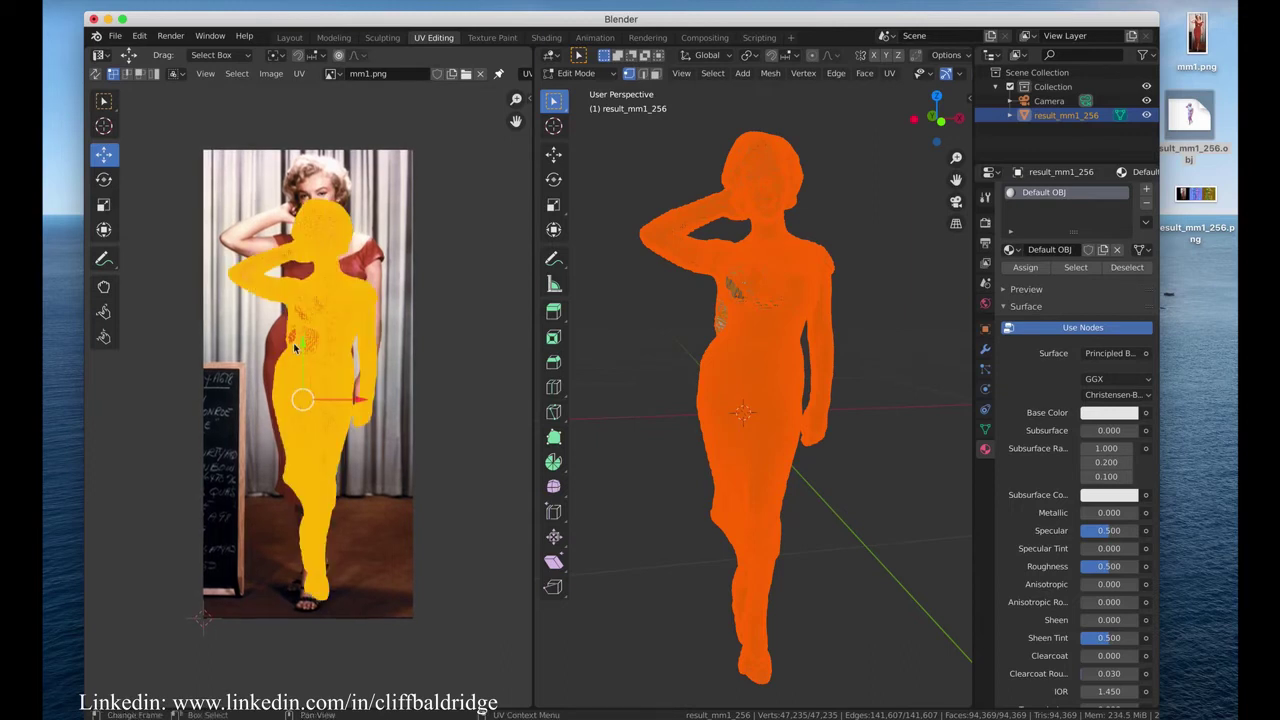
middle_drag(305, 333, 323, 309)
key(w)
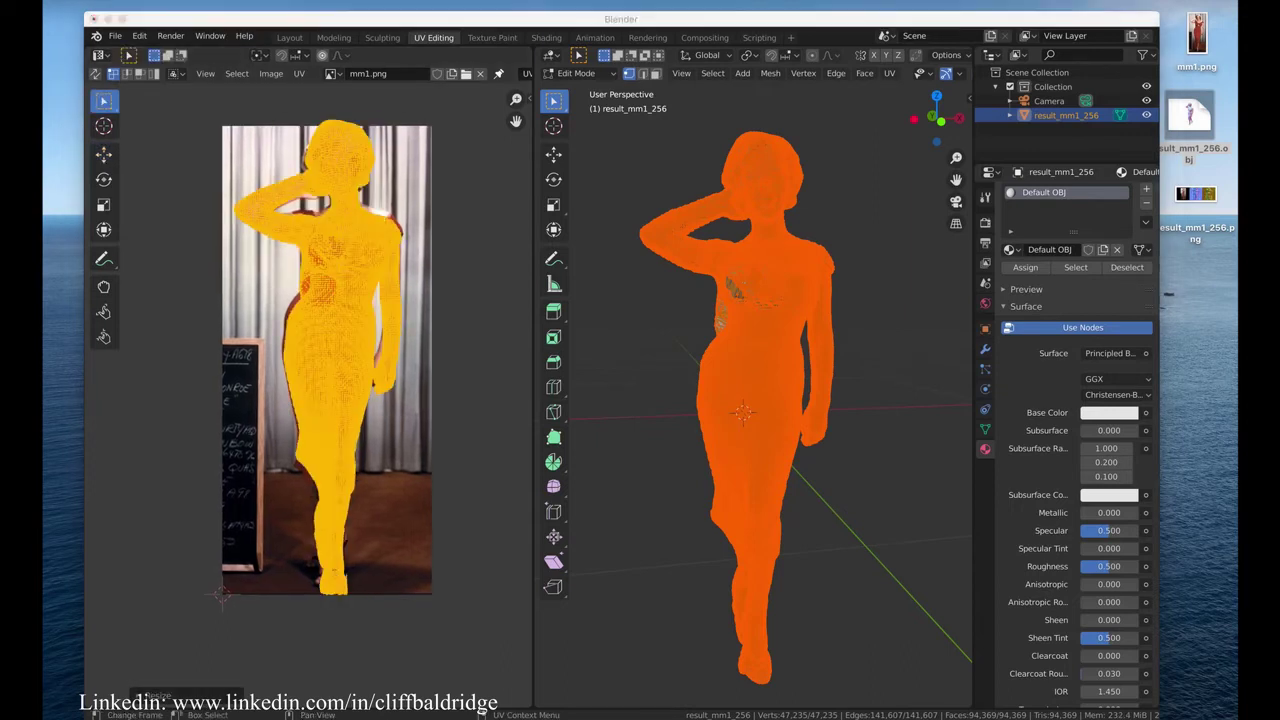
key(alt+a)
click(1145, 412)
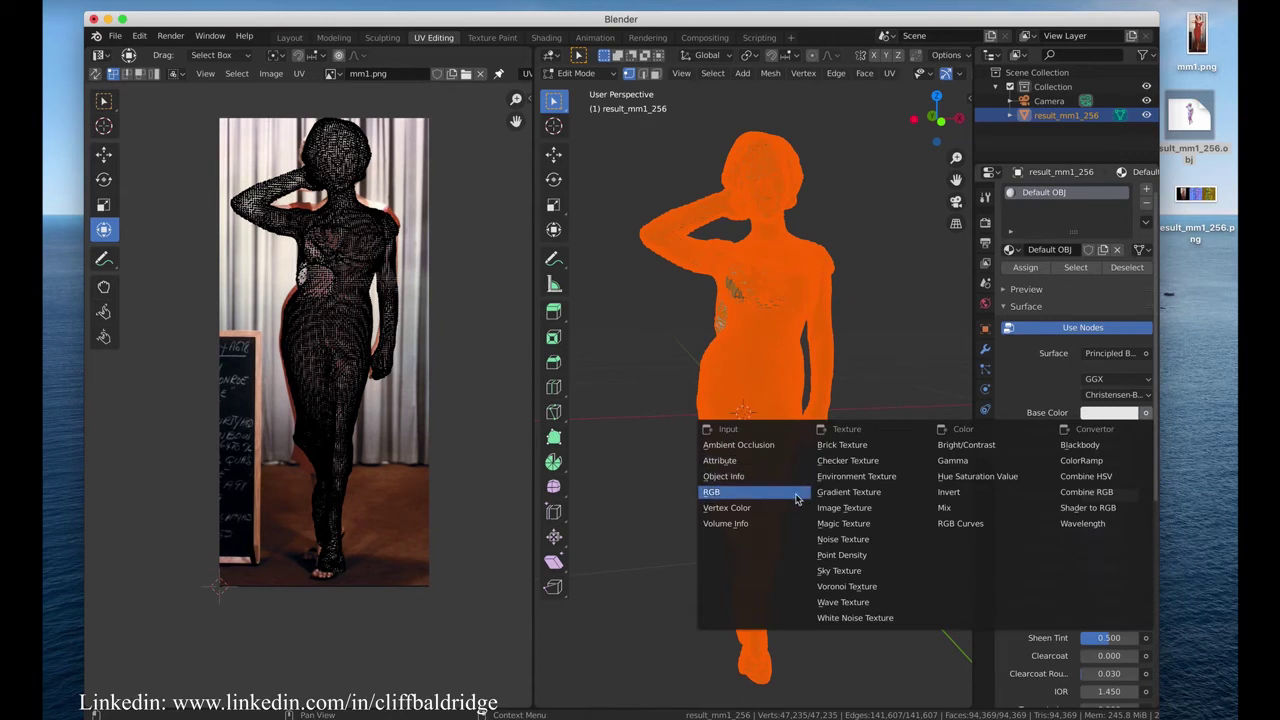
- Set the Base Color to an Image Texture using mm1.png, then return to the Layout workspace
click(830, 507)
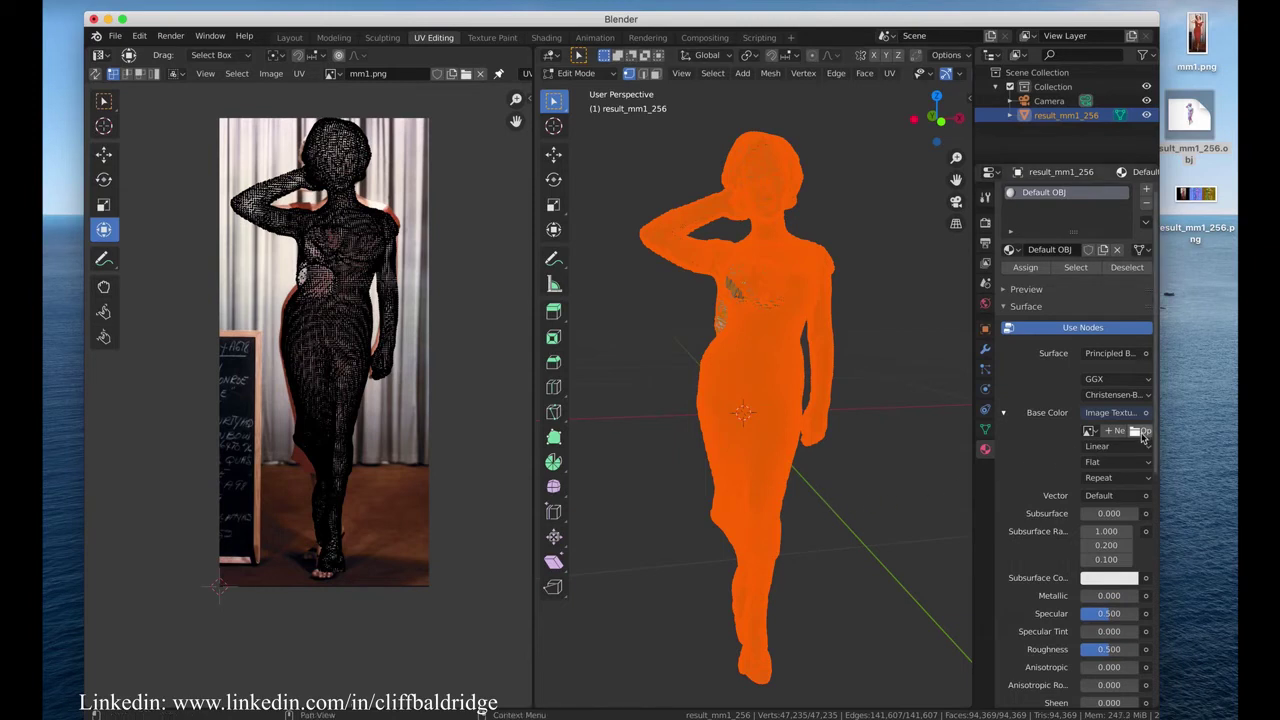
click(1140, 432)
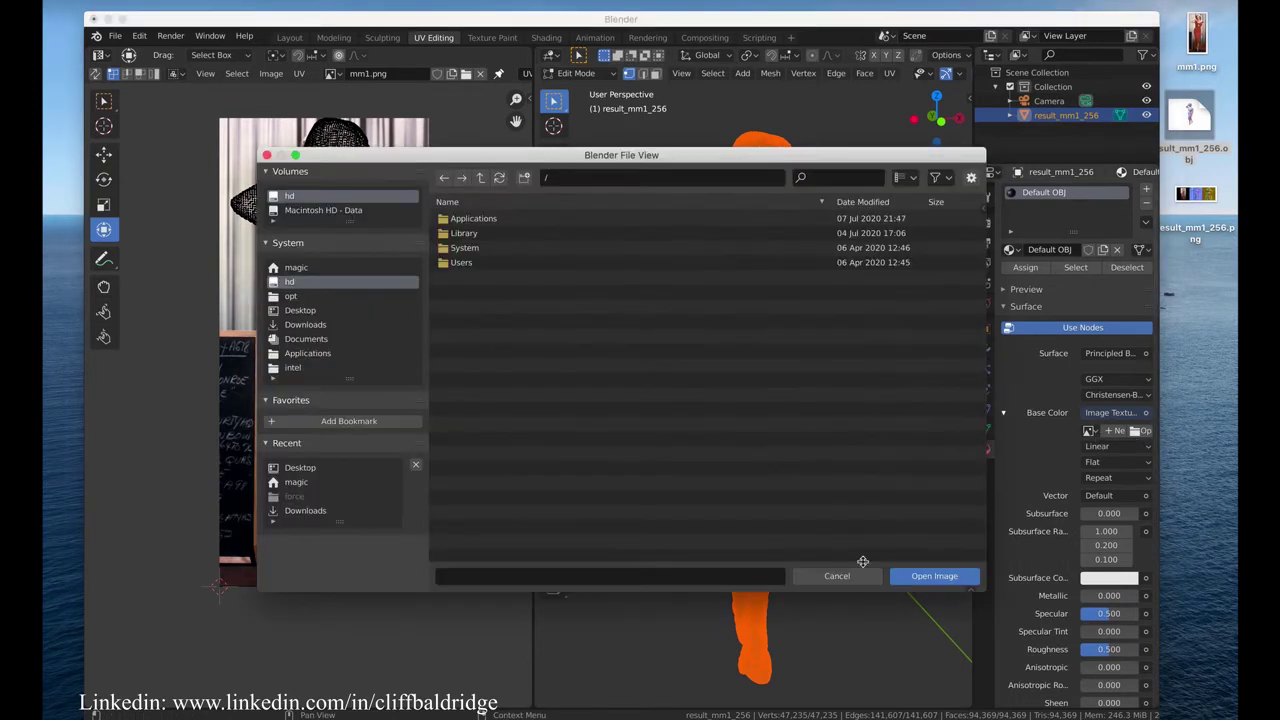
click(825, 583)
click(1090, 431)
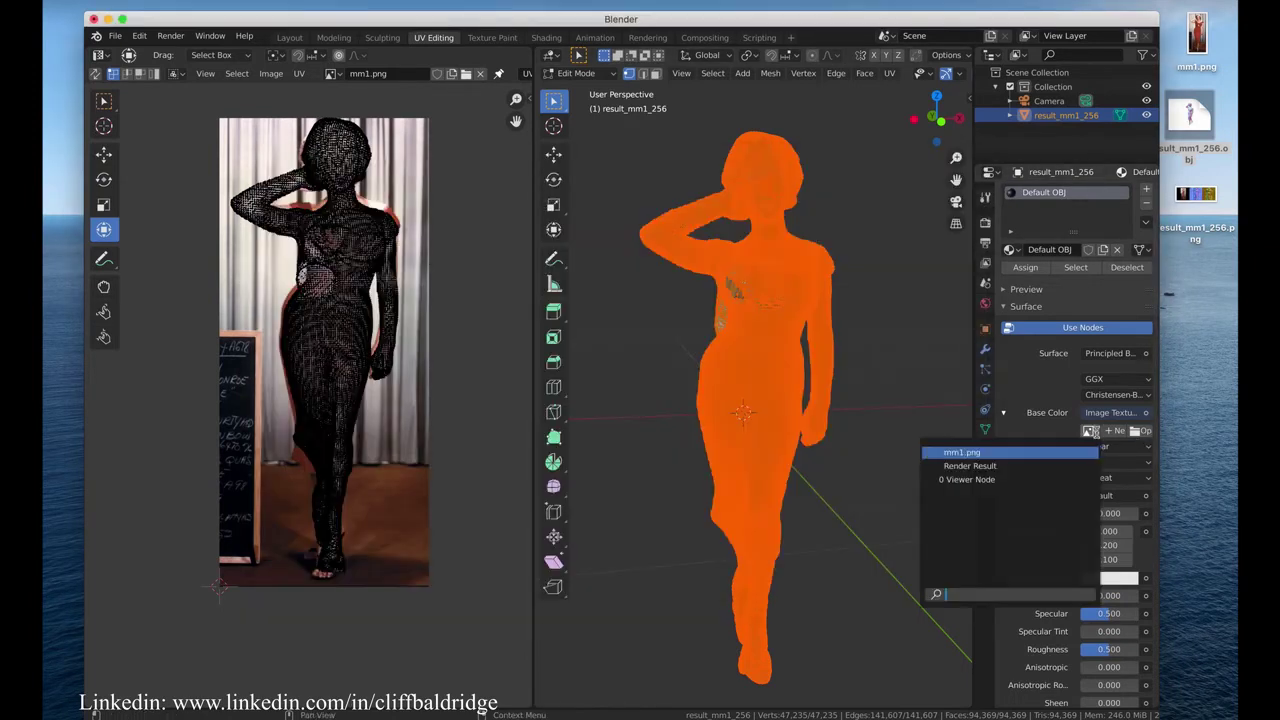
click(957, 455)
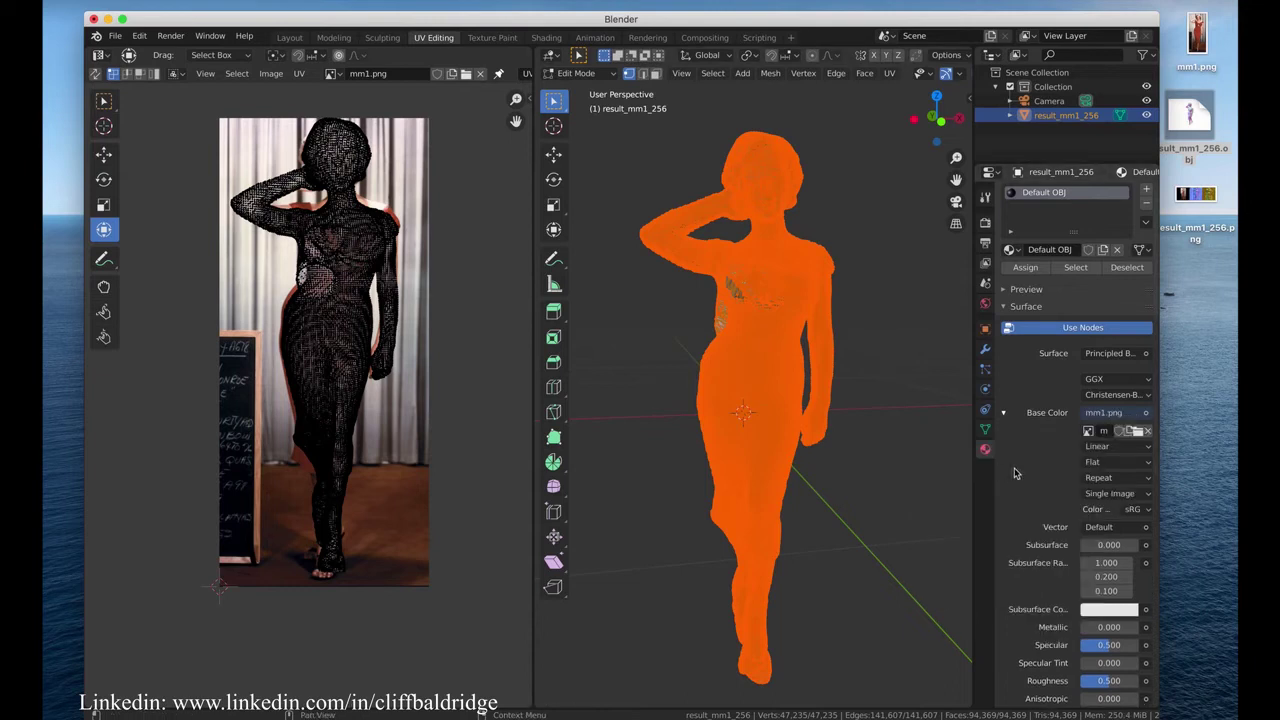
click(289, 37)
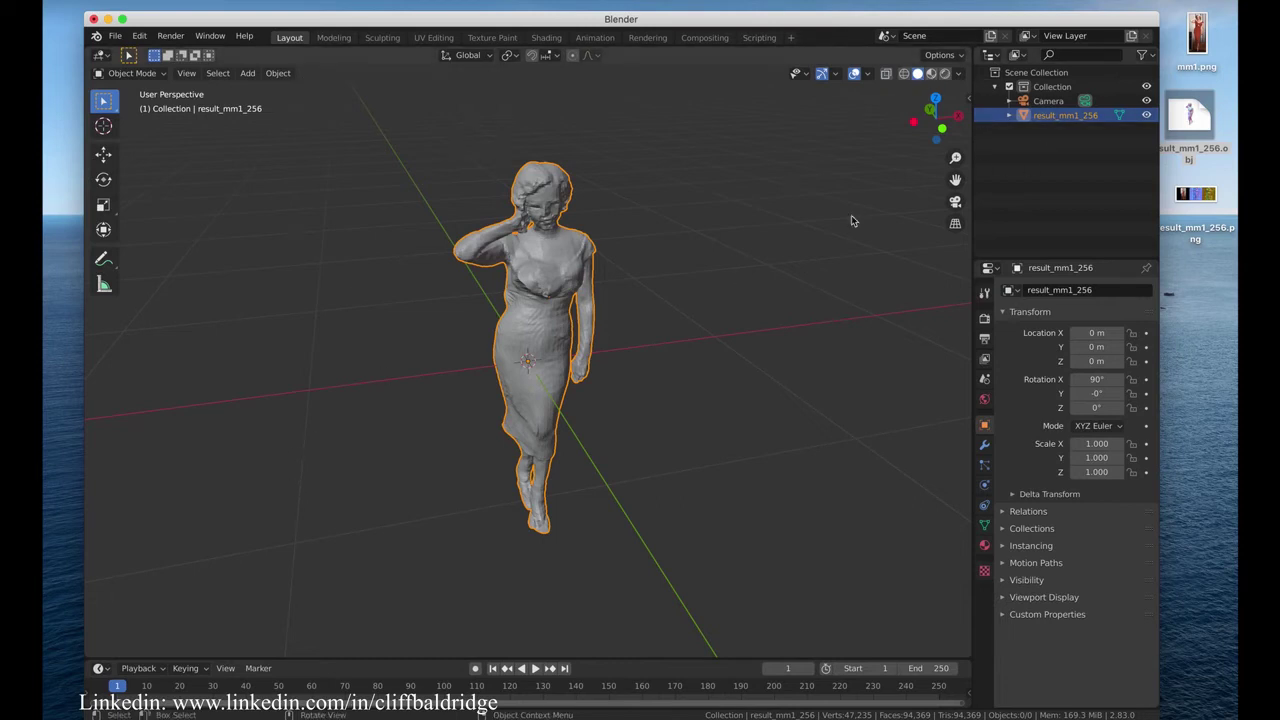
- Switch to Material Preview shading and orbit the textured figure from side, back and front
click(931, 74)
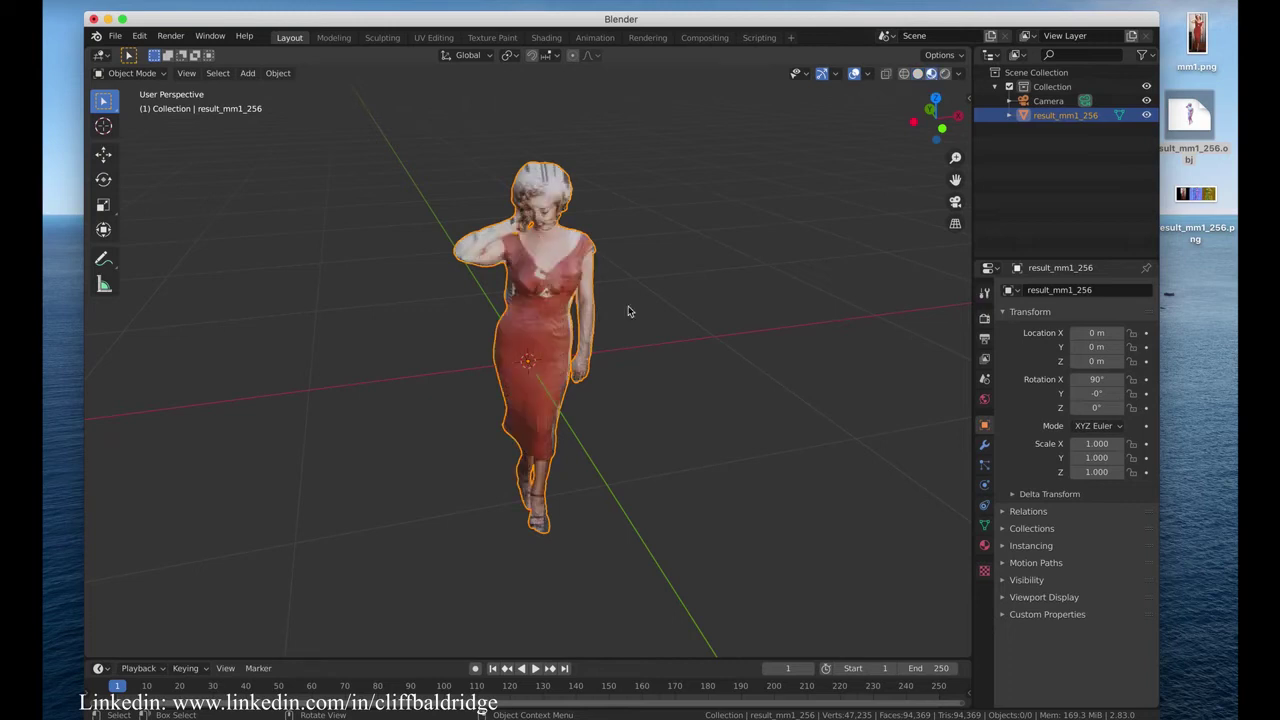
middle_drag(377, 357, 394, 357)
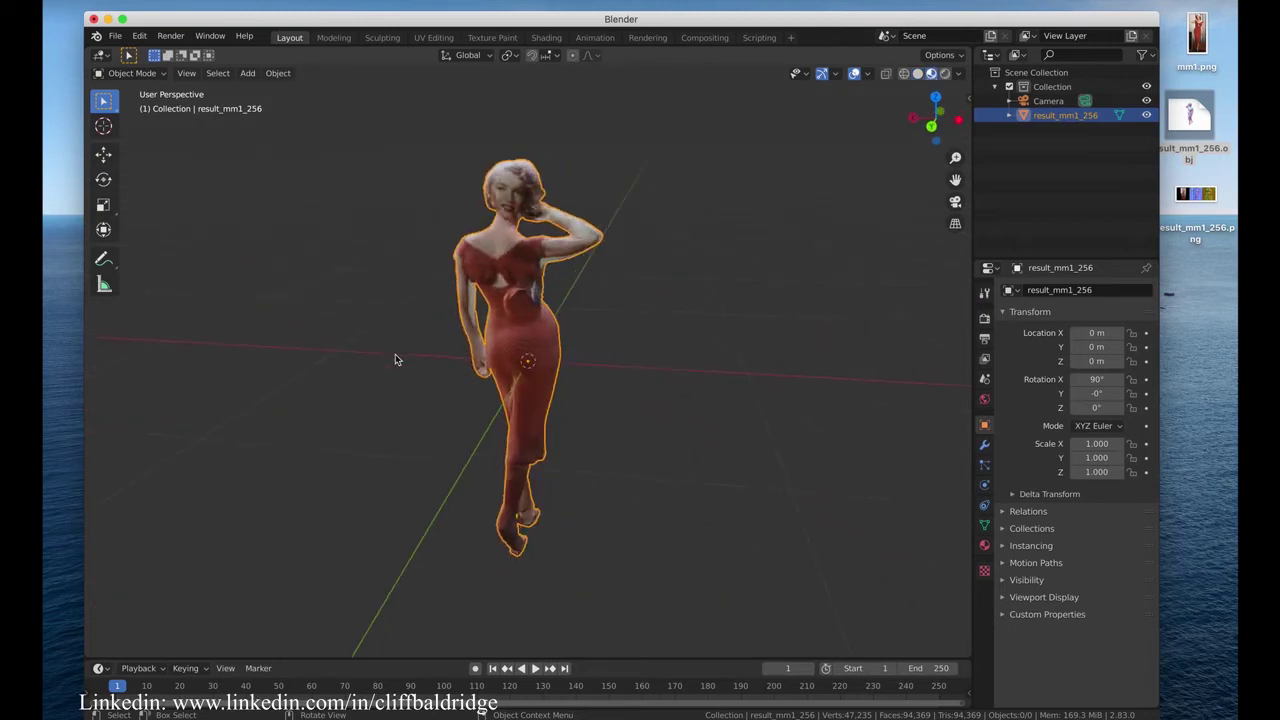
middle_drag(497, 222, 505, 230)
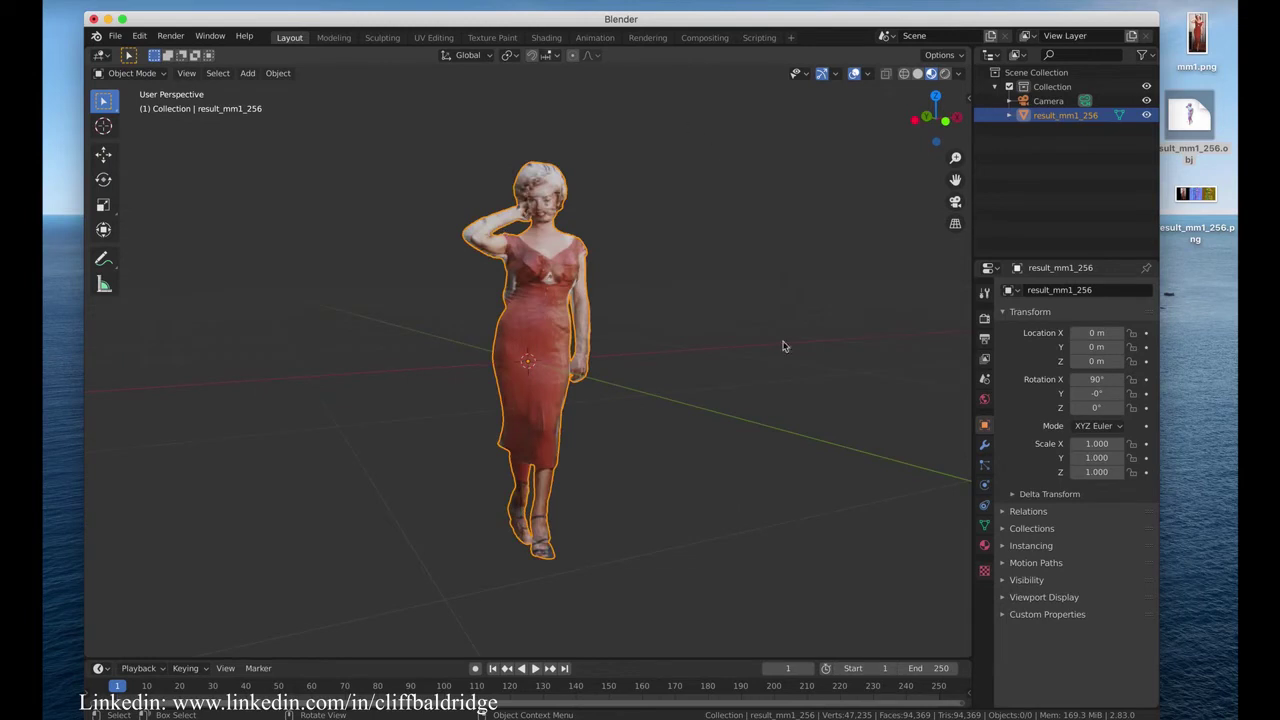
middle_drag(510, 297, 506, 307)
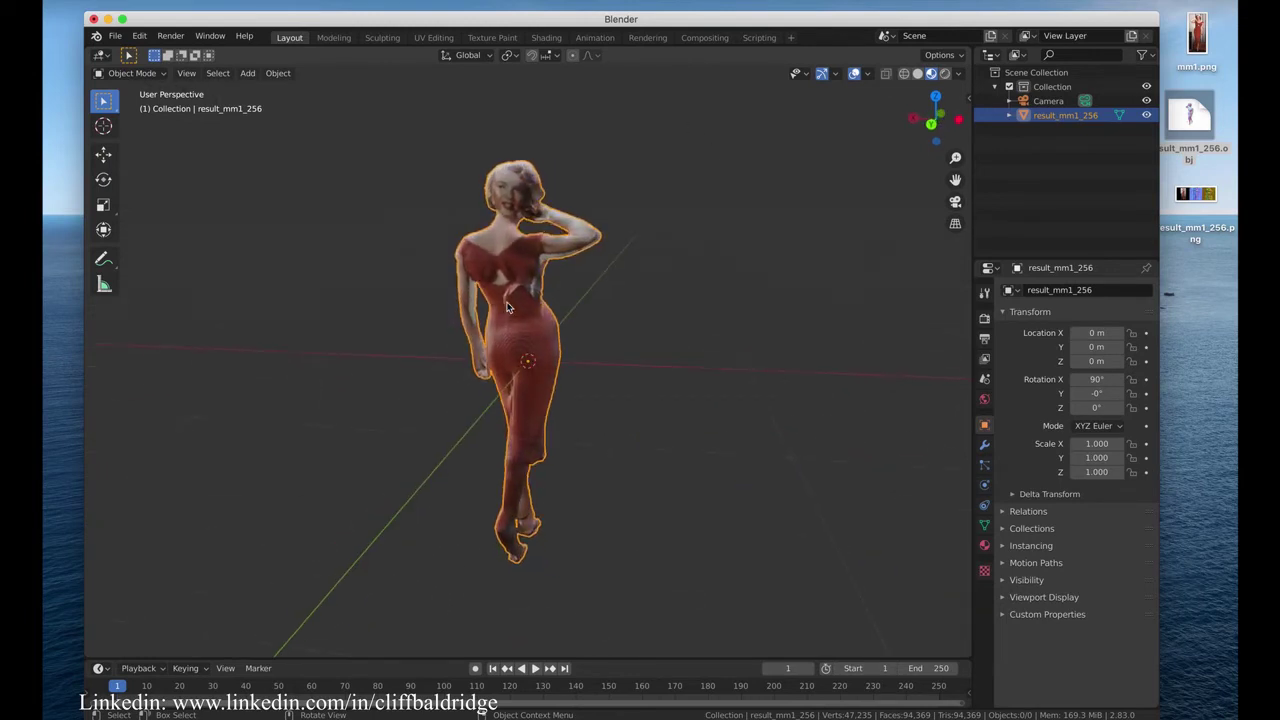
middle_drag(507, 182, 474, 260)
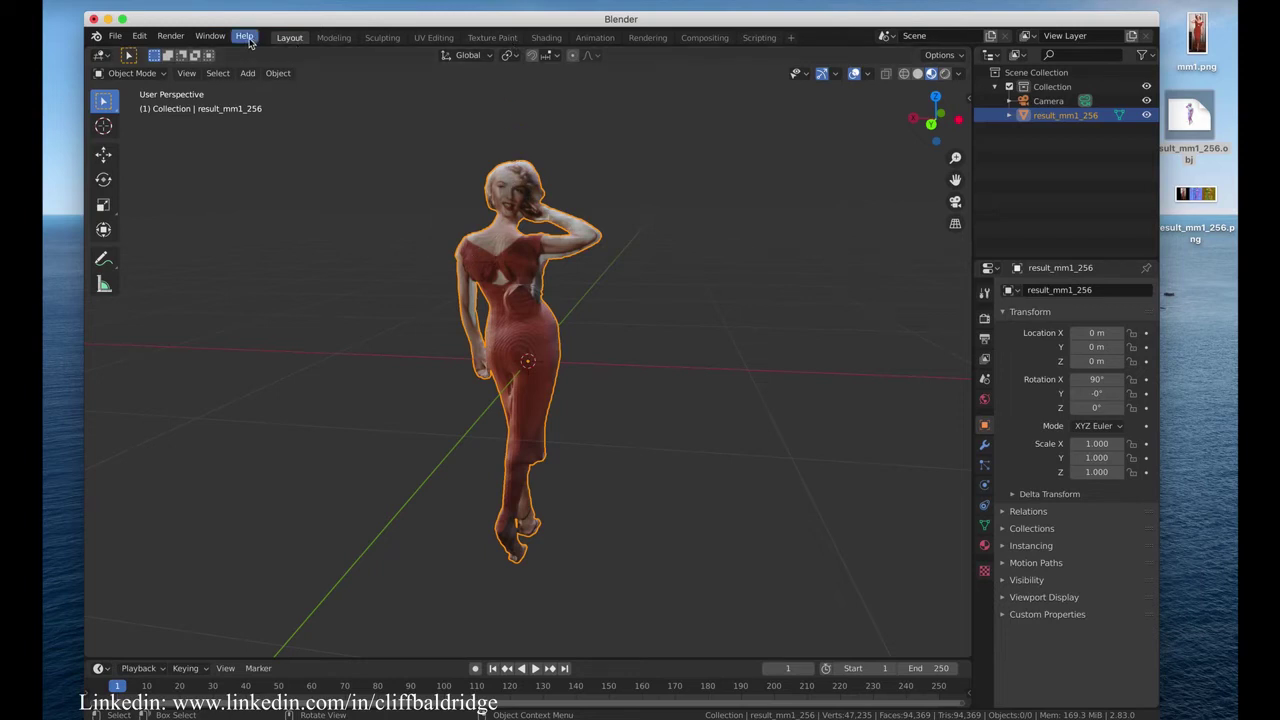
- Return to the UV Editing workspace and orbit and zoom in close on the figure's head
click(430, 40)
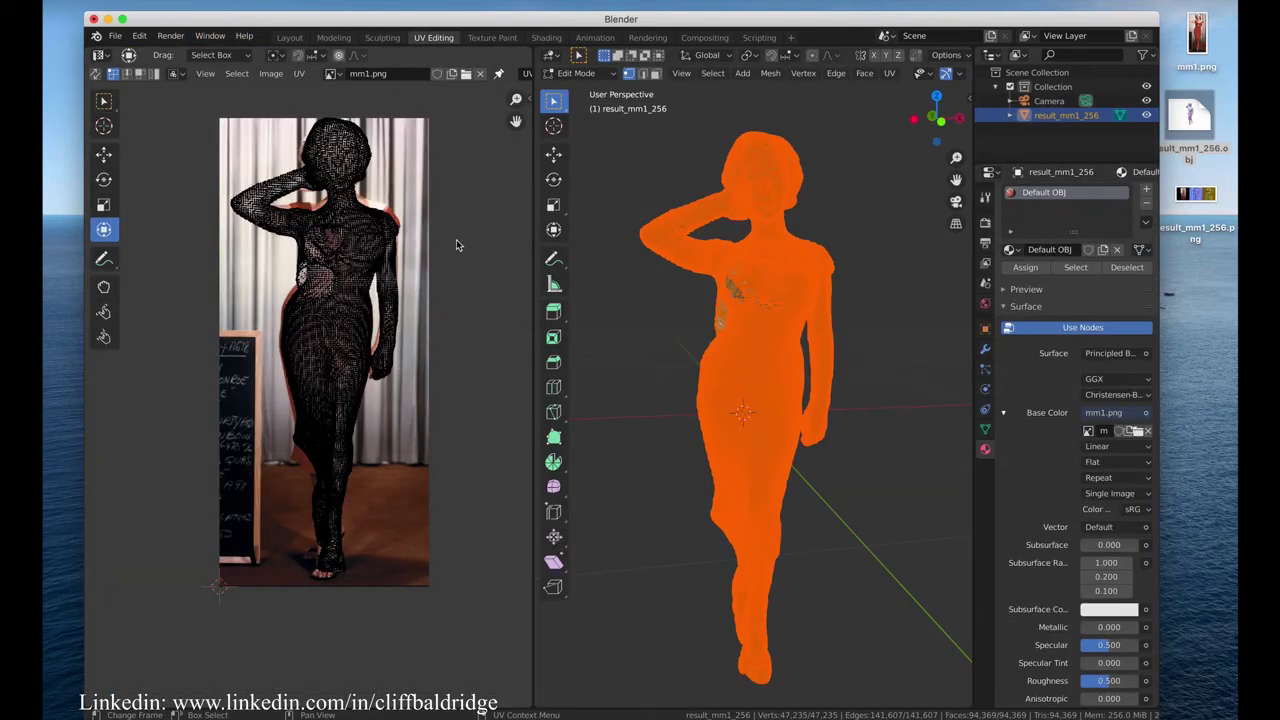
scroll(696, 309, right, 10)
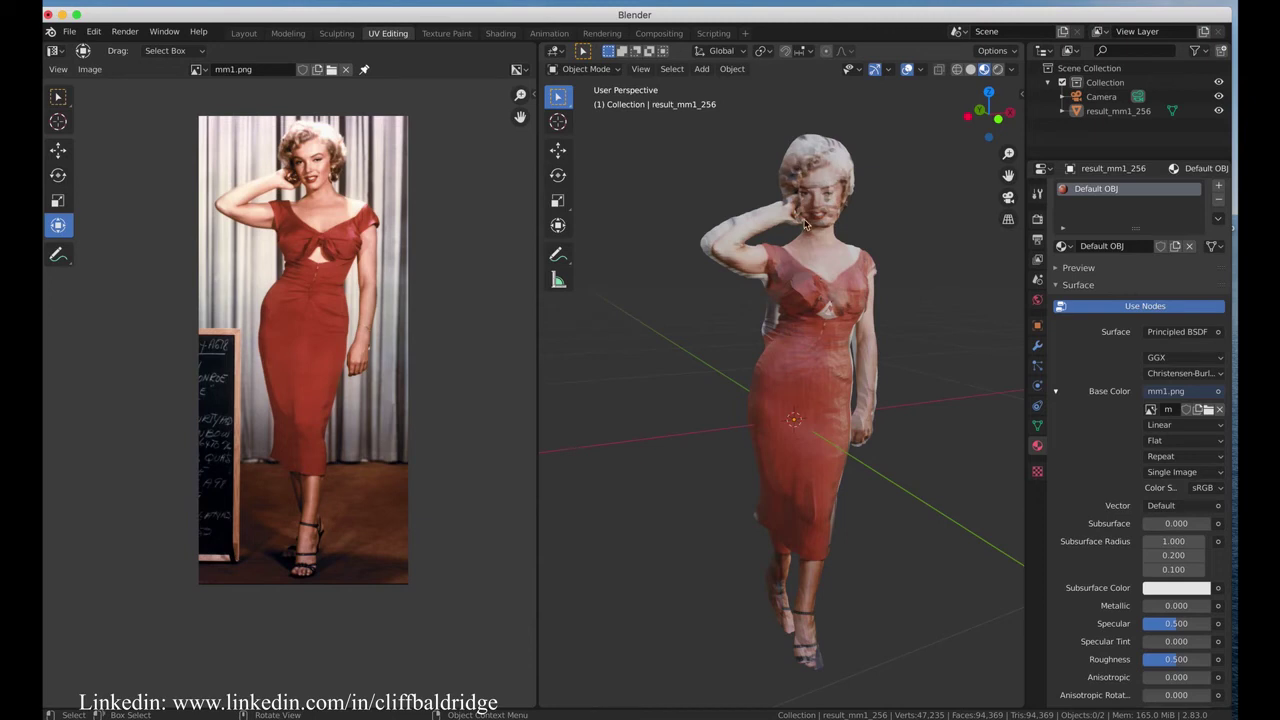
scroll(797, 418, right, 10)
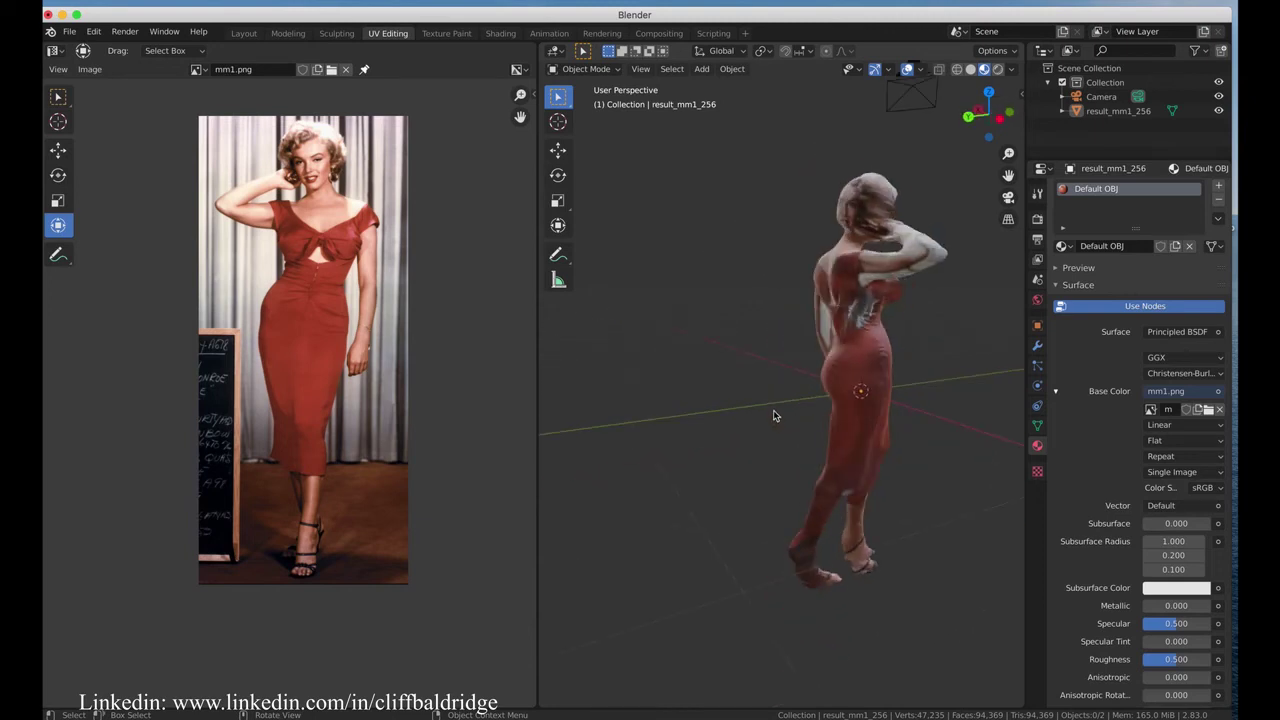
scroll(803, 415, right, 10)
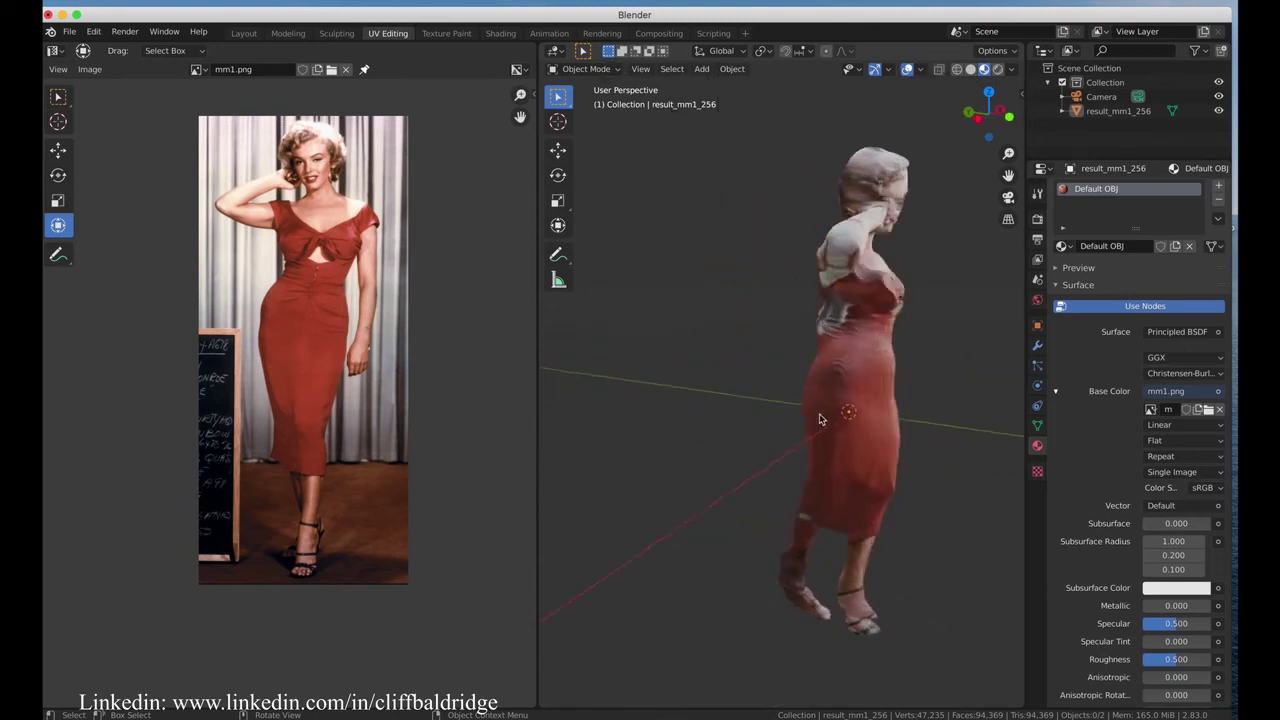
scroll(822, 419, right, 10)
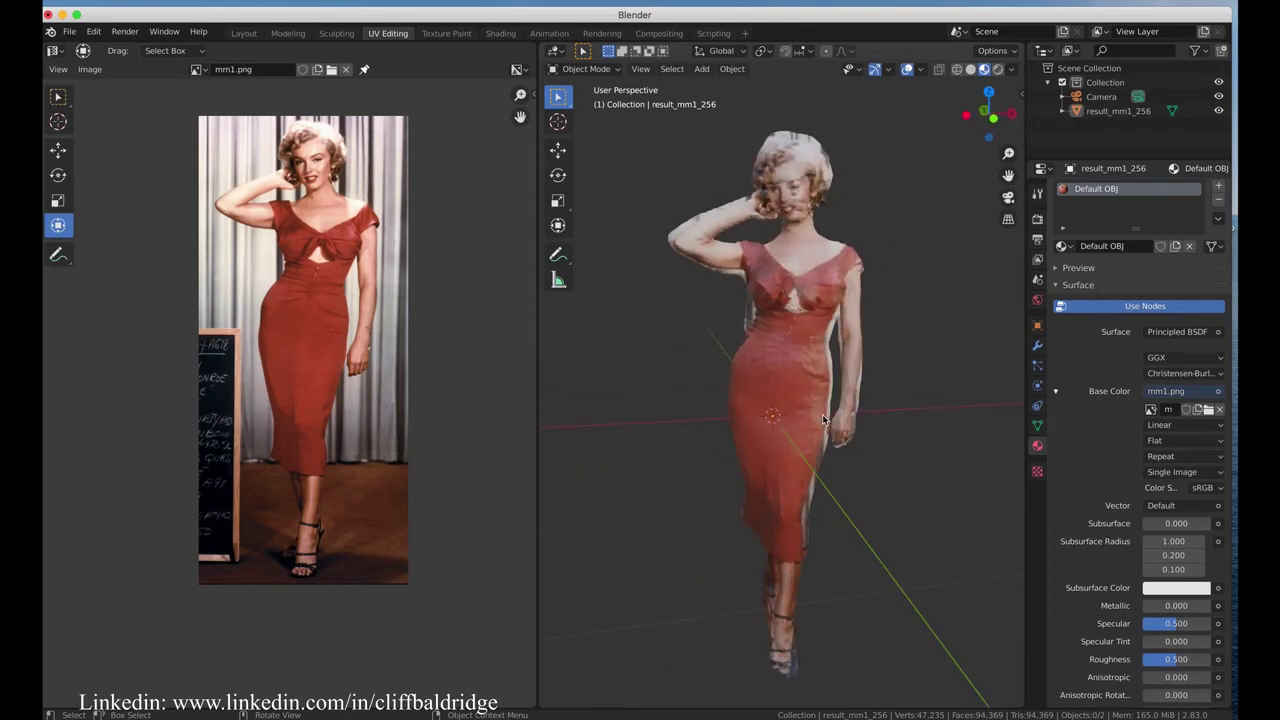
scroll(822, 418, right, 5)
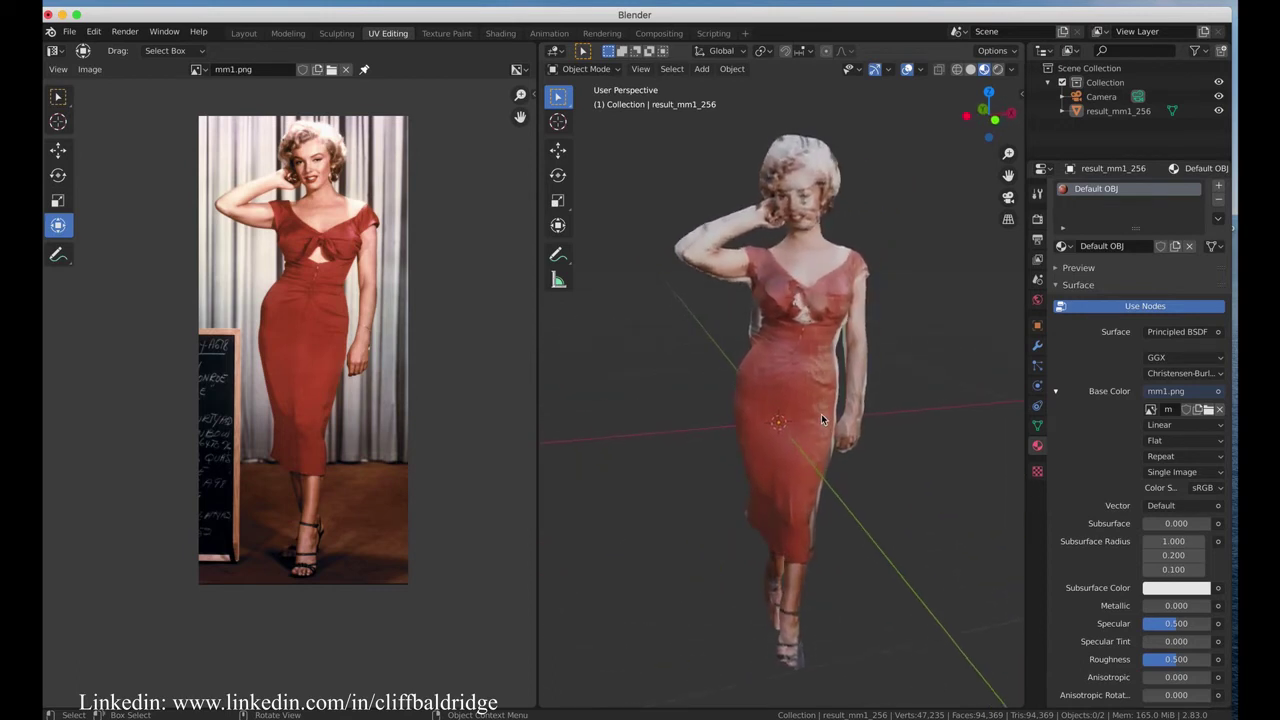
scroll(819, 418, right, 10)
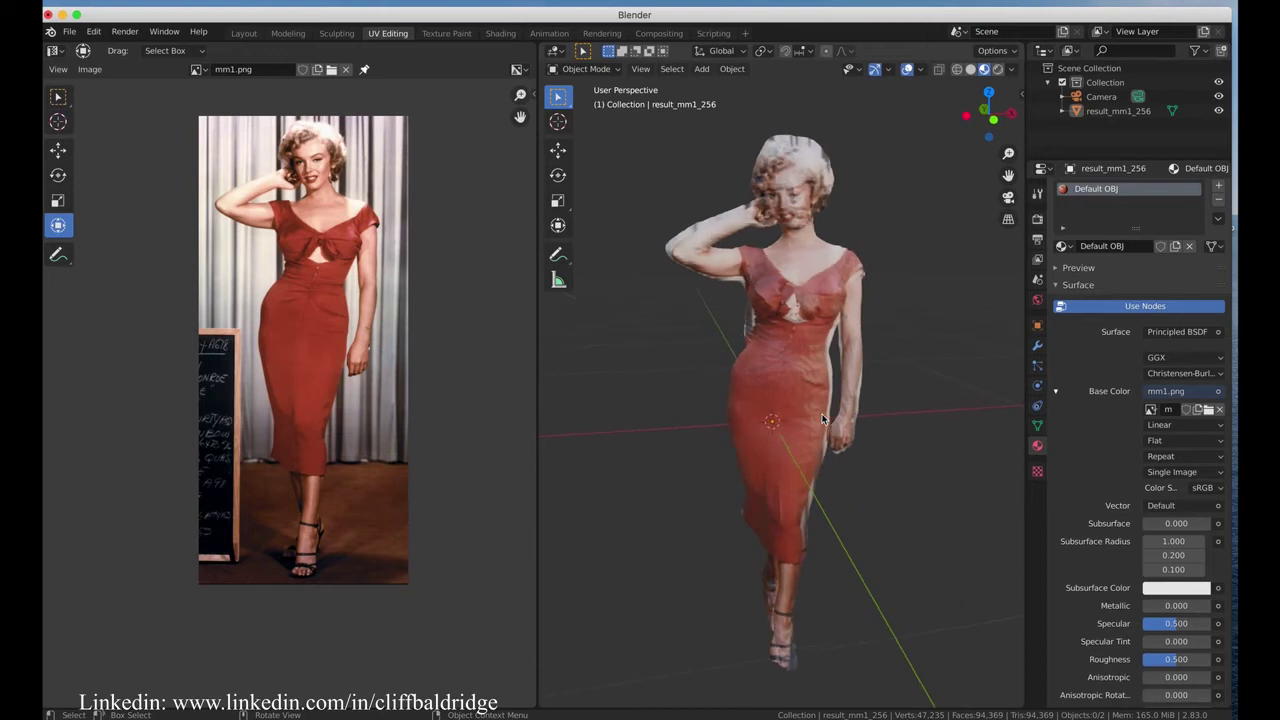
scroll(814, 420, right, 10)
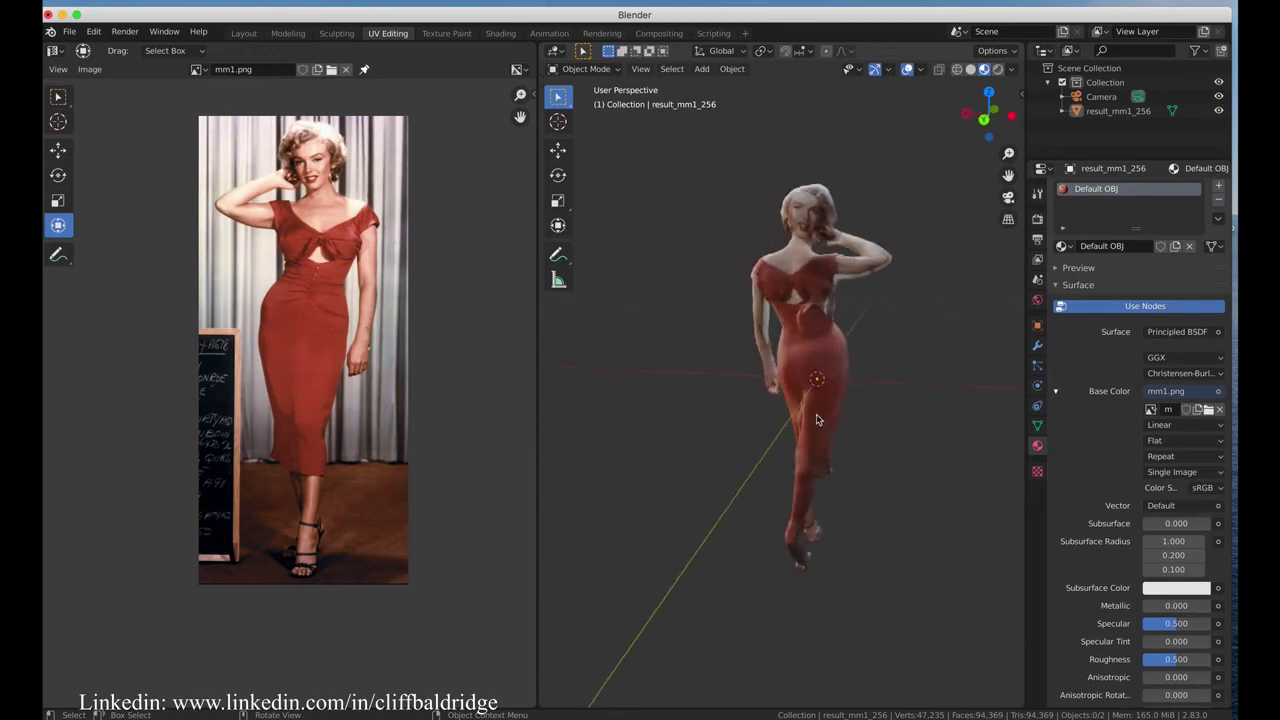
scroll(827, 422, right, 8)
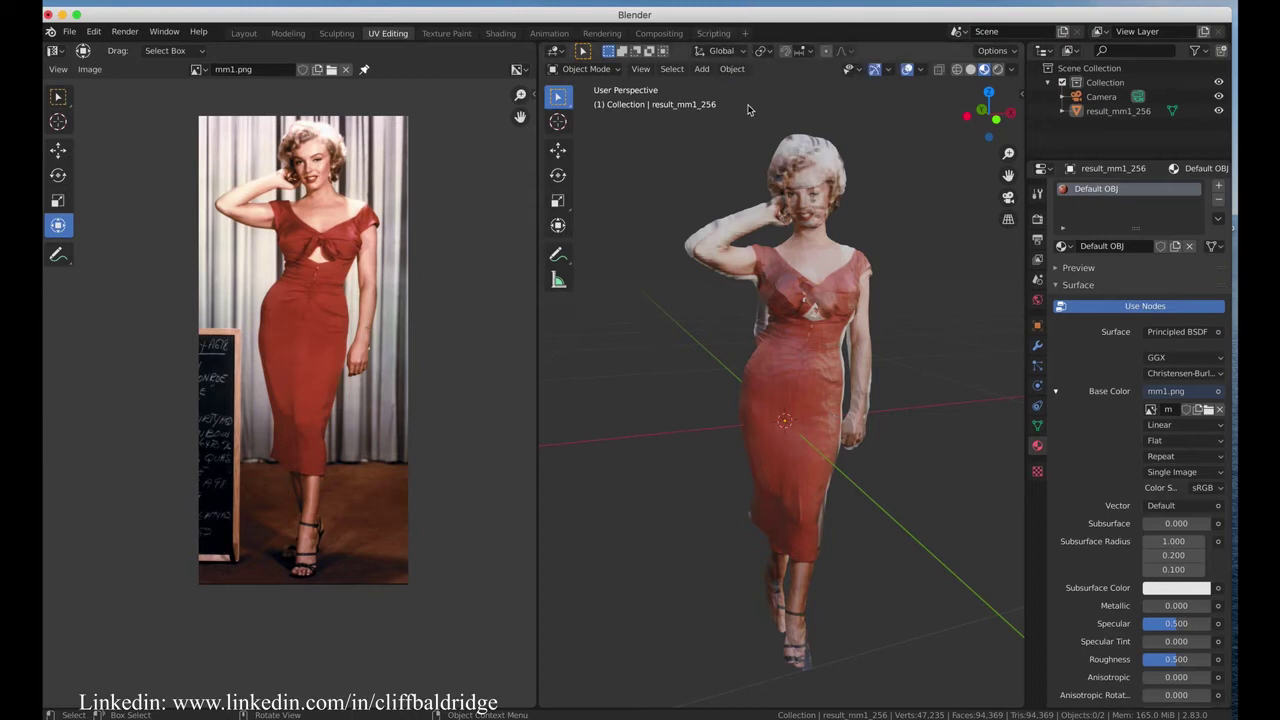
scroll(717, 210, right, 5)
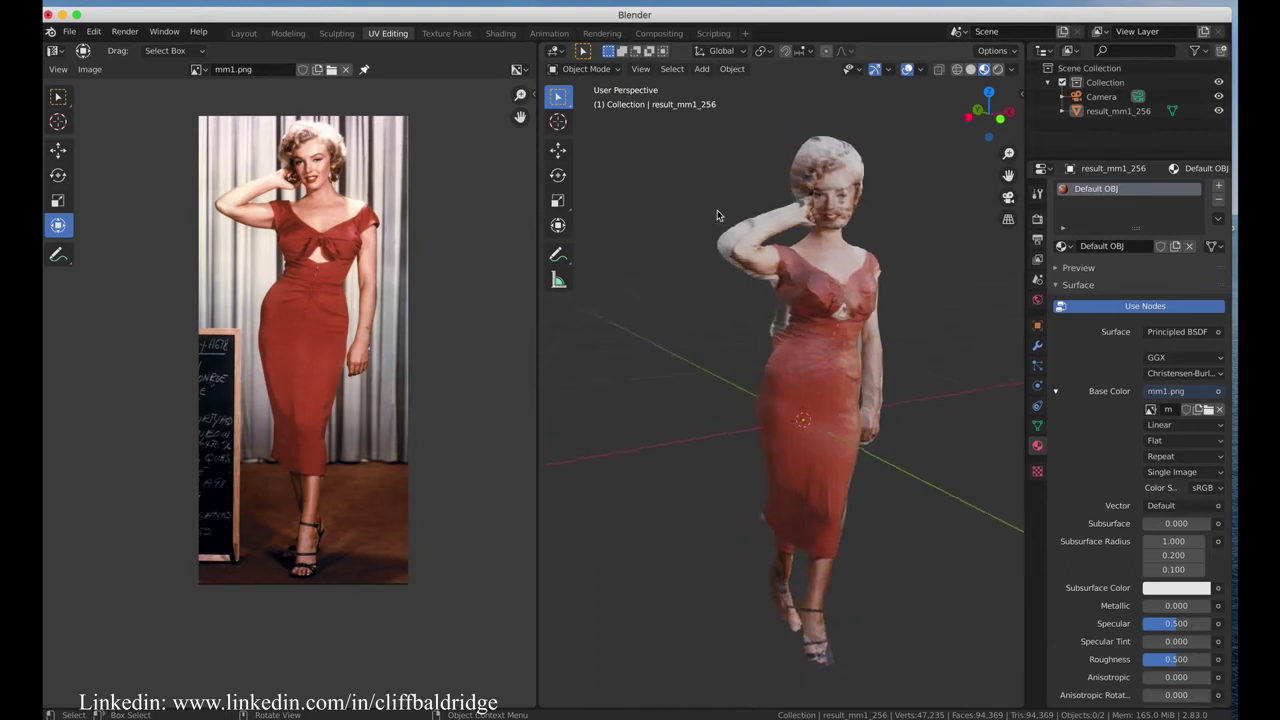
scroll(717, 213, right, 10)
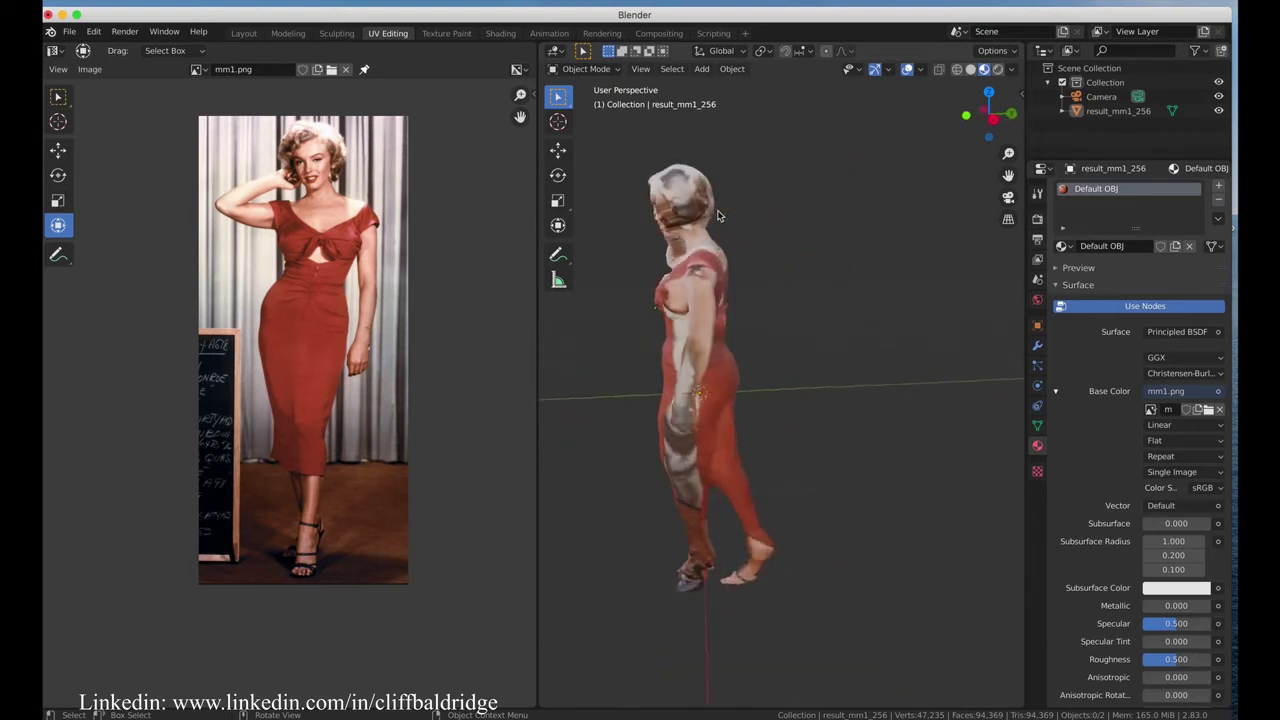
scroll(731, 210, right, 5)
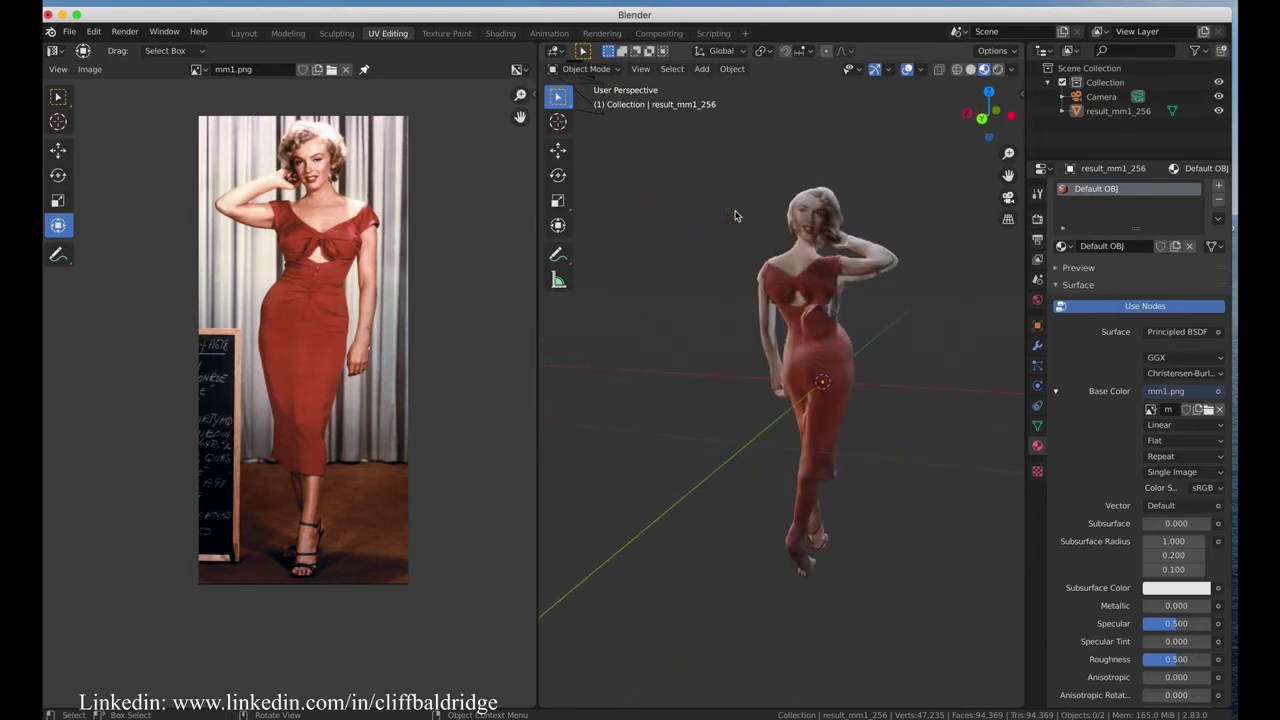
scroll(737, 209, up, 5)
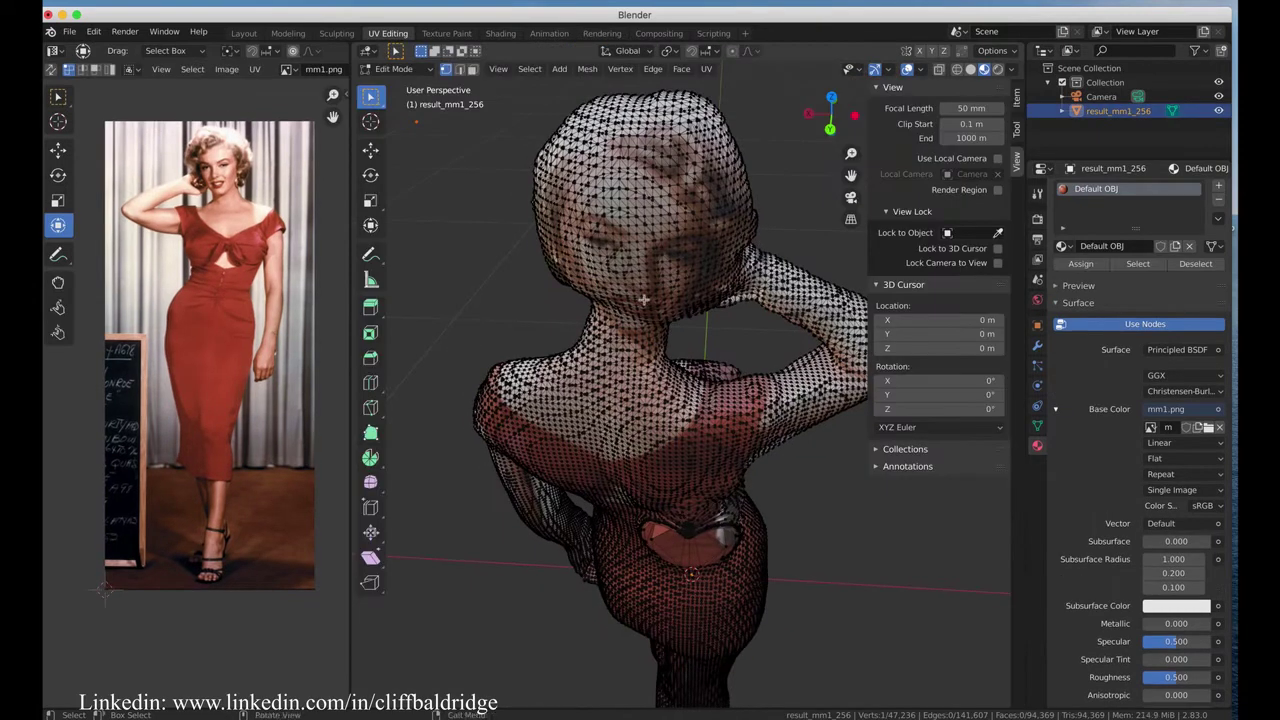
- Box-select the faces covering the back of the head and pick their UV island
scroll(587, 320, right, 8)
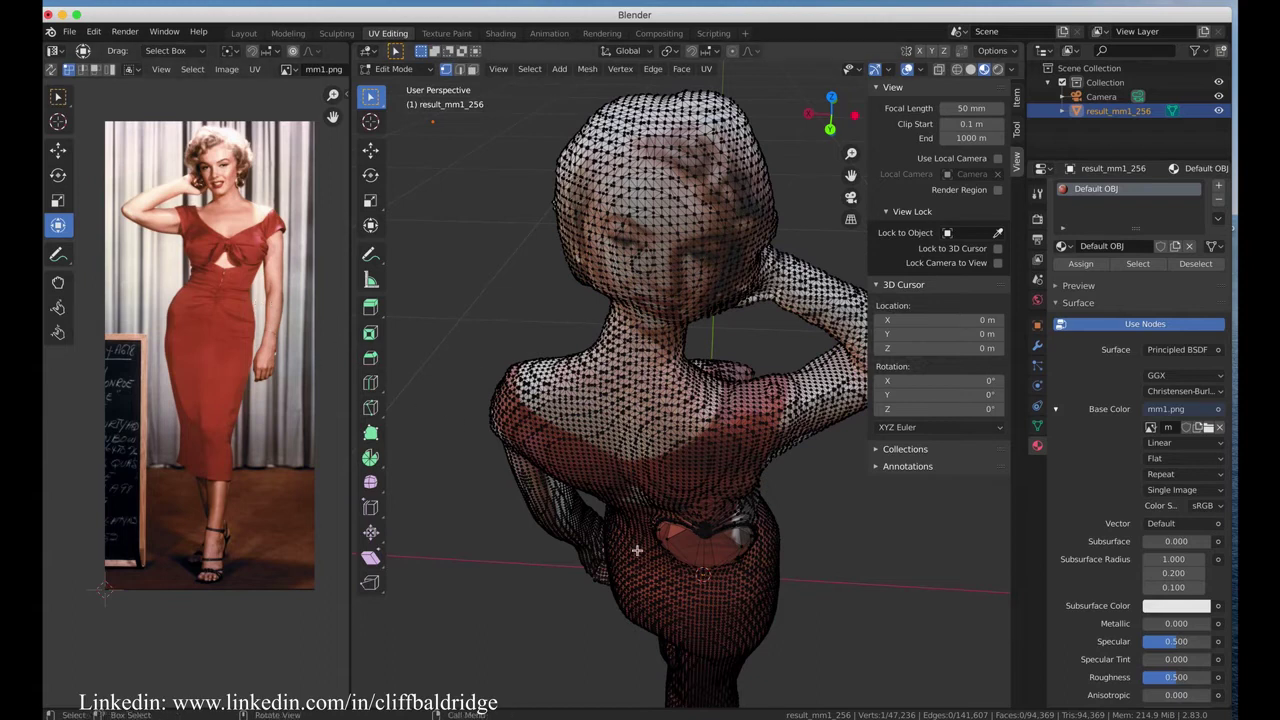
middle_drag(636, 549, 609, 237)
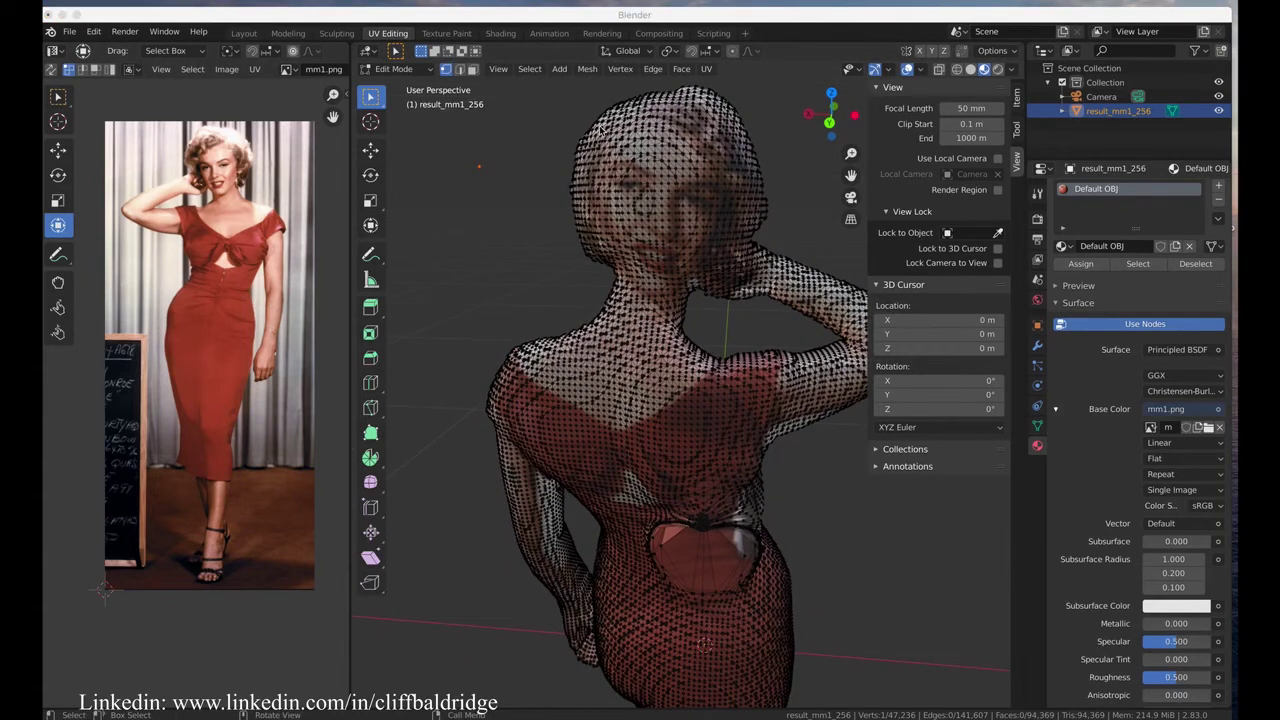
drag(600, 130, 724, 283)
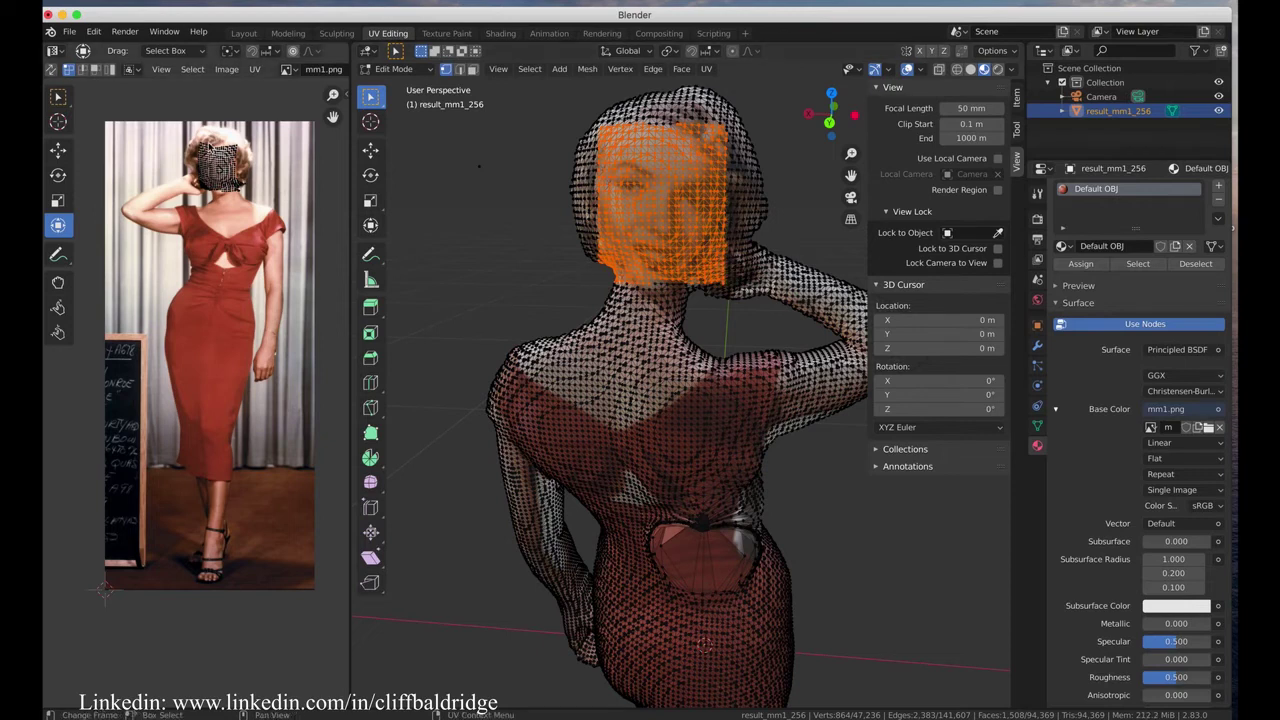
key(s)
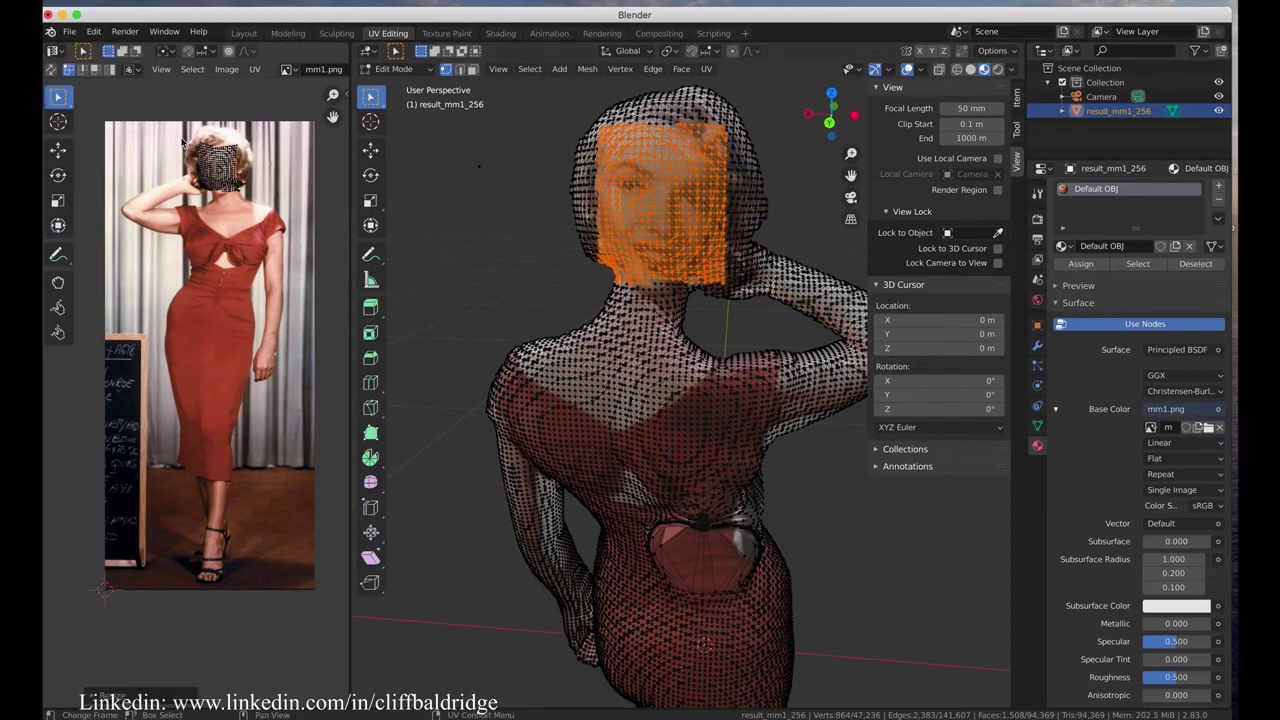
click(258, 209)
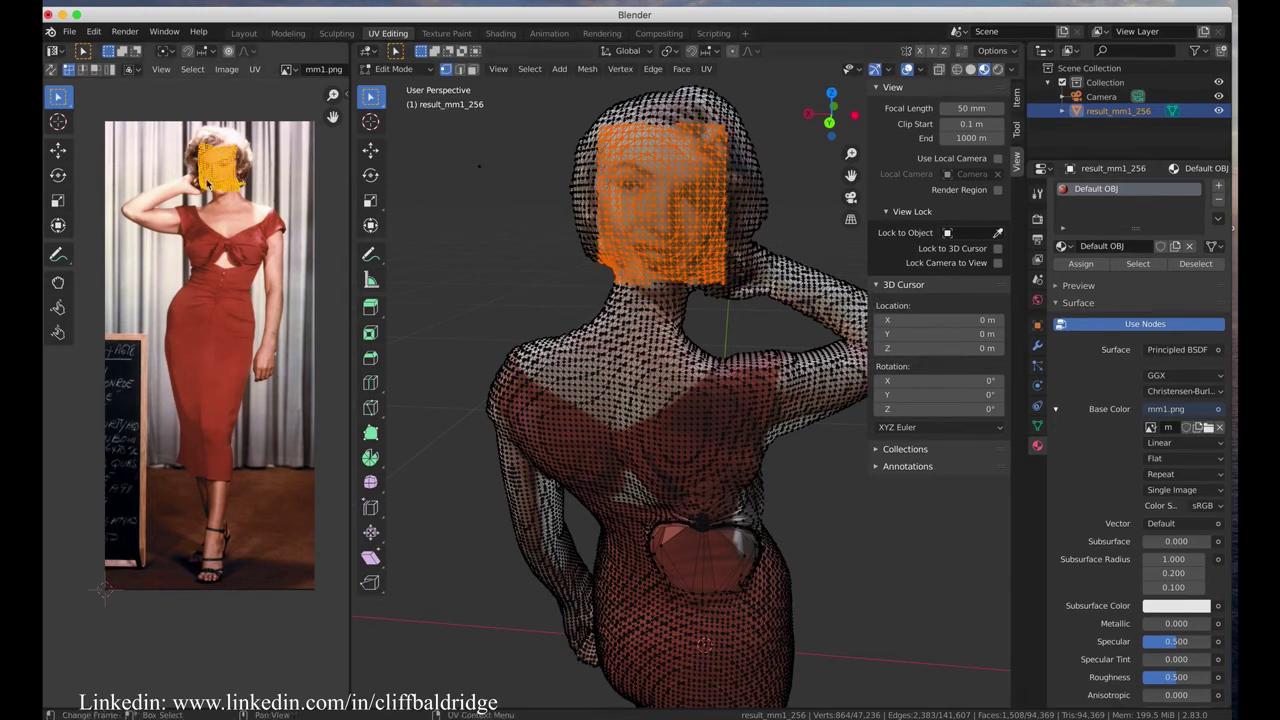
- Scale the head's UV island to about 0.745, shift it right and down onto the hair, then exit to Object Mode
click(57, 200)
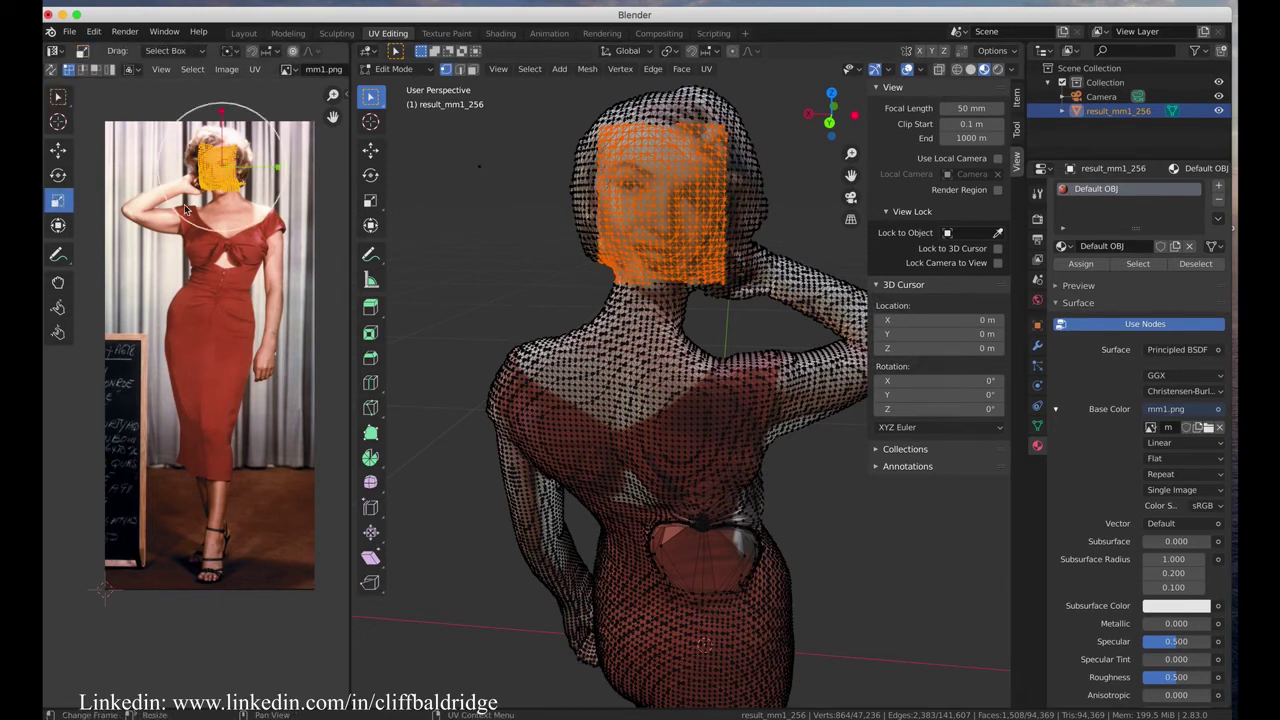
drag(252, 144, 224, 84)
click(58, 149)
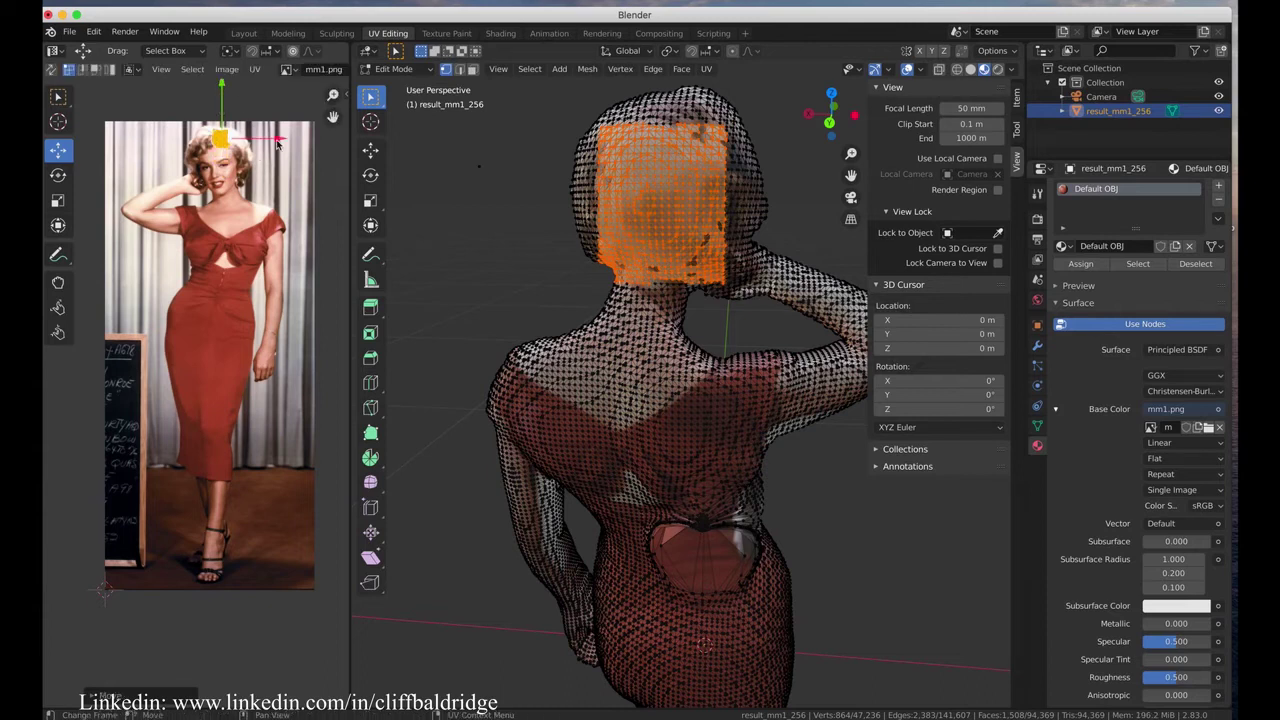
drag(283, 140, 311, 152)
drag(247, 88, 247, 110)
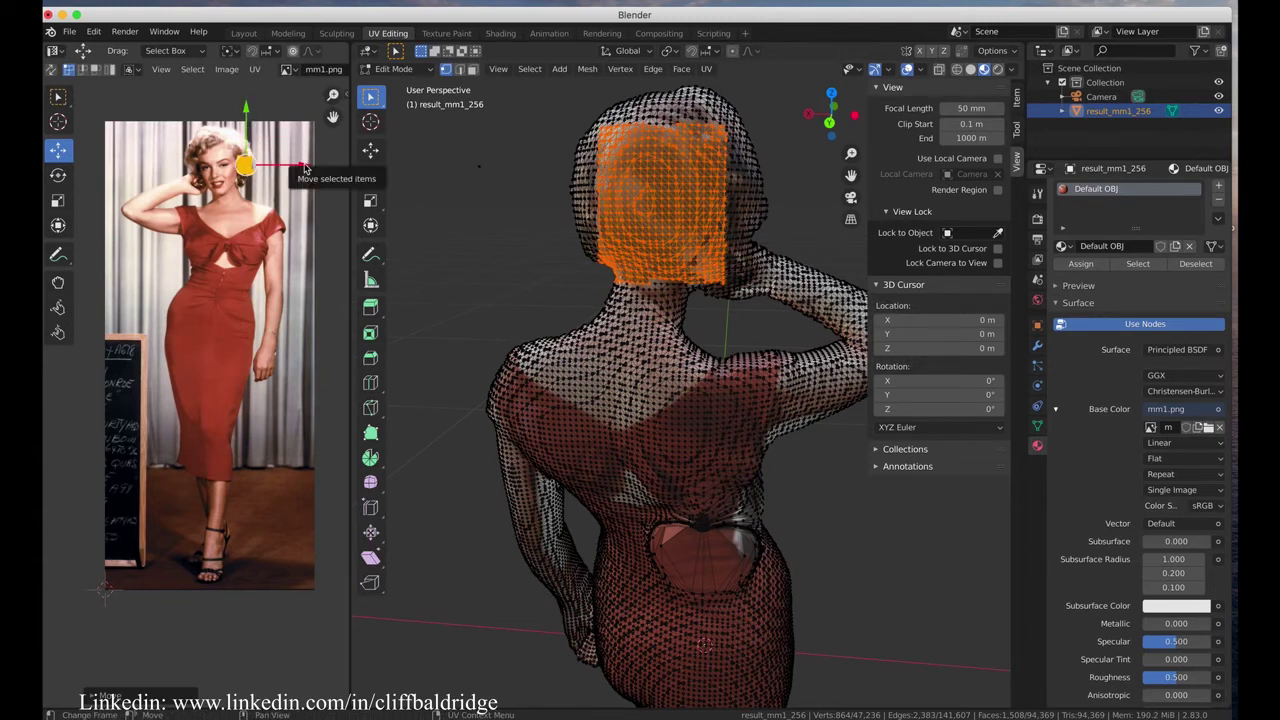
click(245, 168)
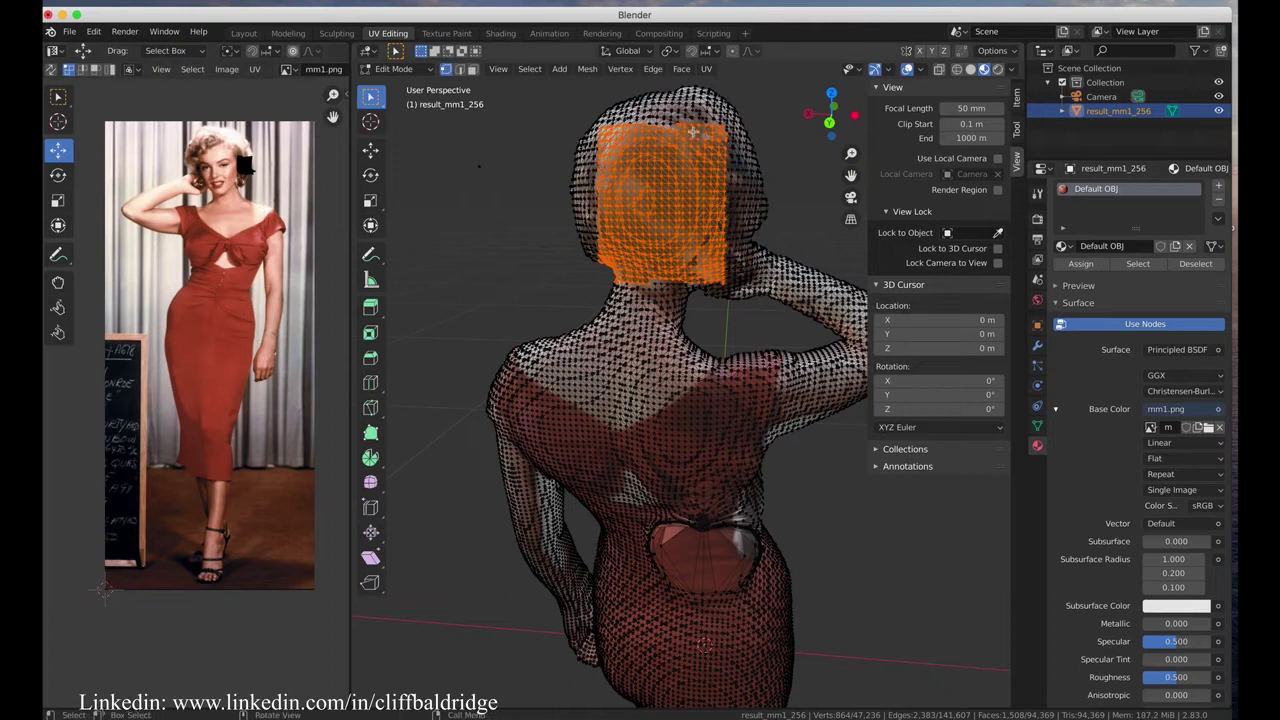
key(Tab)
key(KP_1)
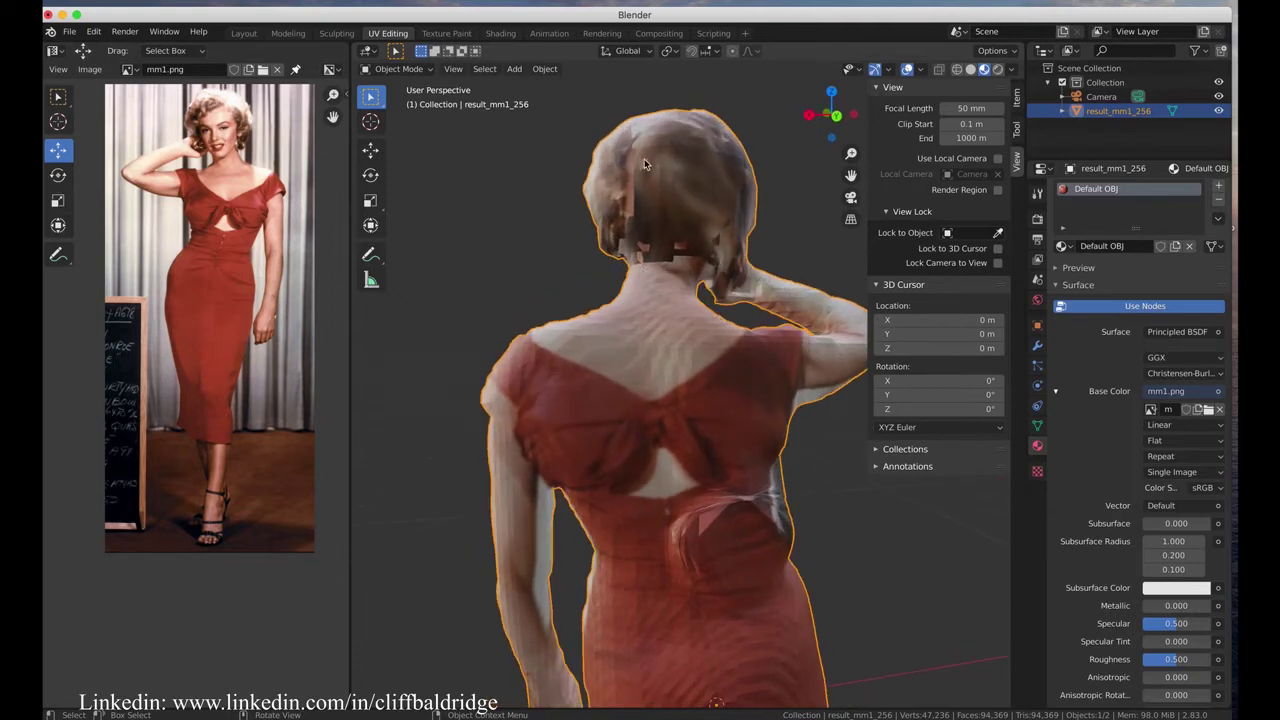
- Put the mesh back into Edit Mode and orbit around to its front
click(398, 69)
click(390, 110)
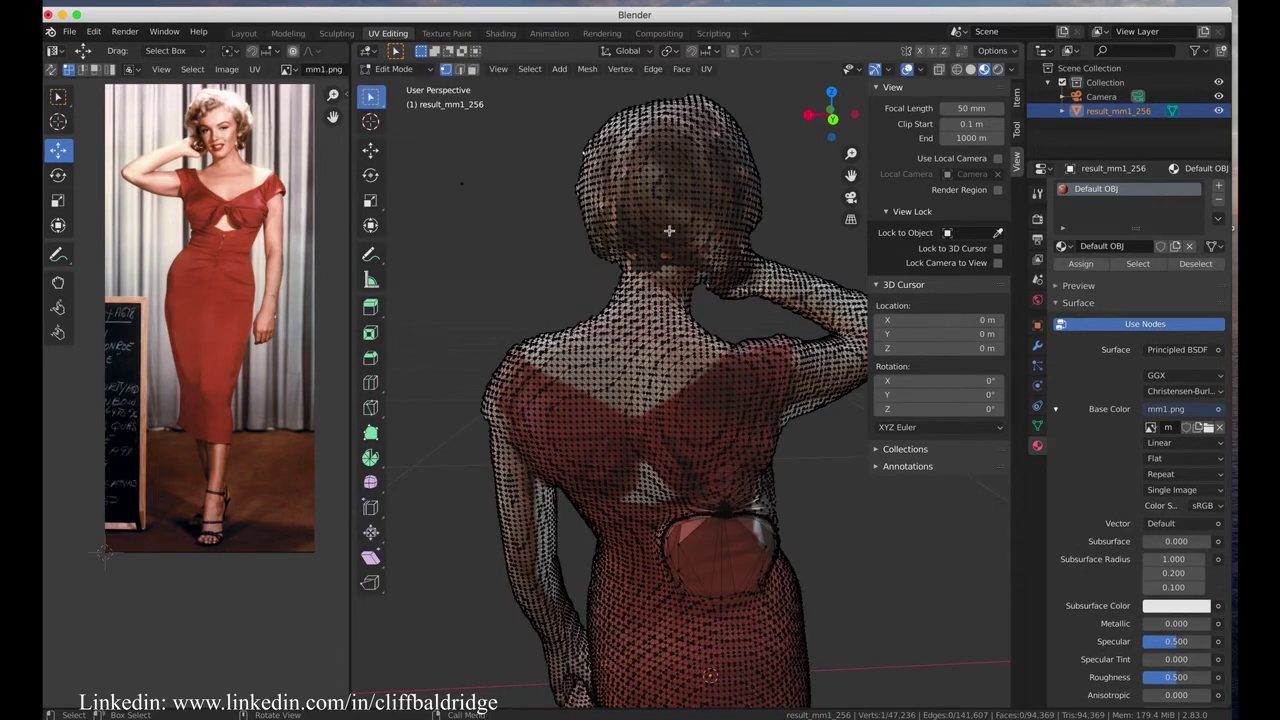
scroll(651, 217, down, 5)
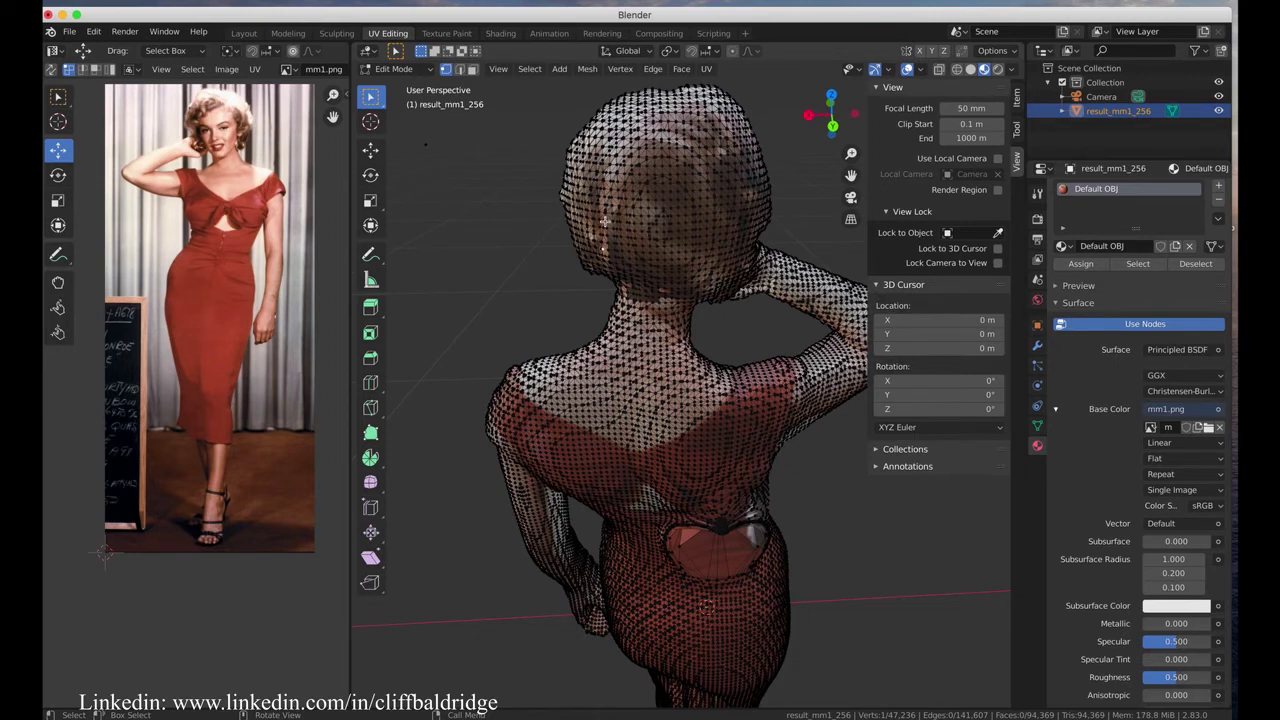
middle_drag(626, 197, 603, 209)
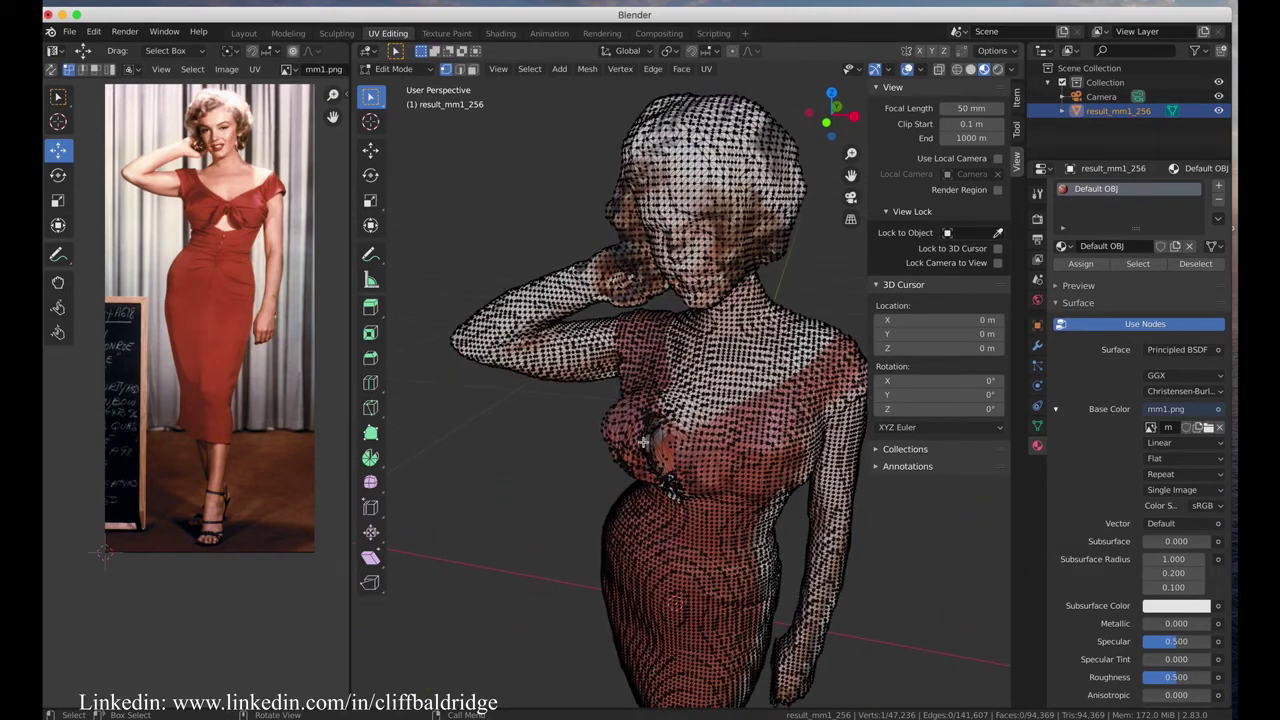
- Box-select a couple of vertices around the chest knot
key(b)
mouse_move(630, 426)
mouse_down()
mouse_move(646, 452)
mouse_move(633, 430)
mouse_up()
key(b)
key(b)
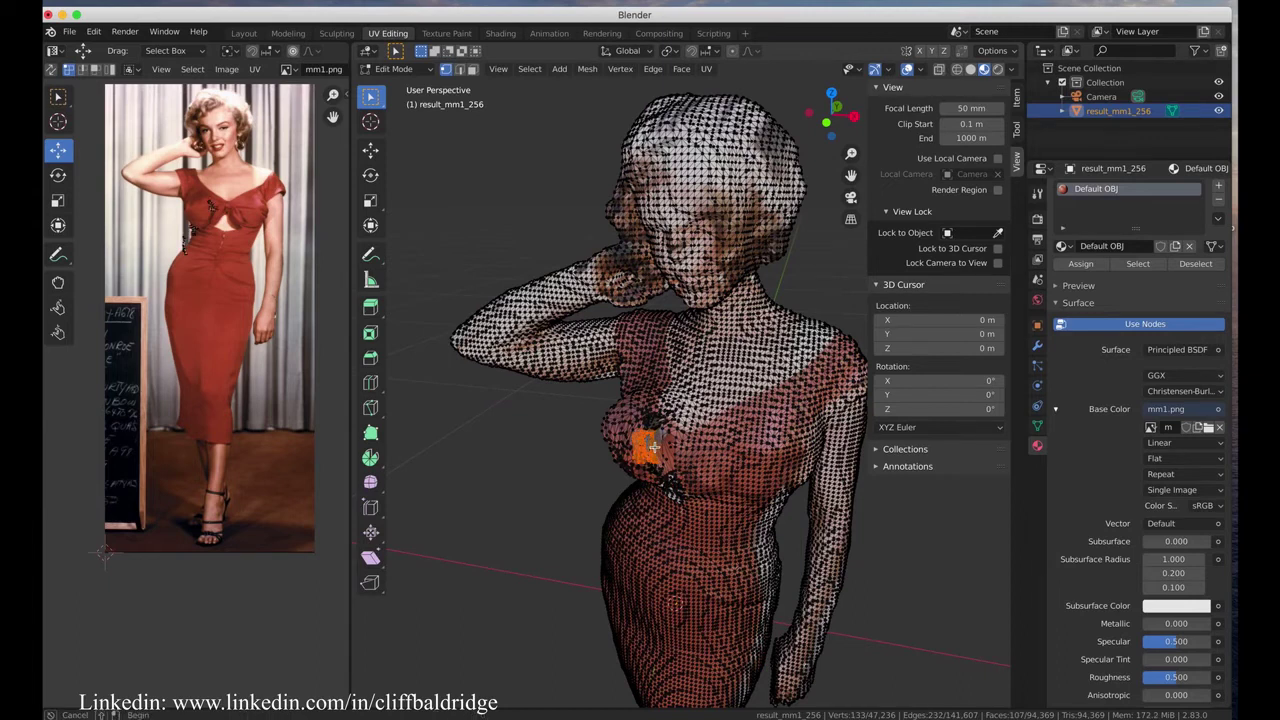
mouse_move(652, 447)
middle_down()
mouse_move(628, 426)
mouse_move(646, 444)
mouse_move(633, 456)
mouse_move(645, 449)
middle_up()
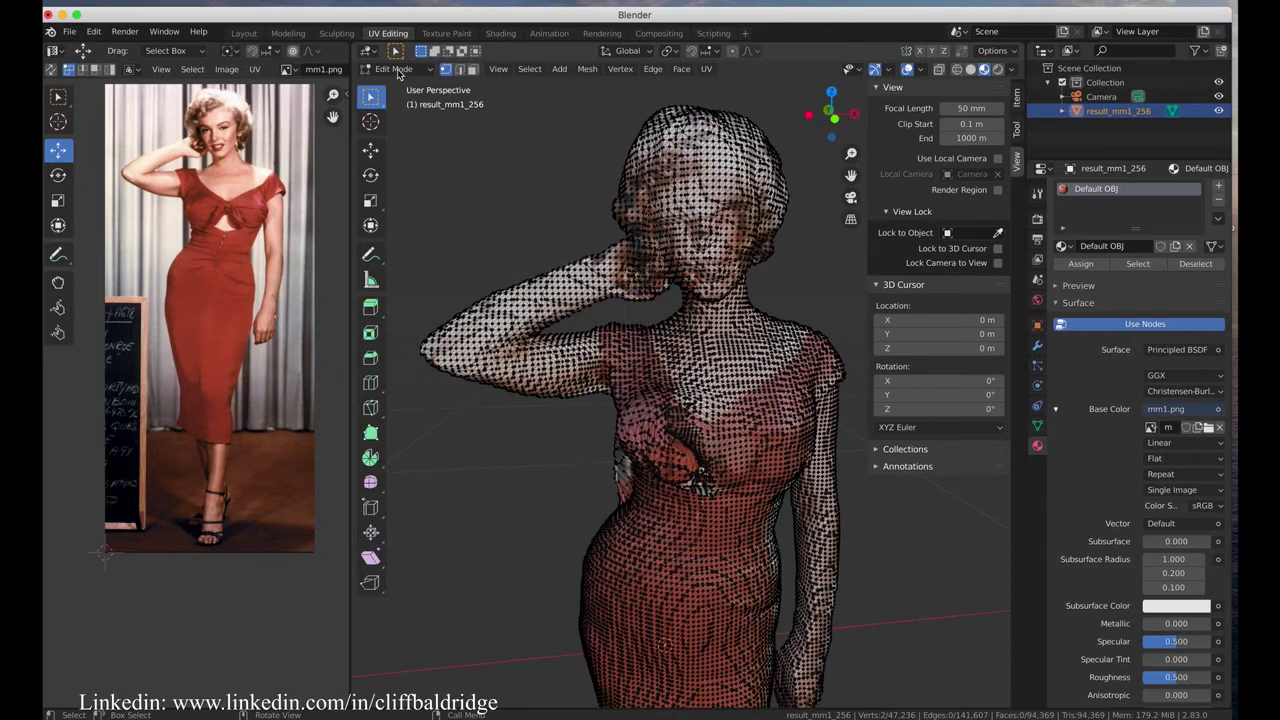
click(396, 69)
- Return the figure to Object Mode, isolate it in Local View, and orbit to a side-on view
click(402, 86)
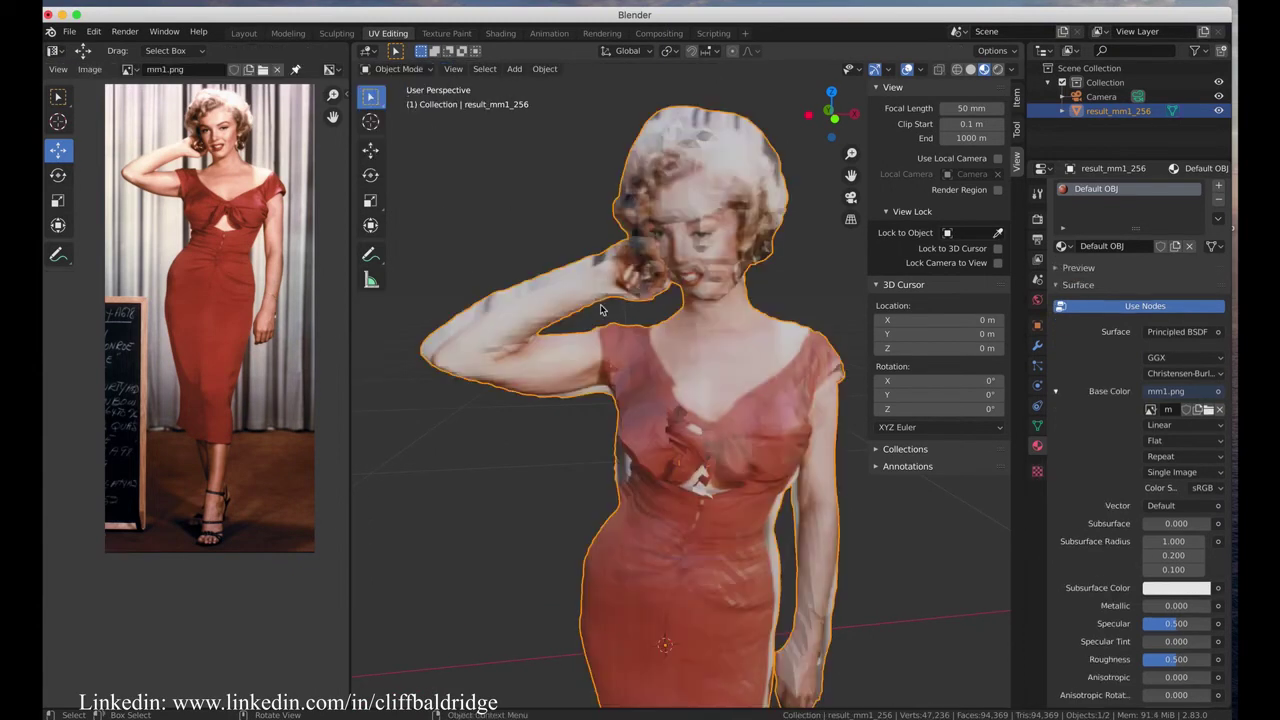
mouse_move(604, 311)
middle_down()
mouse_move(697, 313)
mouse_move(686, 298)
mouse_move(690, 345)
middle_up()
scroll(690, 346, up, 1)
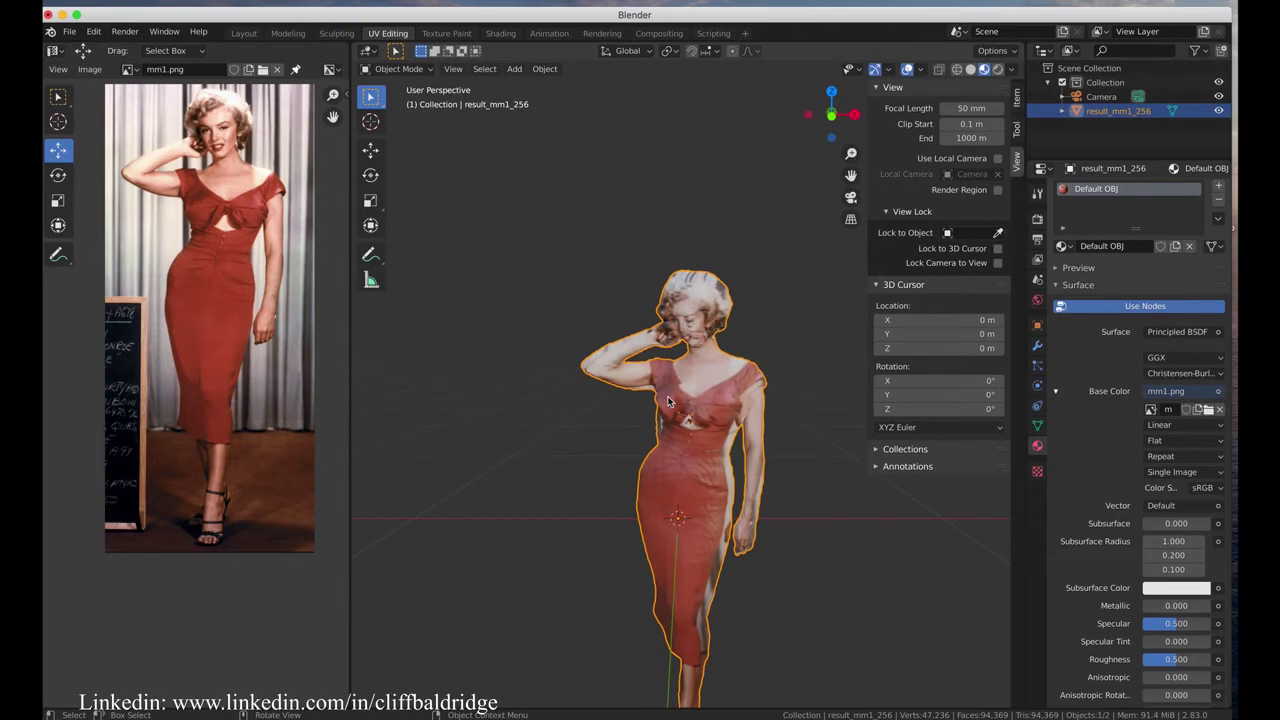
key(KP_Divide)
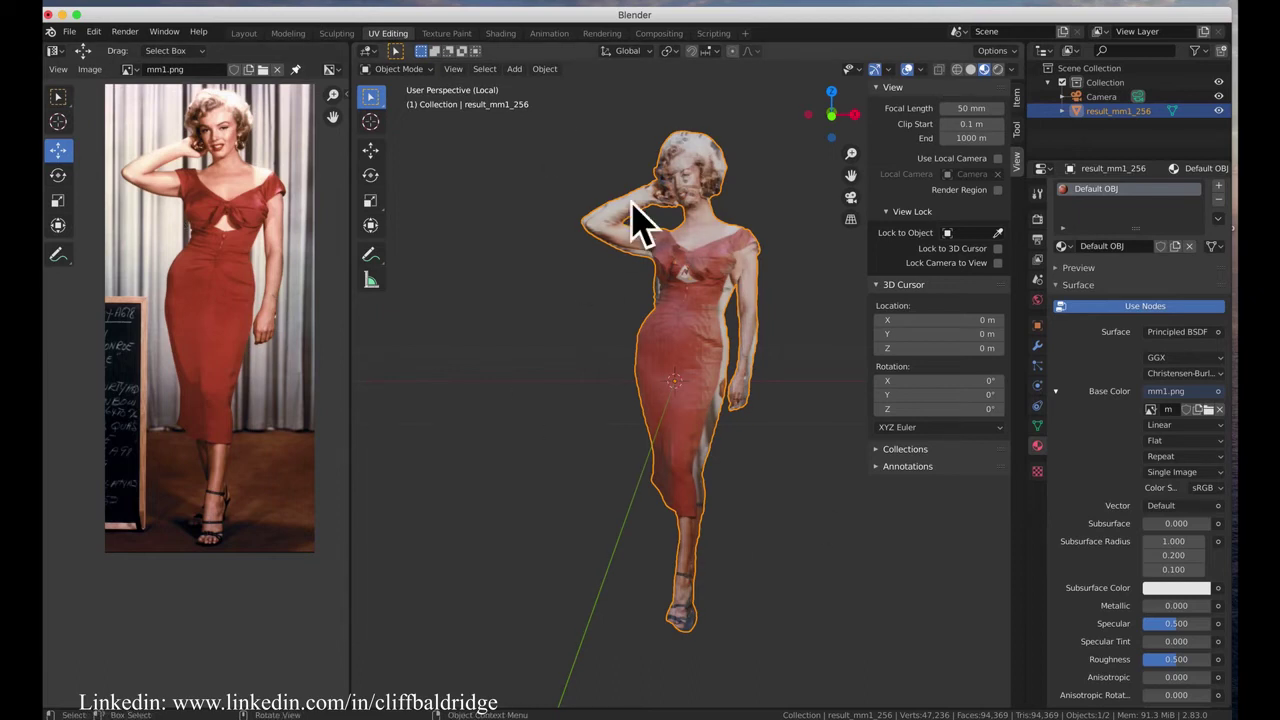
middle_drag(643, 223, 638, 288)
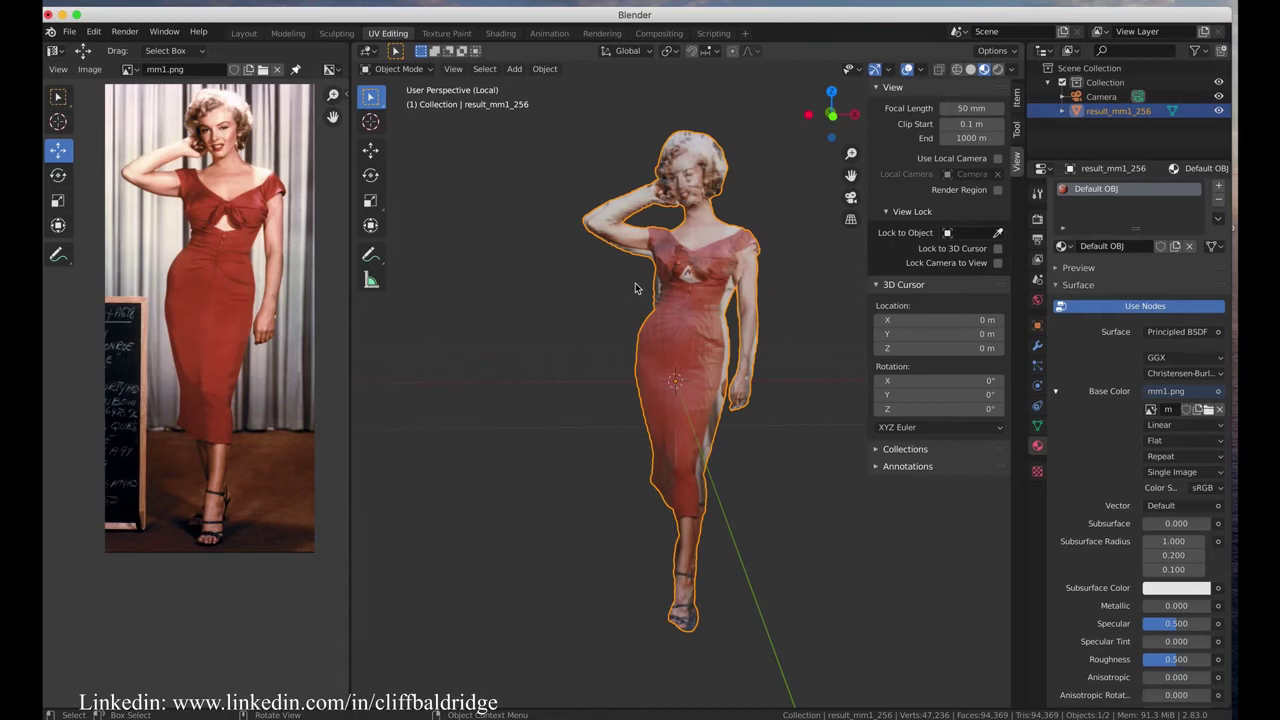
- Pack all external data, including the figure's texture image, into the .blend file
middle_drag(697, 306, 697, 310)
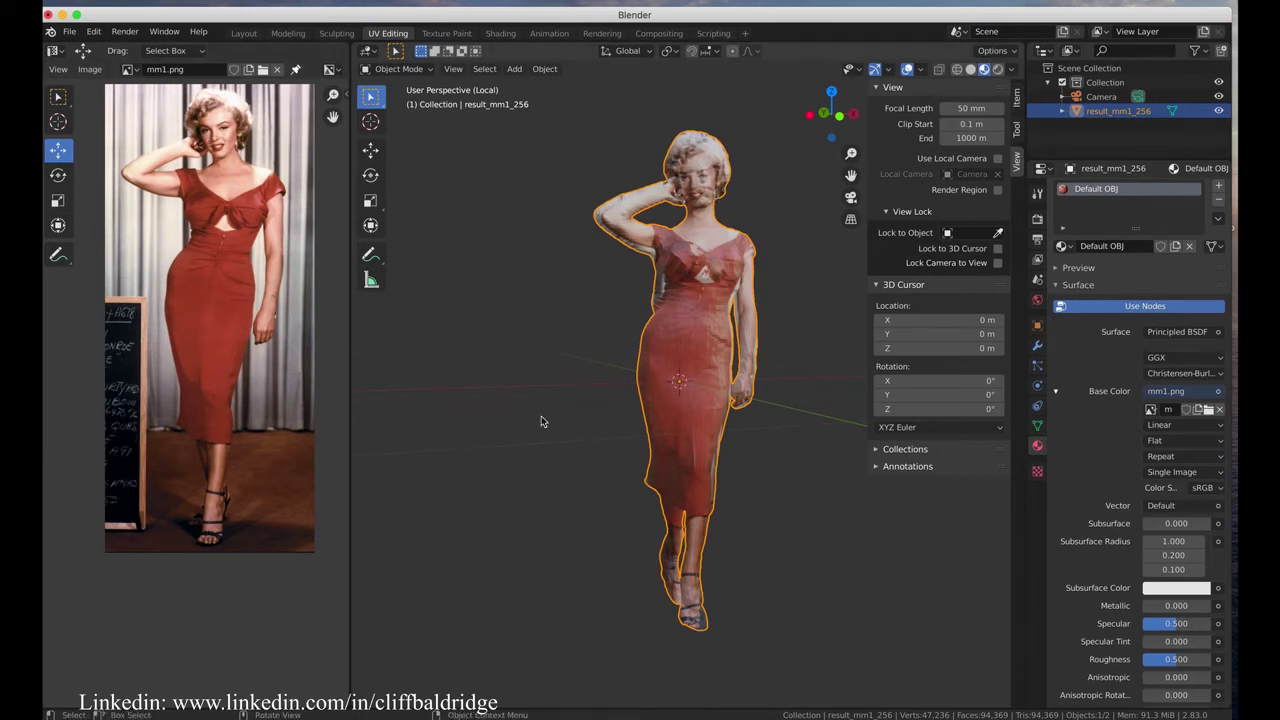
scroll(523, 454, left, 3)
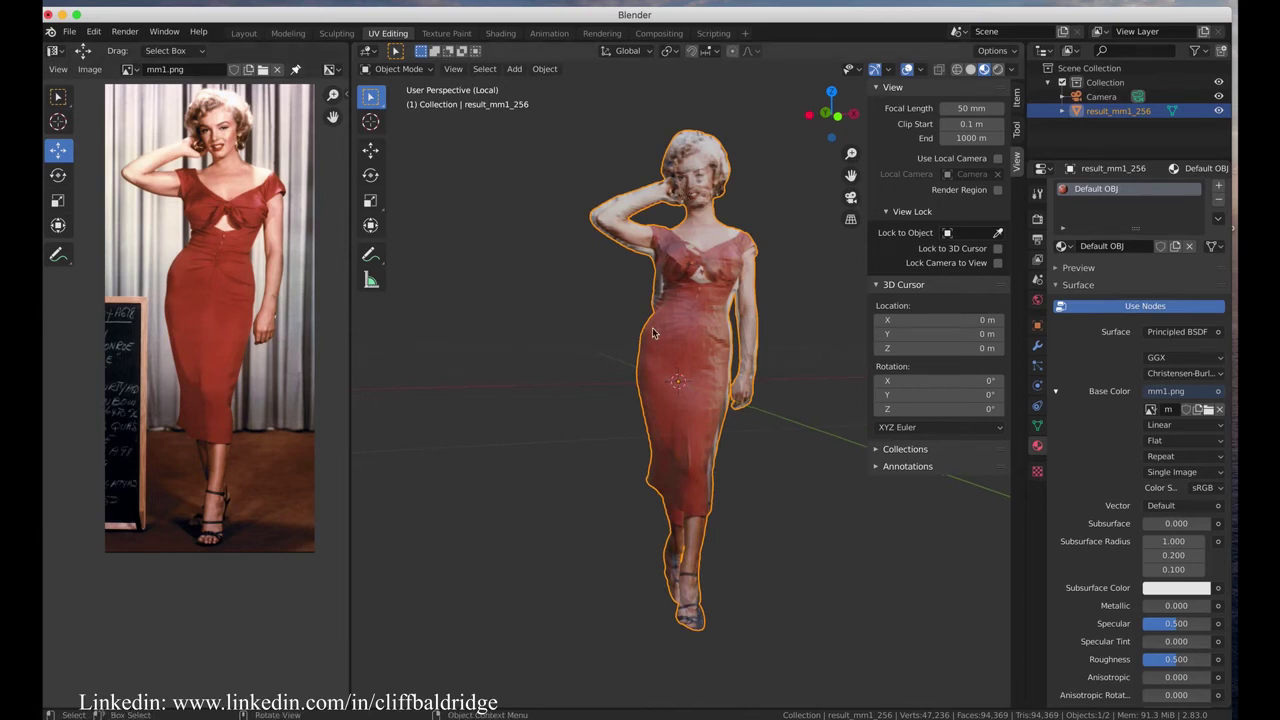
scroll(660, 303, left, 2)
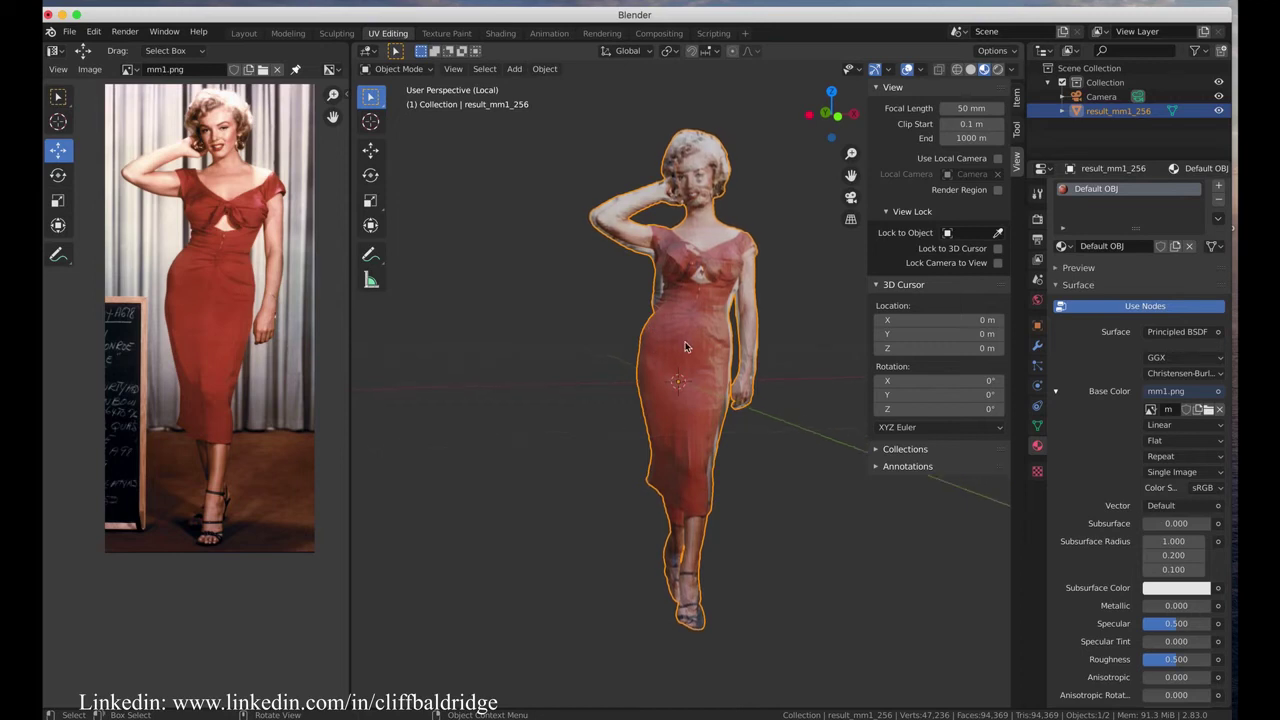
scroll(670, 340, left, 5)
scroll(653, 334, right, 5)
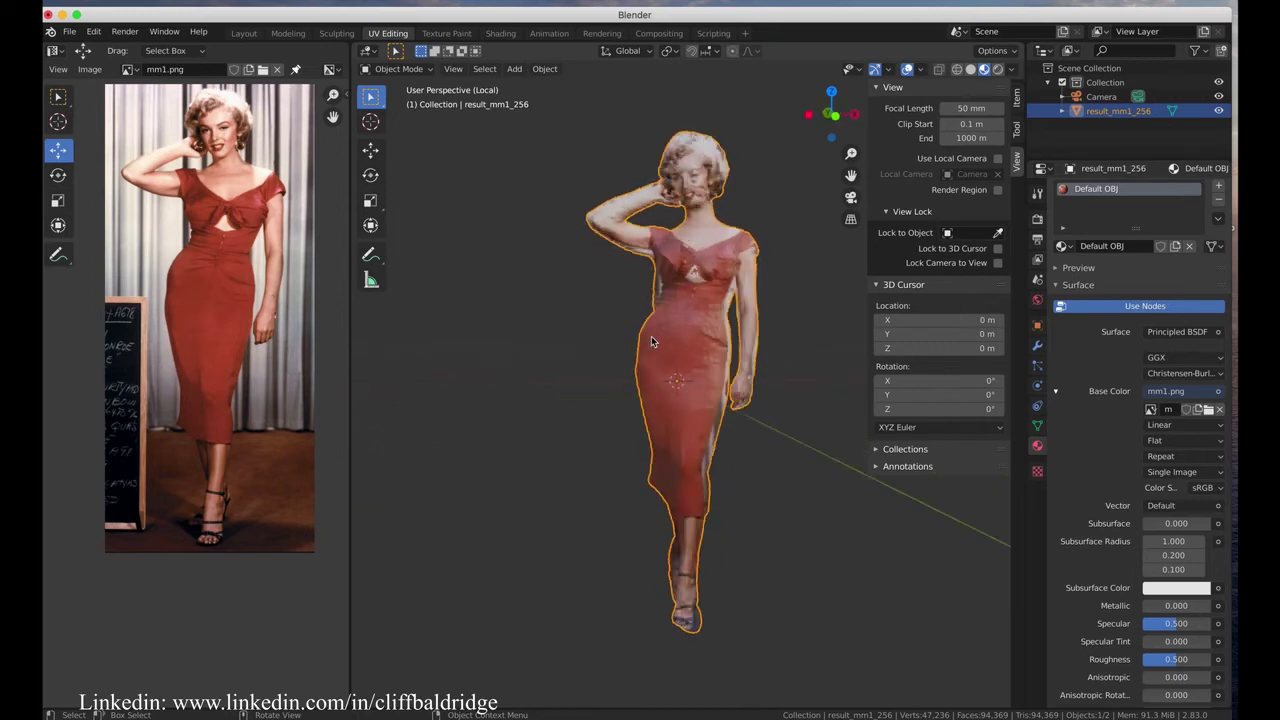
scroll(653, 344, right, 1)
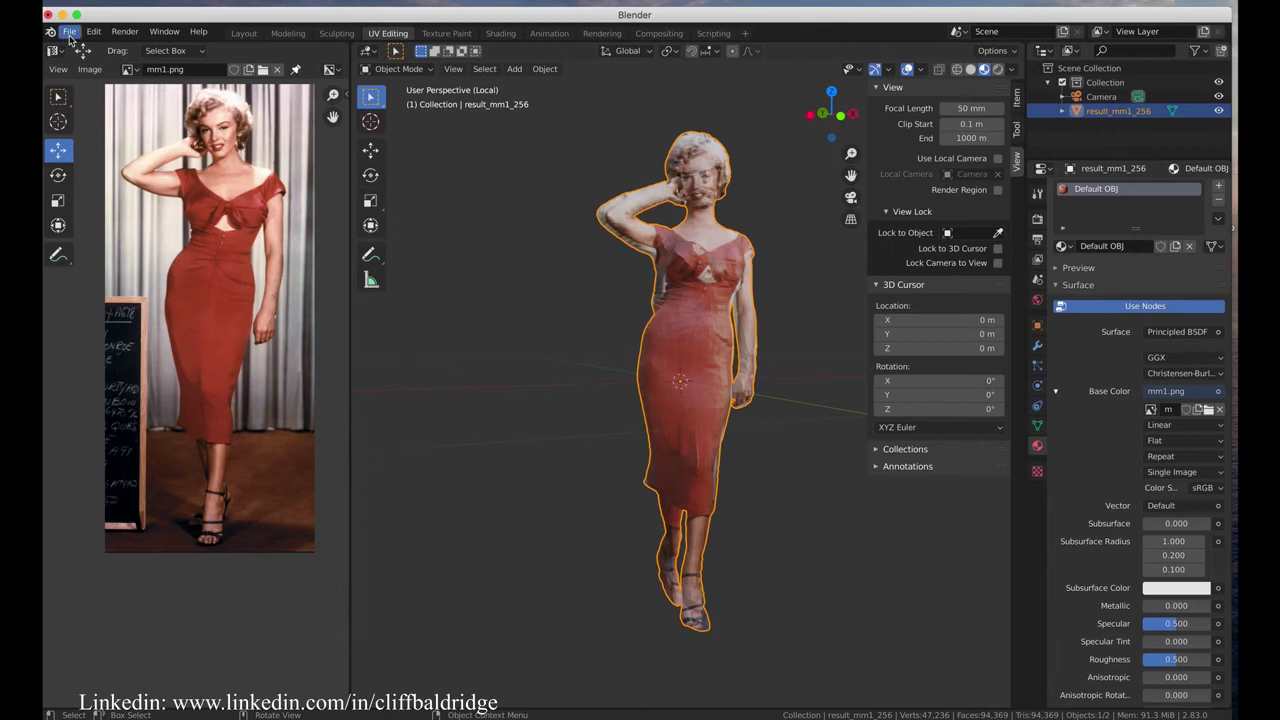
click(69, 32)
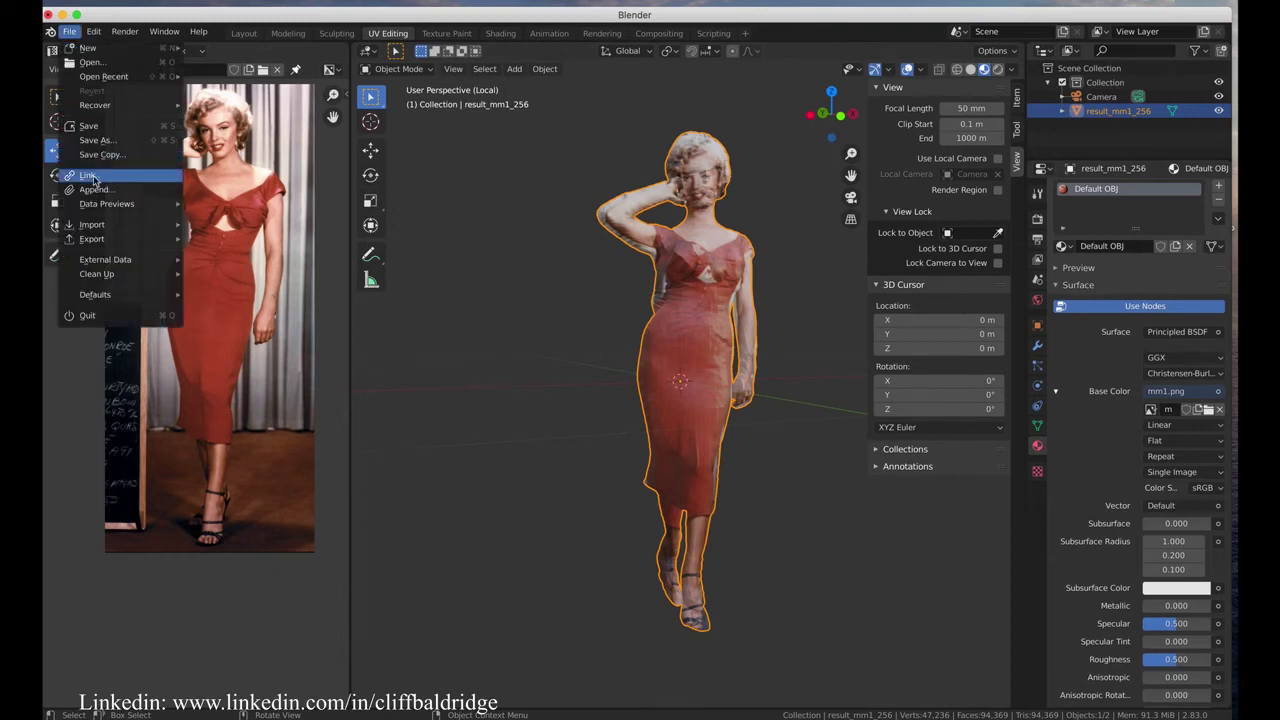
mouse_move(90, 260)
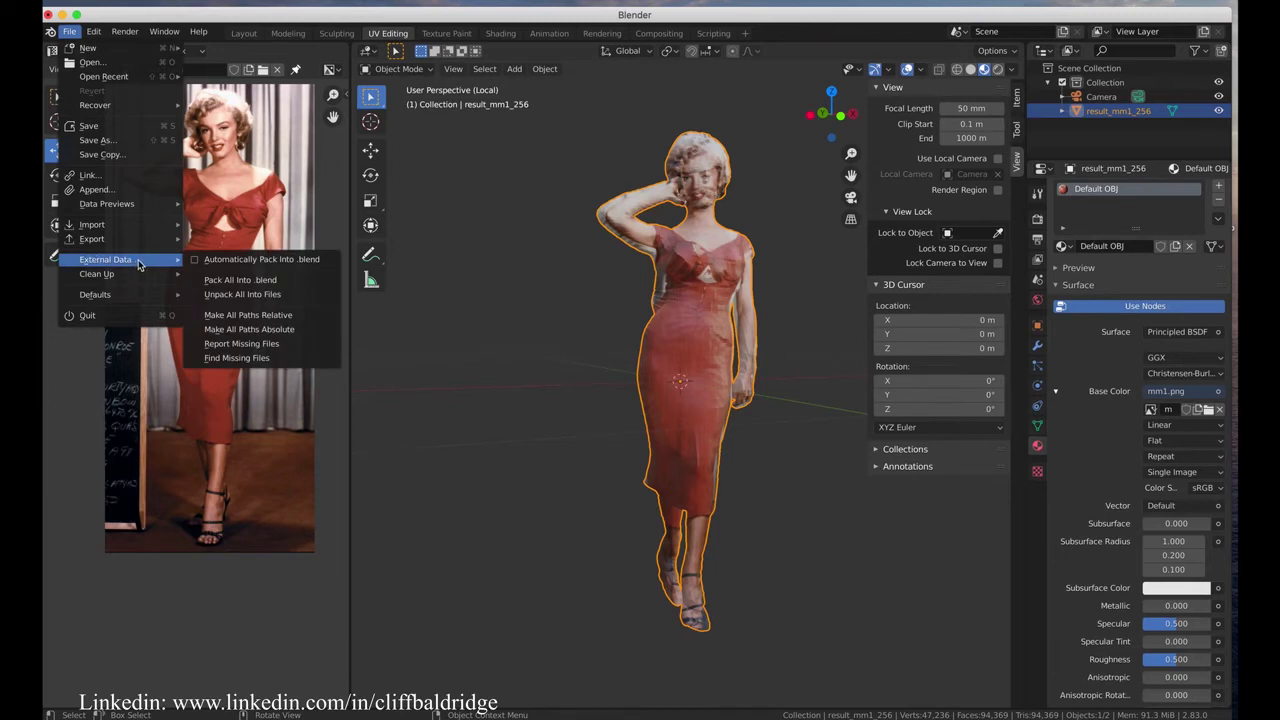
click(290, 284)
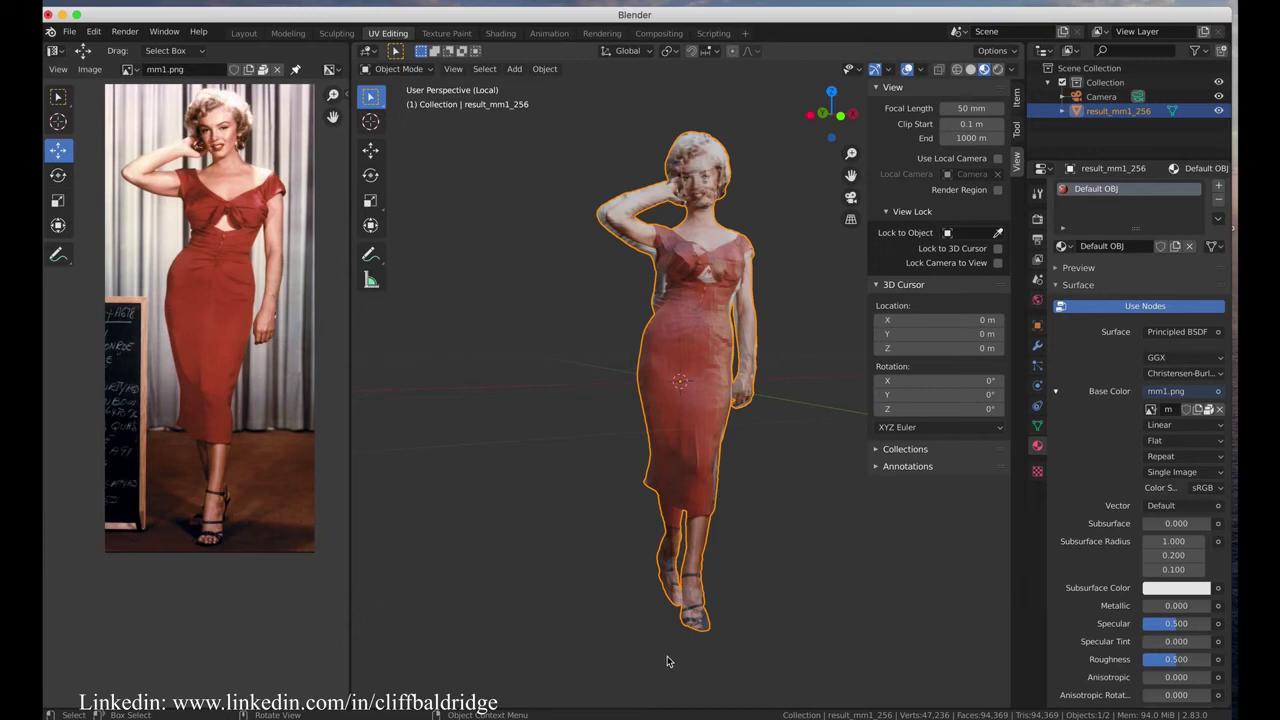
- Start exporting the scene as an FBX (.fbx) file
click(69, 31)
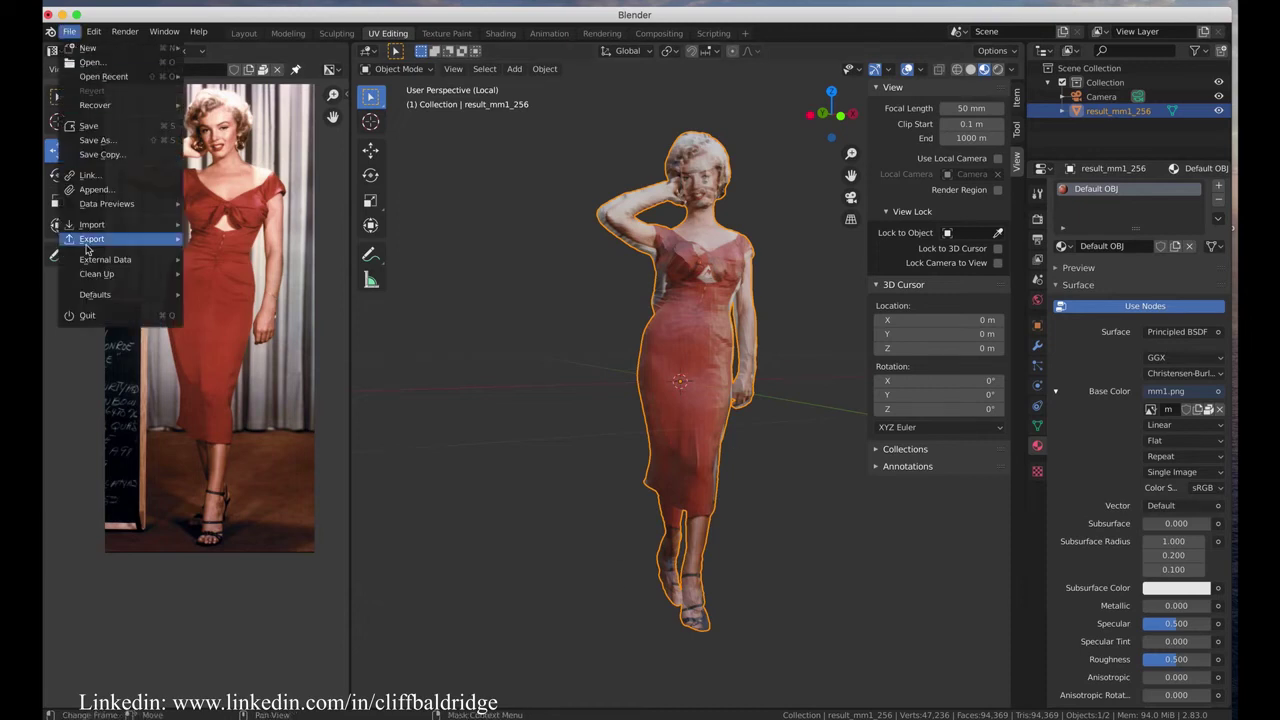
mouse_move(98, 244)
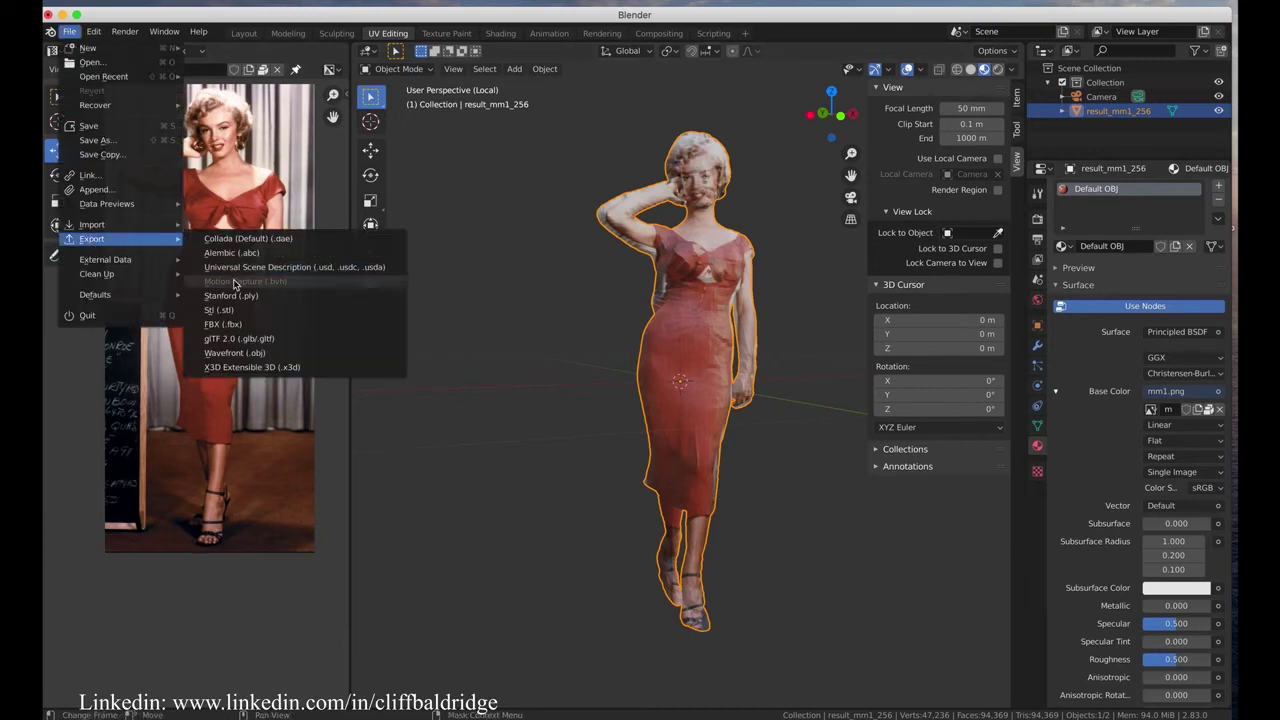
click(242, 324)
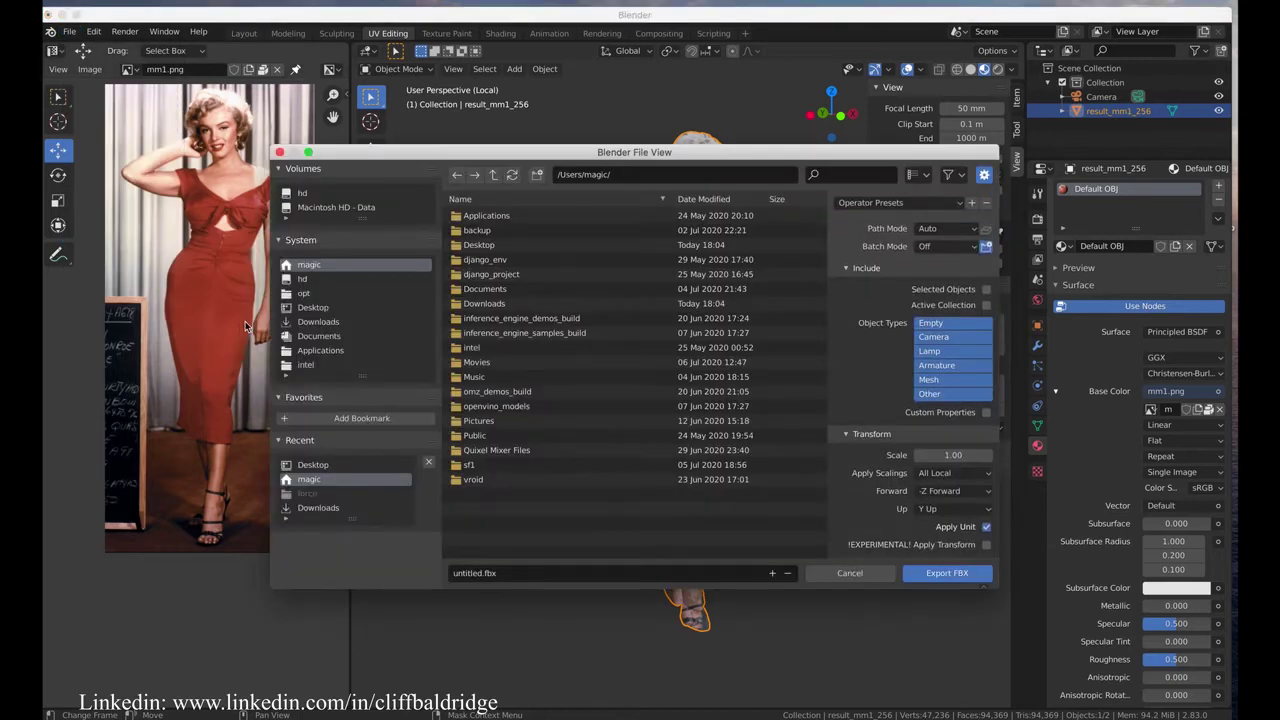
- Set the FBX export Path Mode to Copy and enable Embed Textures
click(929, 231)
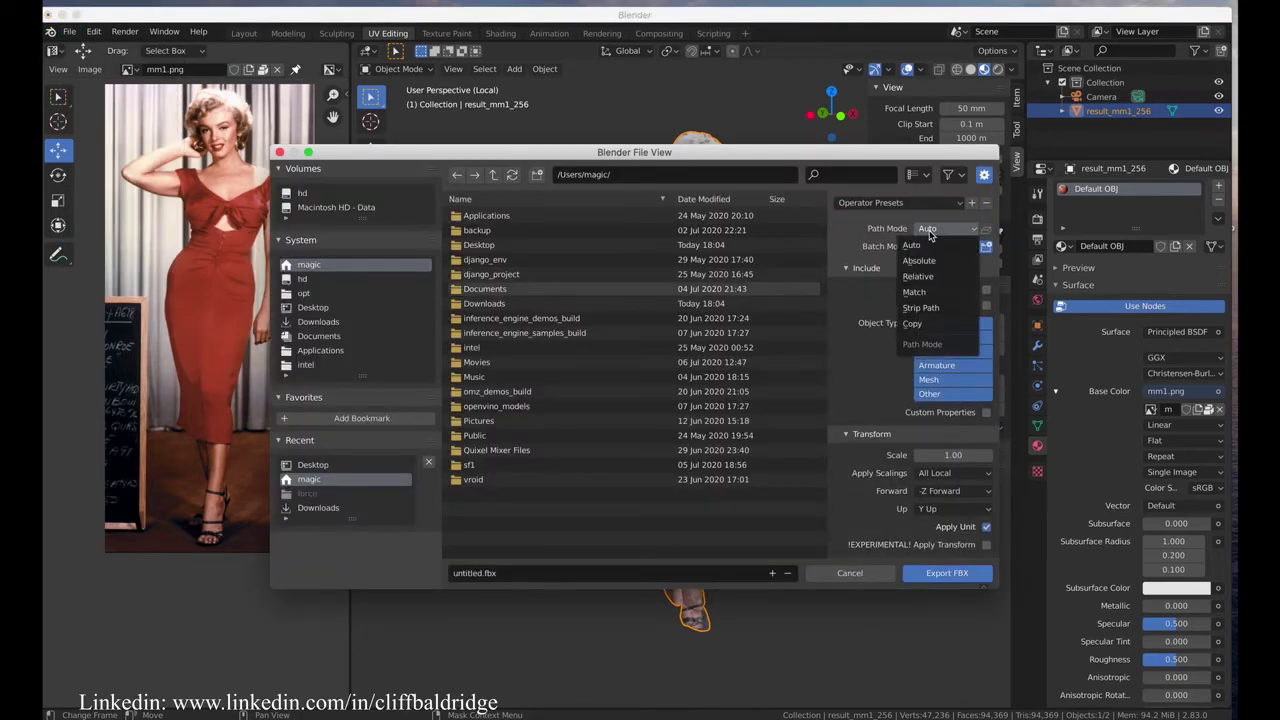
click(912, 323)
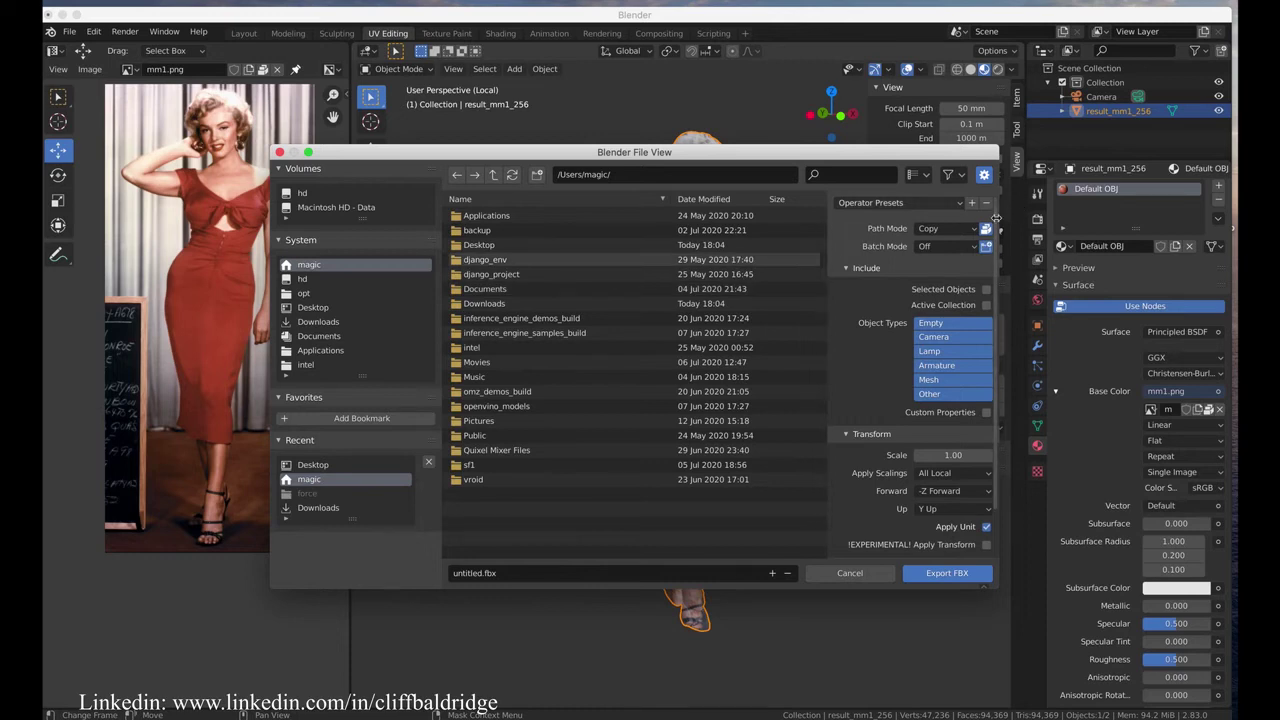
click(986, 231)
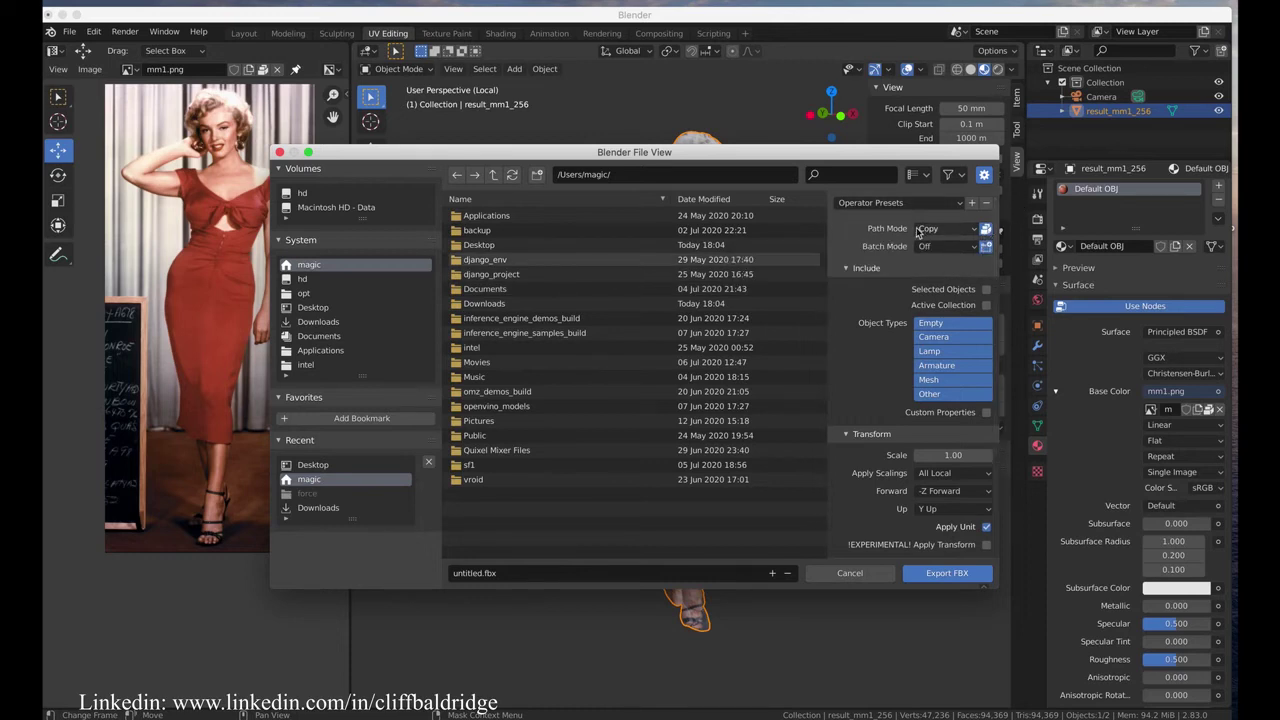
click(985, 229)
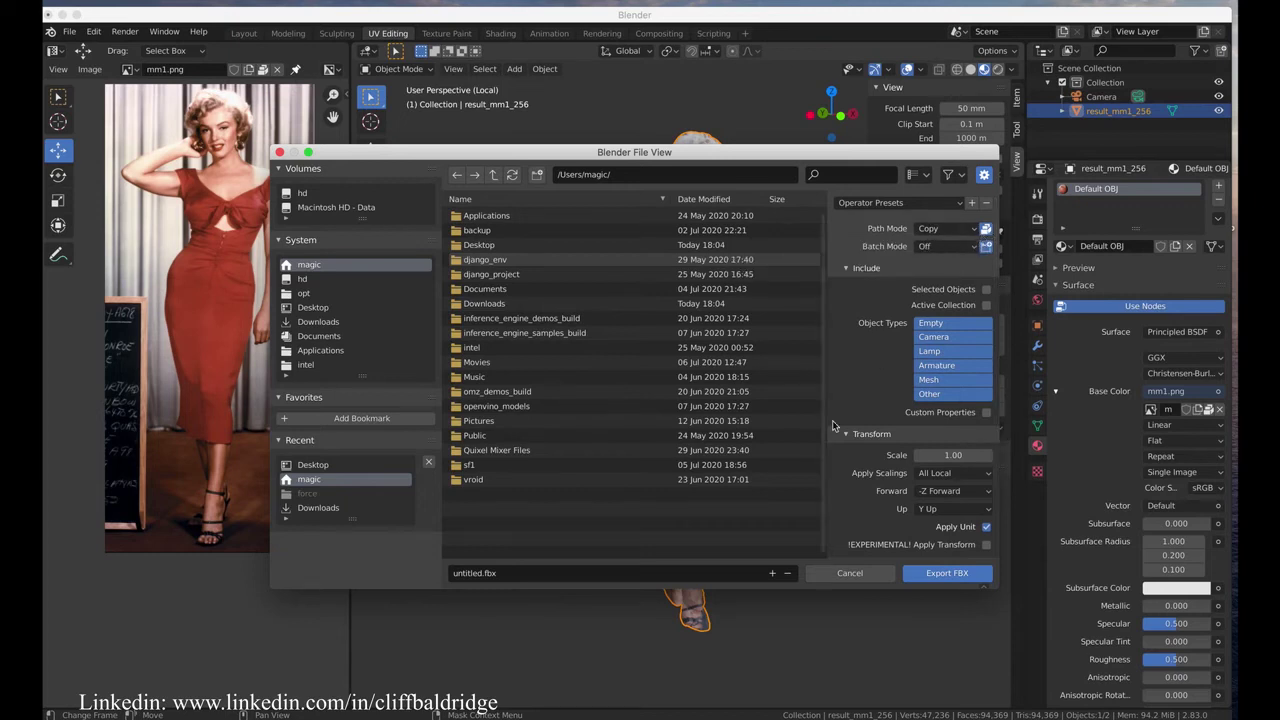
- Name the export file mmodel.fbx and export it
click(476, 573)
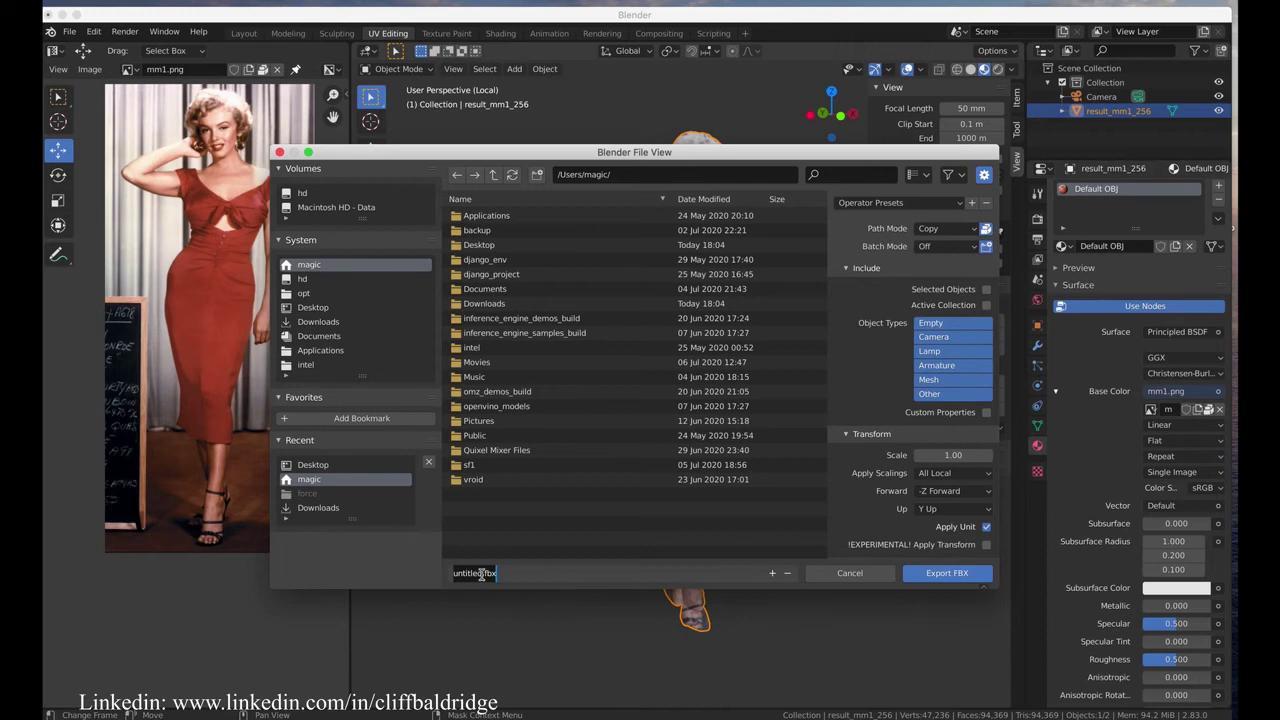
click(446, 572)
text(mmodel)
click(973, 578)
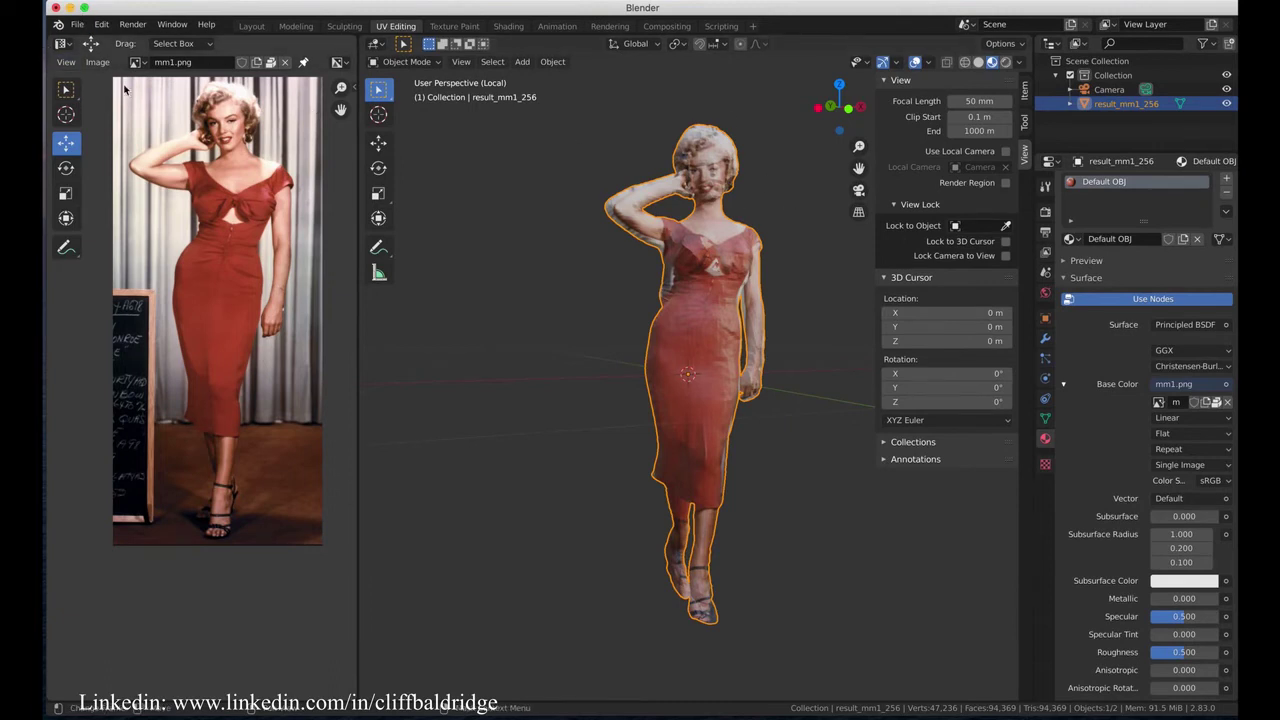
- Hide Blender, move mmodel.fbx to the top of the desktop, and preview result_mm1_256.png
click(69, 8)
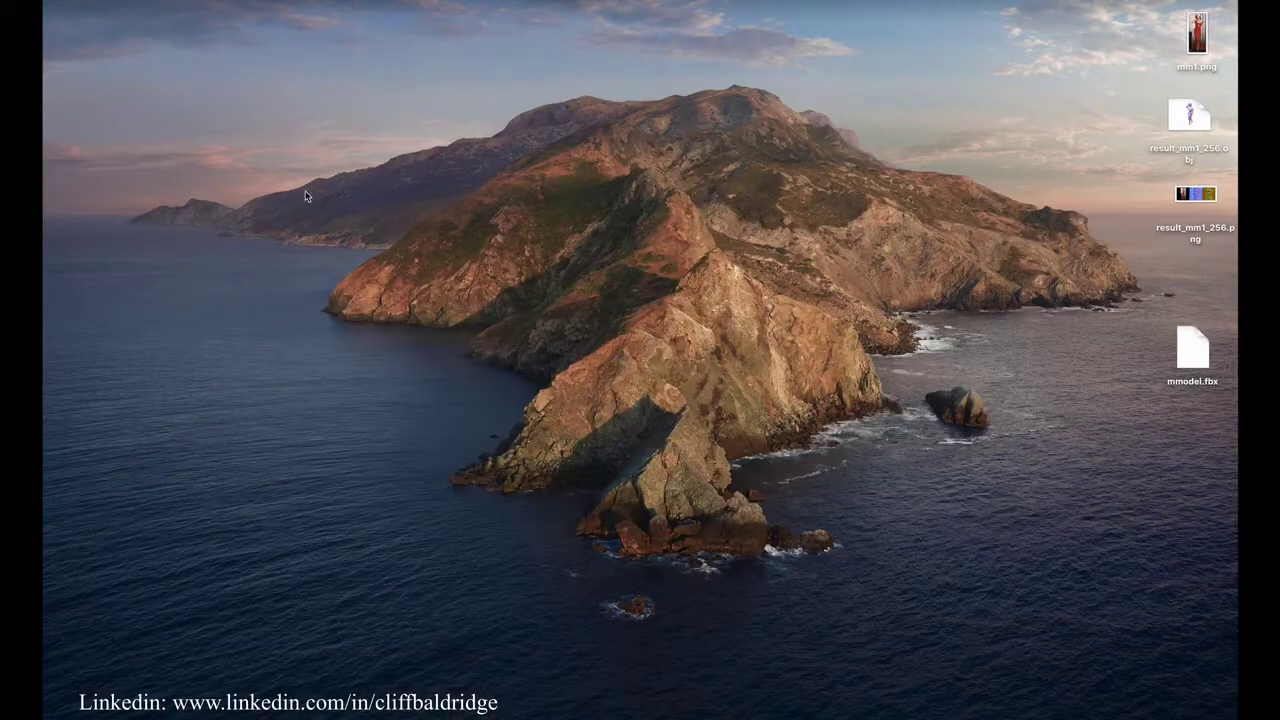
drag(1208, 347, 1115, 157)
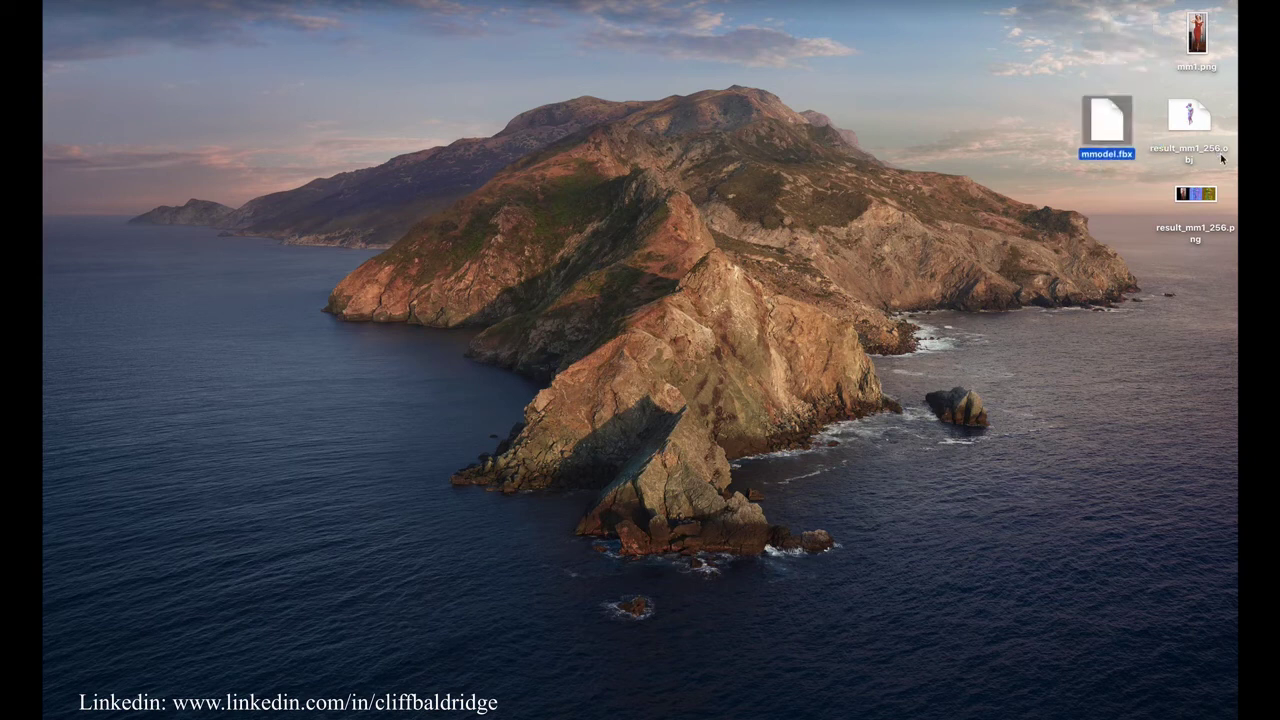
click(1205, 147)
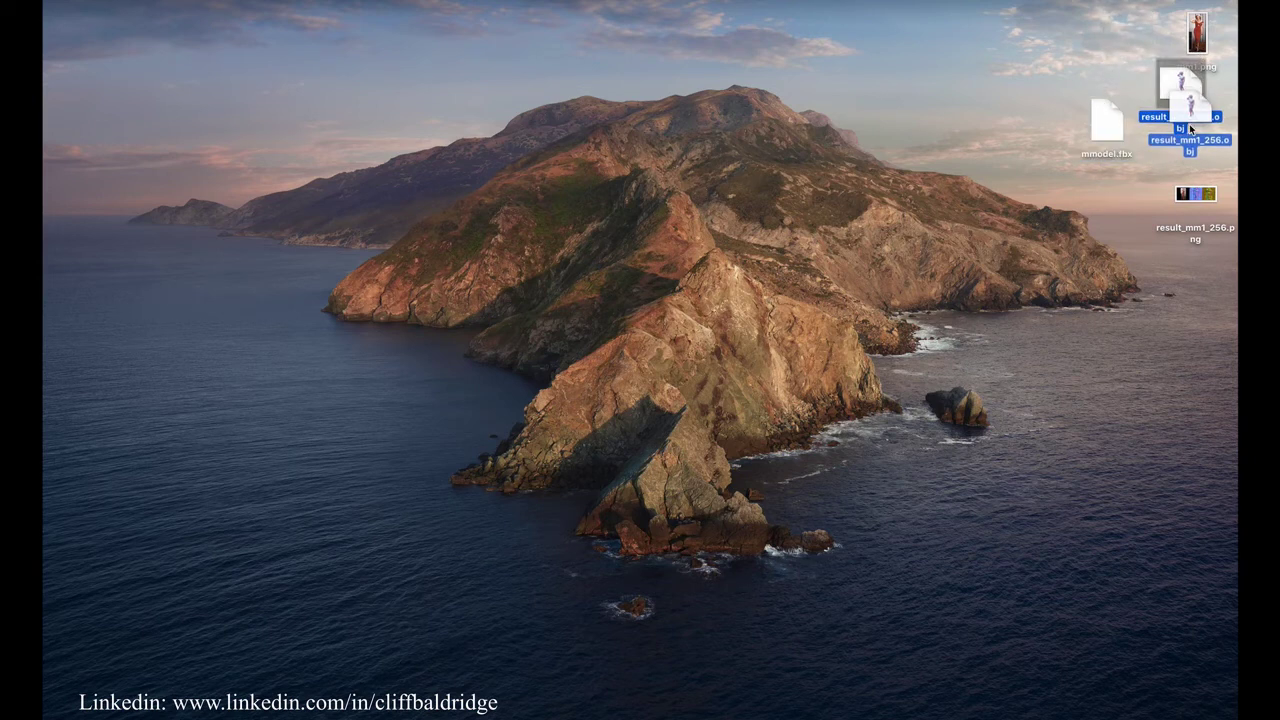
double_click(1194, 198)
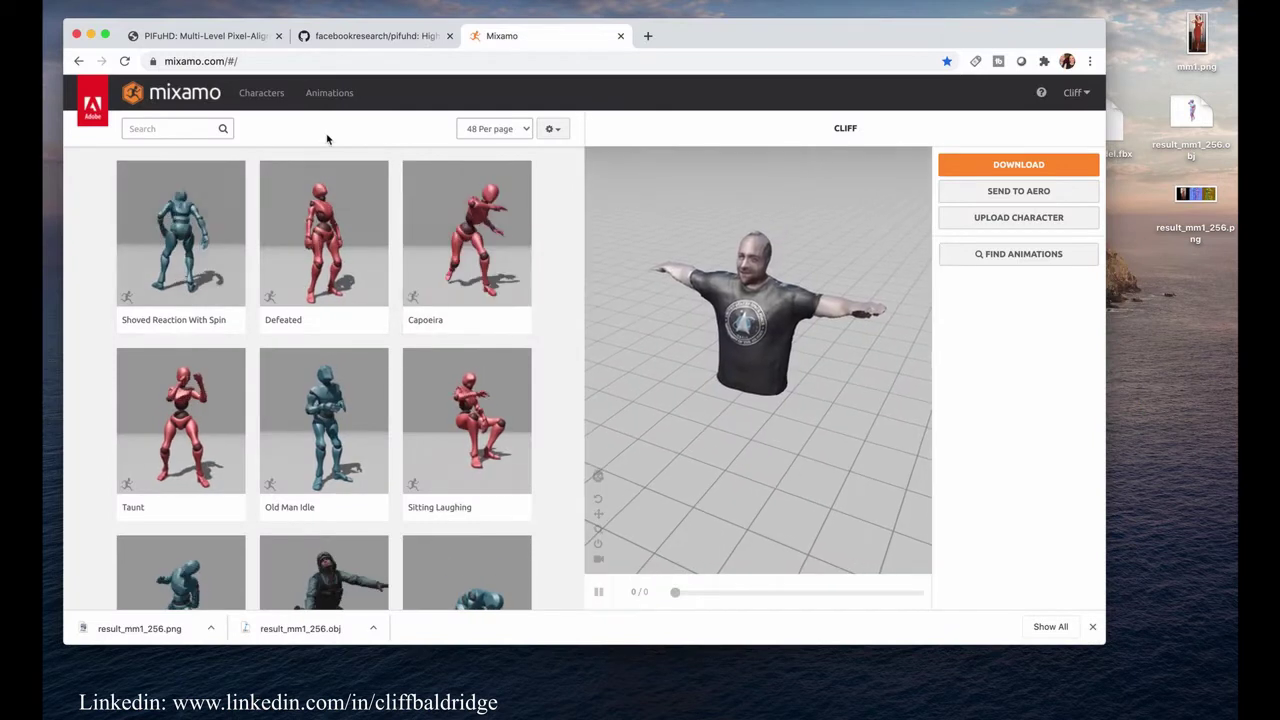
drag(743, 423, 786, 420)
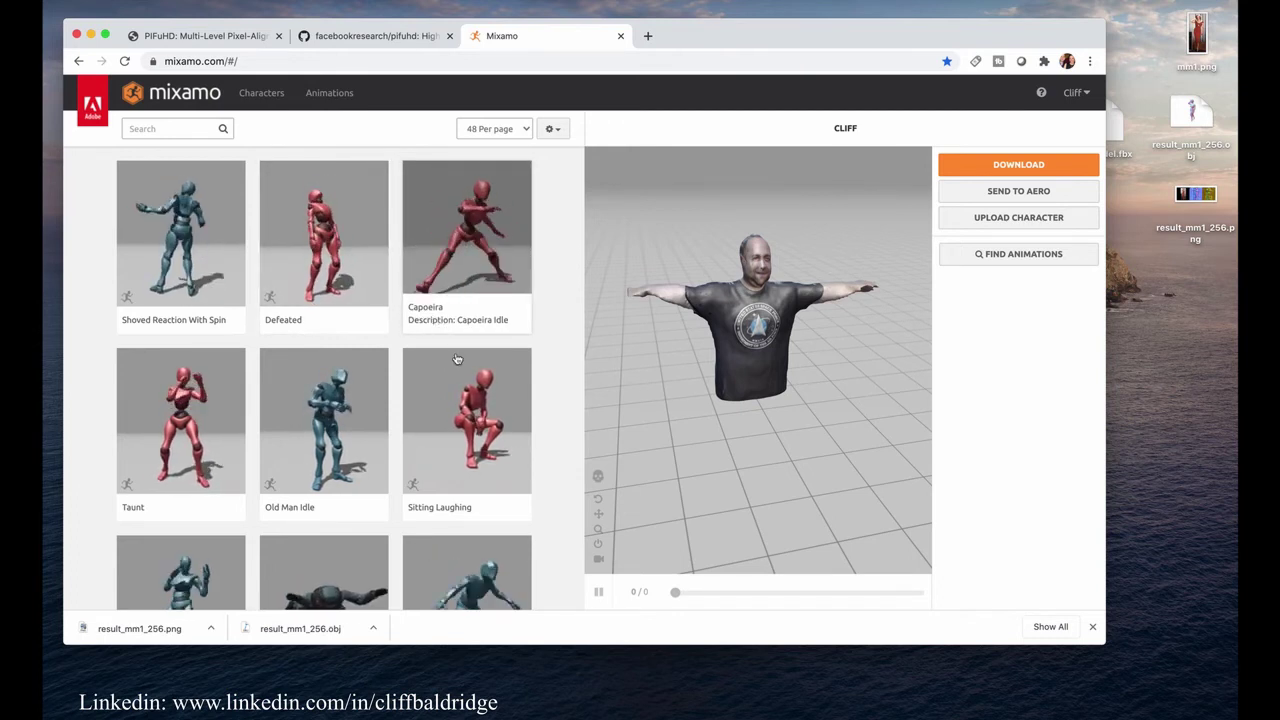
mouse_move(714, 342)
mouse_down()
mouse_move(728, 344)
mouse_move(692, 340)
mouse_move(706, 337)
mouse_up()
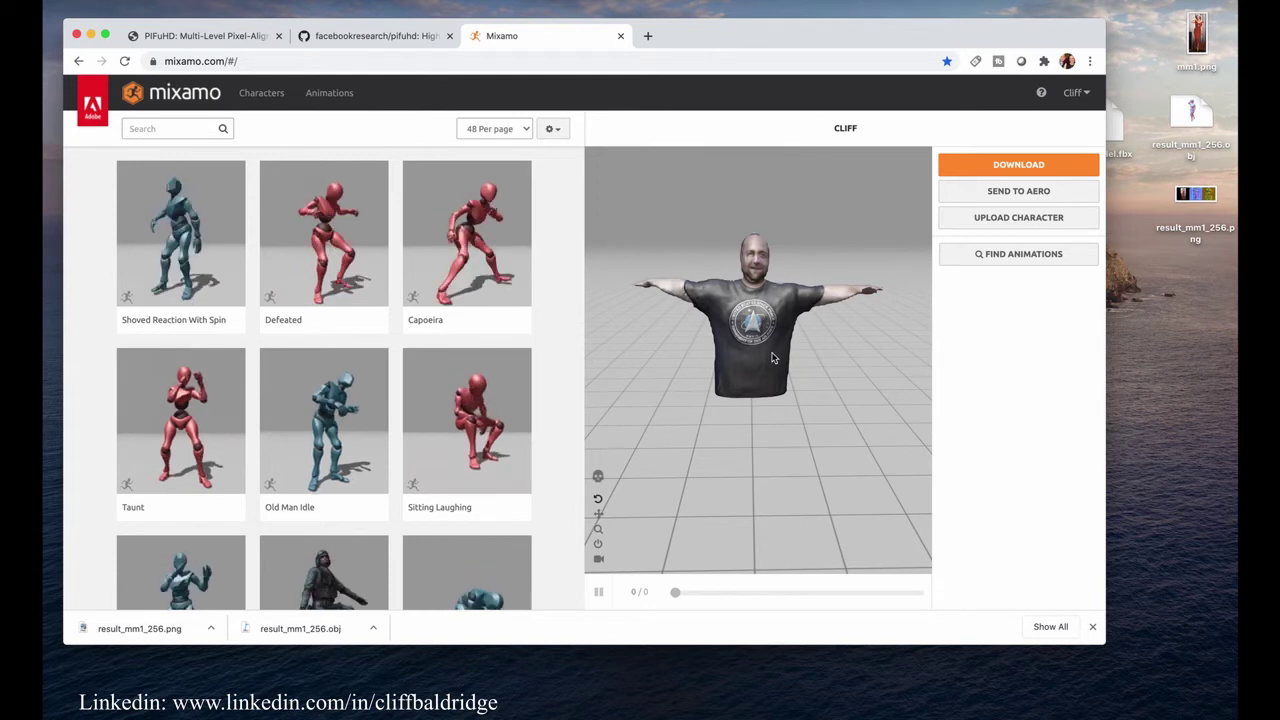
mouse_move(752, 355)
mouse_down()
mouse_move(837, 354)
mouse_move(729, 350)
mouse_up()
scroll(740, 350, up, 3)
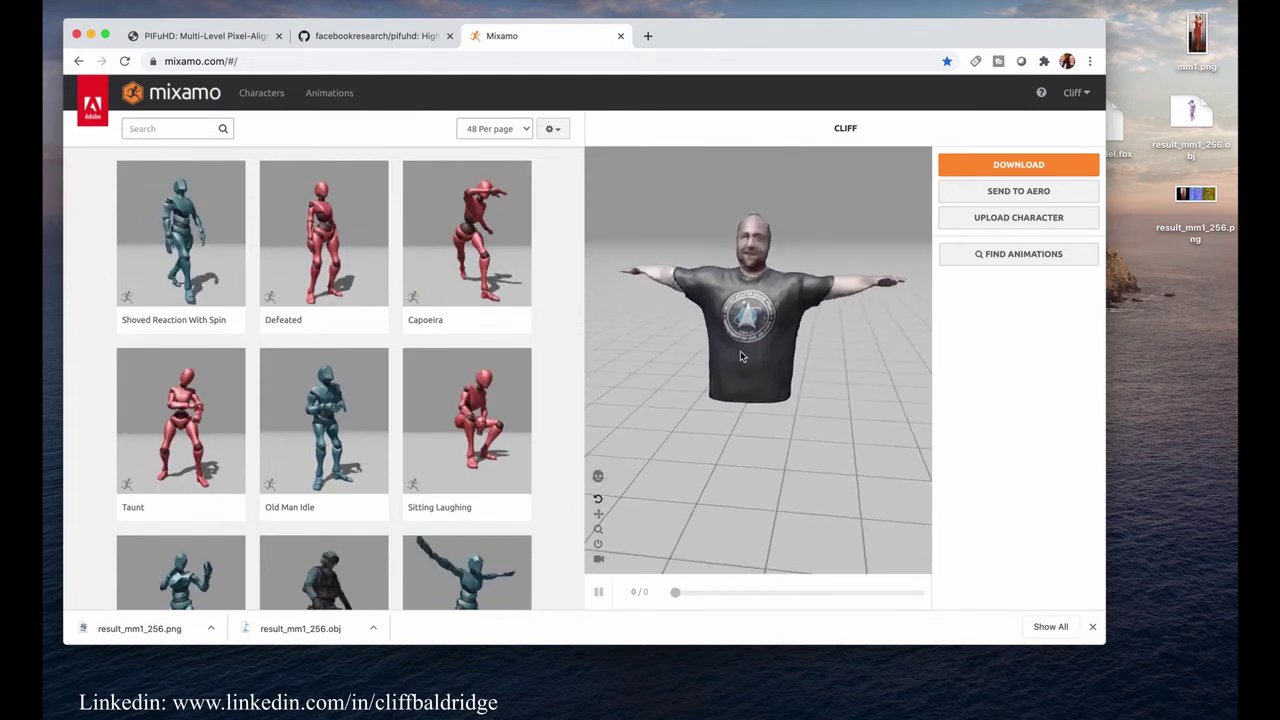
mouse_move(737, 352)
mouse_down()
mouse_move(844, 347)
mouse_move(723, 348)
mouse_up()
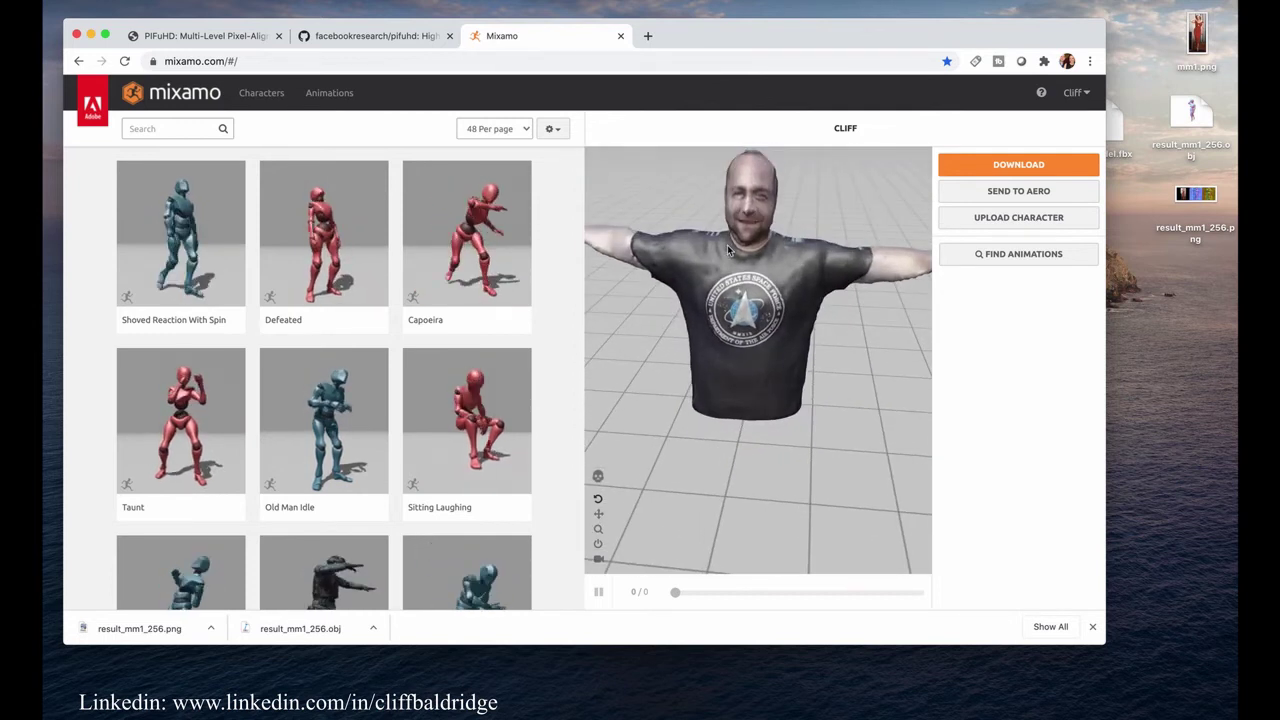
drag(731, 251, 761, 195)
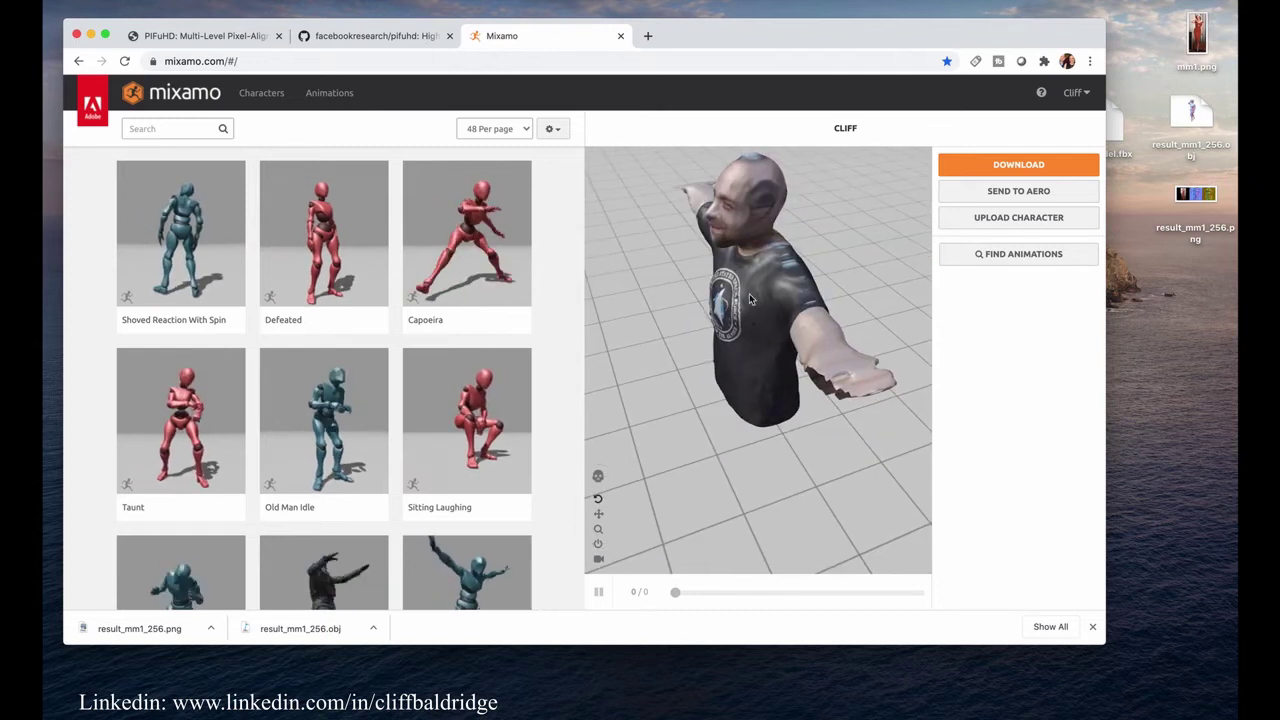
drag(737, 282, 853, 350)
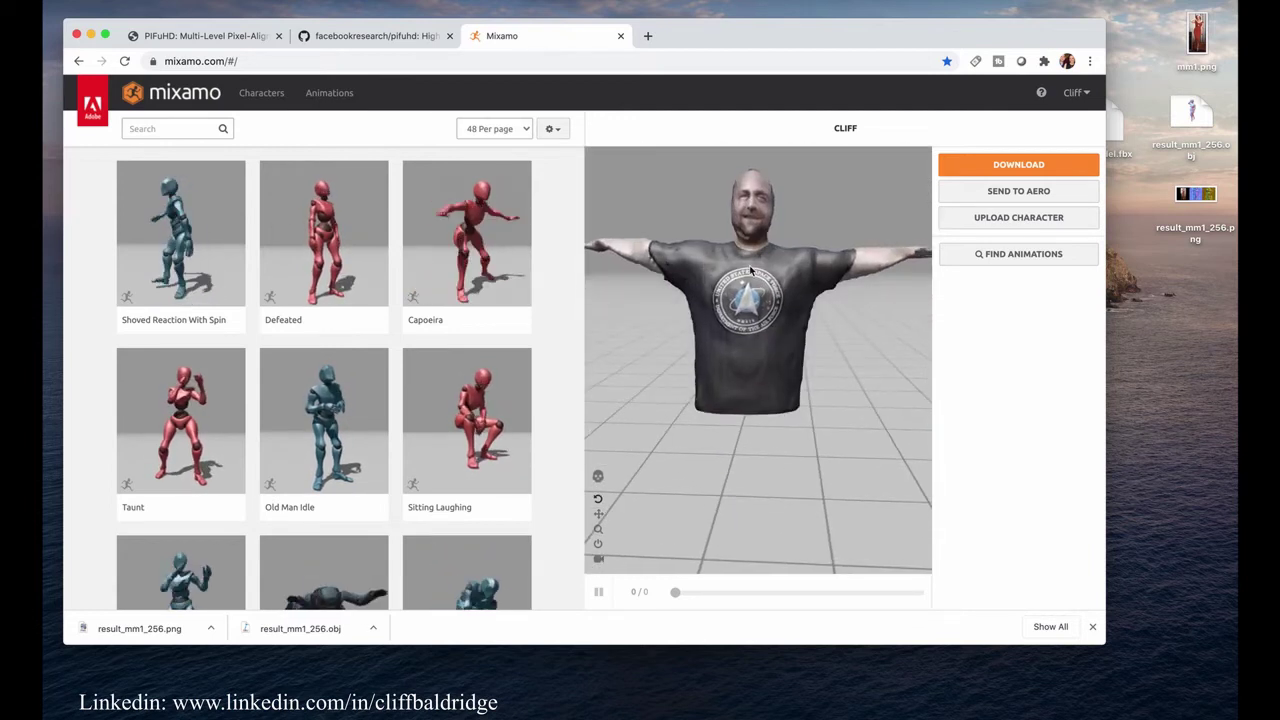
- Start a new Mixamo character upload and bring the desktop model files into reach for it
click(983, 218)
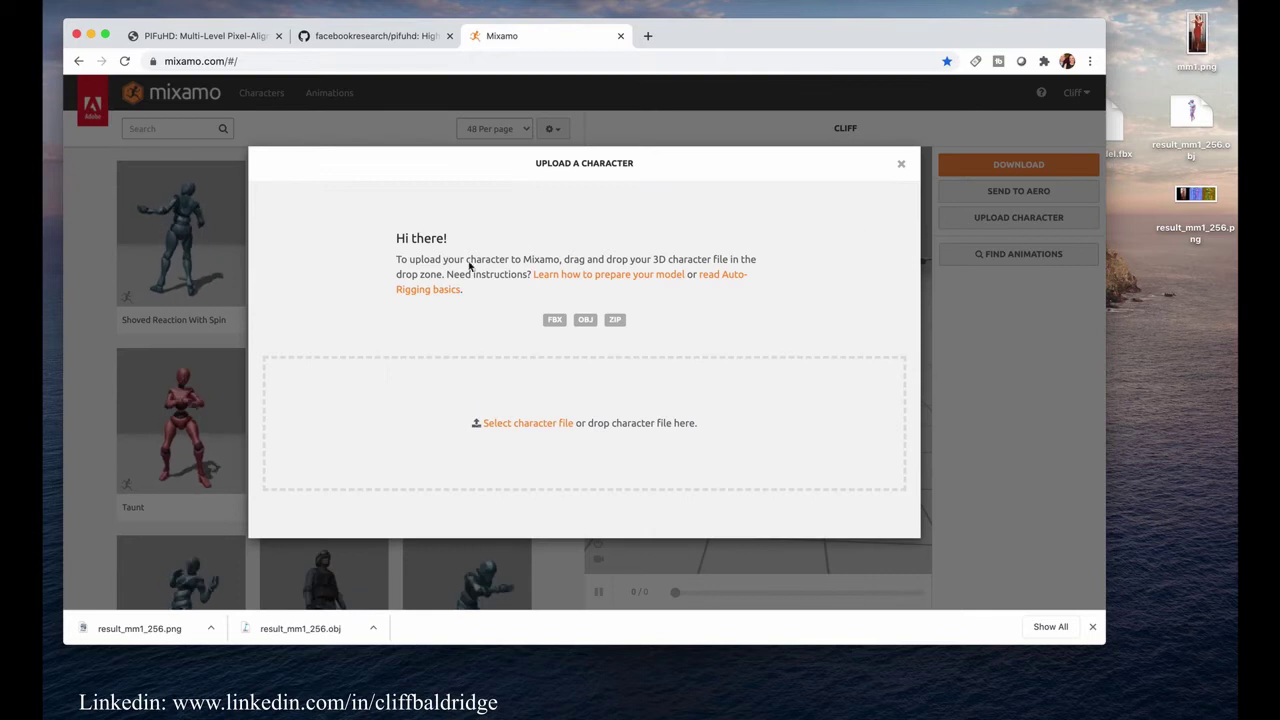
drag(902, 35, 838, 24)
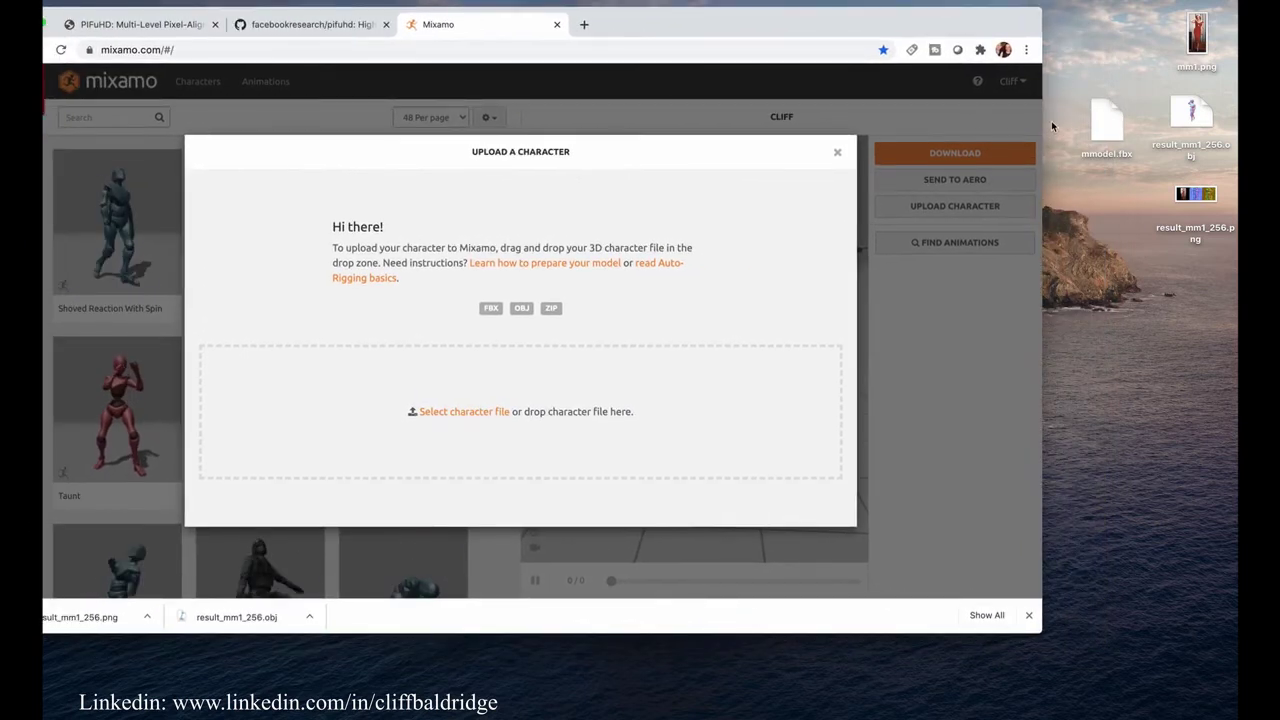
drag(1105, 127, 651, 394)
click(1191, 115)
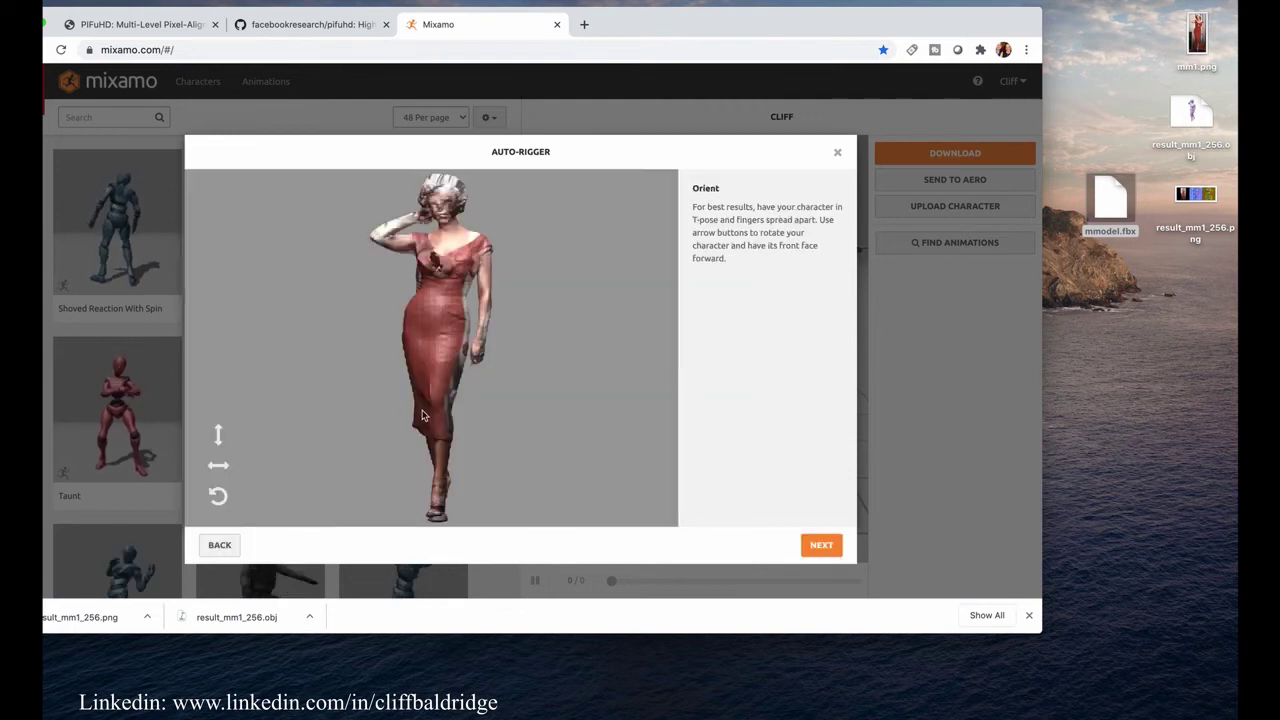
- Dismiss the browser context menu and advance the Auto-Rigger to marker placement
right_click(548, 393)
click(511, 364)
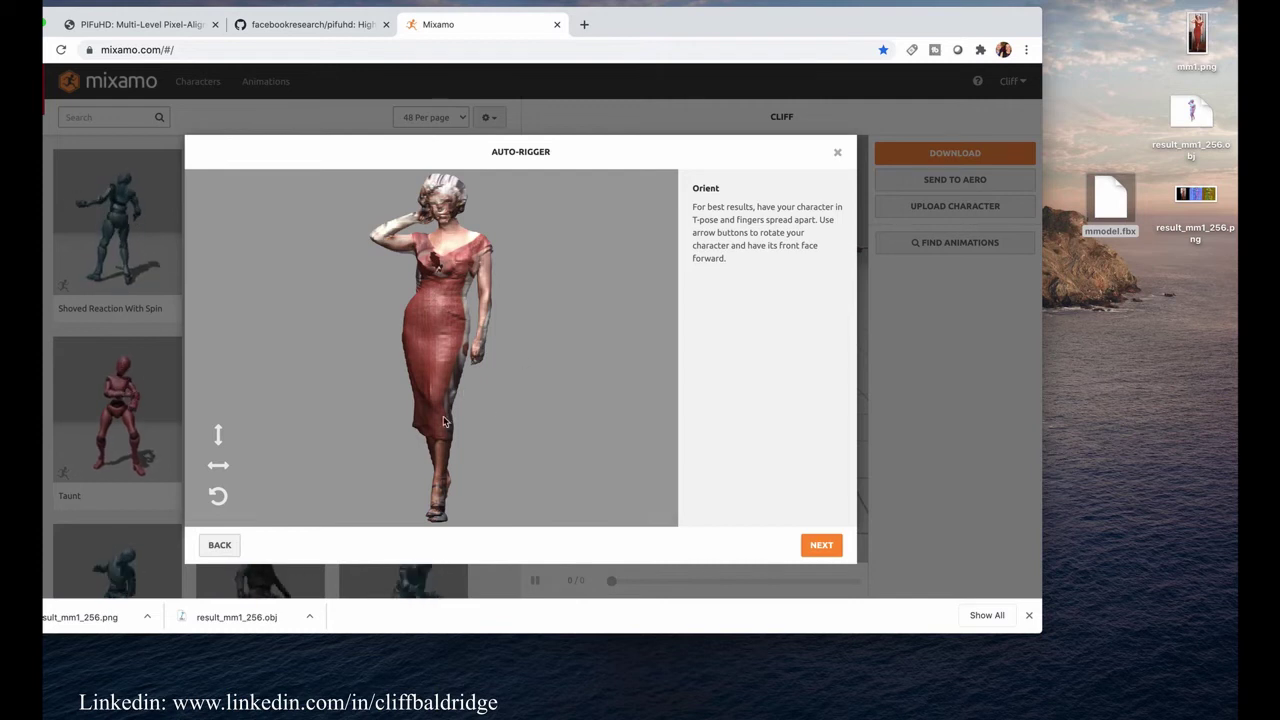
click(820, 548)
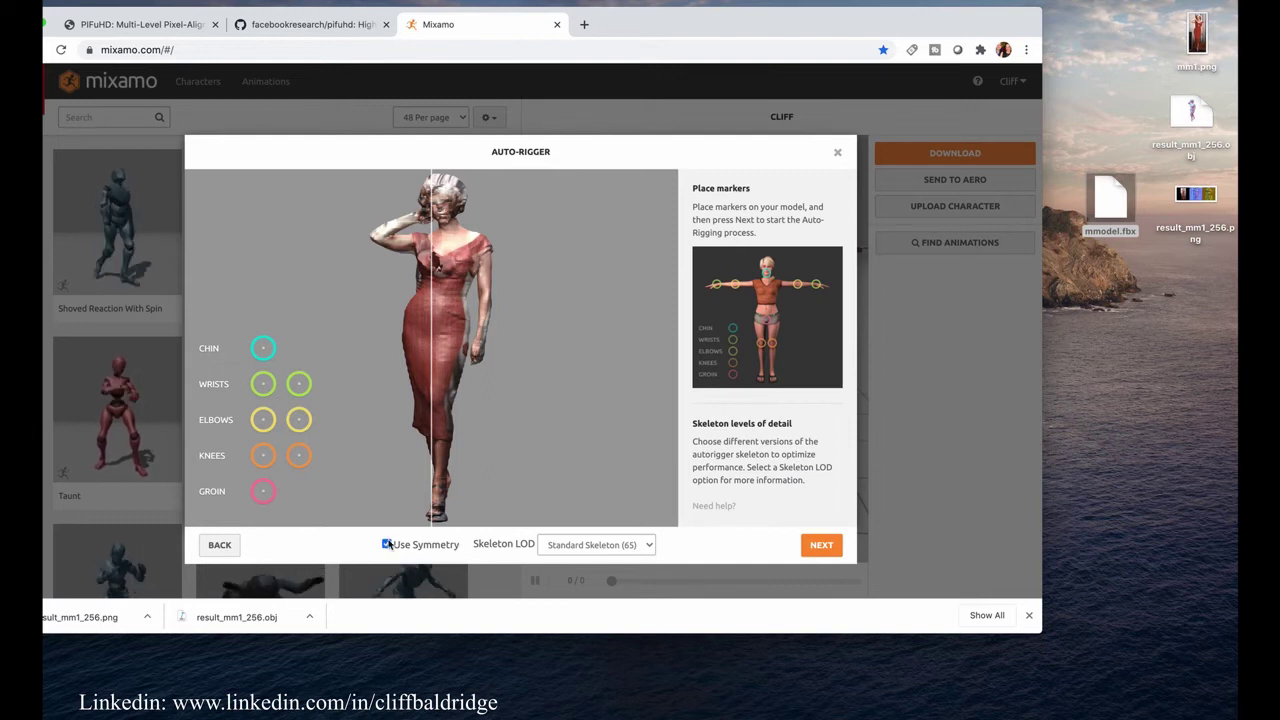
- Turn Use Symmetry on and place the knee markers on the figure's knees
click(388, 545)
click(388, 545)
click(389, 545)
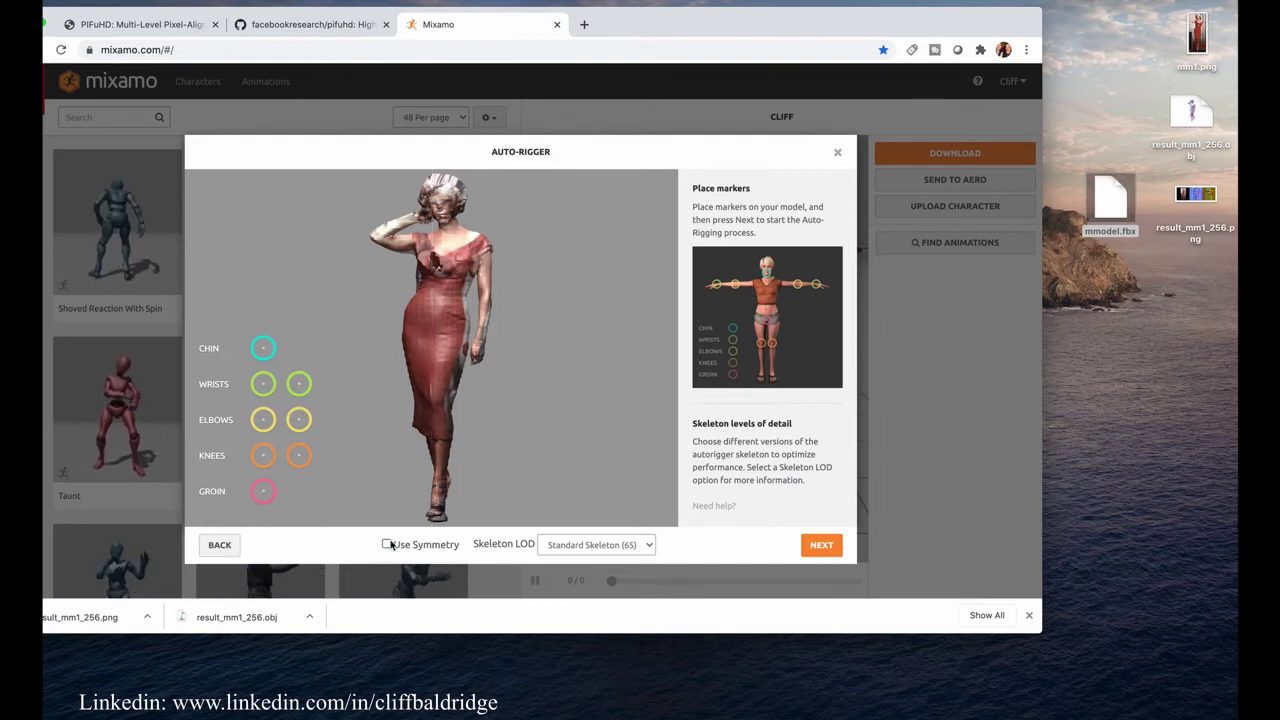
click(388, 545)
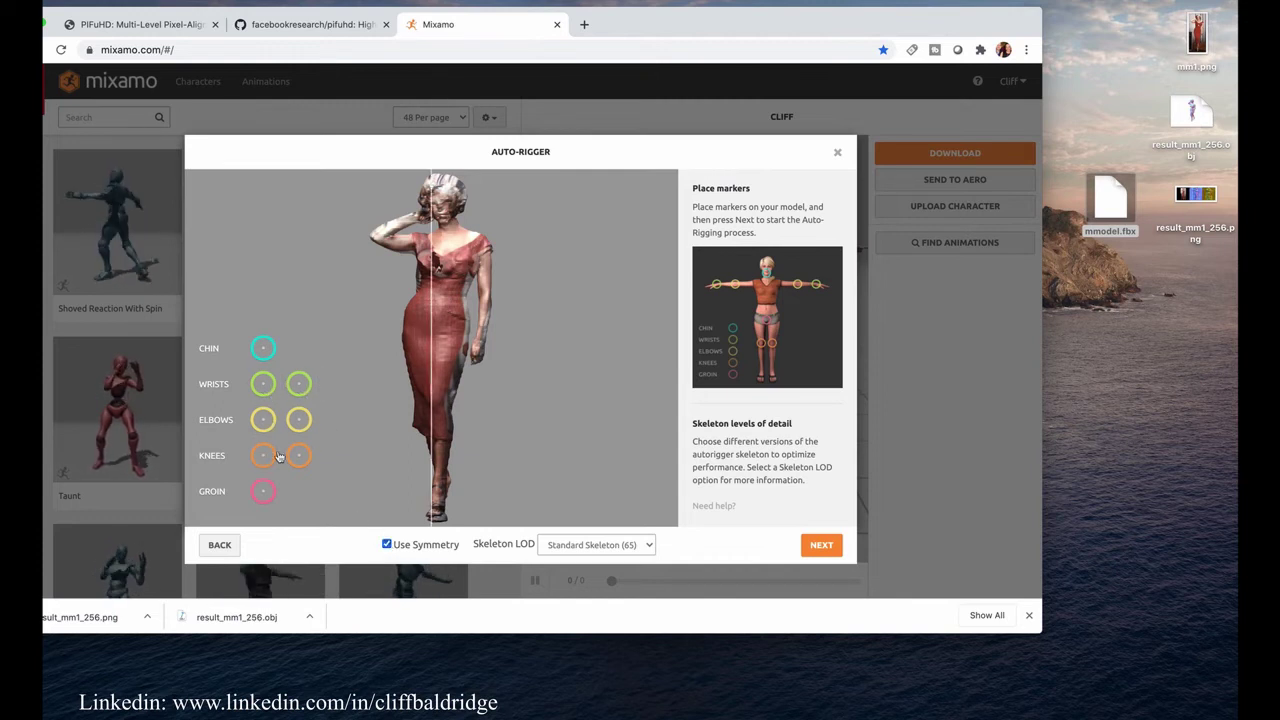
mouse_move(263, 456)
mouse_down()
mouse_move(440, 437)
mouse_move(428, 436)
mouse_up()
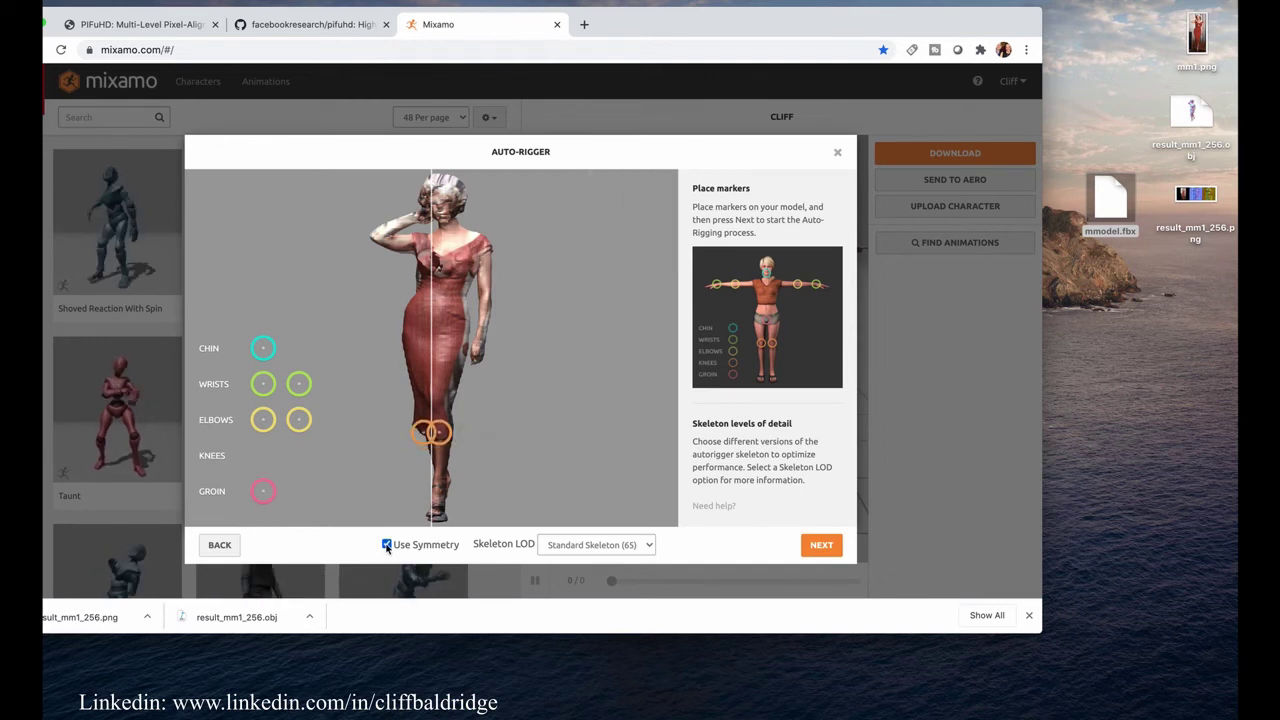
- With symmetry off, place knee, elbow, chin, wrist and groin markers individually, then start auto-rigging
click(386, 545)
drag(440, 440, 418, 433)
mouse_move(262, 420)
mouse_down()
mouse_move(385, 262)
mouse_move(376, 236)
mouse_up()
mouse_move(307, 421)
mouse_down()
mouse_move(445, 300)
mouse_move(484, 298)
mouse_up()
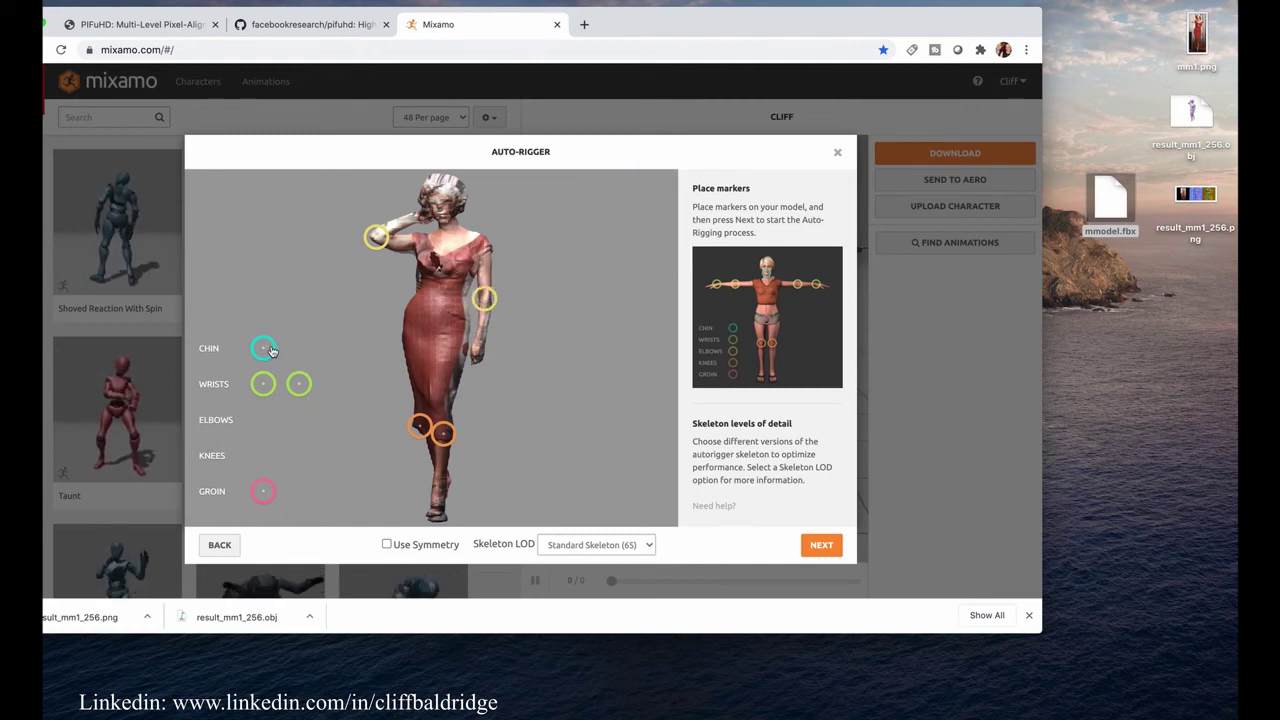
mouse_move(270, 350)
mouse_down()
mouse_move(450, 210)
mouse_move(444, 221)
mouse_up()
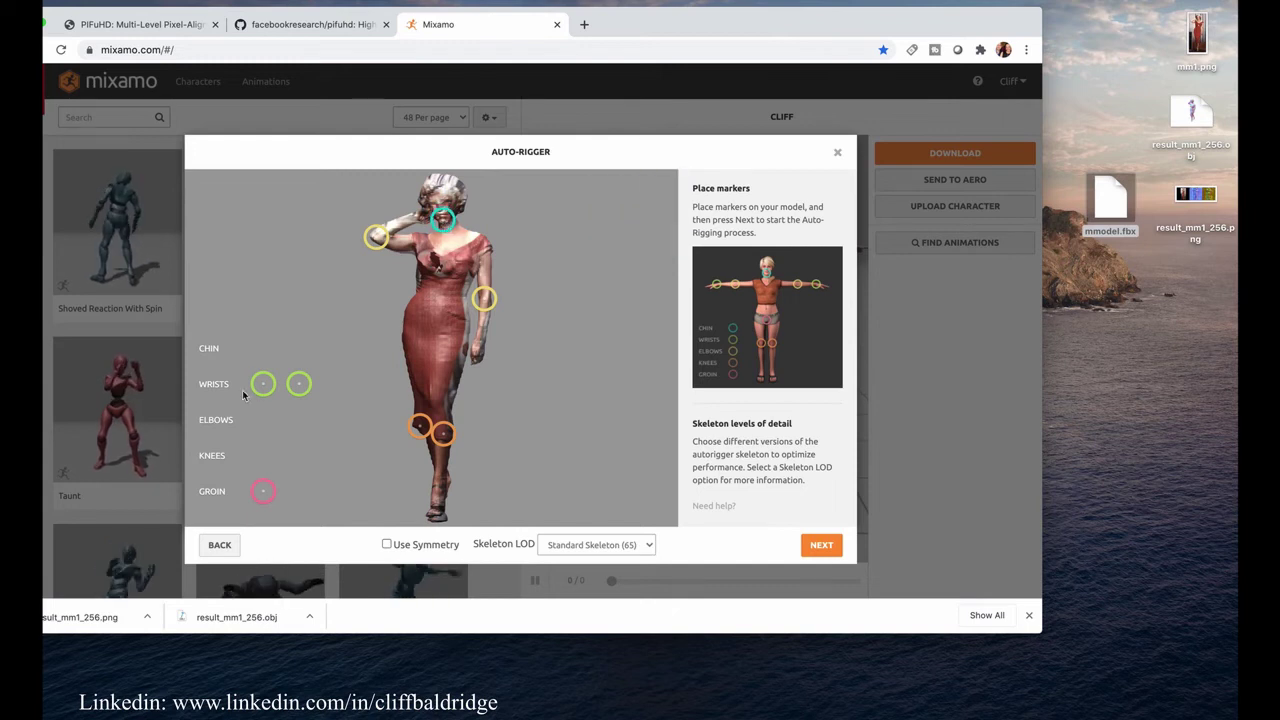
drag(275, 387, 416, 218)
mouse_move(302, 385)
mouse_down()
mouse_move(430, 372)
mouse_move(480, 339)
mouse_up()
mouse_move(266, 491)
mouse_down()
mouse_move(378, 372)
mouse_move(432, 342)
mouse_up()
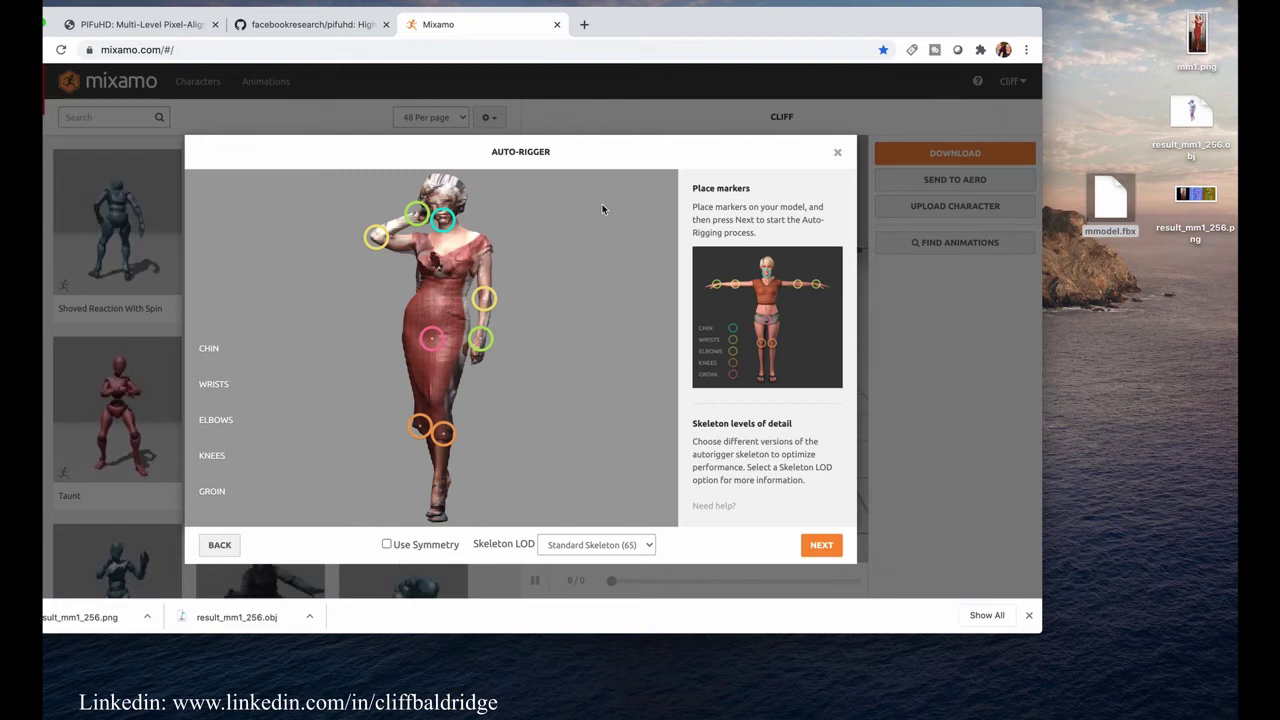
click(820, 546)
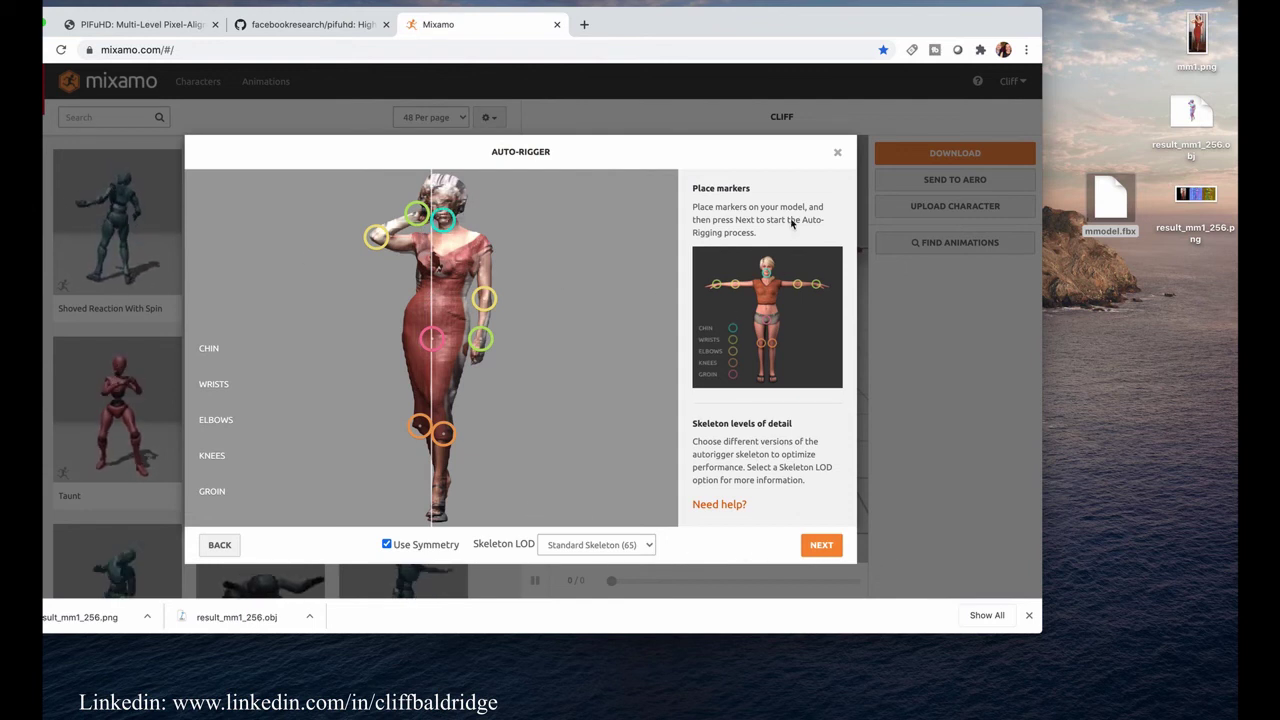
- Close the Auto-Rigger and orbit and zoom around the T-posed rigged character
click(836, 155)
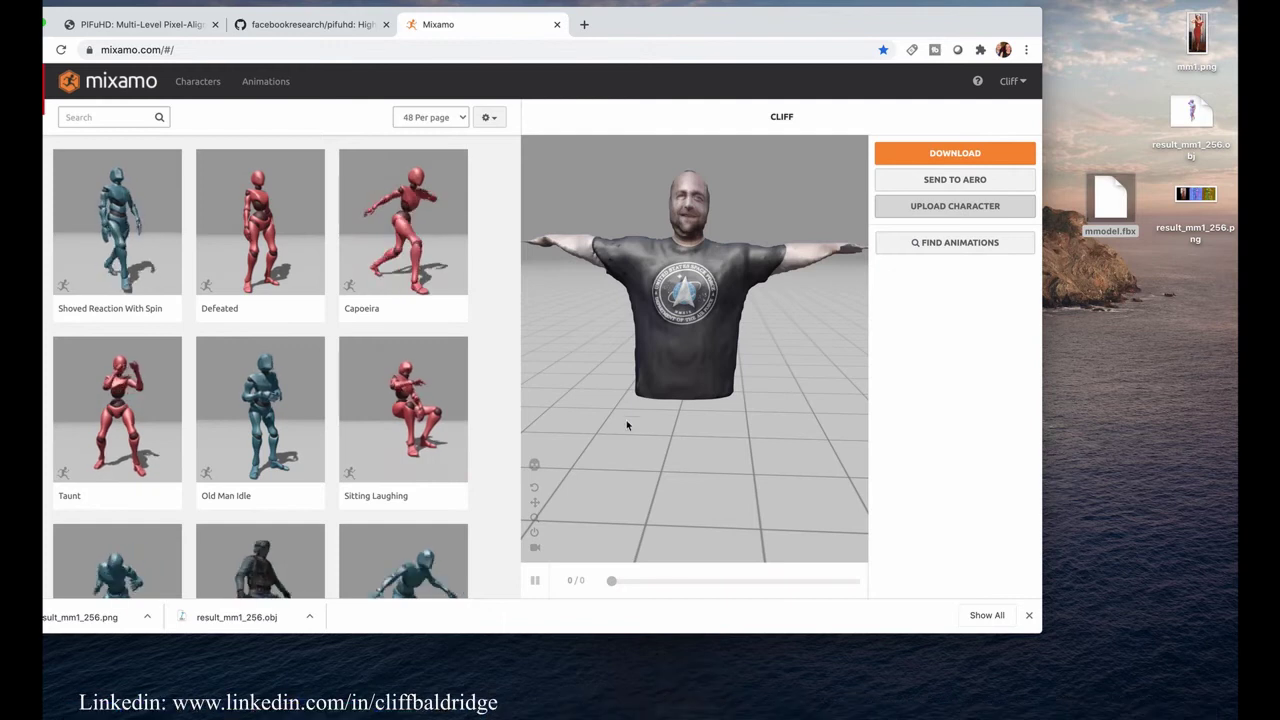
drag(697, 277, 687, 328)
scroll(687, 328, up, 6)
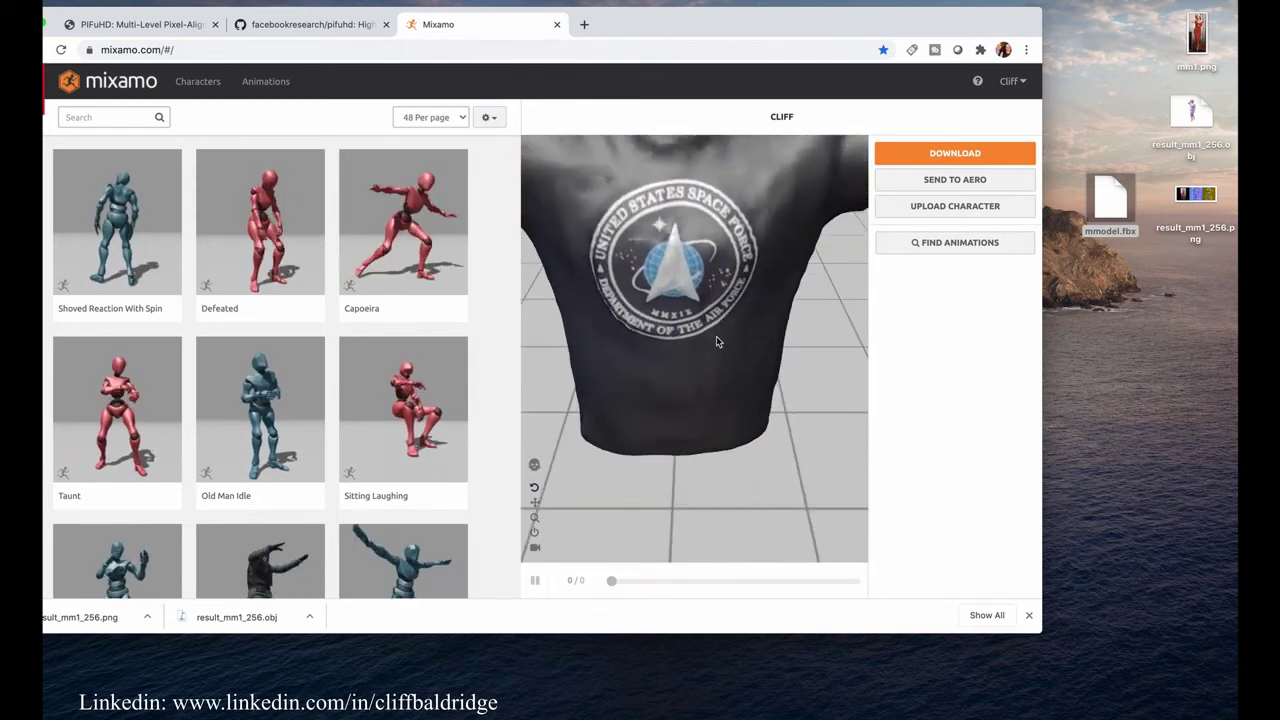
scroll(690, 270, down, 5)
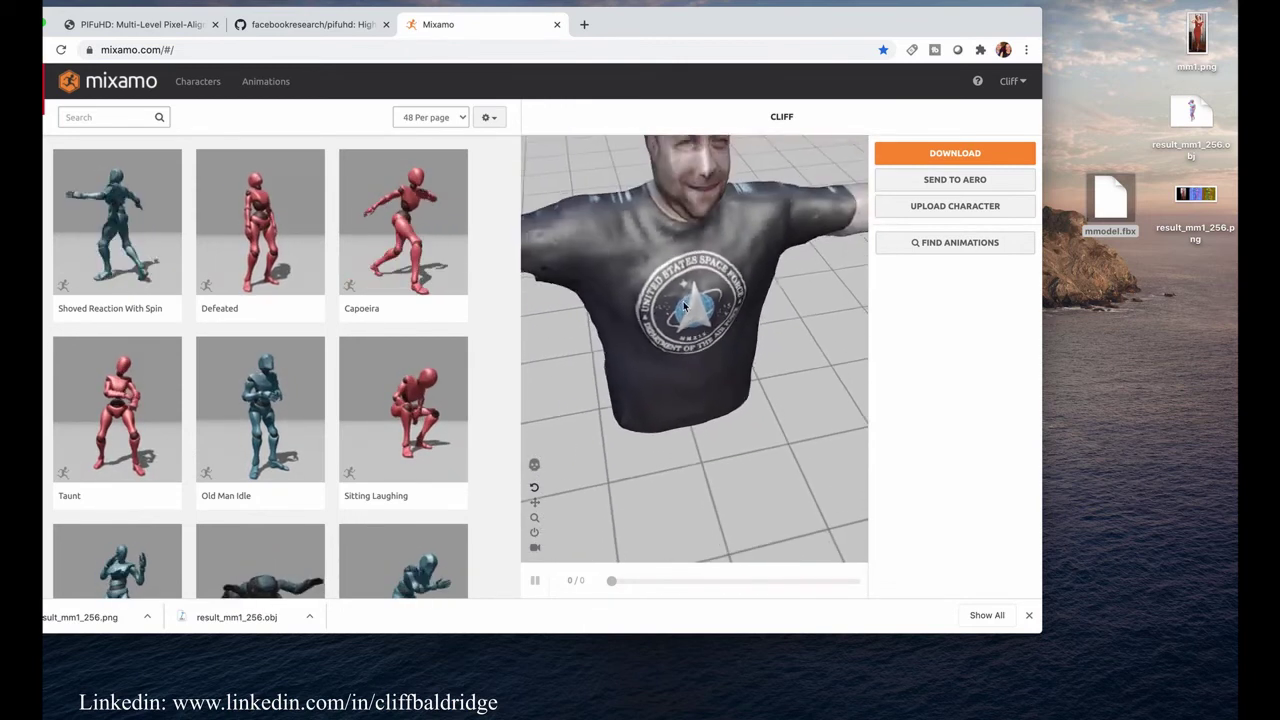
drag(680, 247, 672, 262)
scroll(668, 270, down, 3)
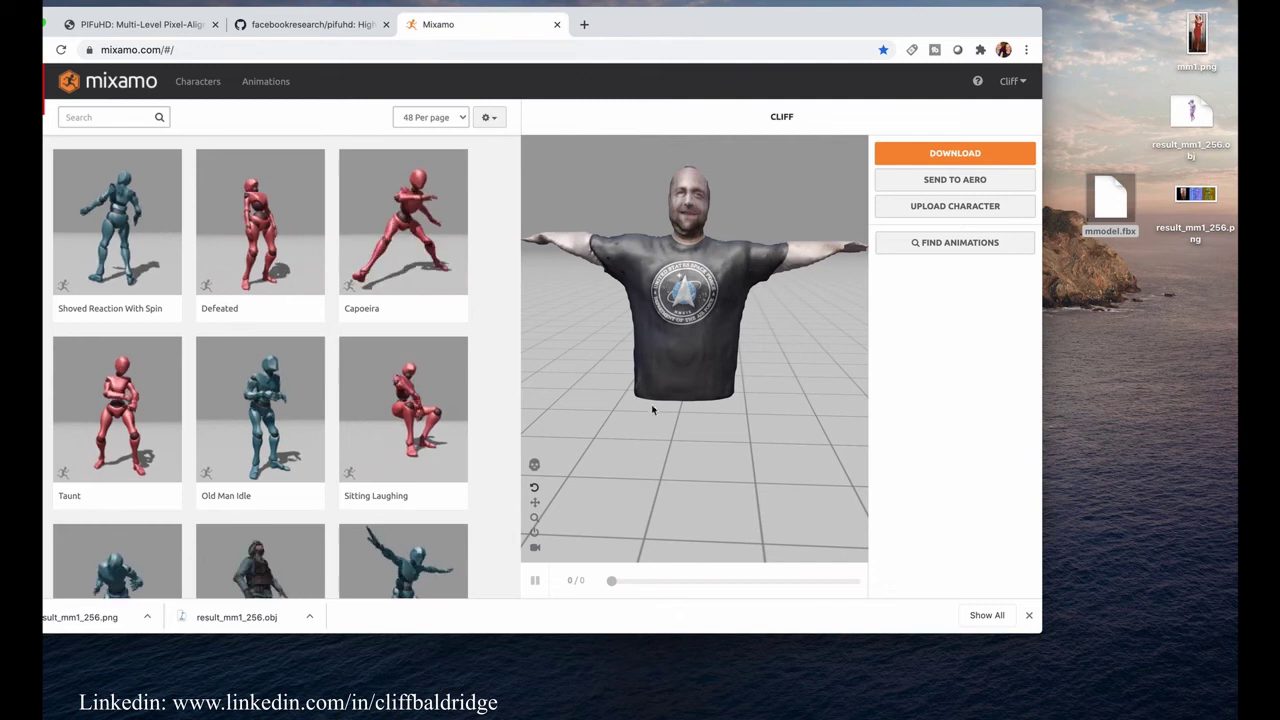
- Reposition the browser window and orbit to view the character's front and left side
drag(621, 25, 707, 37)
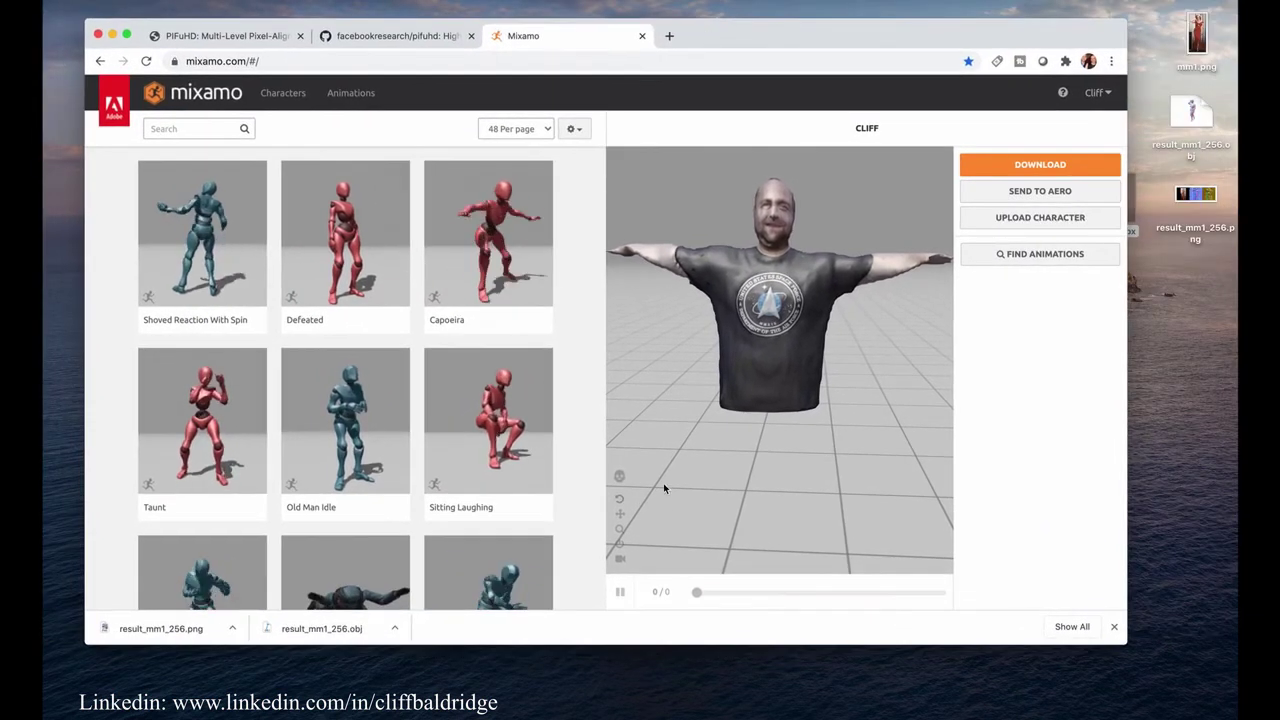
drag(703, 332, 767, 212)
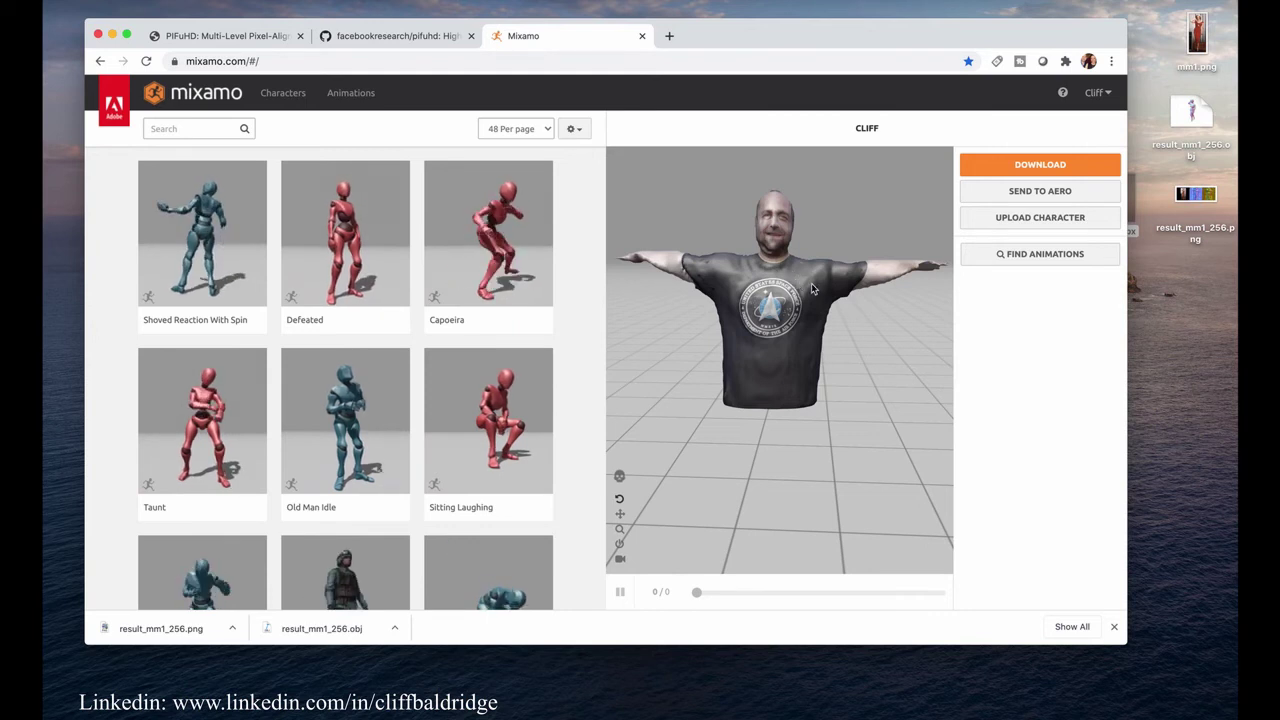
scroll(797, 296, up, 3)
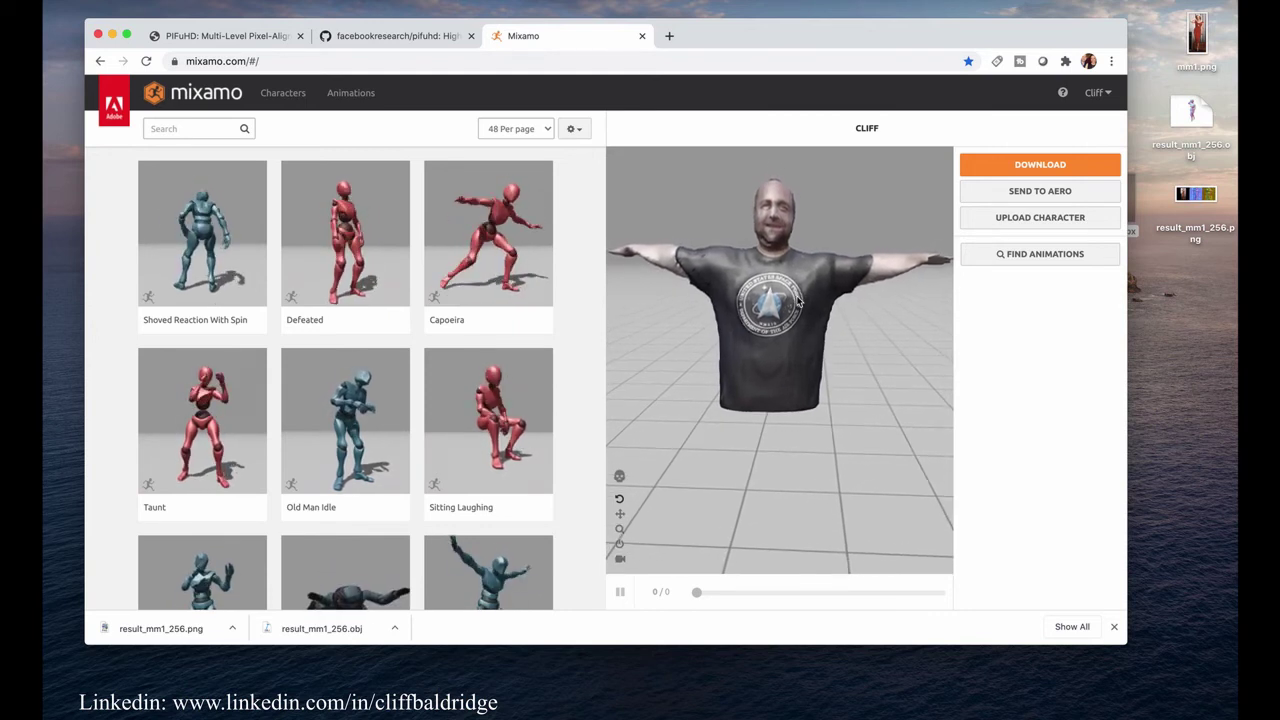
scroll(803, 302, down, 2)
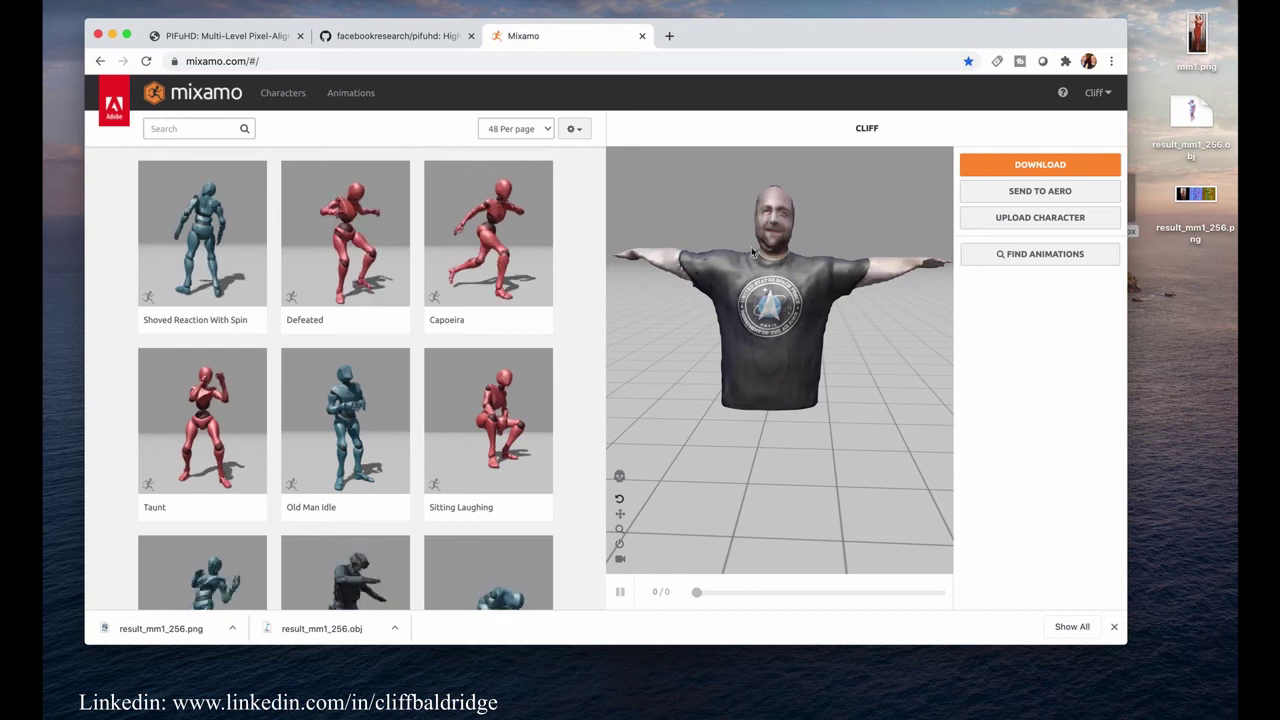
mouse_move(729, 335)
mouse_down()
mouse_move(849, 363)
mouse_move(732, 340)
mouse_move(791, 348)
mouse_move(689, 306)
mouse_move(727, 314)
mouse_move(728, 360)
mouse_move(722, 318)
mouse_up()
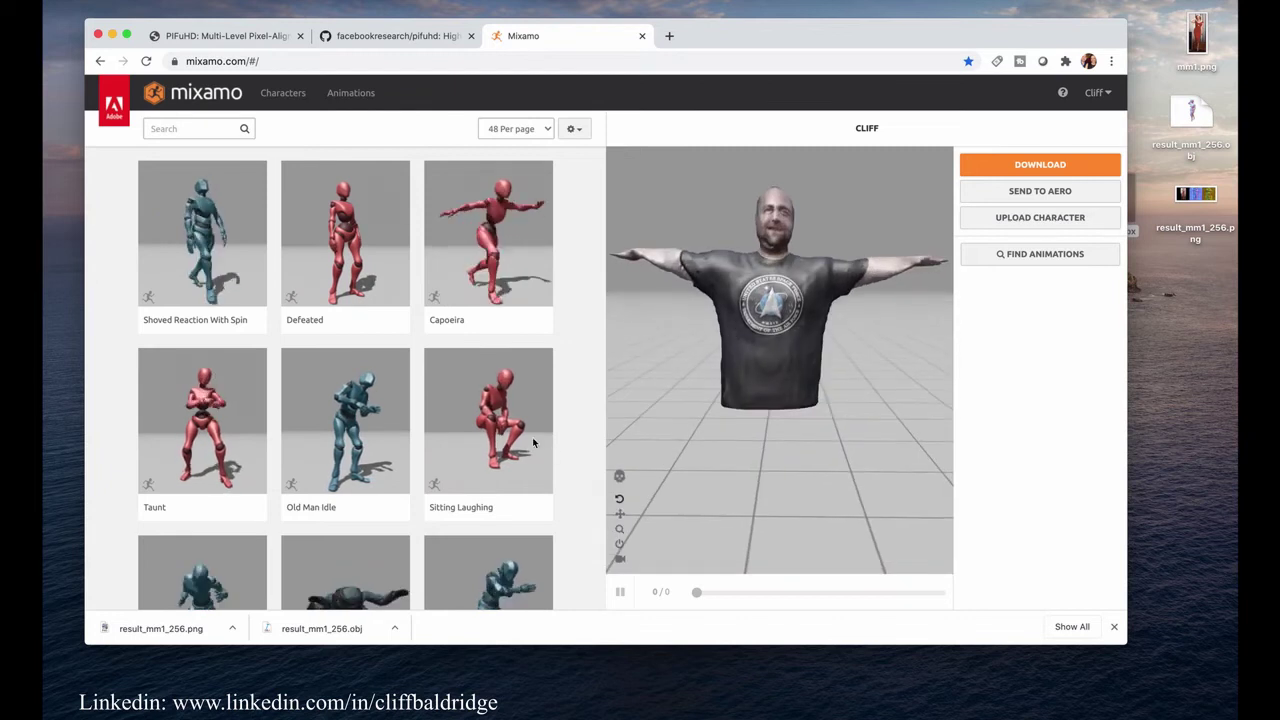
- Play Capoeira on the character and filter the library to the Dance genre (147 results)
click(502, 275)
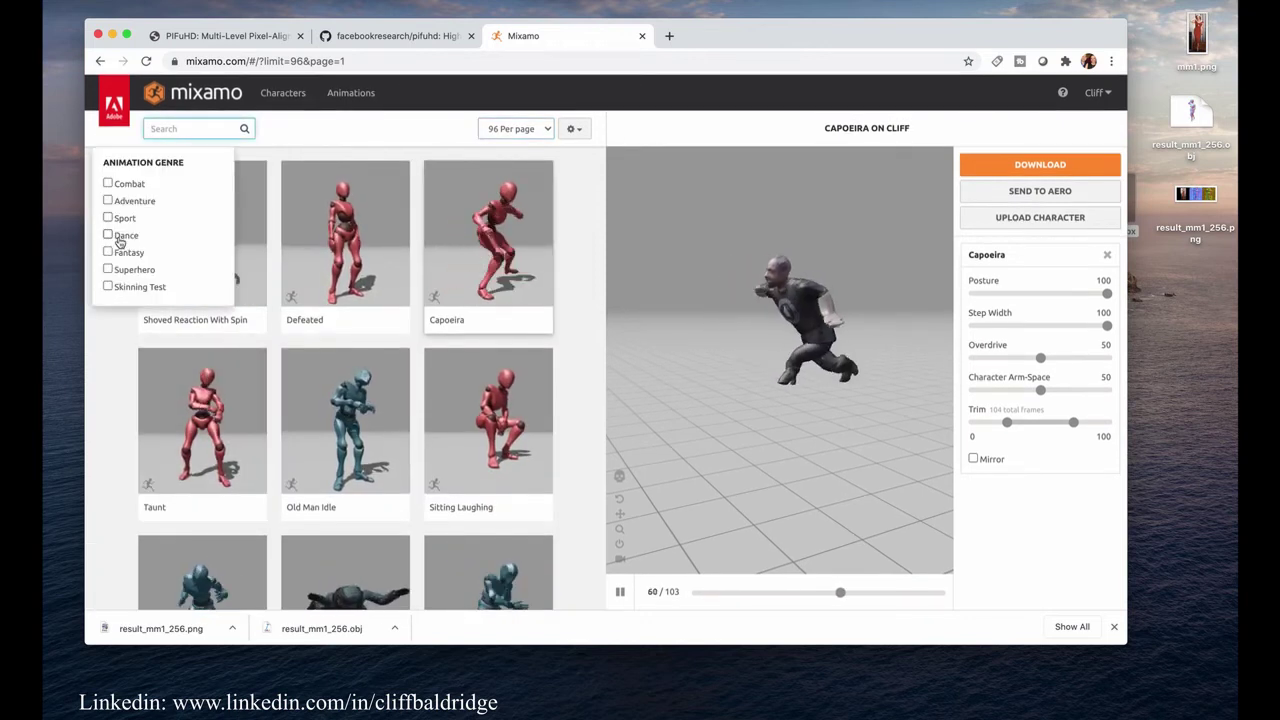
click(108, 235)
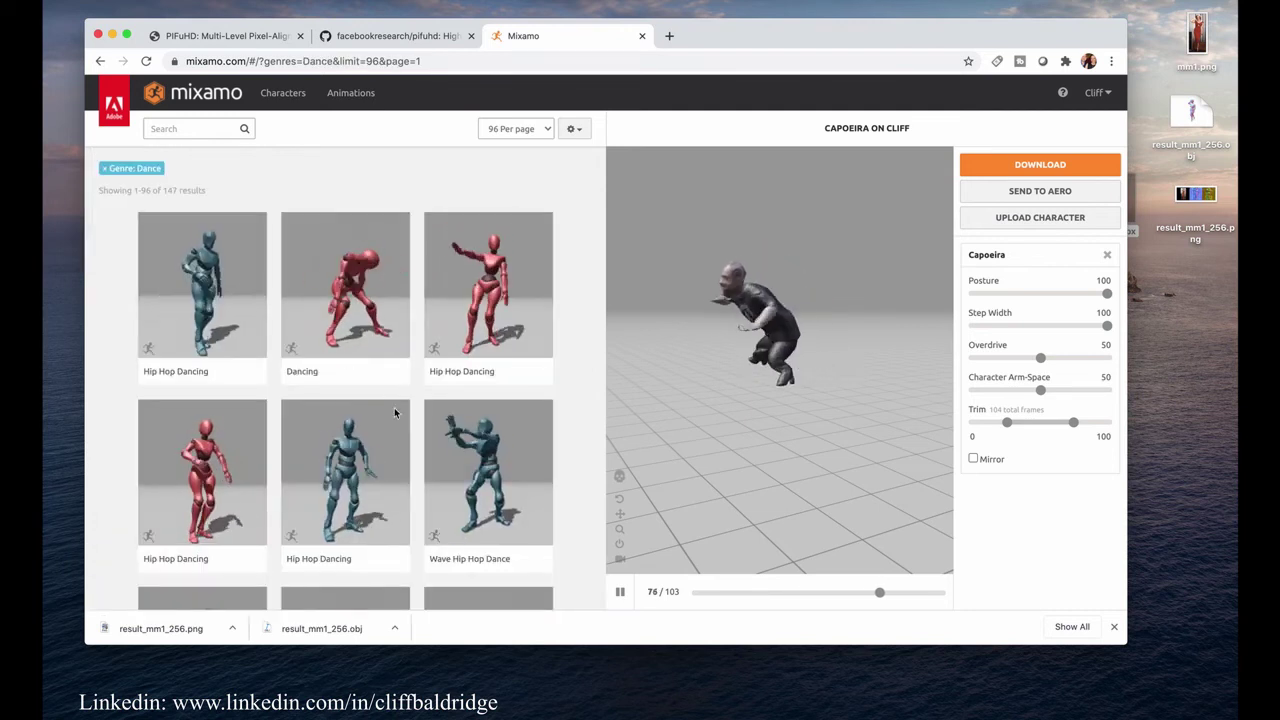
click(549, 428)
scroll(194, 437, down, 10)
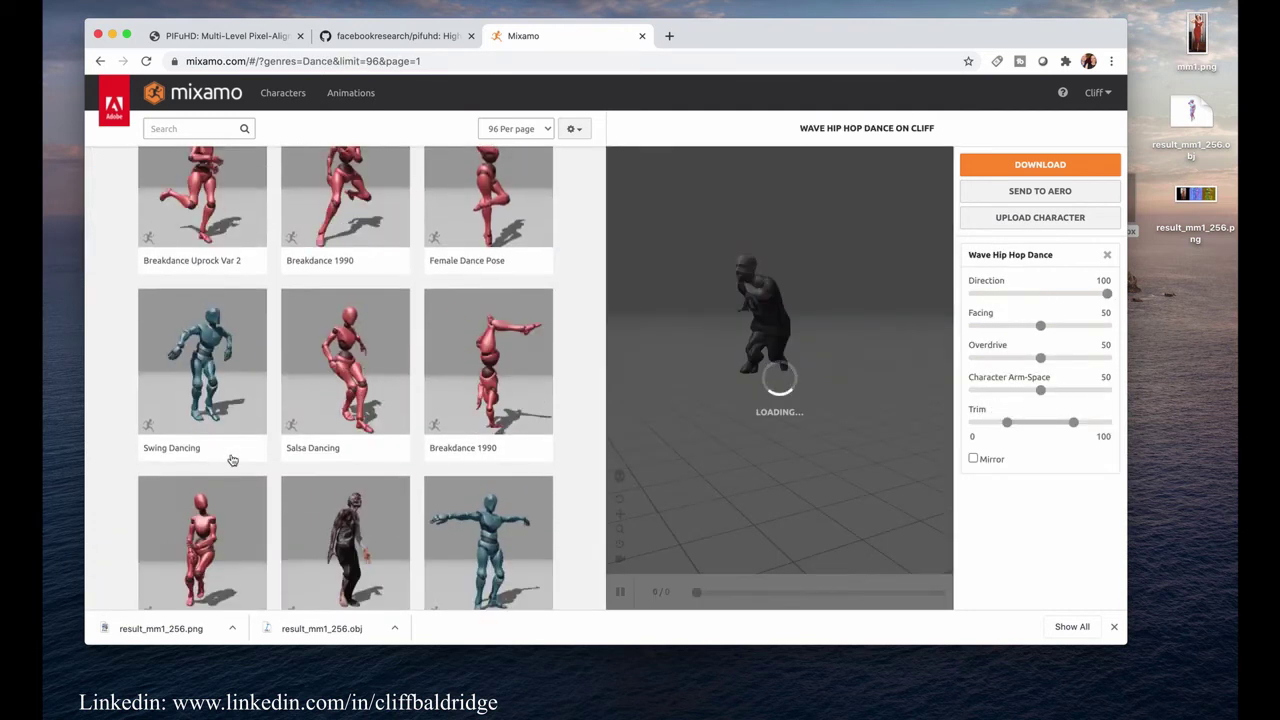
scroll(231, 459, down, 5)
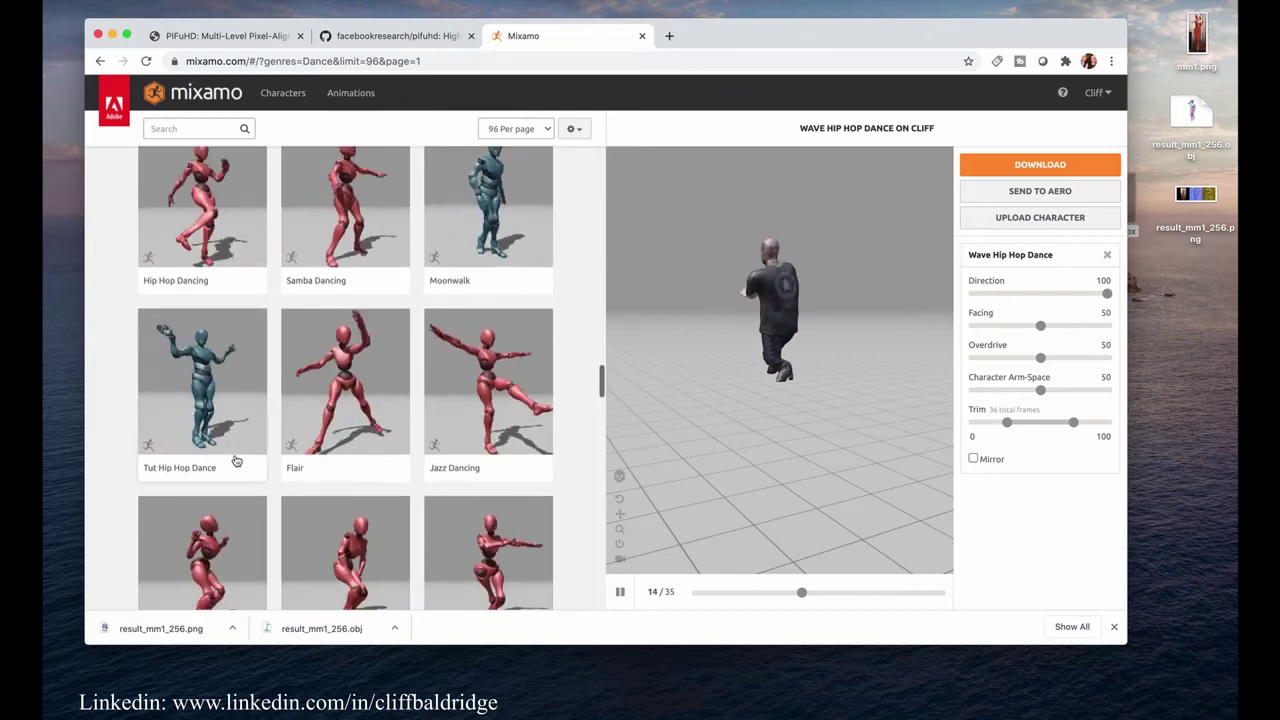
scroll(242, 461, down, 1)
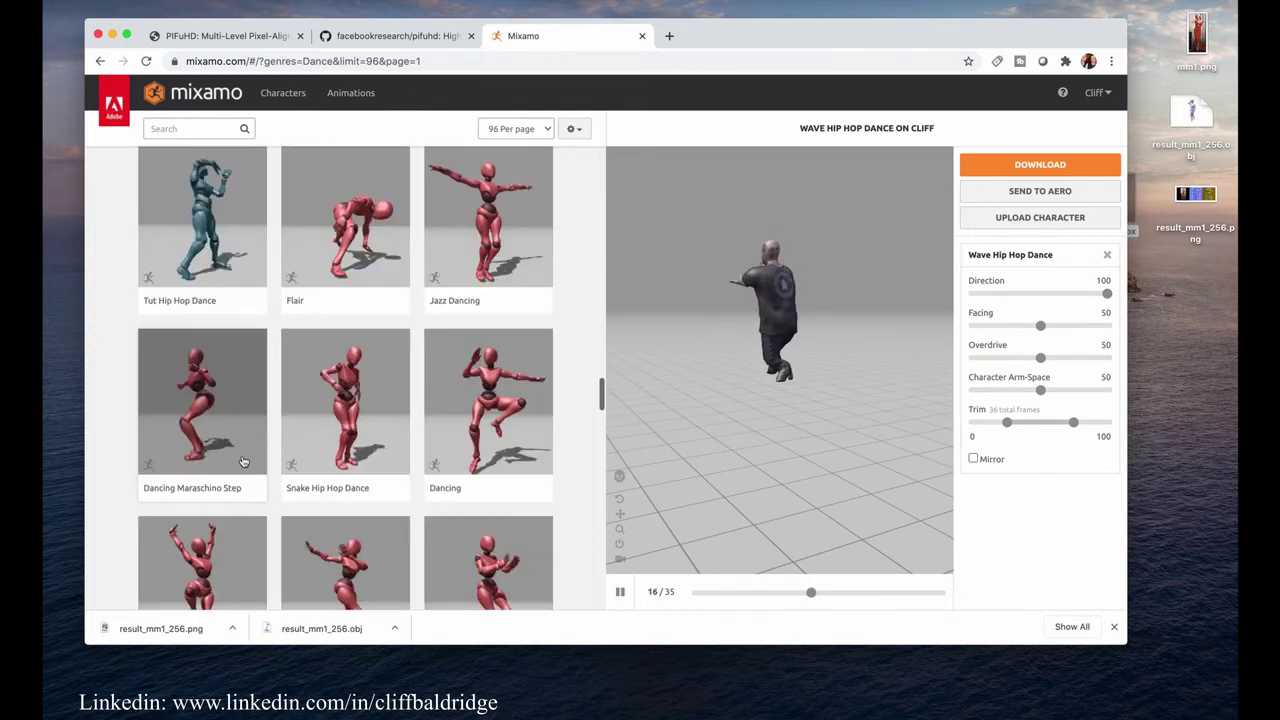
scroll(242, 461, down, 3)
scroll(247, 463, down, 1)
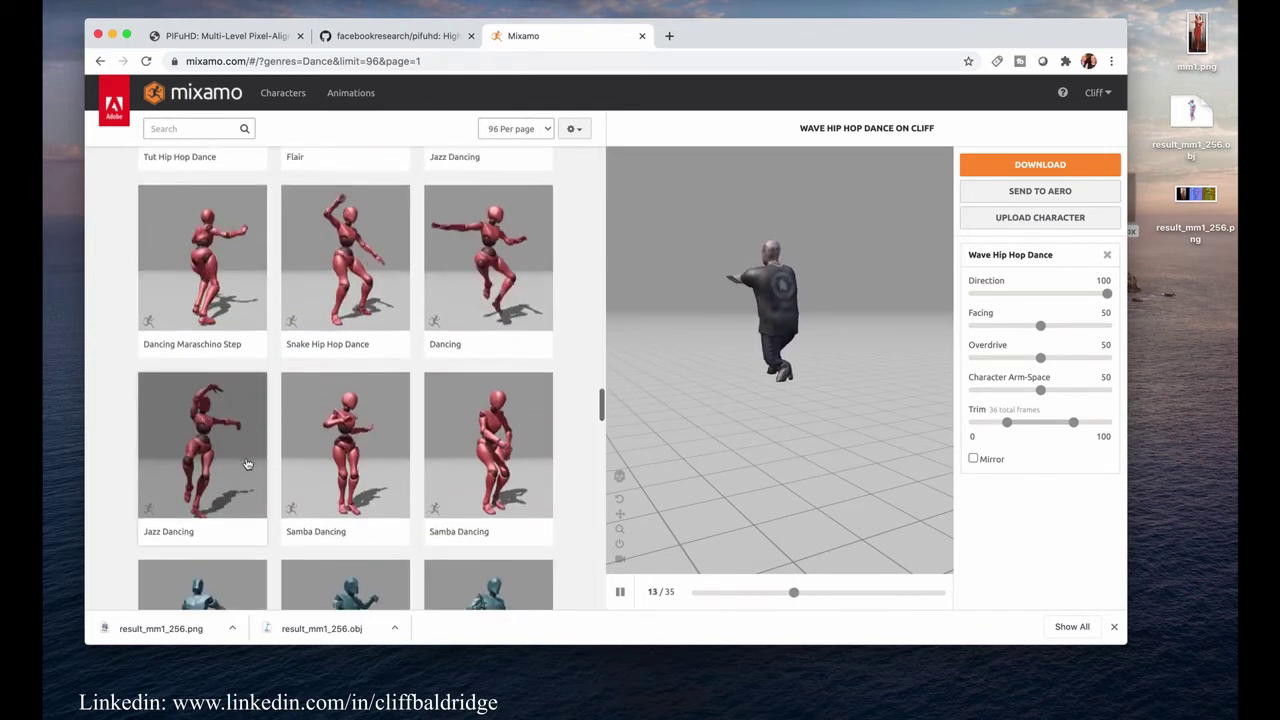
scroll(247, 463, down, 3)
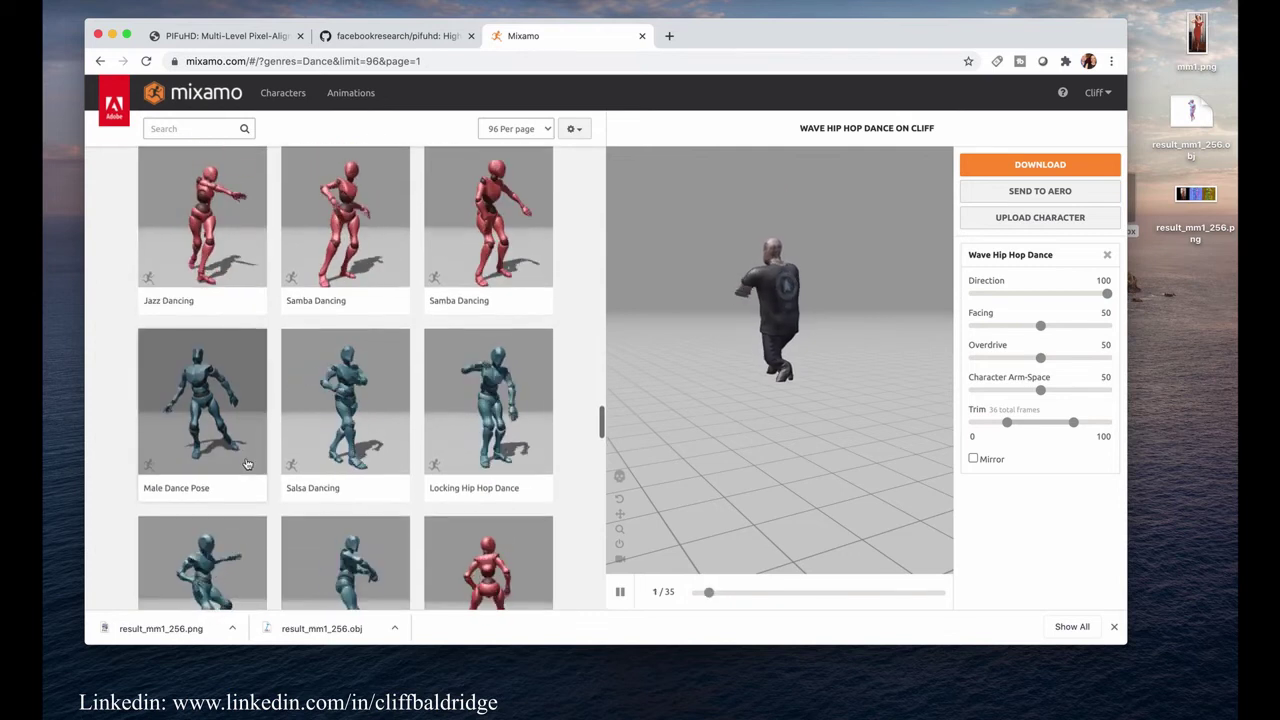
scroll(247, 463, down, 3)
scroll(284, 472, down, 3)
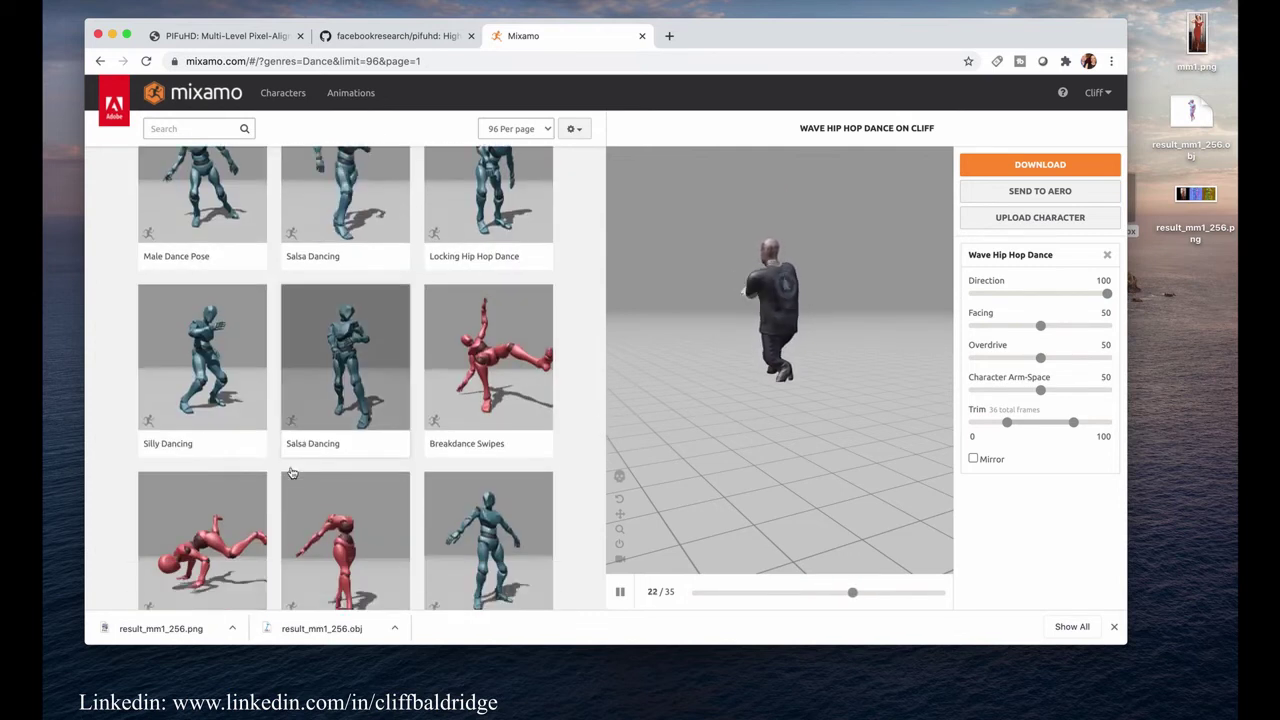
scroll(293, 473, down, 6)
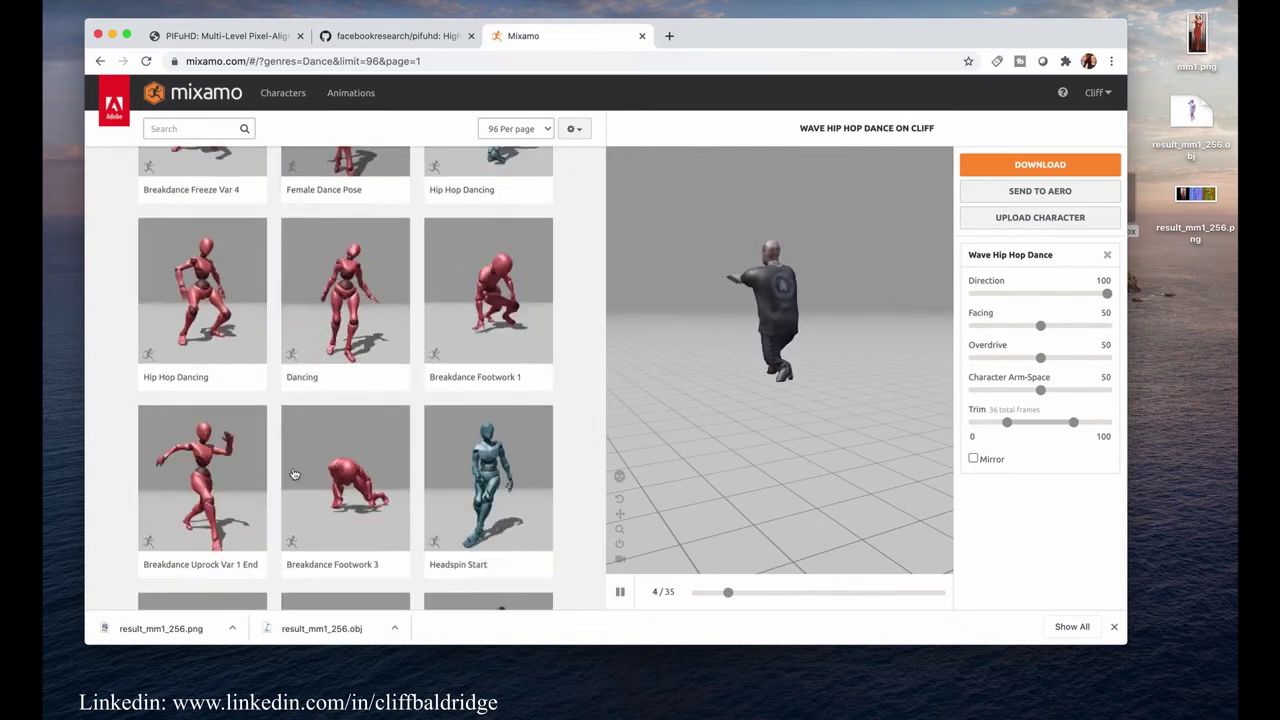
scroll(294, 474, down, 8)
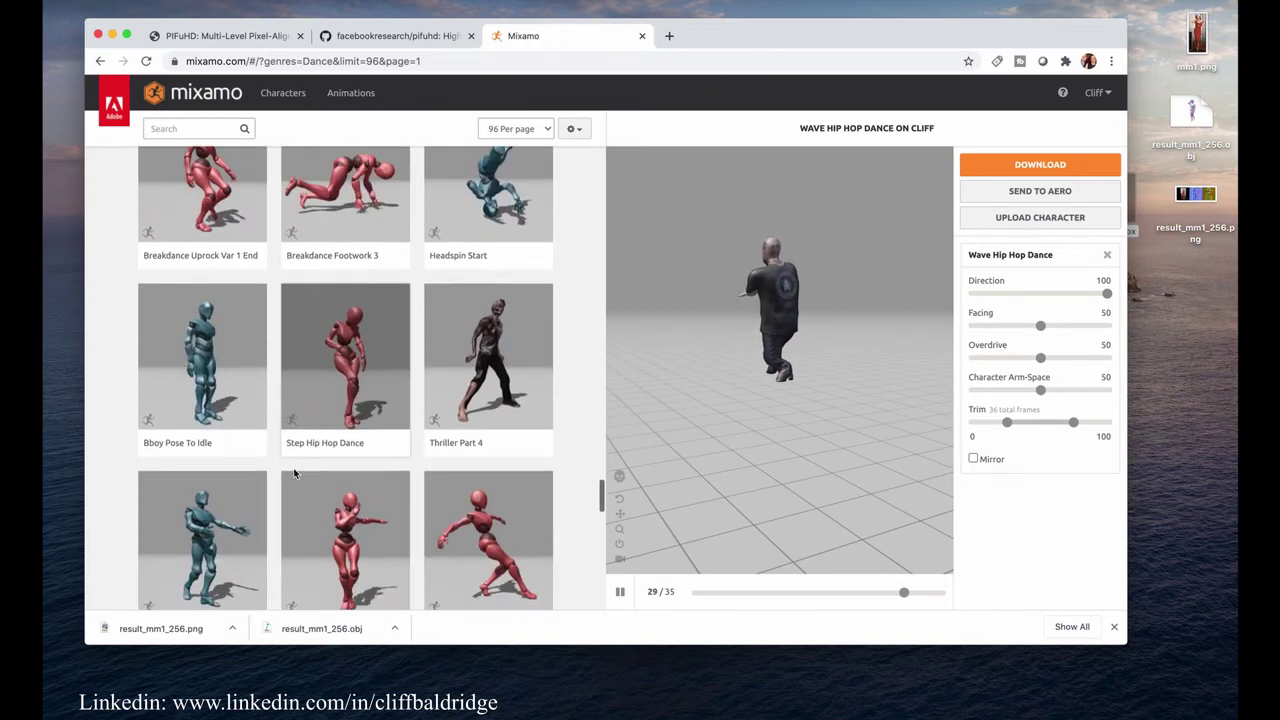
scroll(294, 474, down, 1)
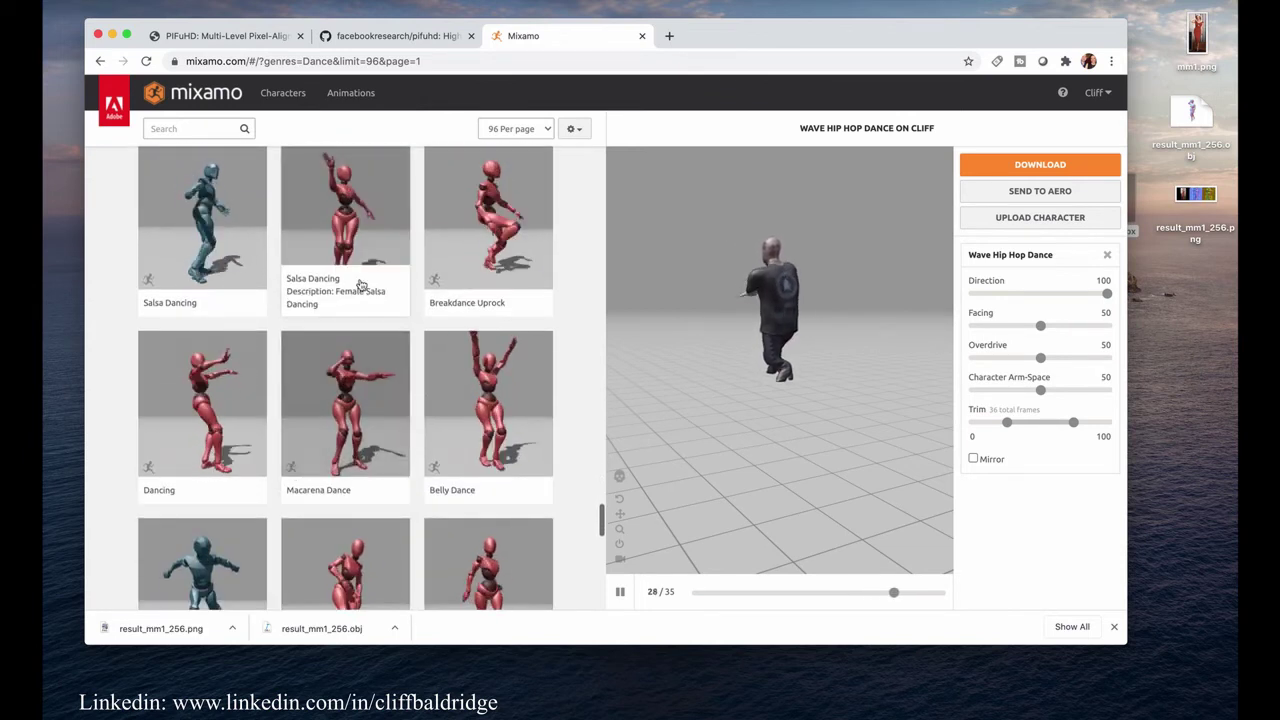
- Apply Salsa Dancing to the figure, orbit the preview, and toggle Skeleton View on and off
click(328, 215)
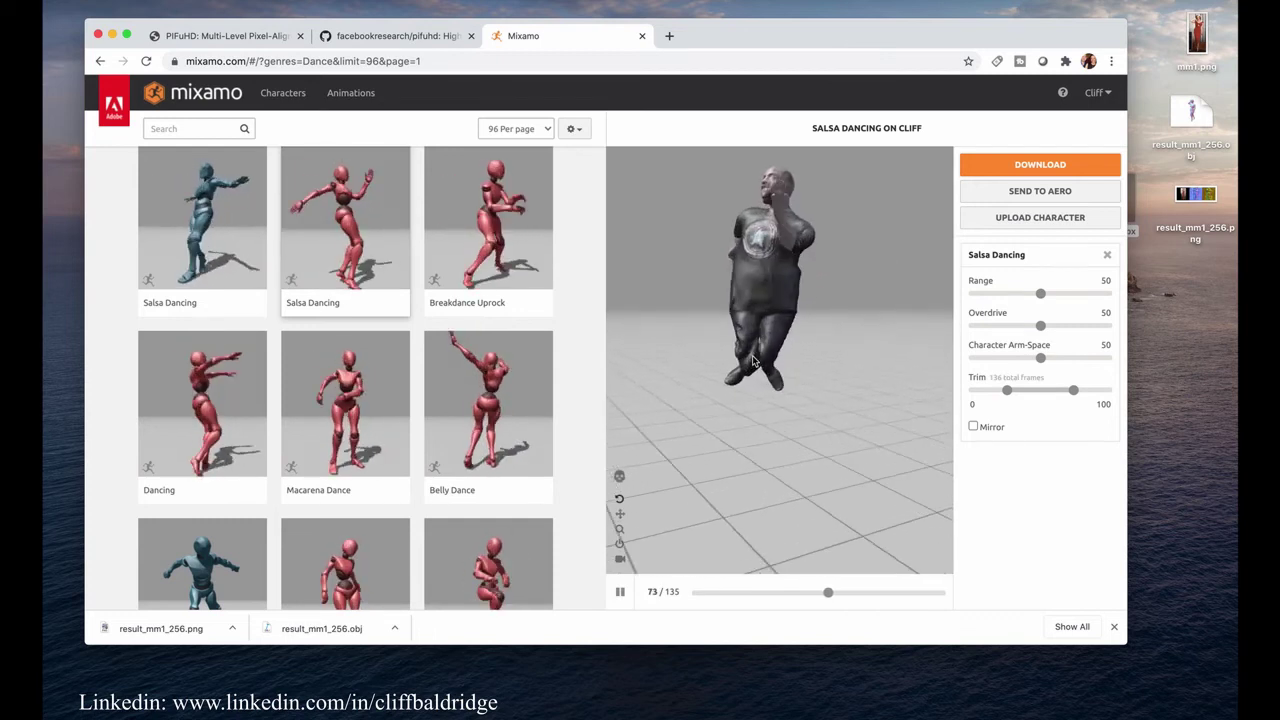
drag(753, 362, 780, 274)
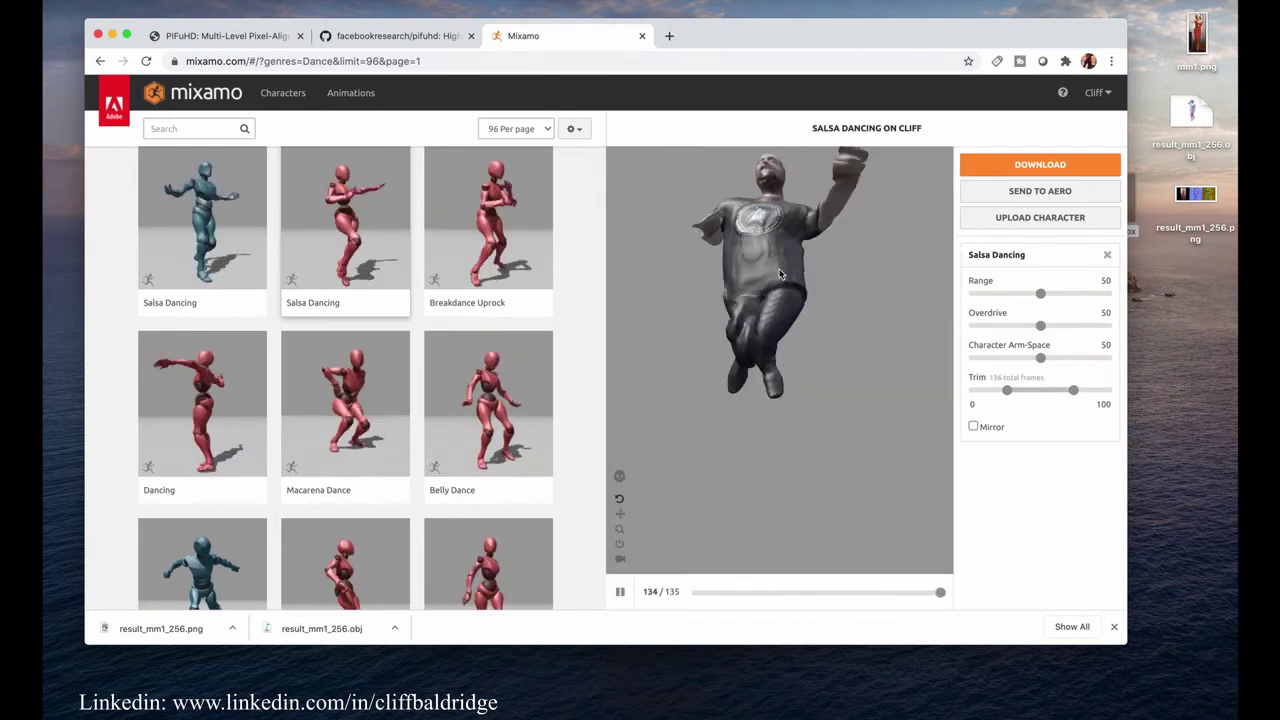
drag(777, 347, 640, 460)
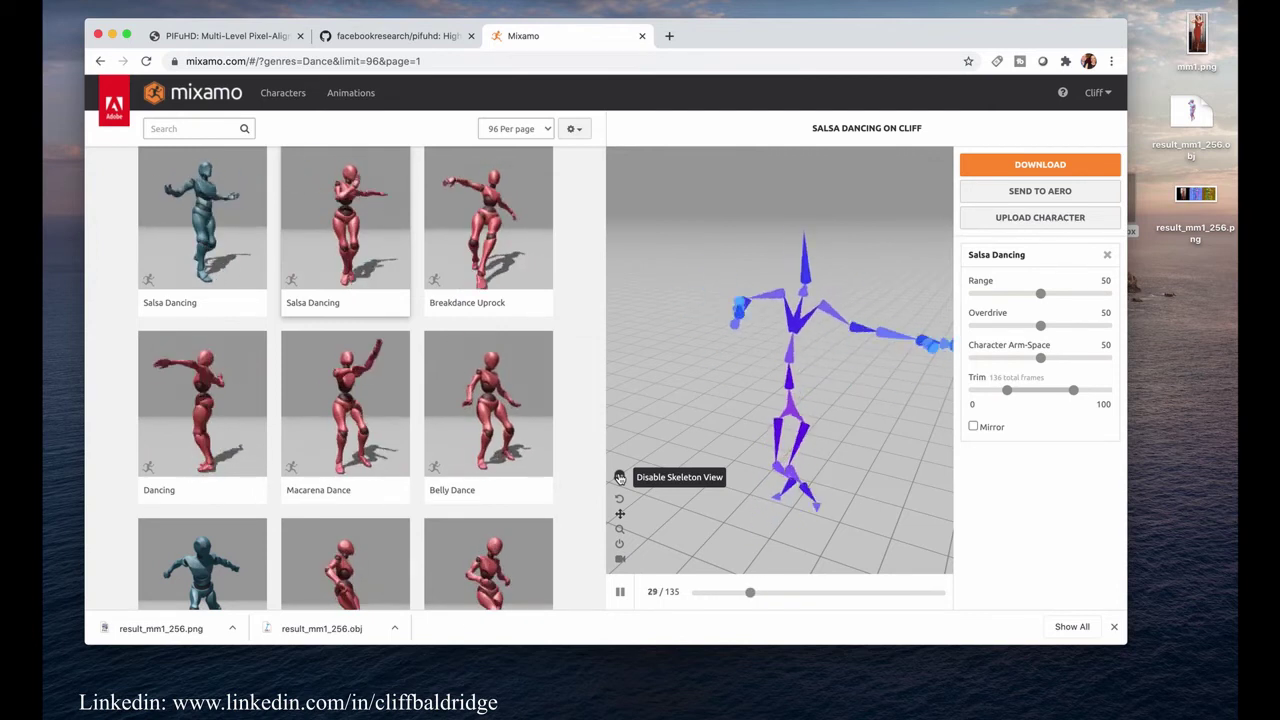
click(619, 478)
click(619, 478)
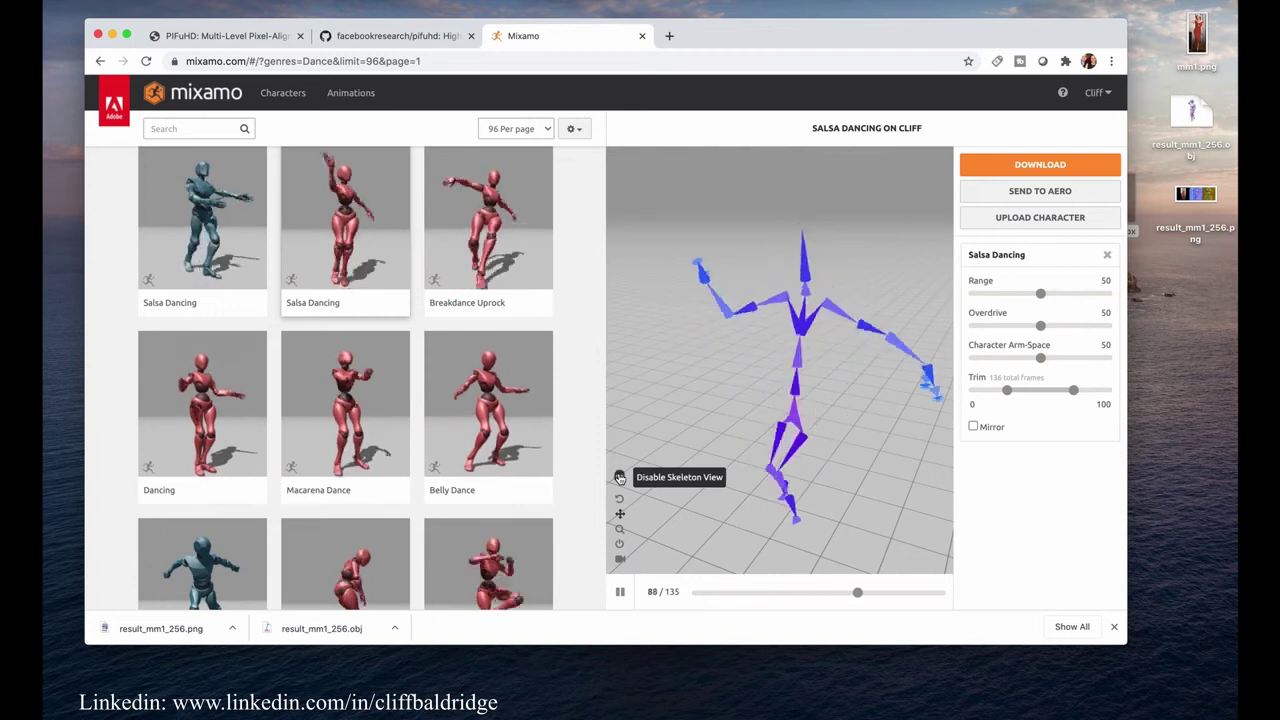
click(619, 478)
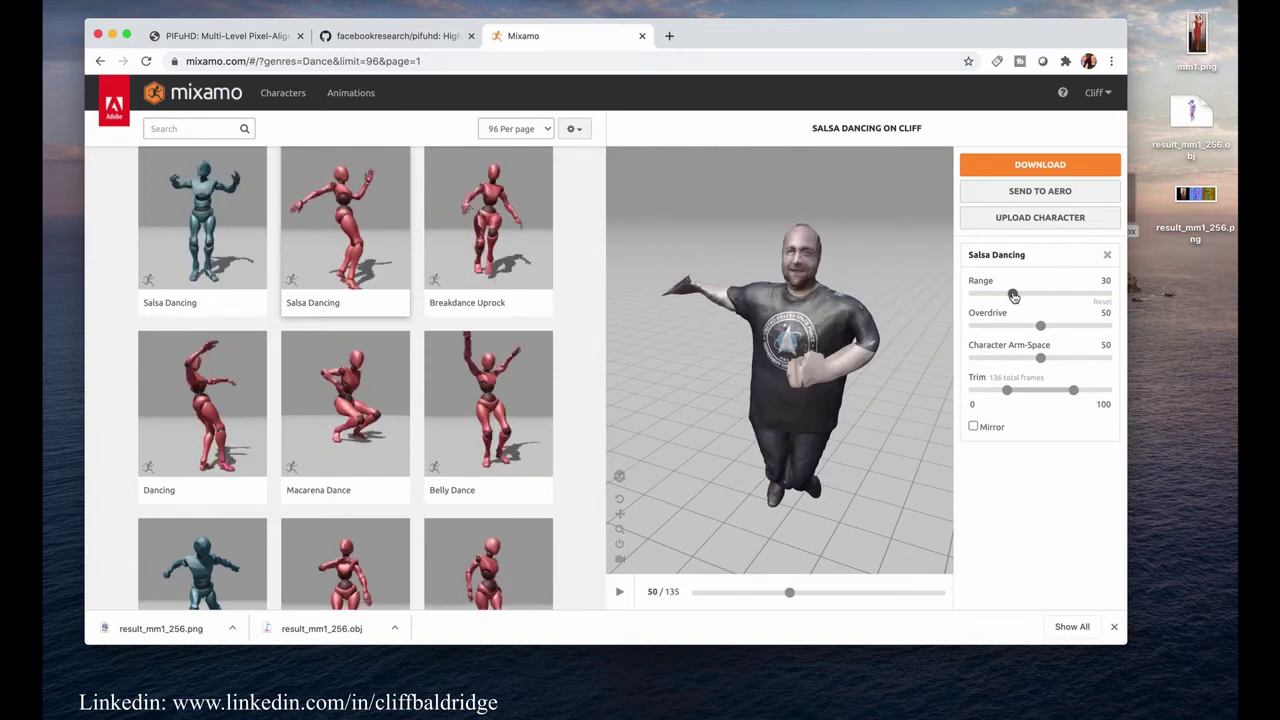
- Set the Salsa Dancing Range to 67 and Character Arm-Space to 47
drag(1013, 296, 1012, 295)
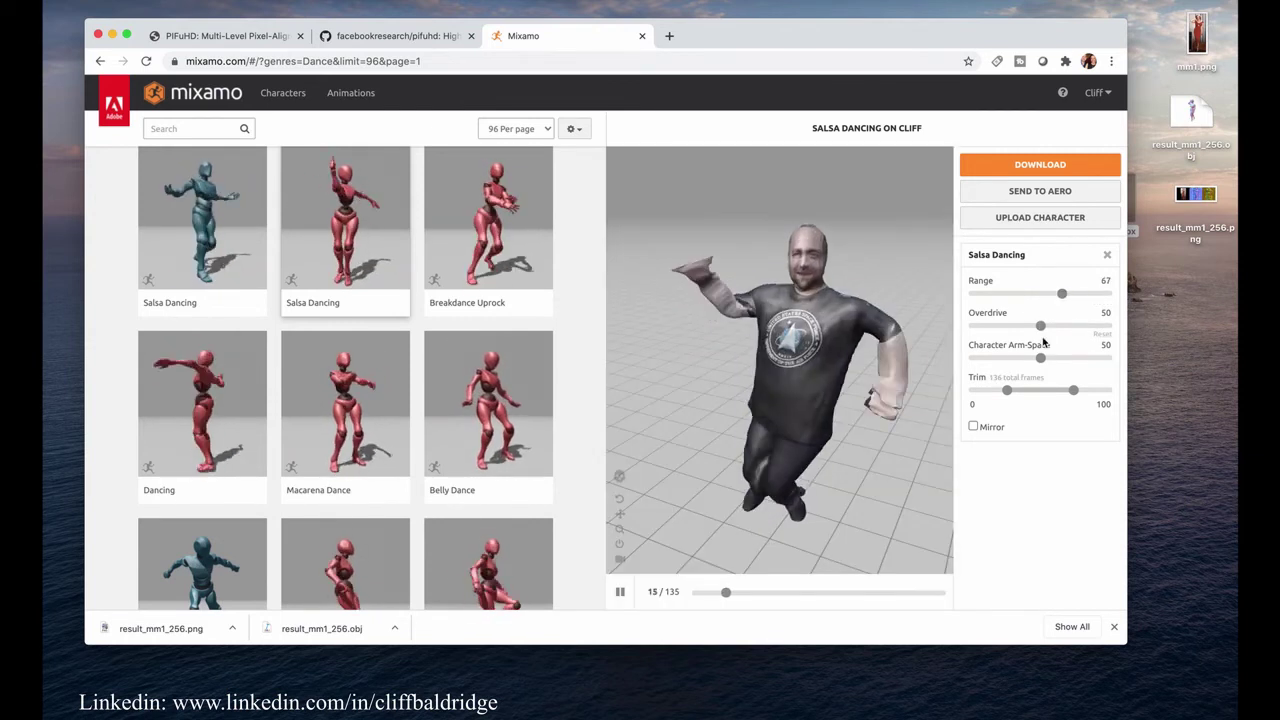
drag(1063, 360, 1036, 366)
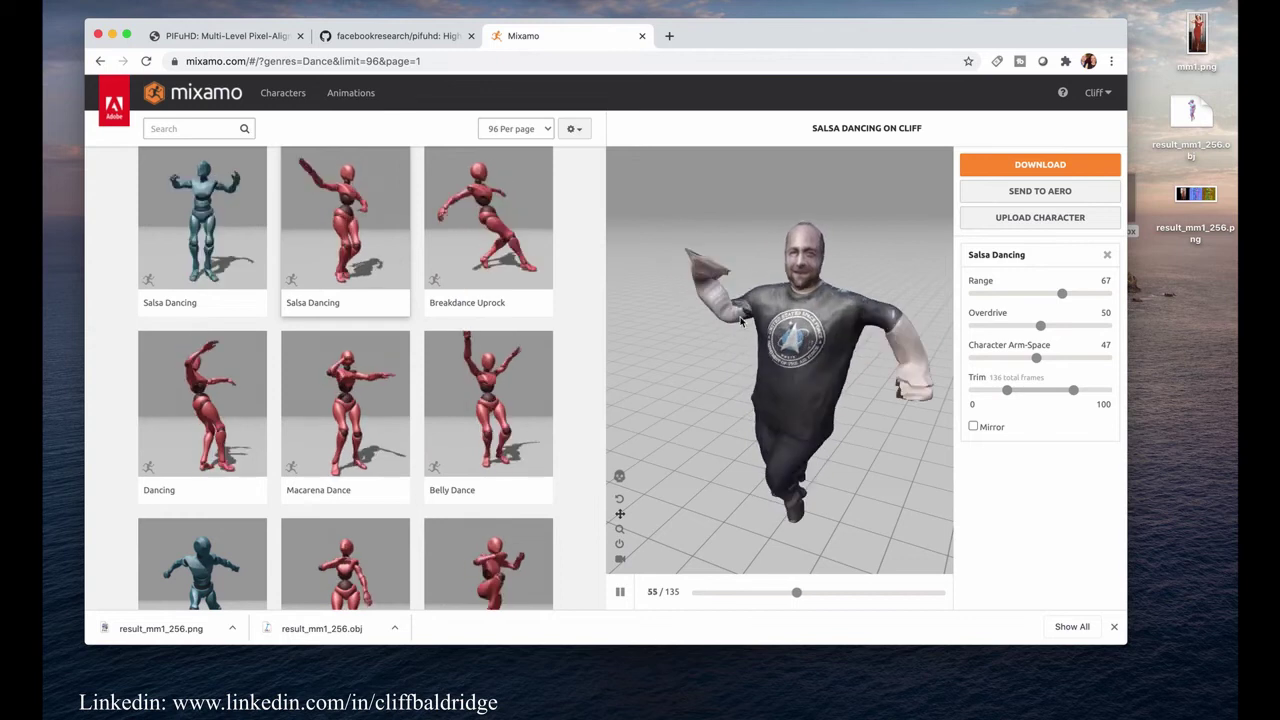
scroll(278, 528, down, 7)
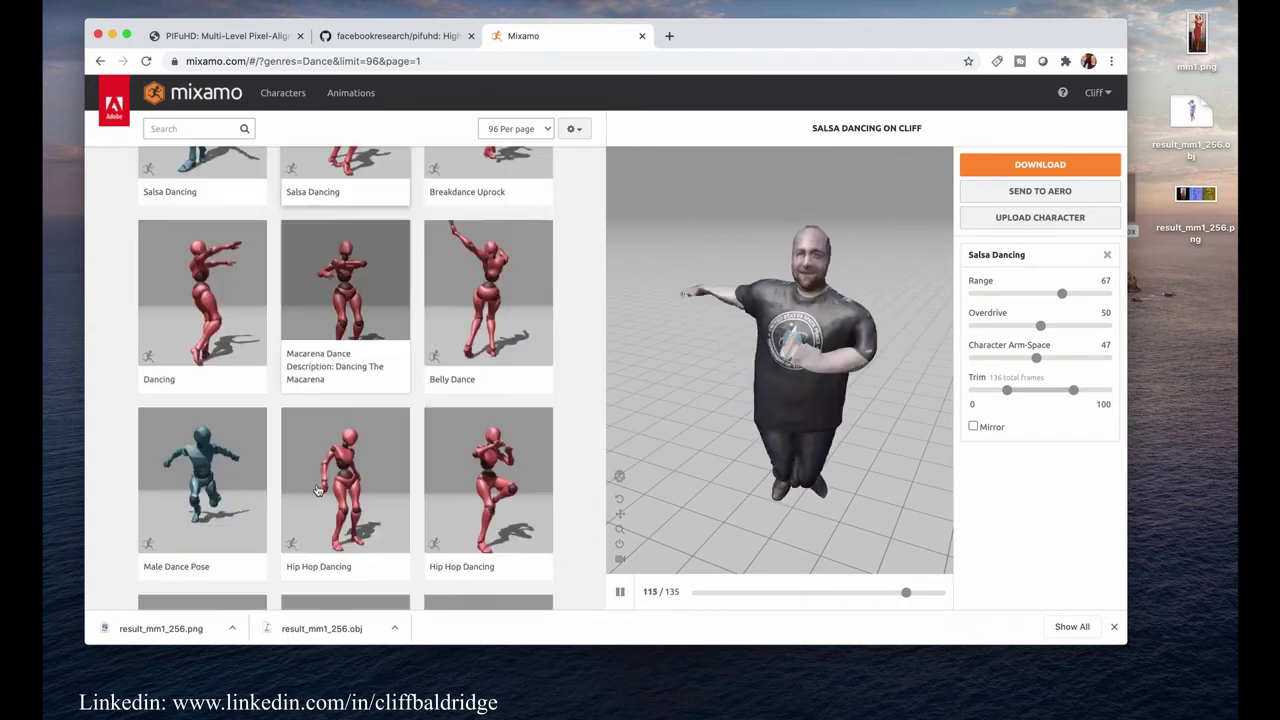
scroll(355, 298, up, 5)
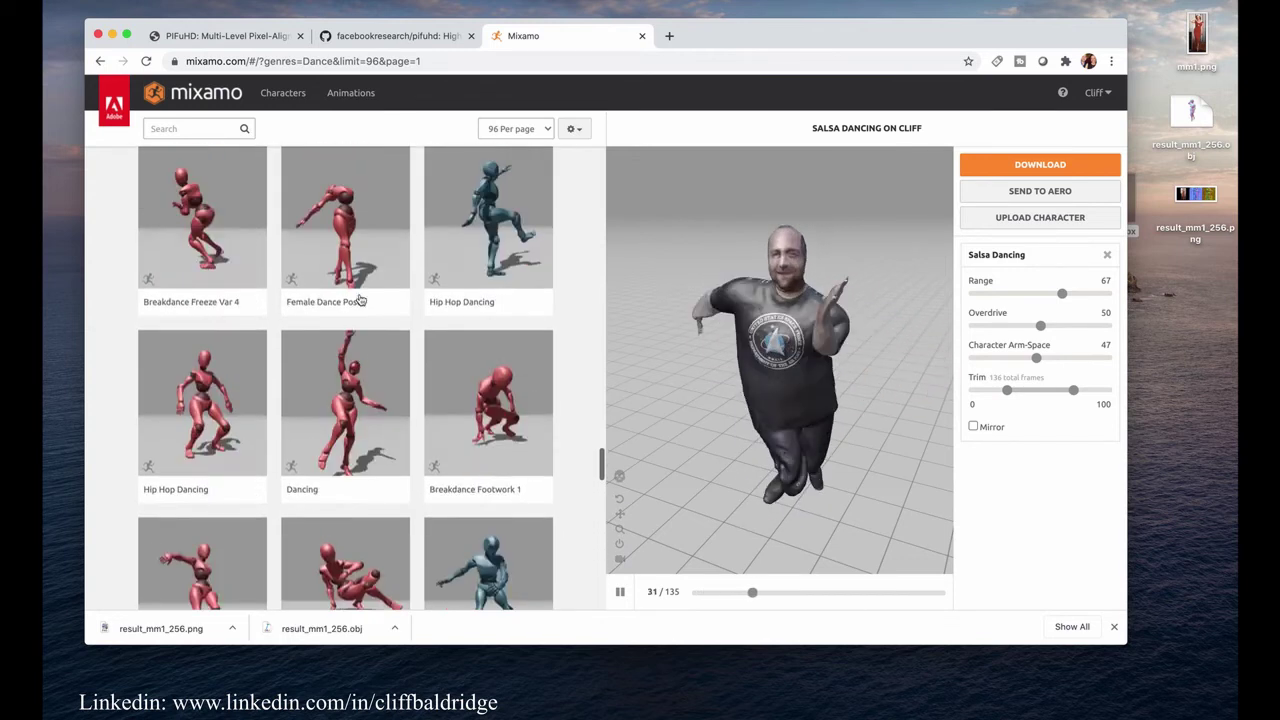
scroll(697, 375, up, 5)
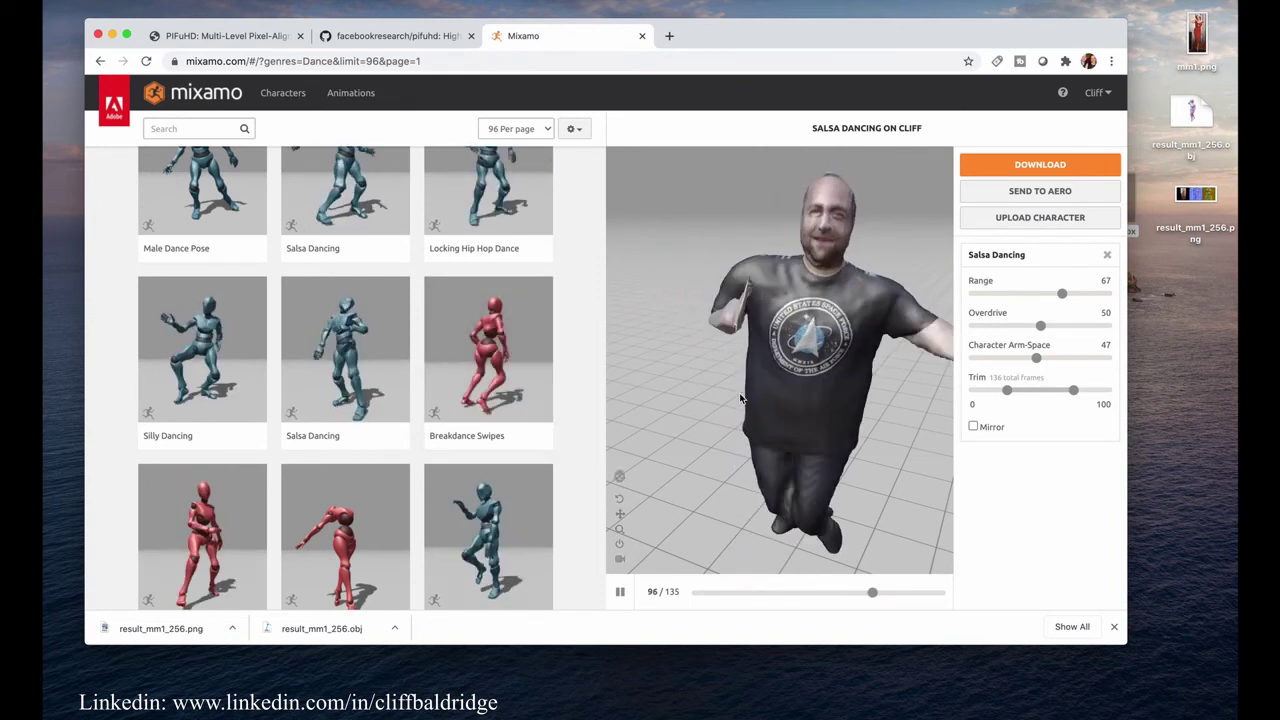
scroll(235, 345, down, 5)
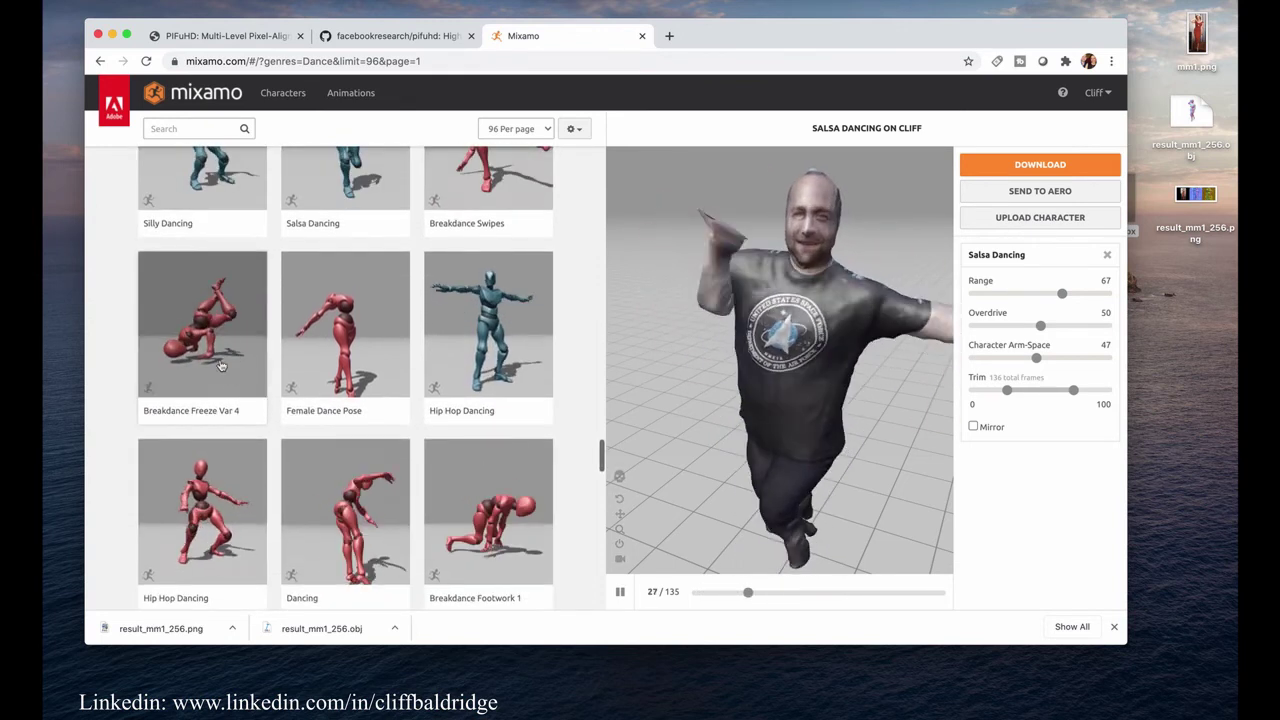
- Preview Breakdance Freeze Var 4, then apply Breakdance Footwork 1 to the textured figure
click(220, 362)
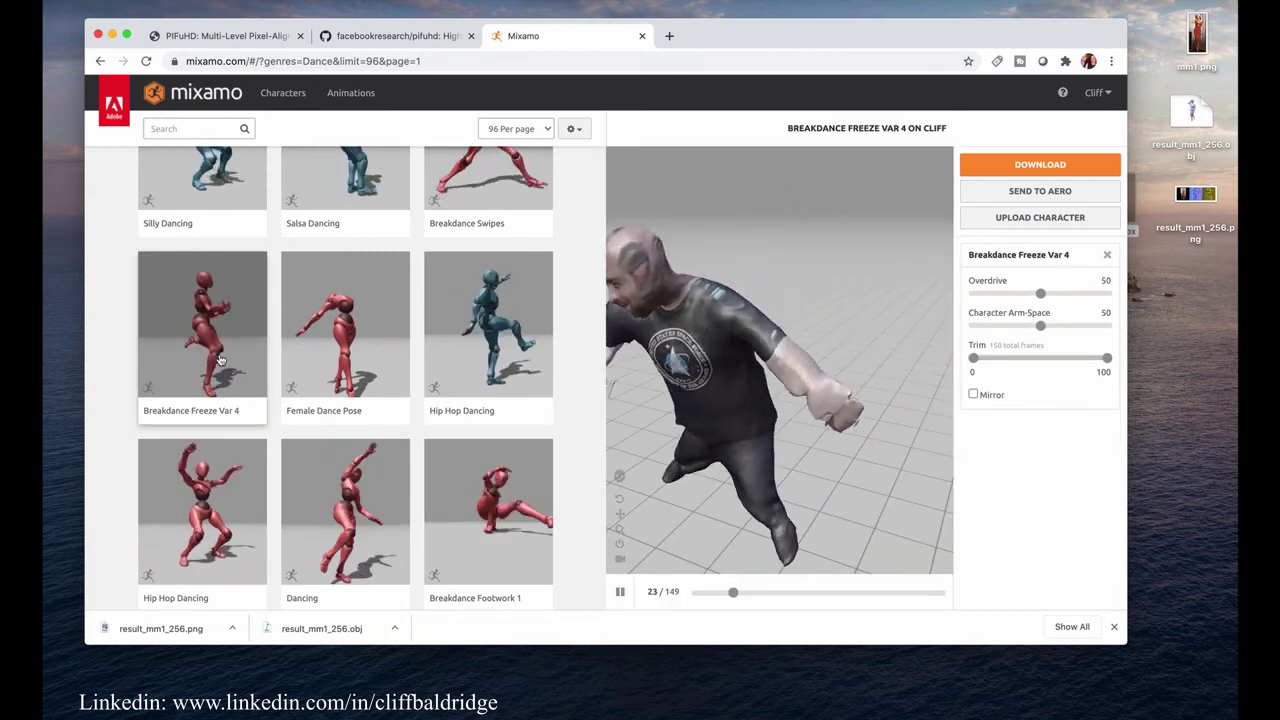
scroll(394, 406, down, 1)
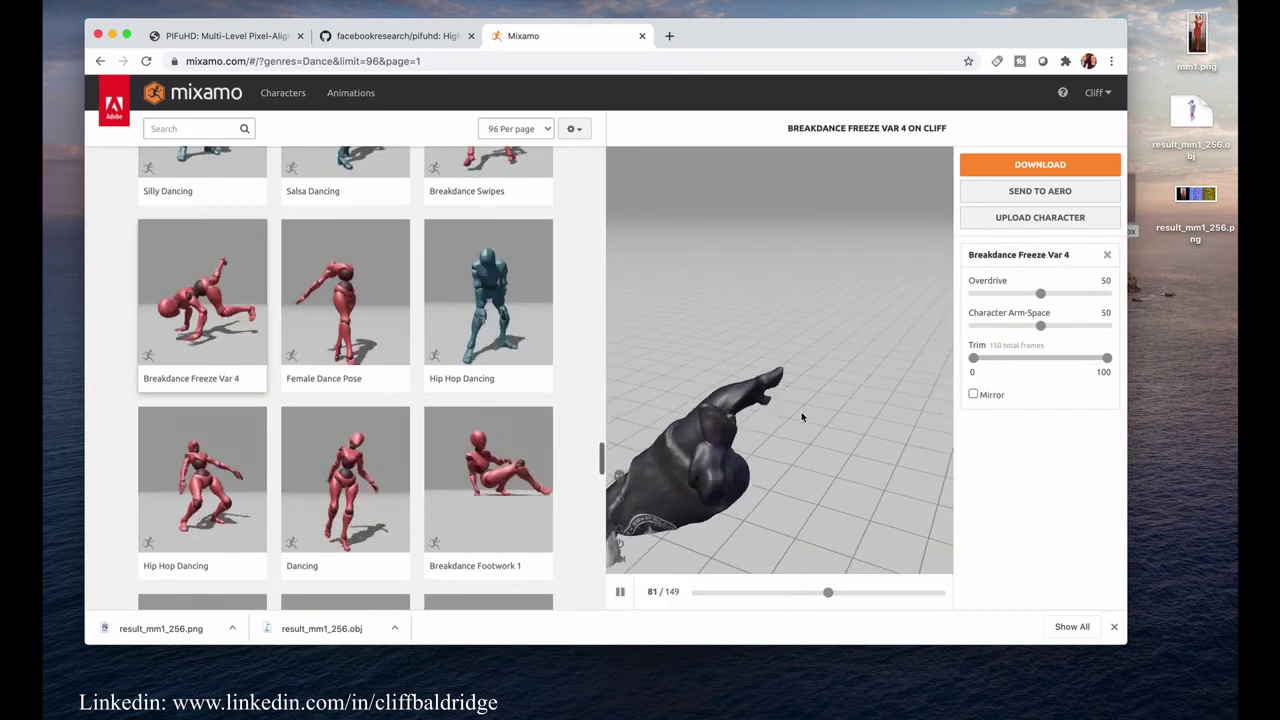
click(530, 445)
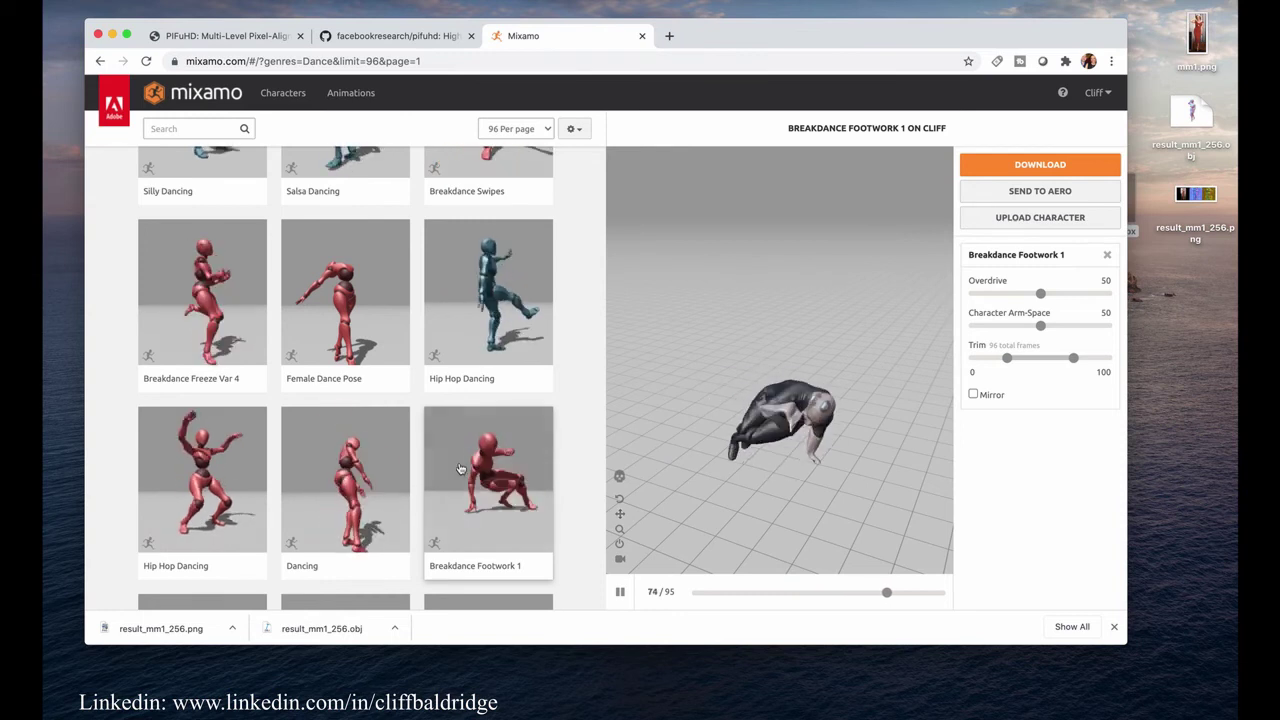
scroll(460, 468, down, 2)
scroll(461, 468, up, 1)
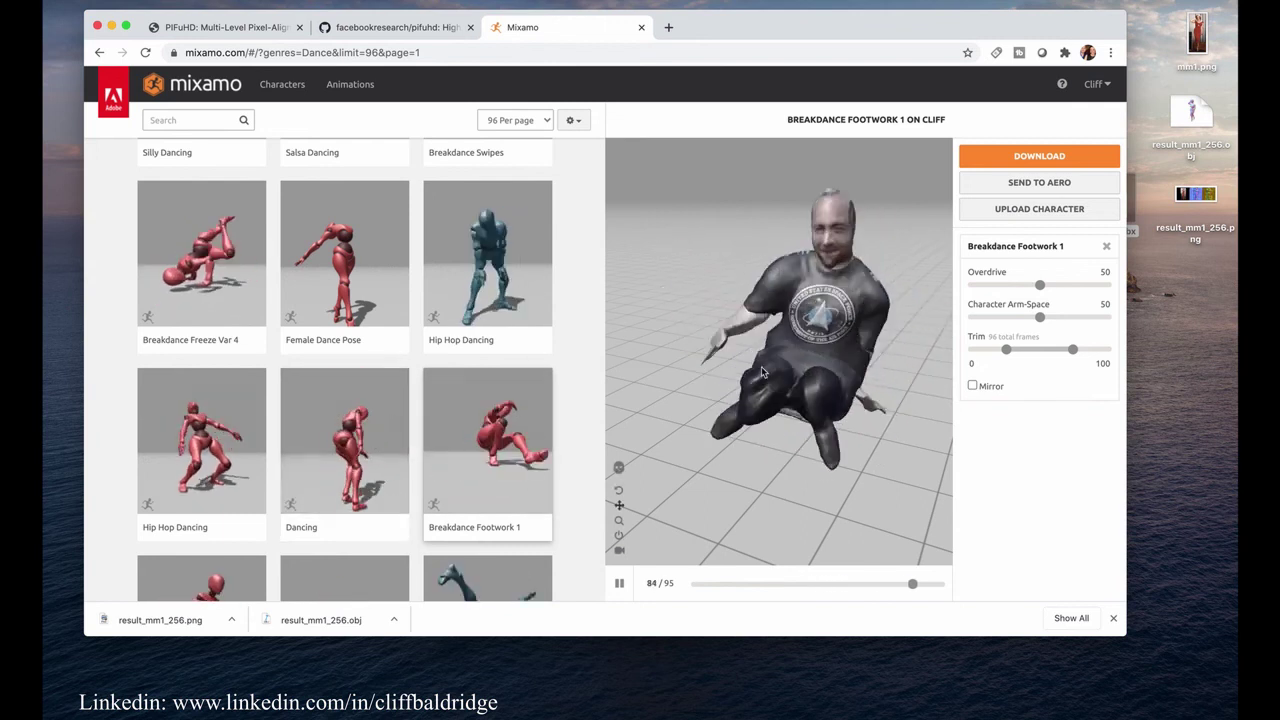
- Return to Breakdance Freeze Var 4, then scroll down the animation grid to Breakdance Ready
click(249, 277)
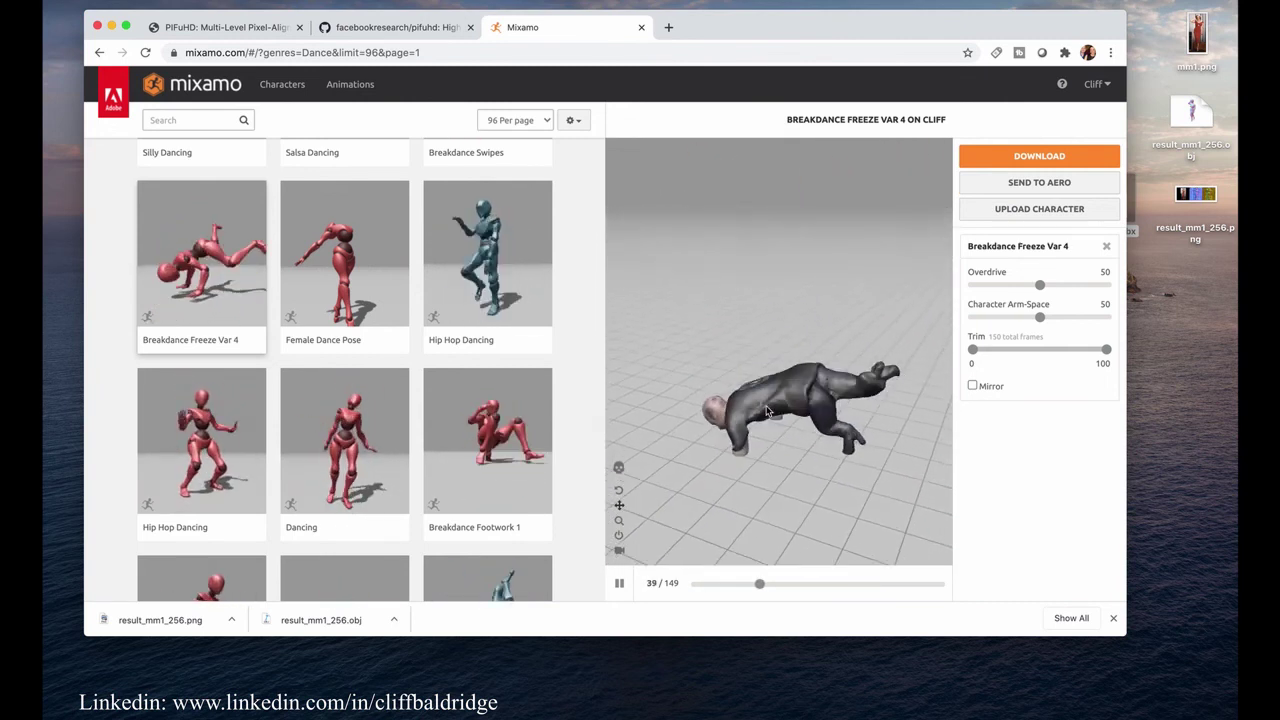
scroll(312, 596, down, 5)
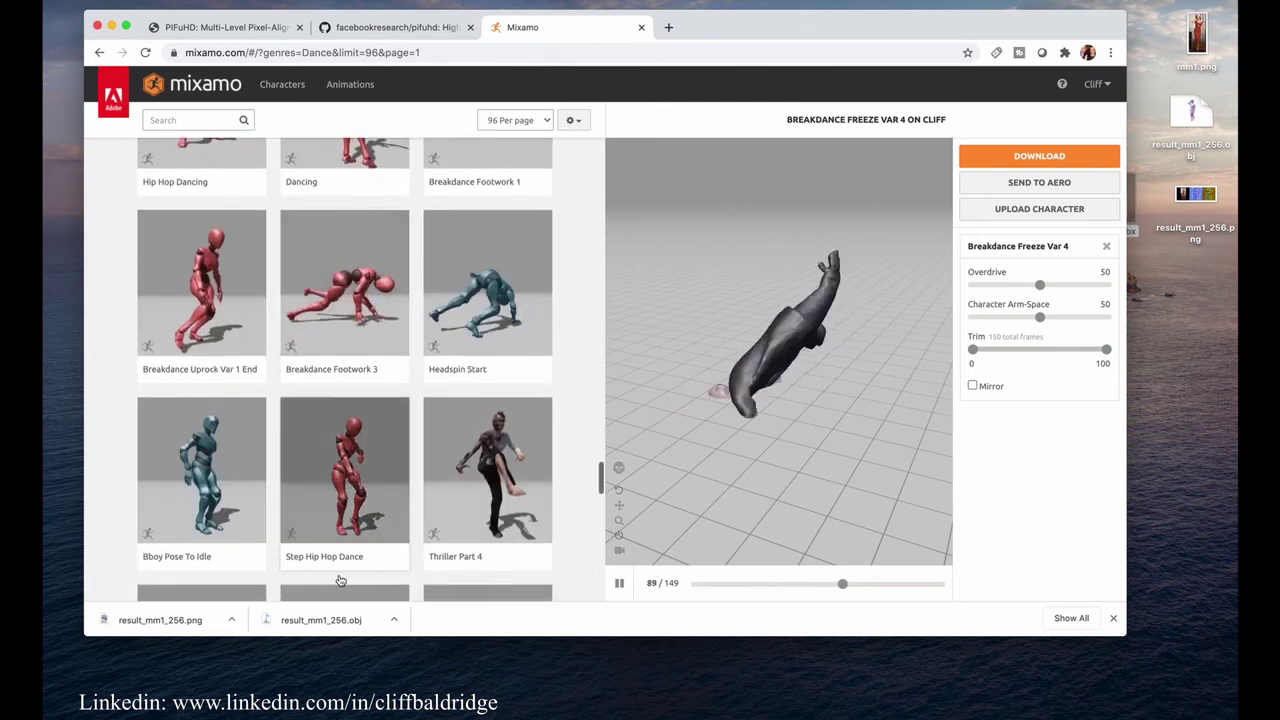
scroll(405, 476, down, 5)
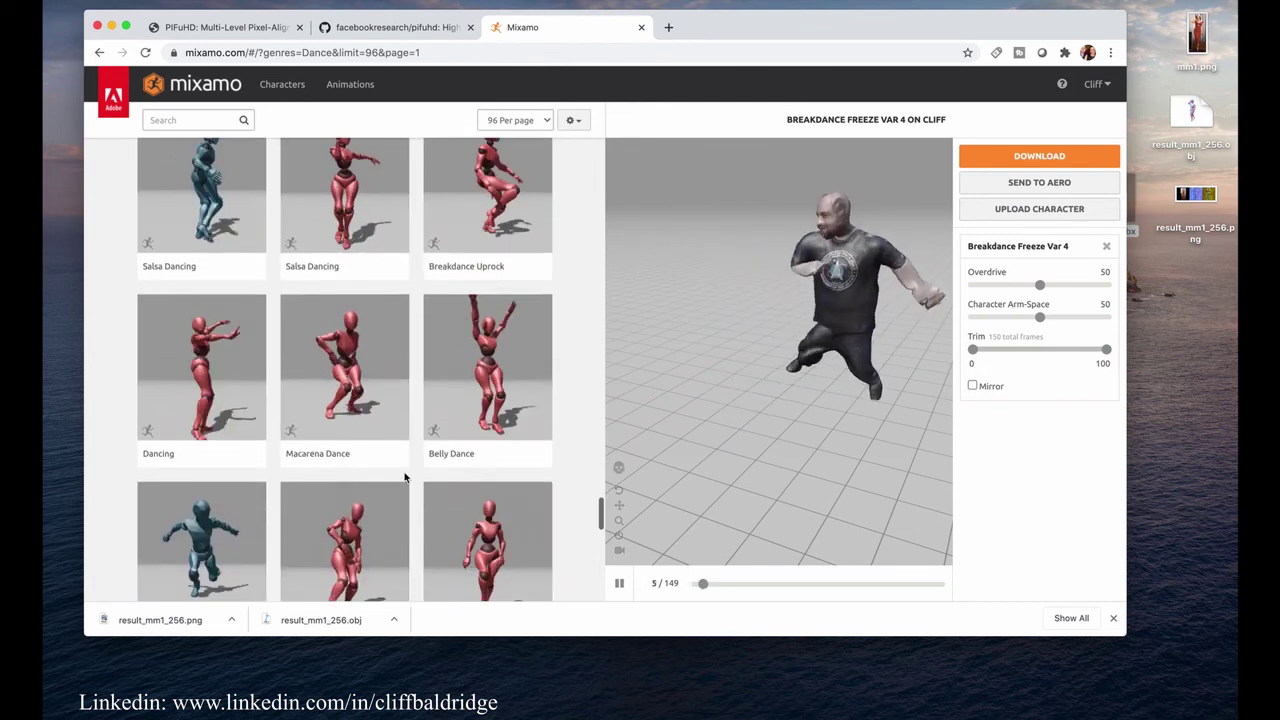
scroll(390, 420, down, 4)
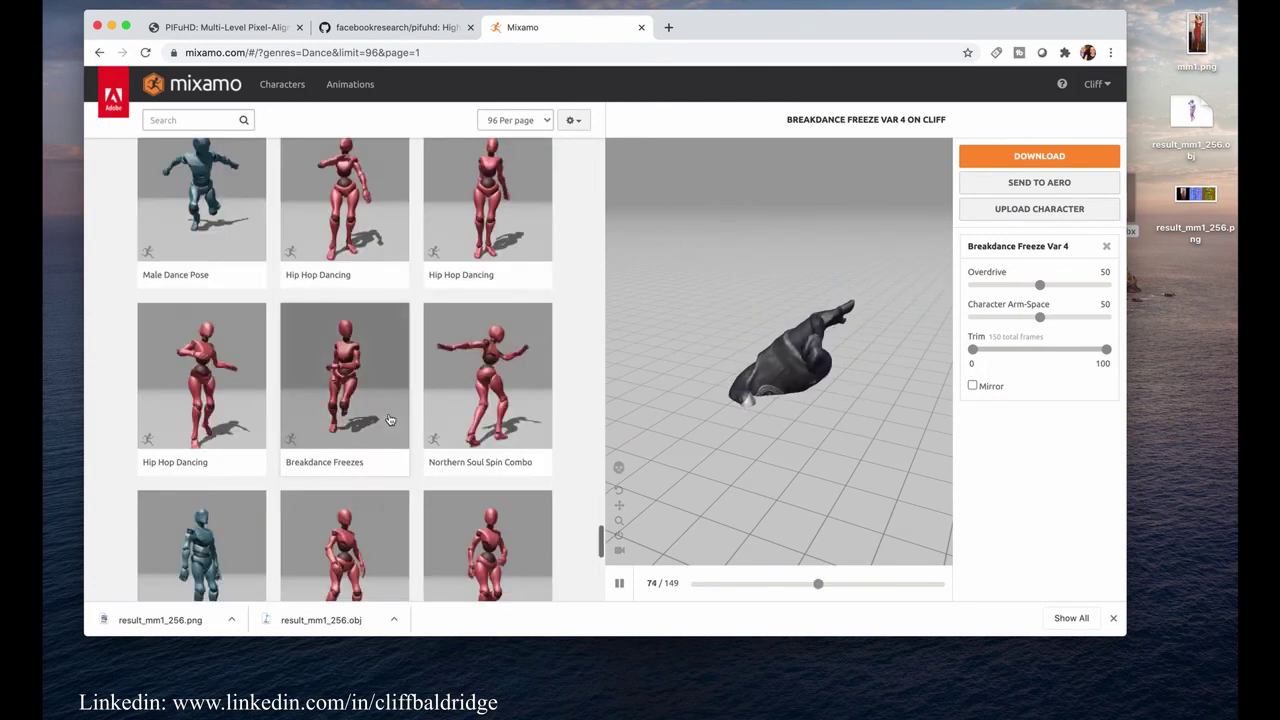
scroll(415, 415, down, 1)
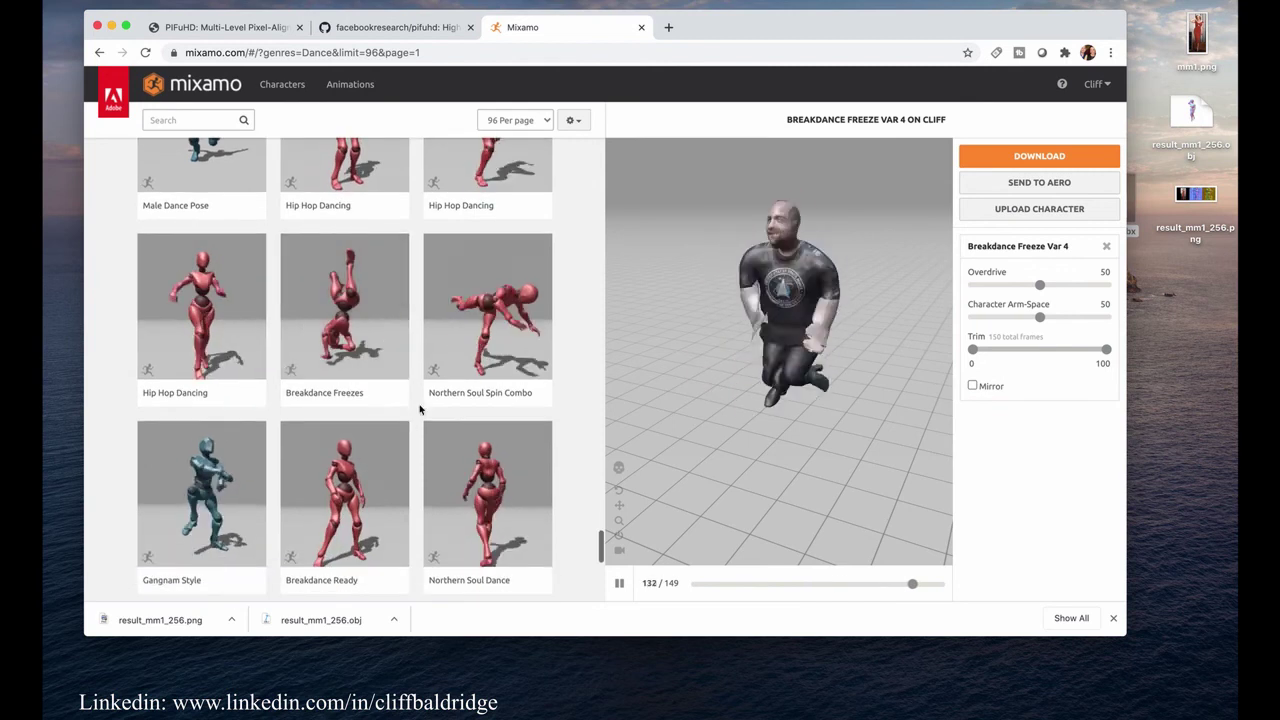
scroll(362, 448, down, 2)
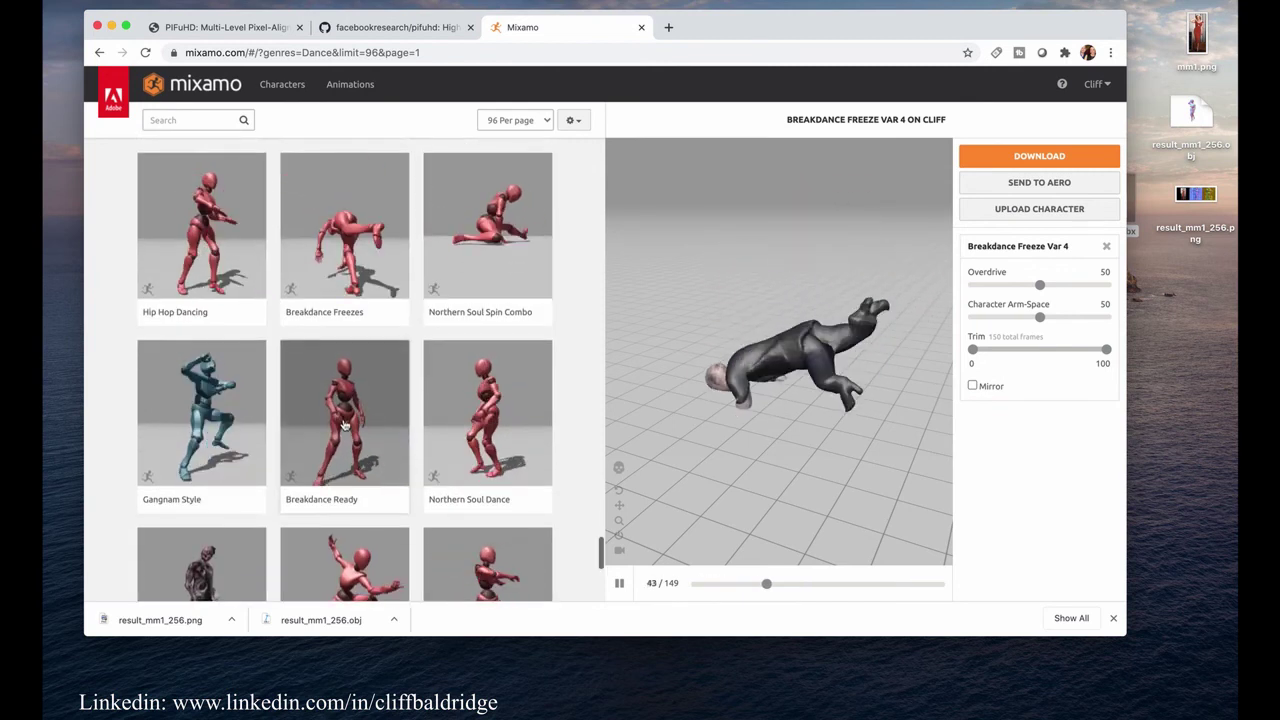
scroll(405, 441, down, 1)
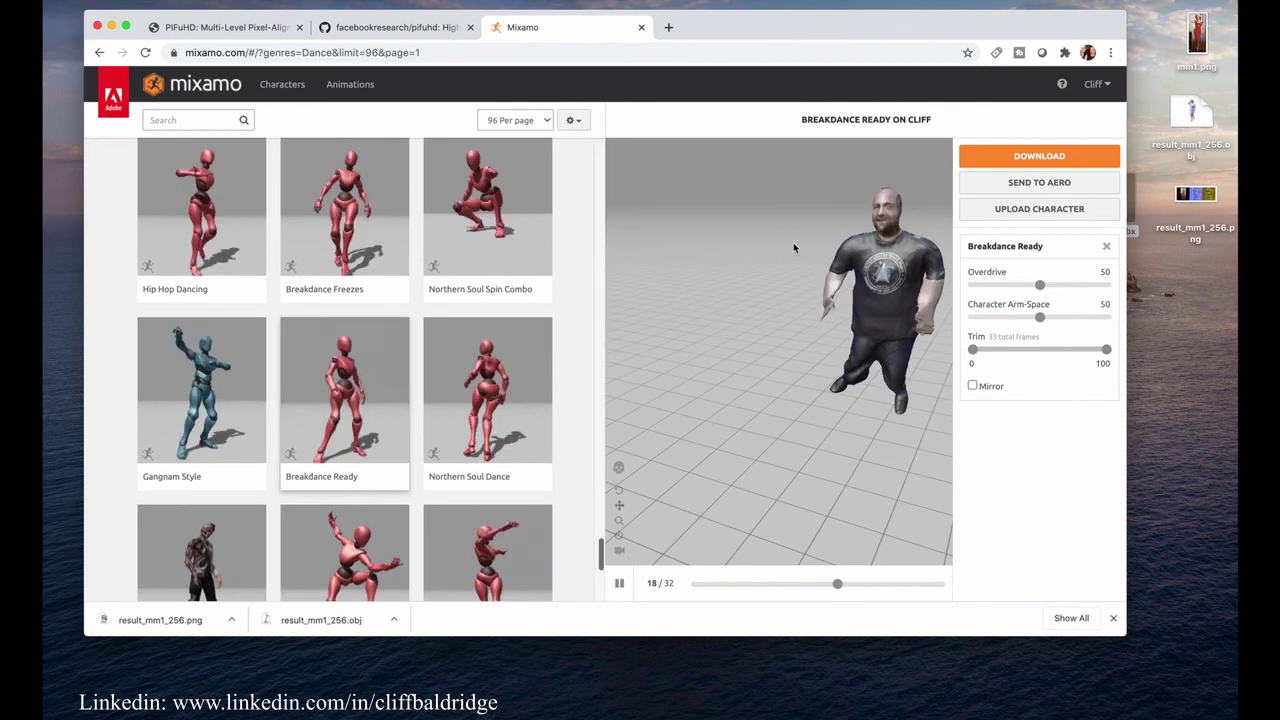
scroll(350, 480, down, 5)
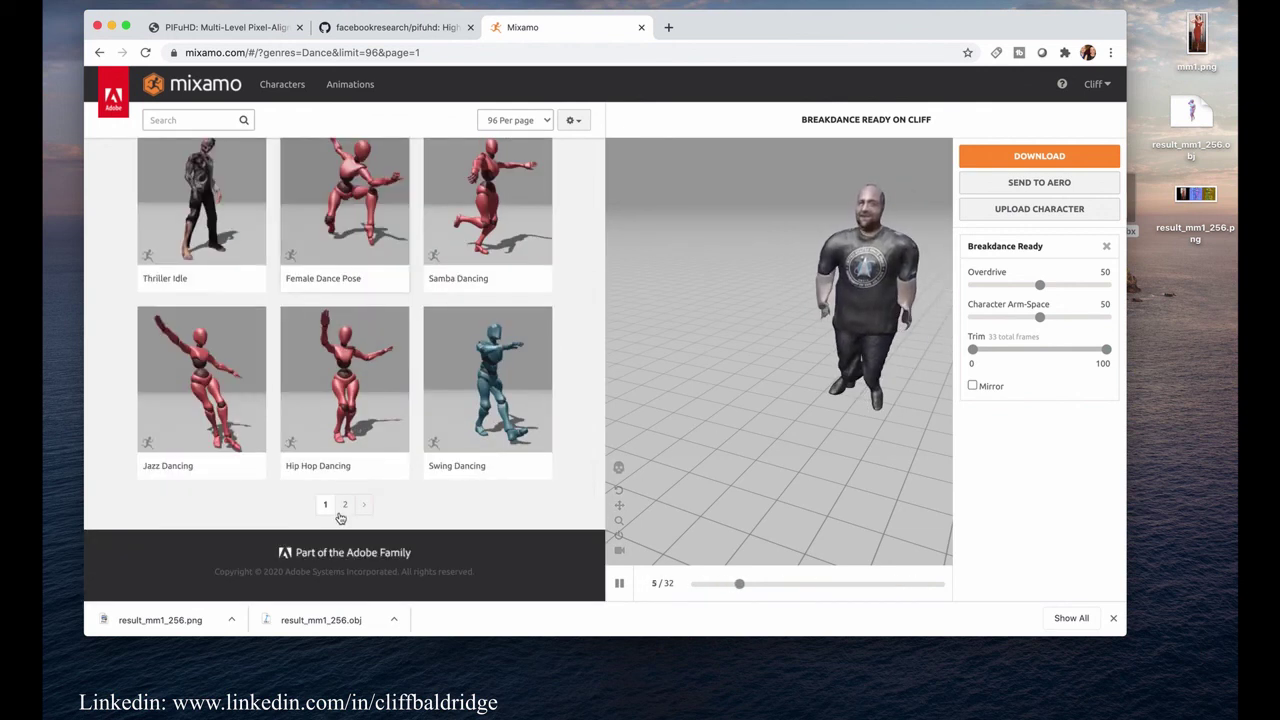
- Show page 2 of the dance animations, shift the browser window right, and close the downloads bar
click(346, 503)
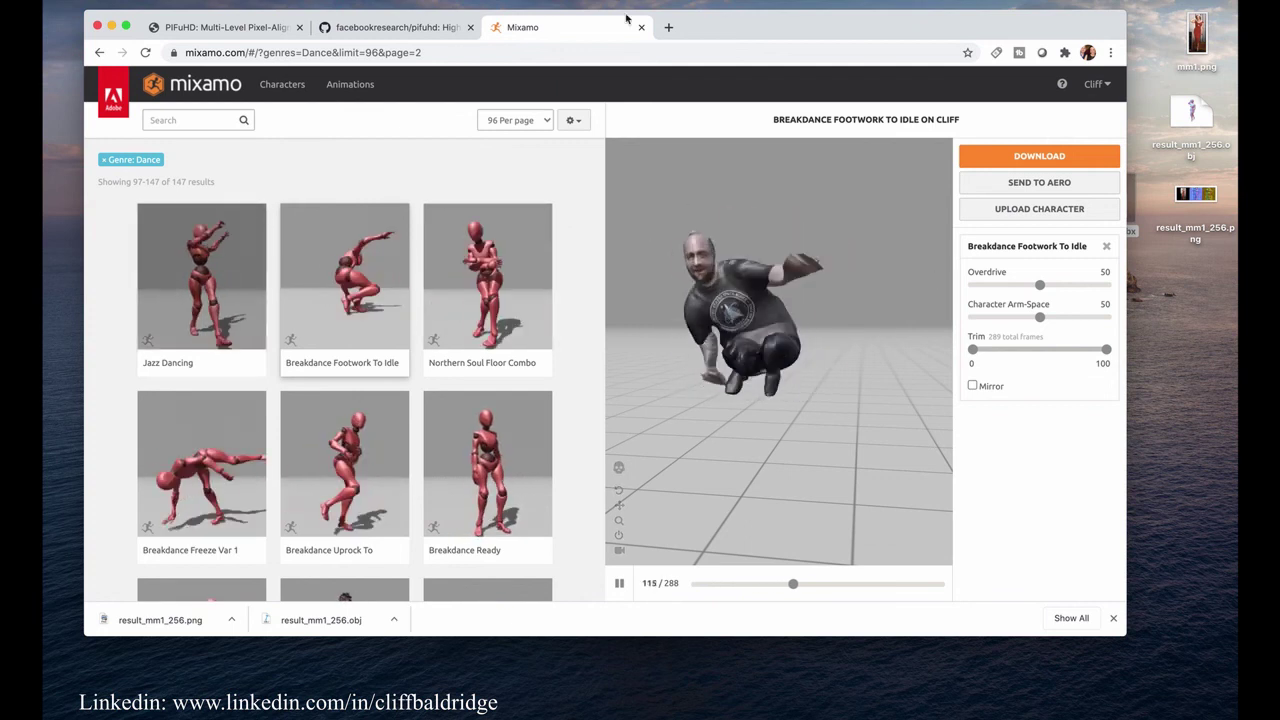
drag(626, 18, 725, 11)
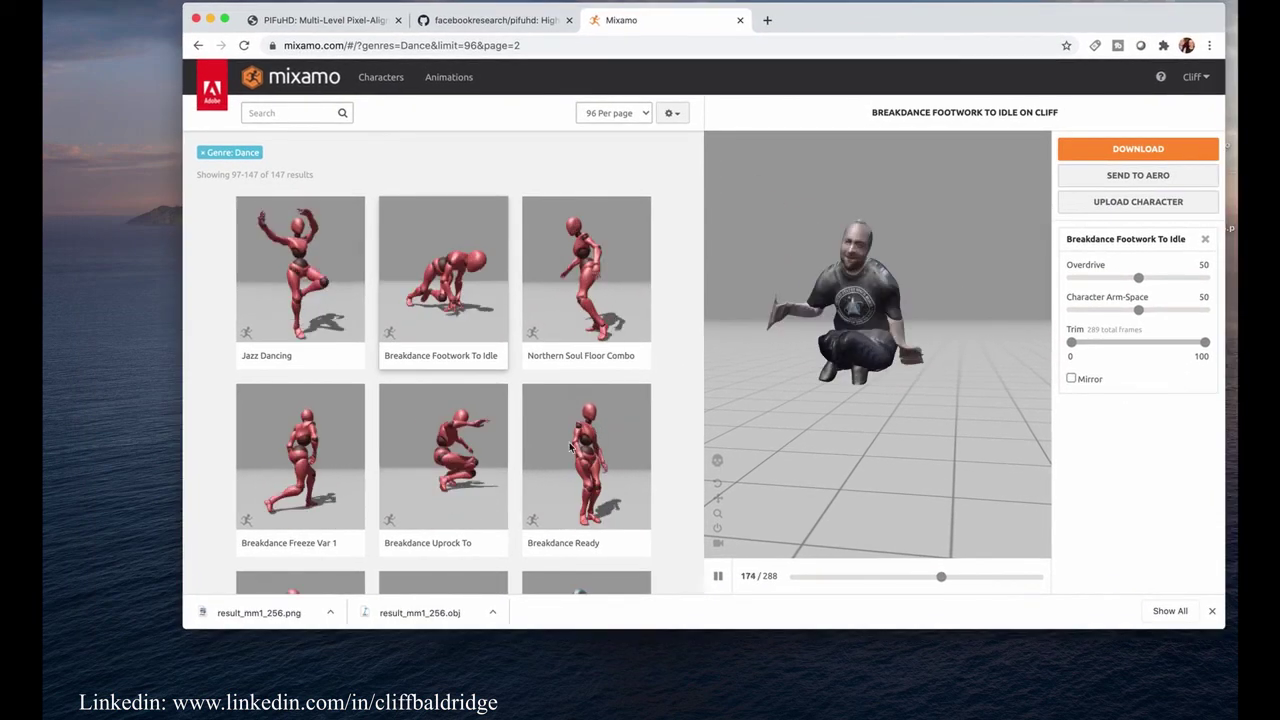
click(1212, 611)
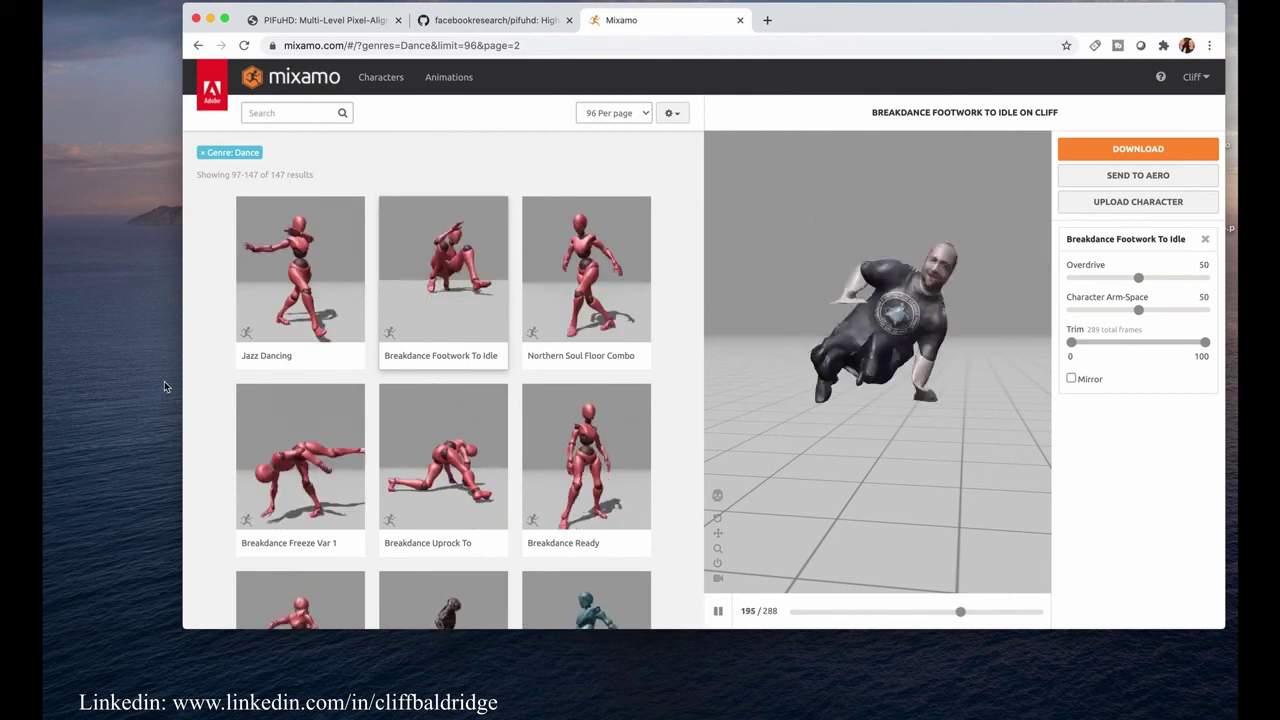
mouse_move(236, 370)
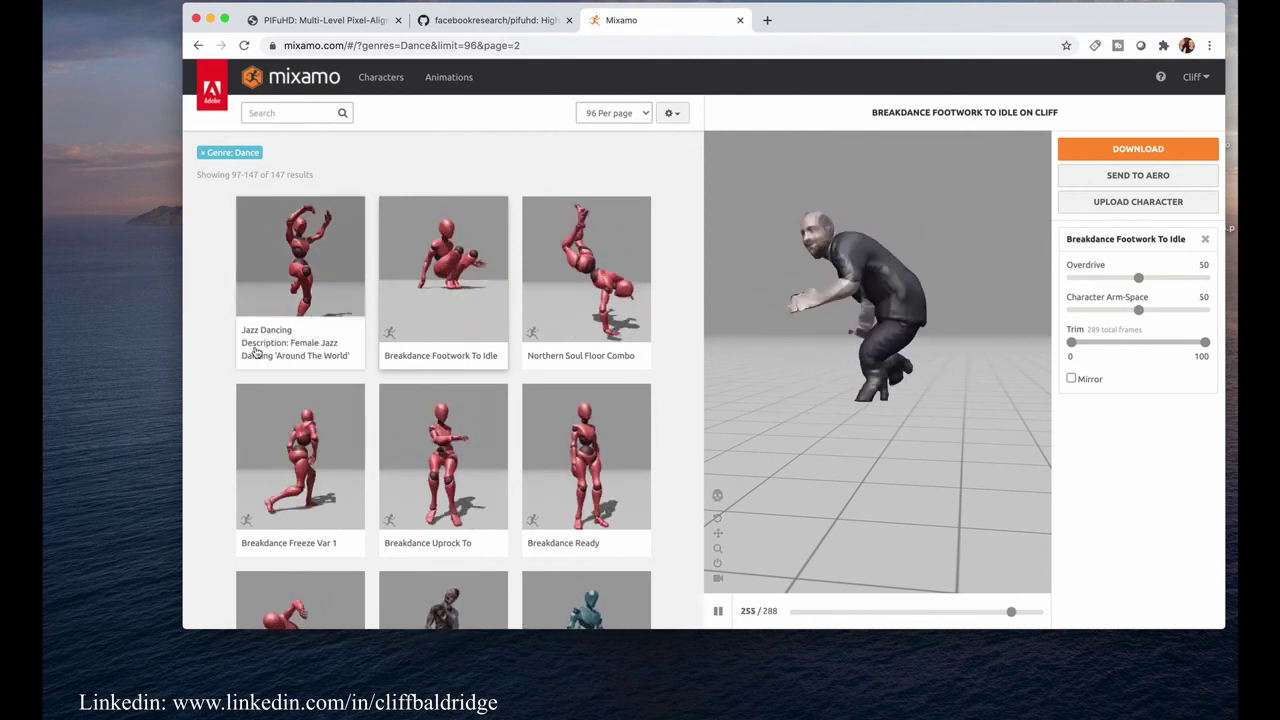